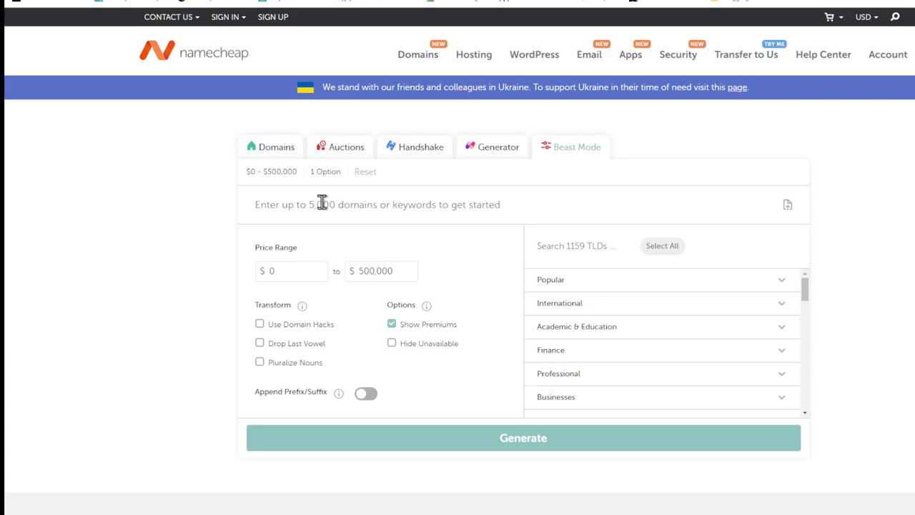
Add keywords brandon and duff, set the maximum price to $5, and include all 513 TLDs
text(brandon)
key(Return)
text(duff)
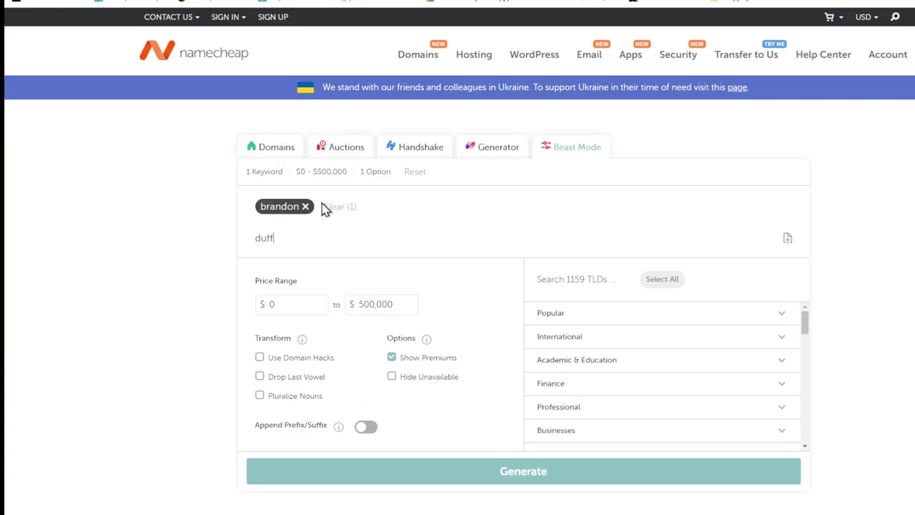
key(Return)
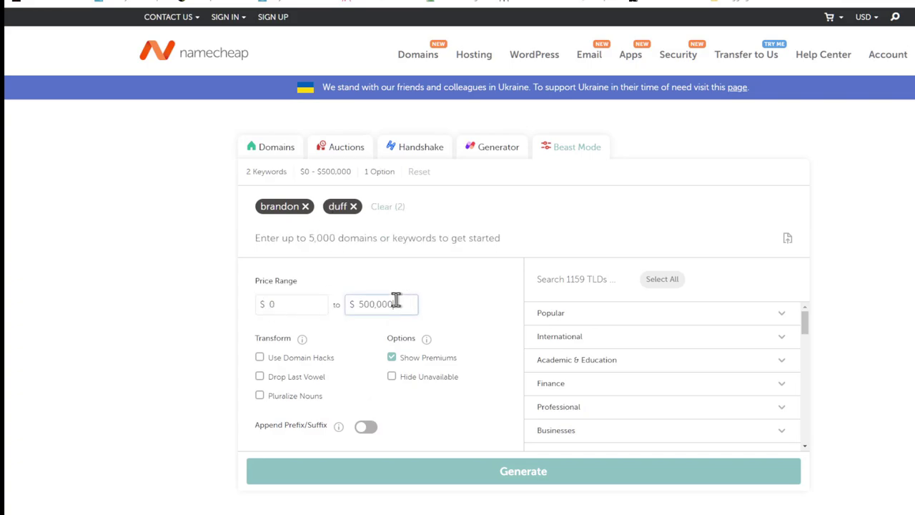
drag(394, 300, 344, 303)
text(5)
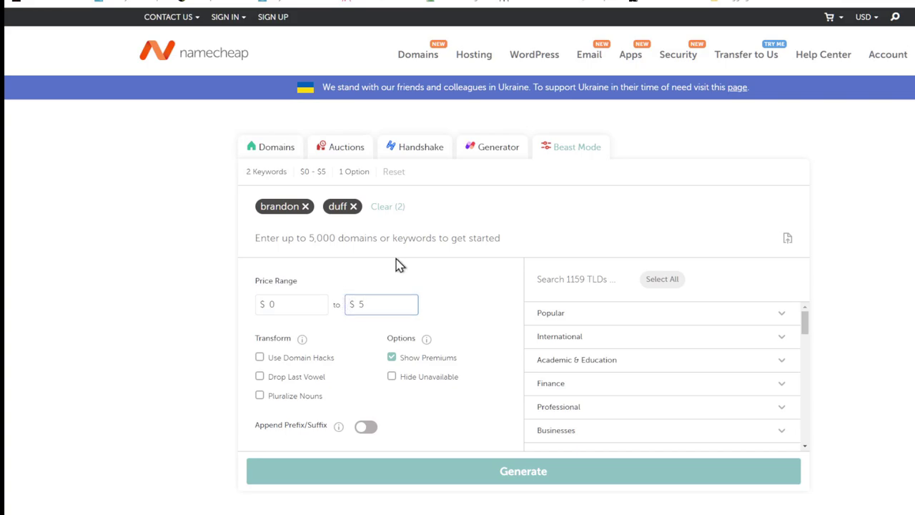
click(399, 264)
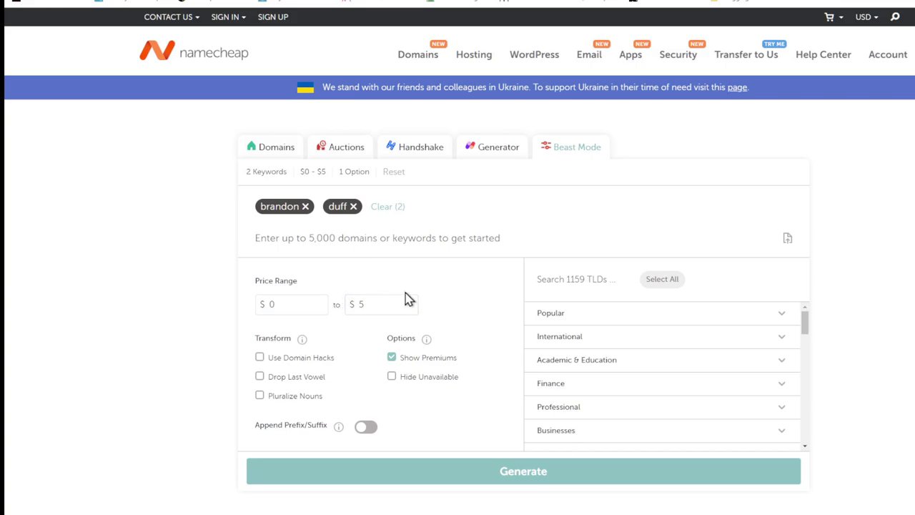
click(658, 285)
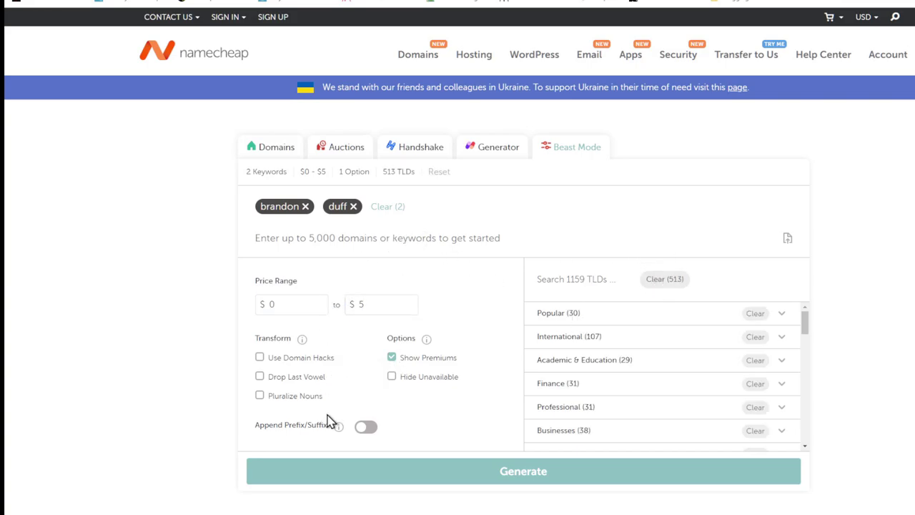
Turn on prefixes/suffixes and domain hacks, hide premiums and unavailable domains, then generate
click(366, 426)
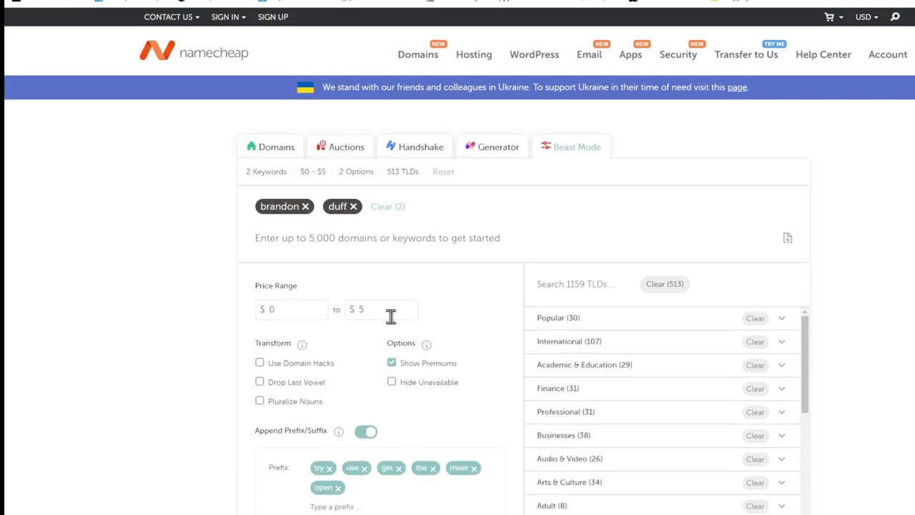
scroll(390, 316, down, 2)
click(392, 200)
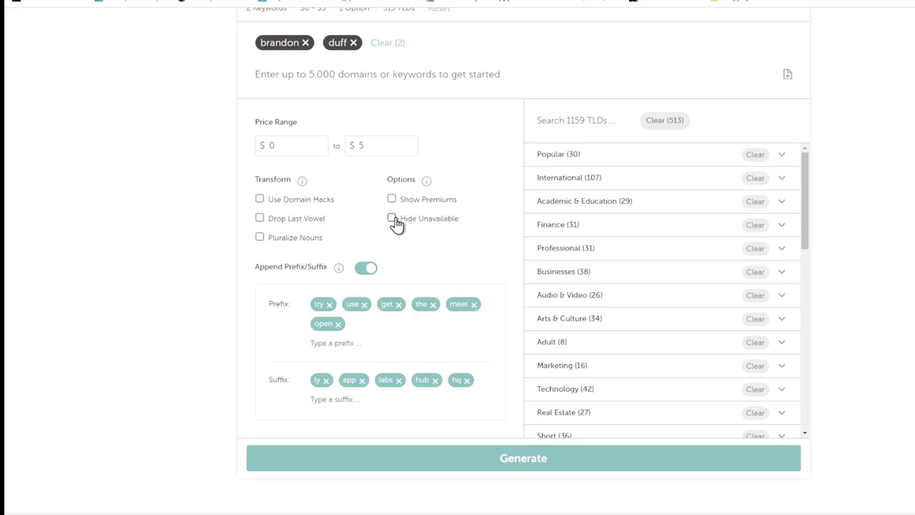
click(393, 222)
click(296, 202)
click(498, 453)
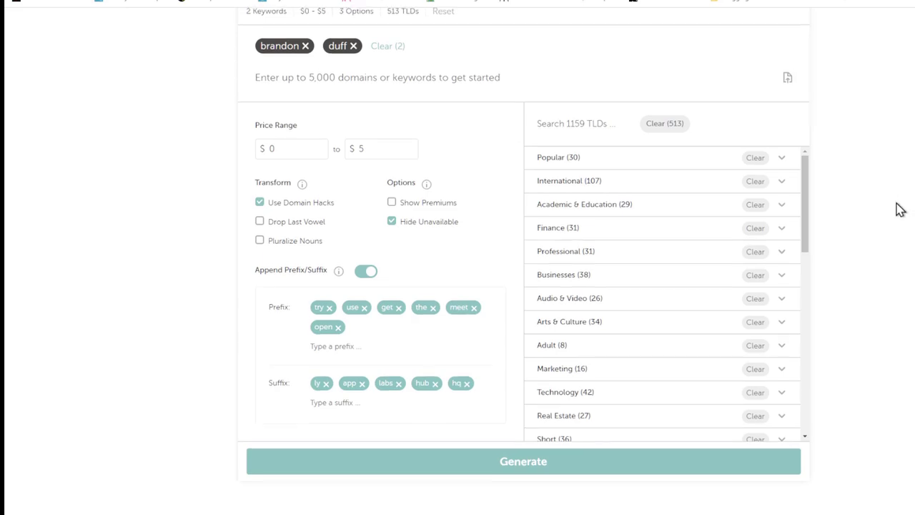
scroll(898, 207, up, 3)
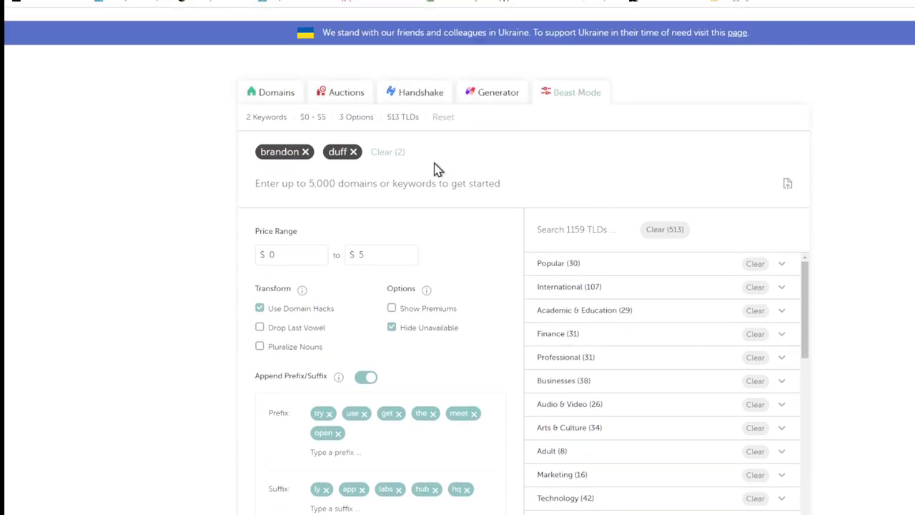
click(353, 152)
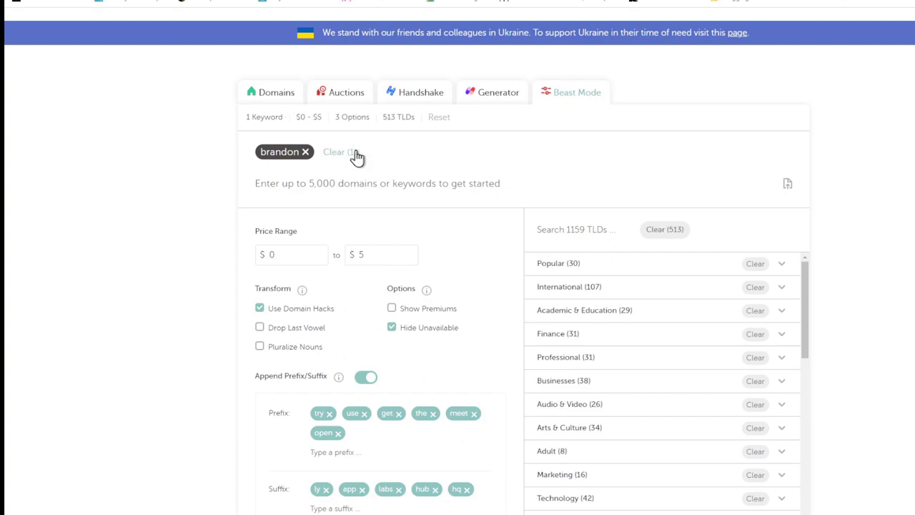
click(305, 153)
click(291, 150)
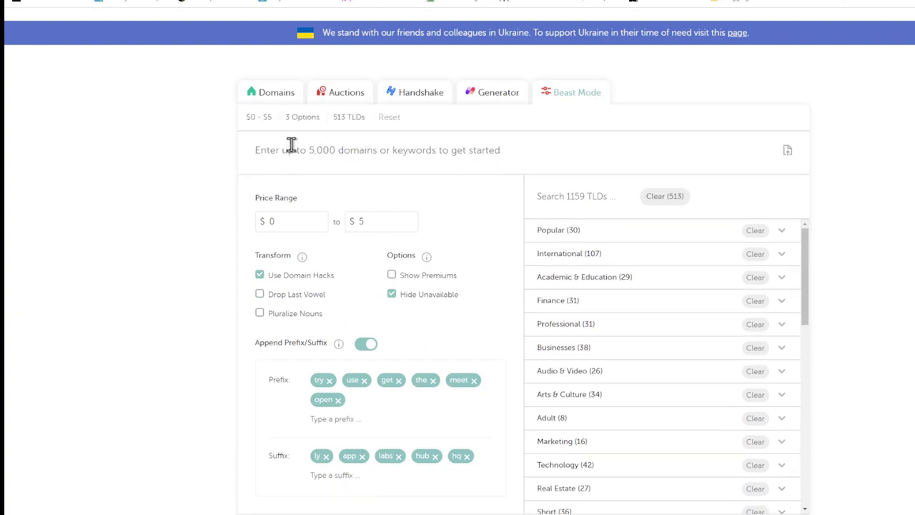
text(brandonduf)
key(Return)
scroll(455, 310, down, 5)
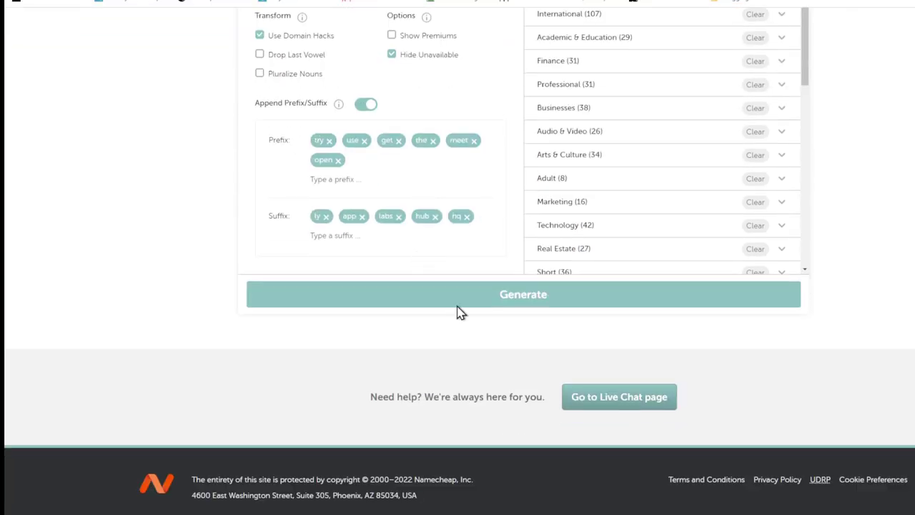
Turn off prefix and suffix appending and regenerate the domain suggestions
click(458, 296)
scroll(657, 171, up, 5)
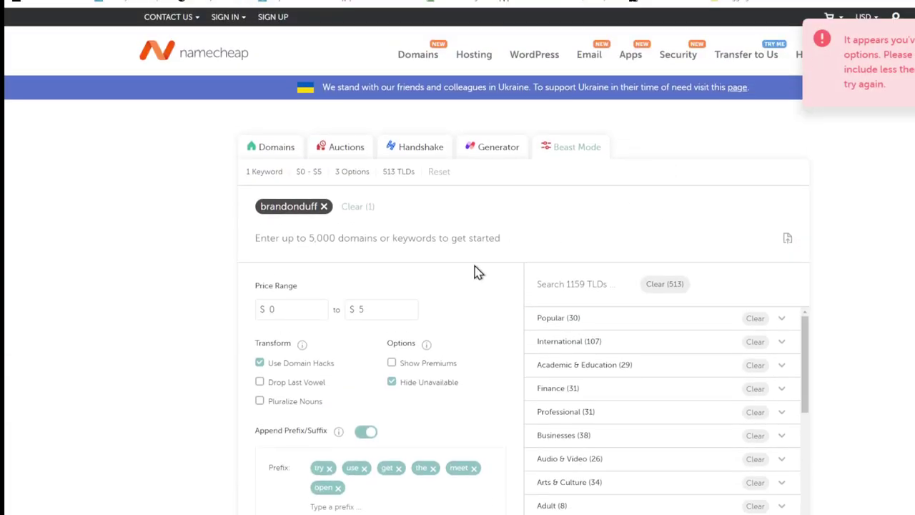
scroll(450, 253, down, 2)
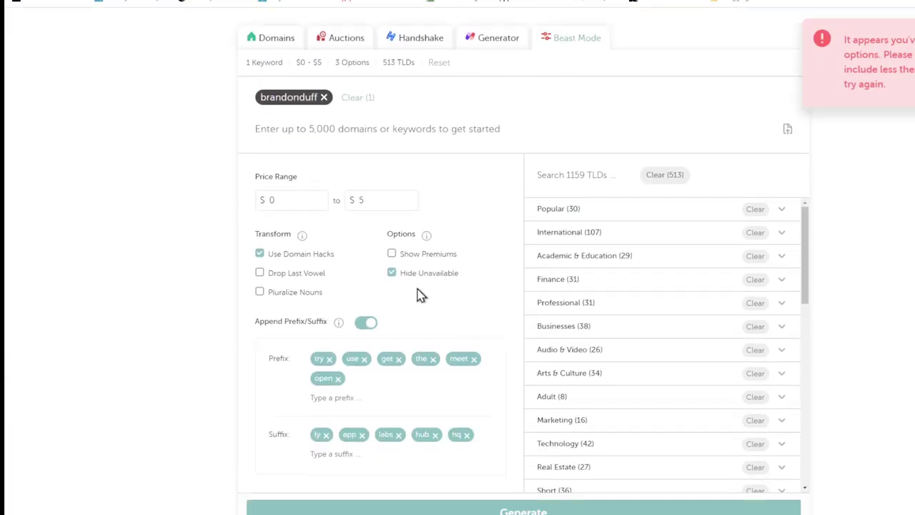
click(362, 324)
click(455, 368)
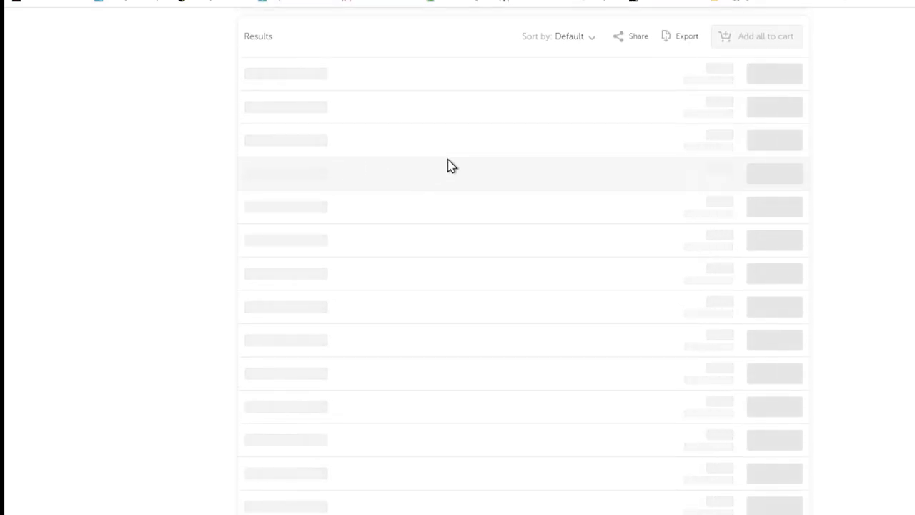
Load more results and browse the available brandonduff domains under $5
scroll(493, 286, up, 3)
scroll(492, 286, down, 1)
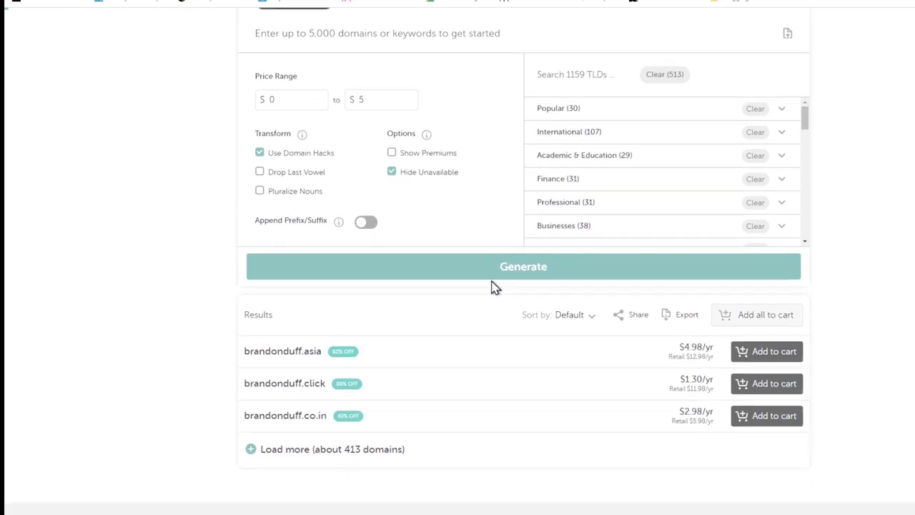
scroll(492, 285, down, 2)
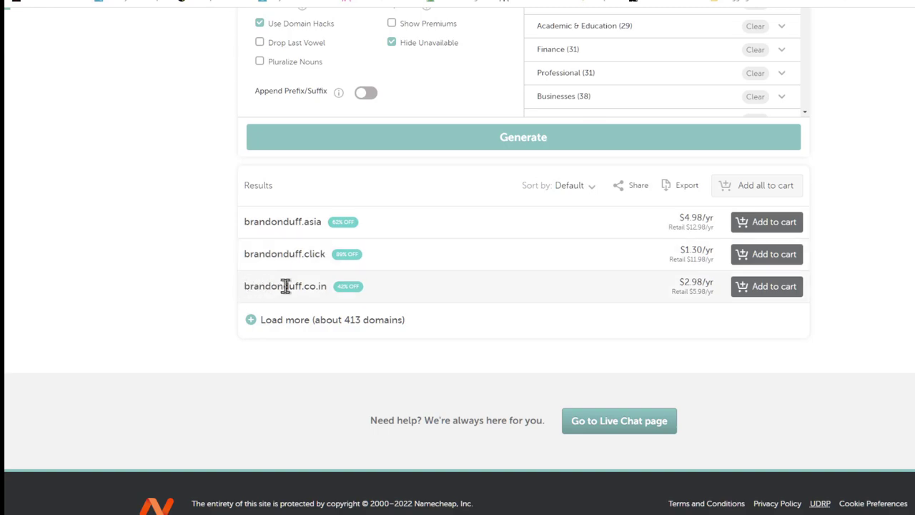
click(338, 323)
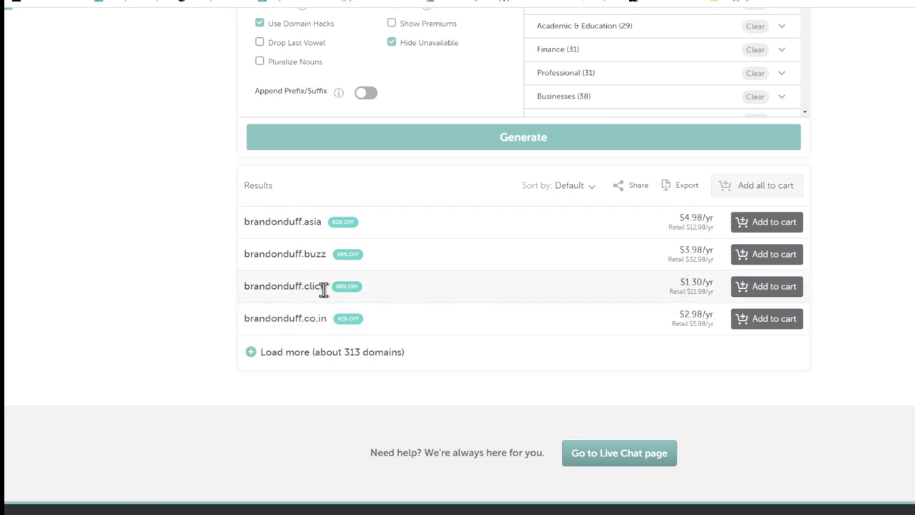
drag(323, 287, 243, 299)
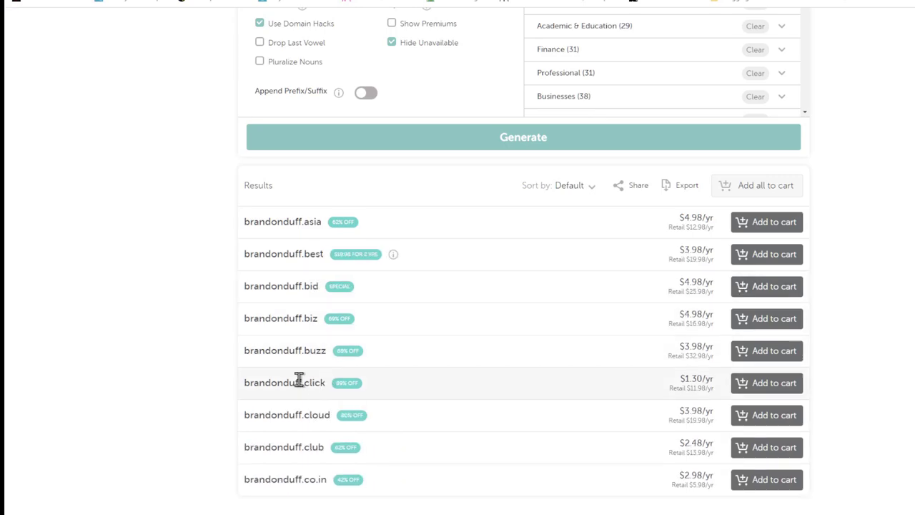
scroll(319, 315, down, 4)
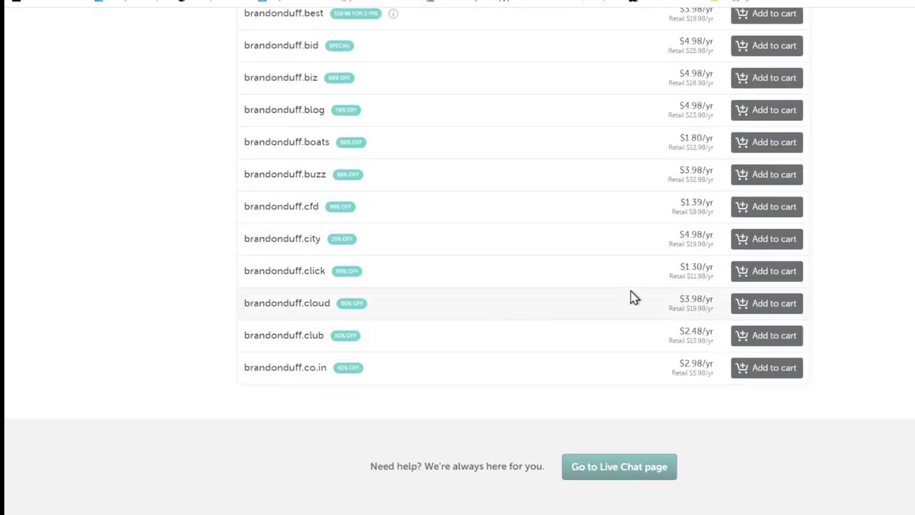
scroll(663, 285, up, 5)
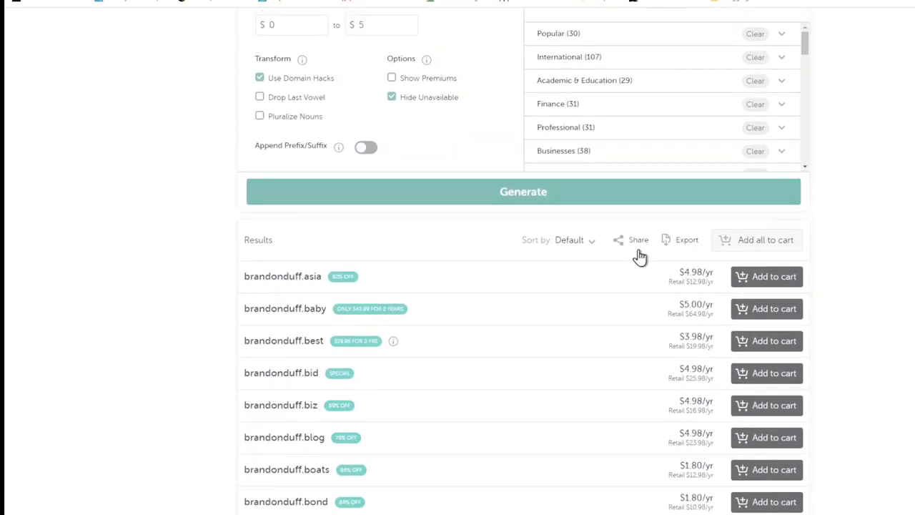
scroll(444, 277, down, 7)
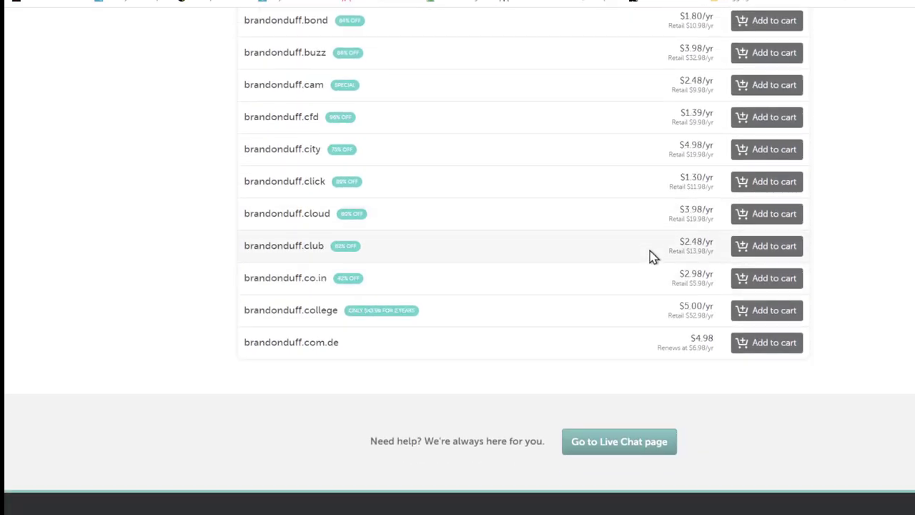
scroll(506, 288, up, 7)
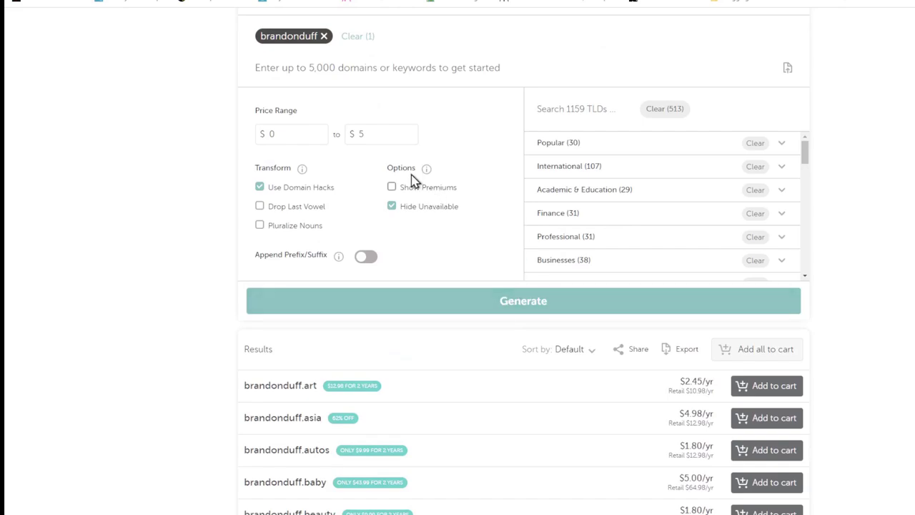
scroll(457, 185, up, 1)
scroll(457, 184, up, 1)
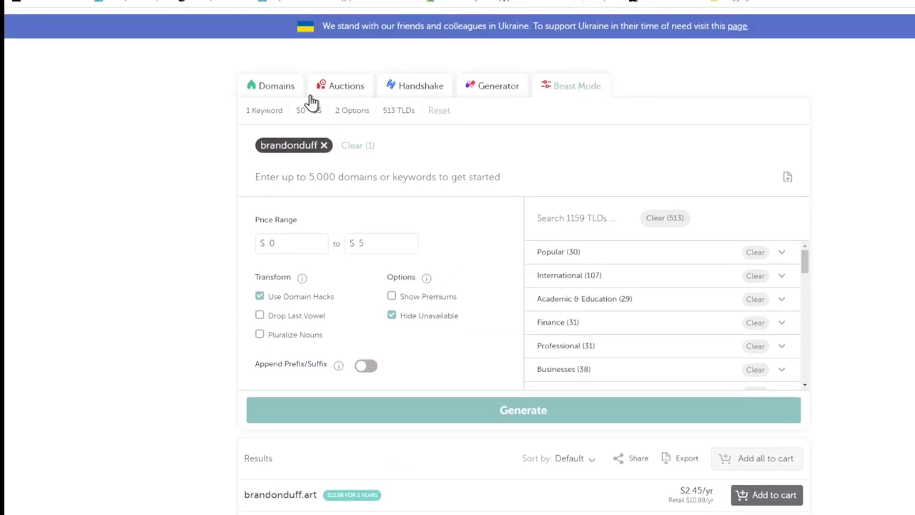
Replace brandonduff with keywords cashflow and 90daycashflow and generate new suggestions
click(323, 146)
click(313, 147)
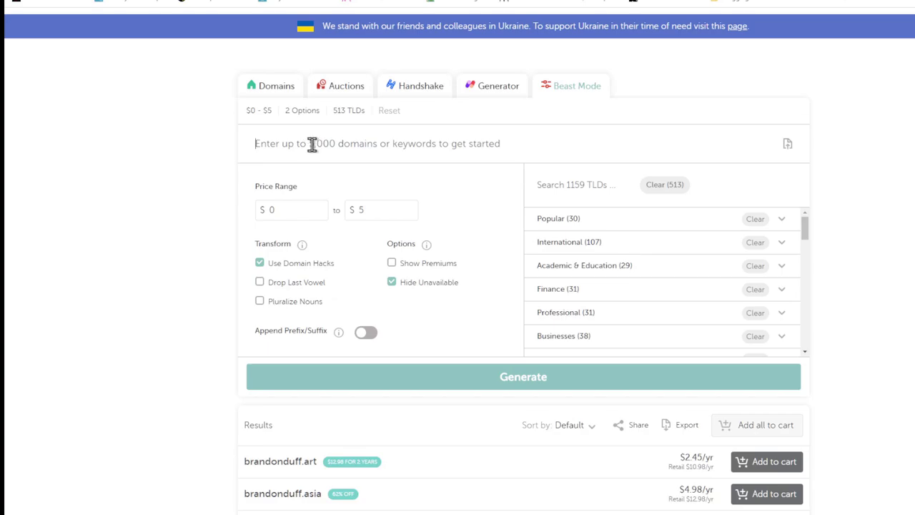
text(90)
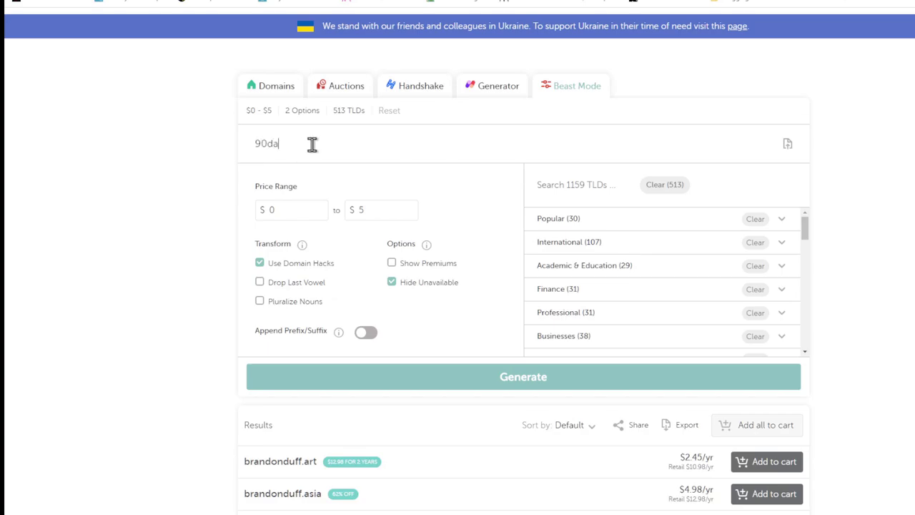
text(da)
key(BackSpace)
key(BackSpace)
key(BackSpace)
key(BackSpace)
text(cashflow)
key(Return)
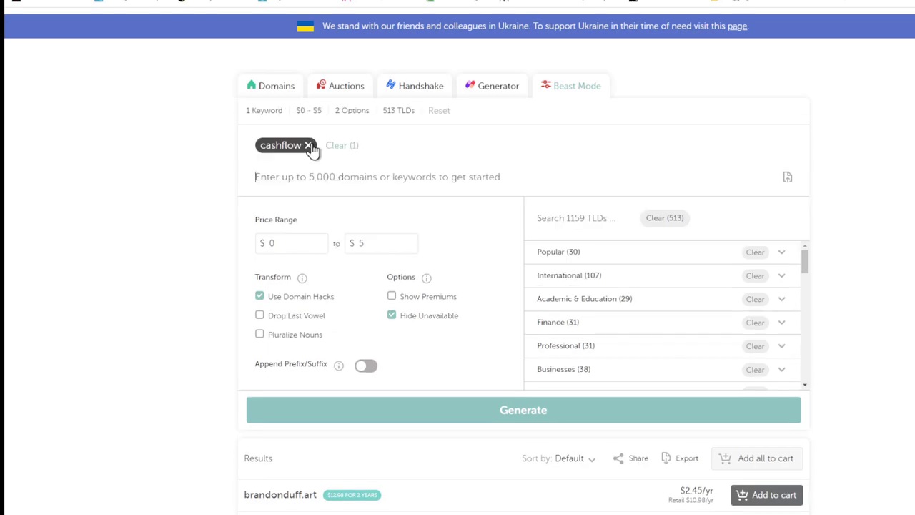
text(90day)
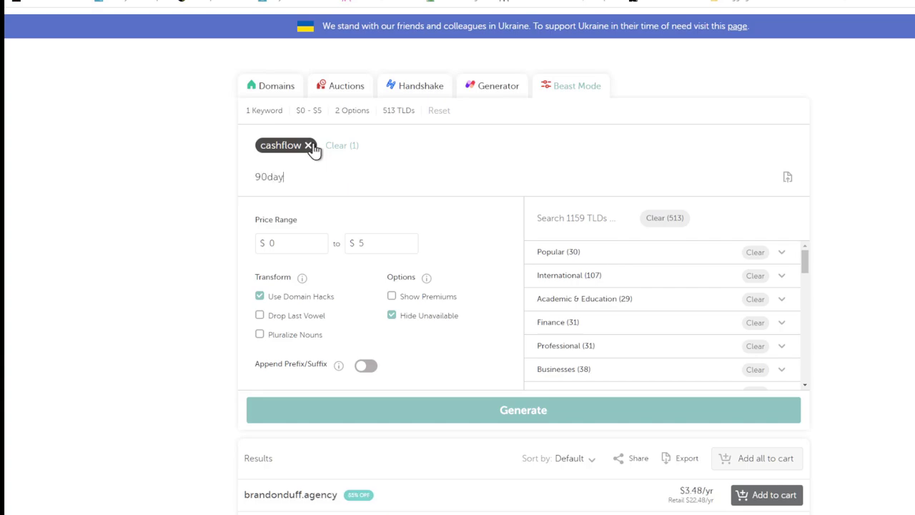
text(cashflow)
key(Return)
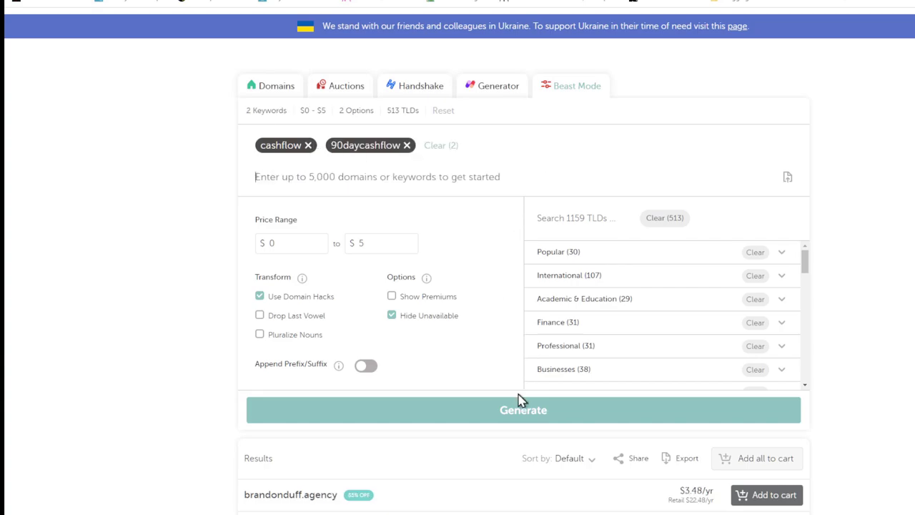
click(524, 409)
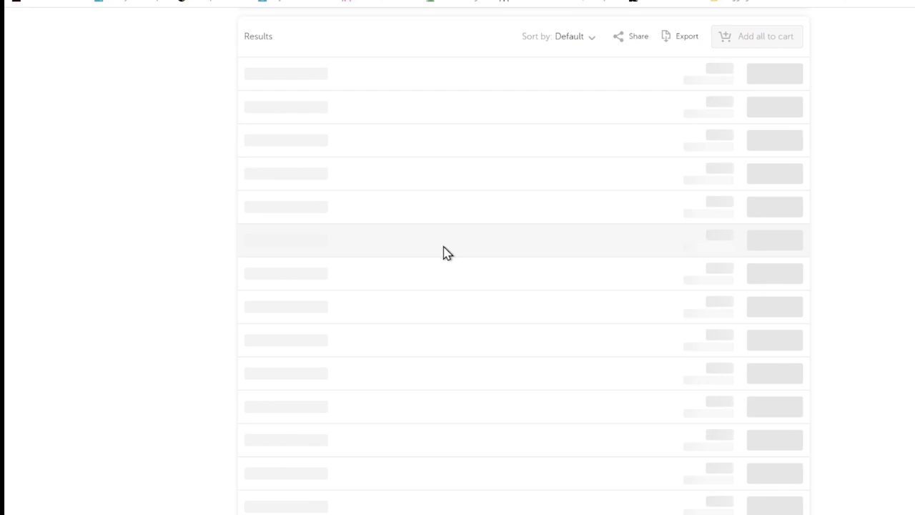
scroll(446, 256, up, 5)
scroll(596, 317, down, 5)
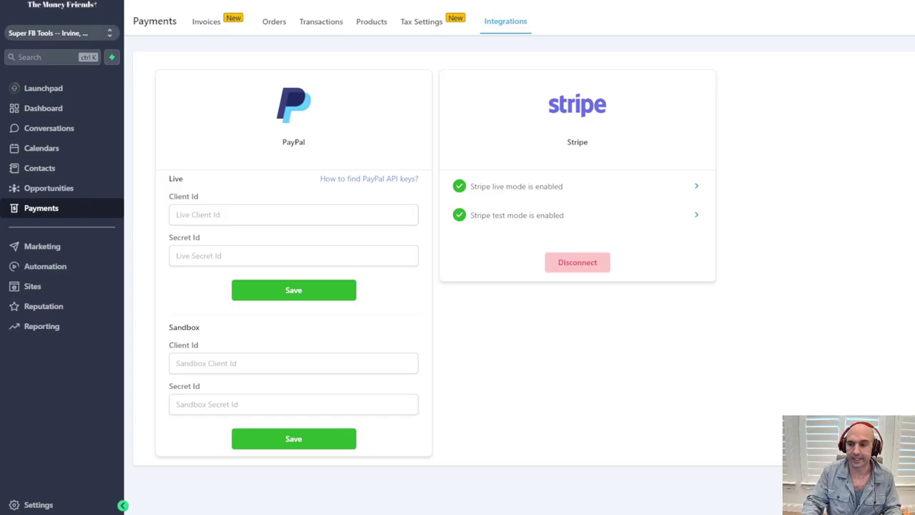
Enter boringpassiveincome.com as a new domain under Settings > Domains and highlight the A/CNAME record note
click(33, 504)
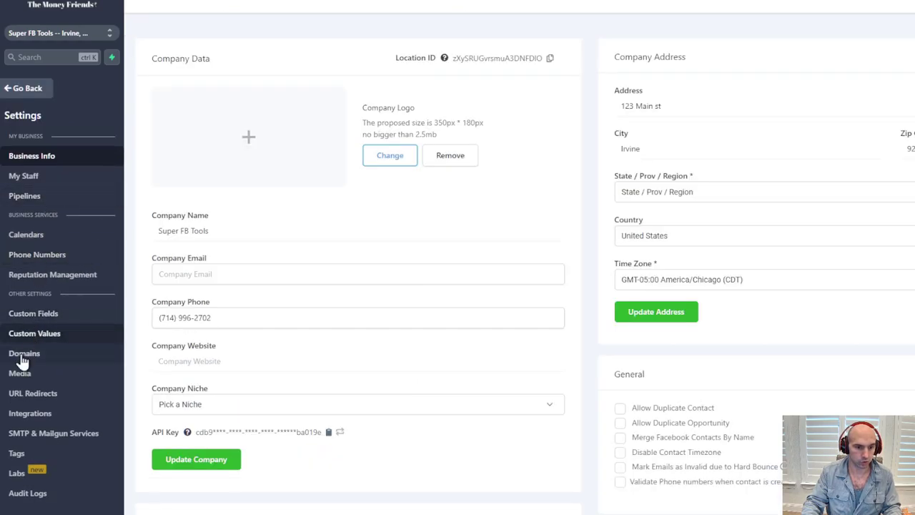
click(22, 355)
click(825, 100)
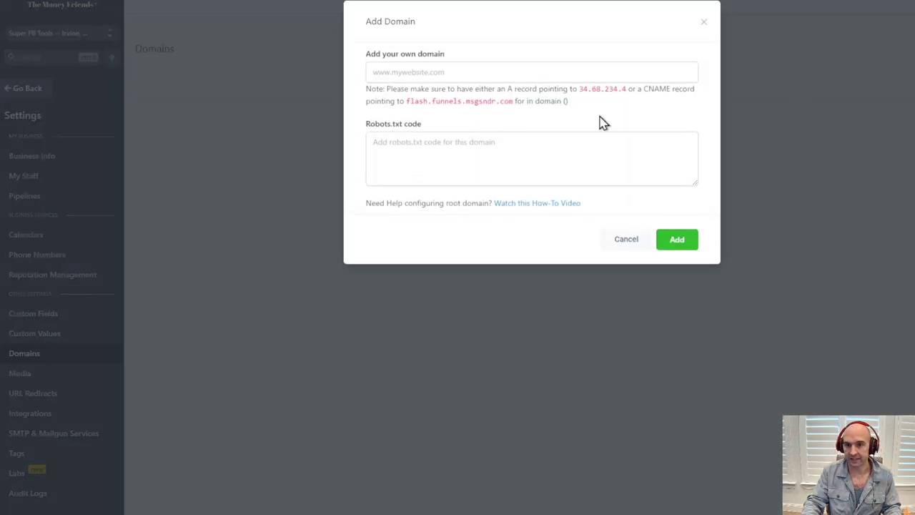
click(417, 72)
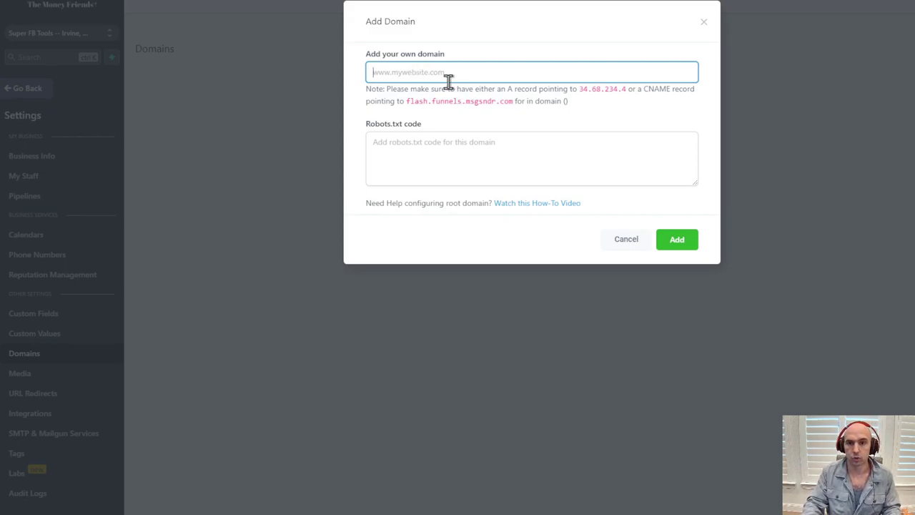
text(boring)
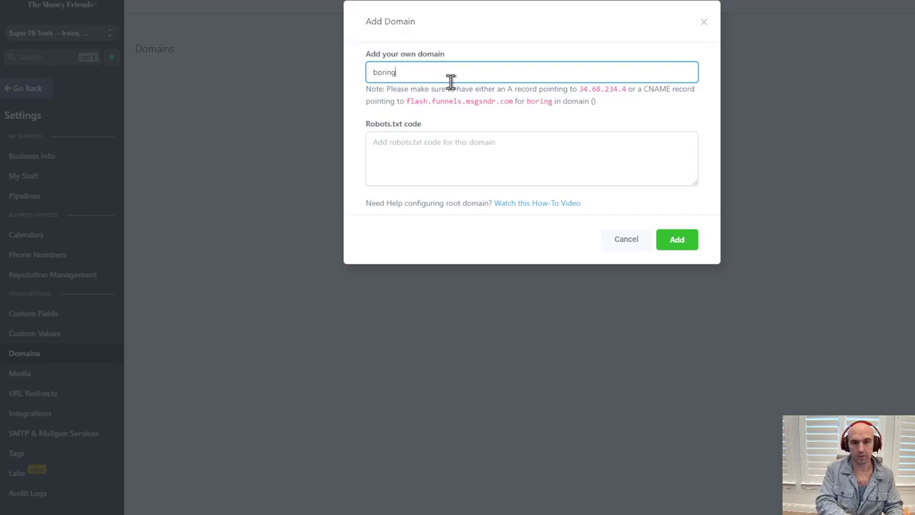
text(passiveincome.com)
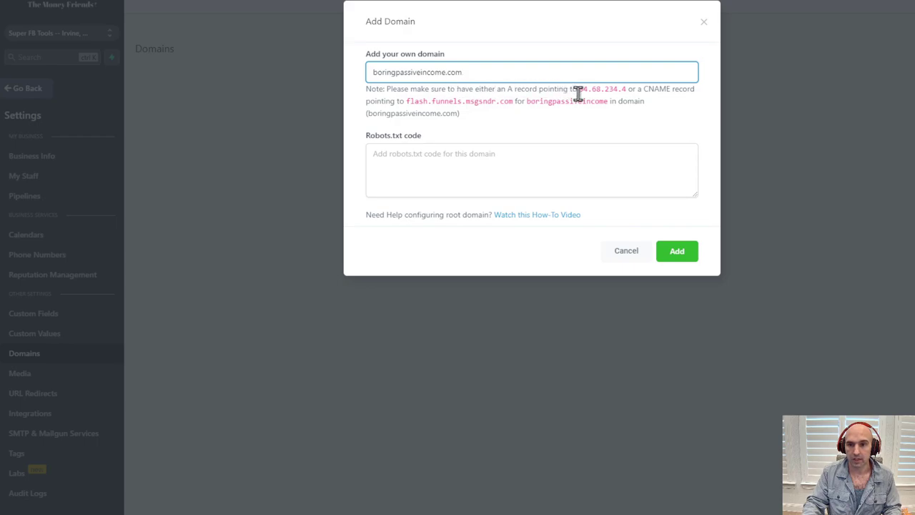
drag(580, 94, 626, 91)
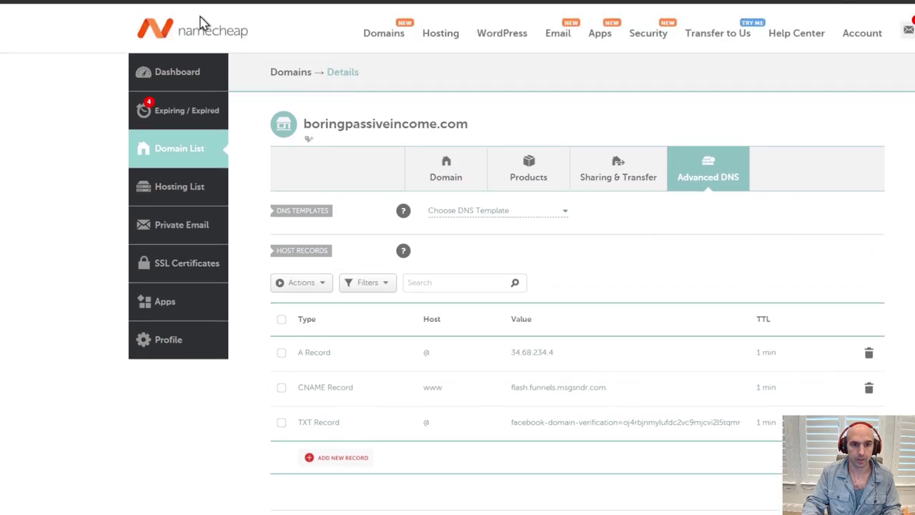
click(174, 141)
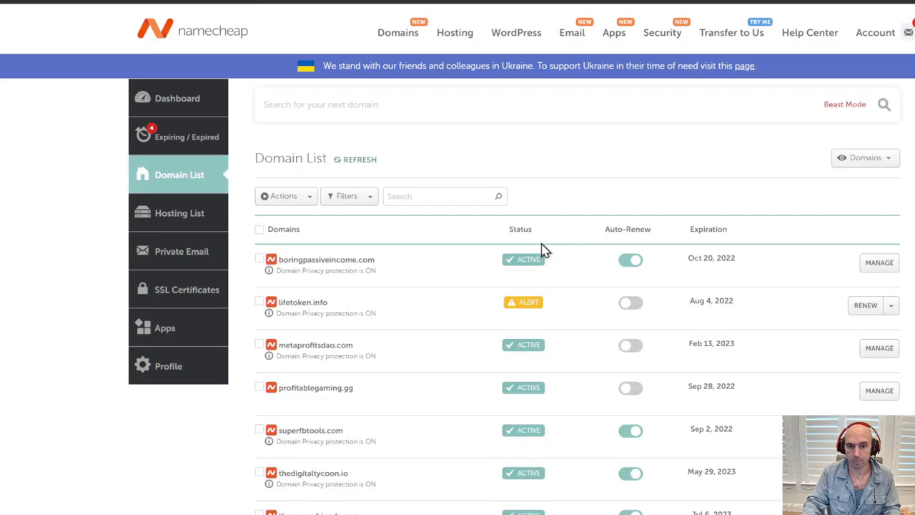
click(879, 263)
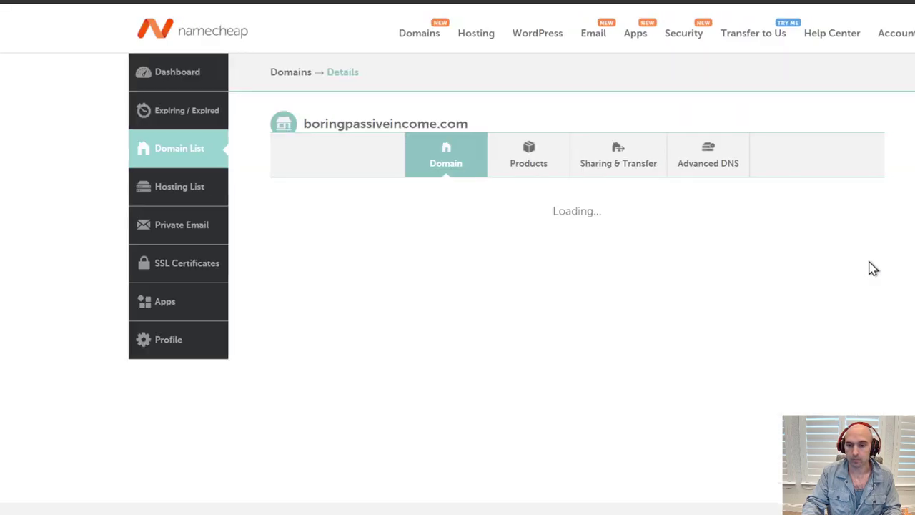
click(701, 166)
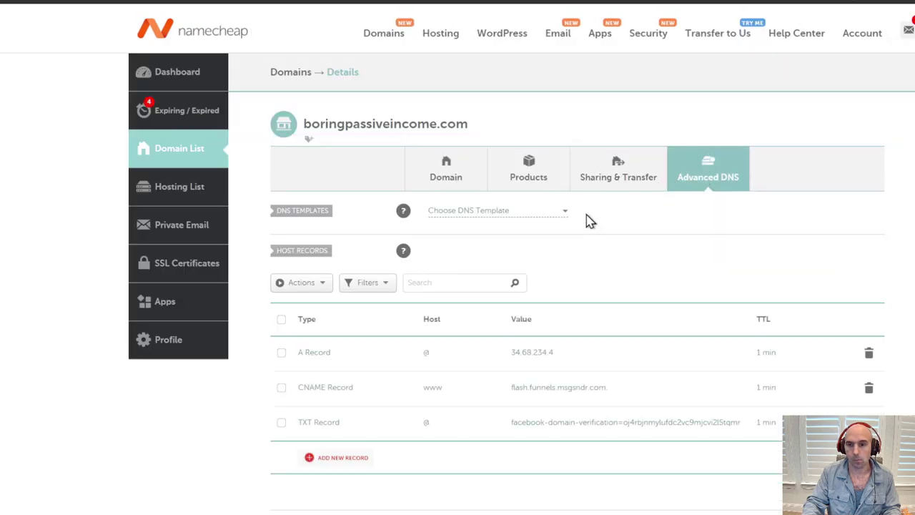
scroll(586, 219, down, 3)
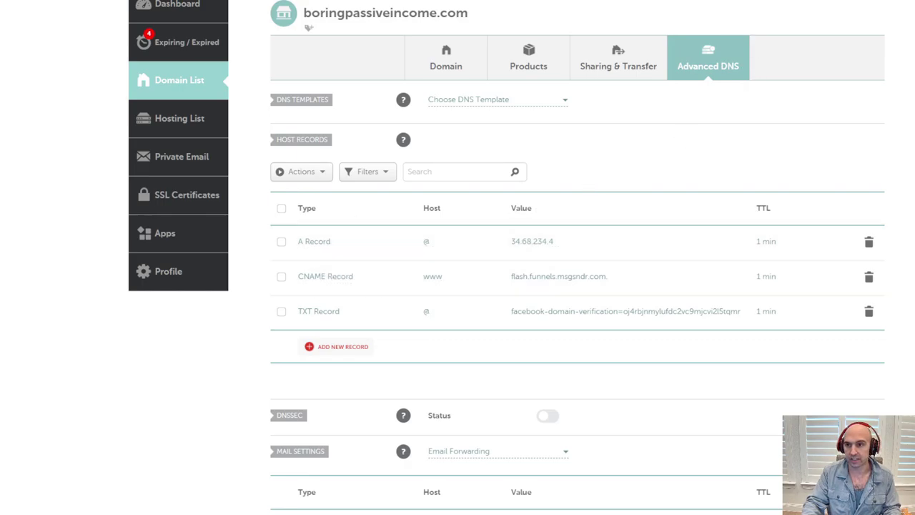
click(758, 1)
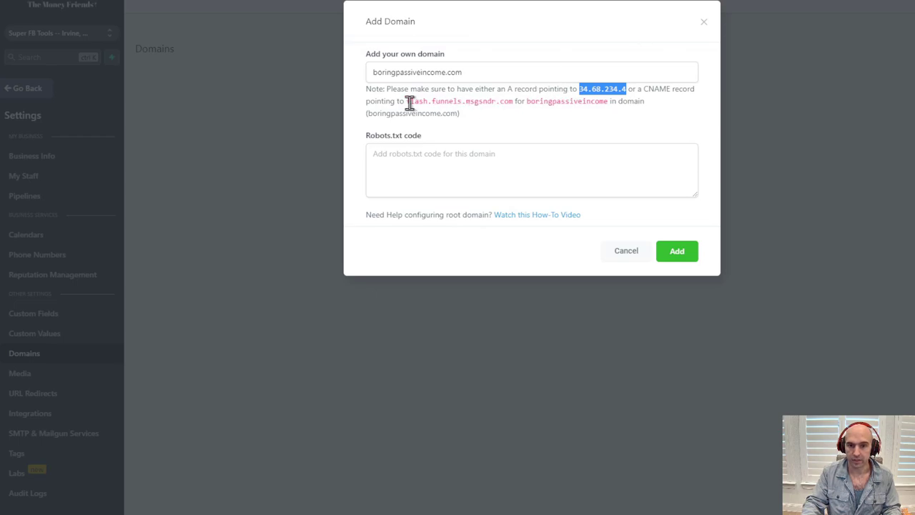
Check CNAME target flash.funnels.msgsndr.com against Namecheap, then add boringpassiveincome.com
drag(406, 102, 516, 99)
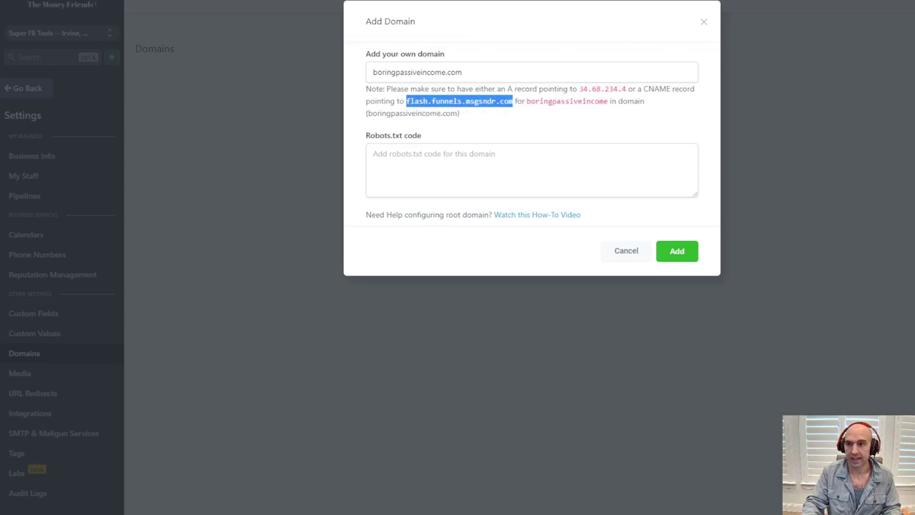
click(752, 29)
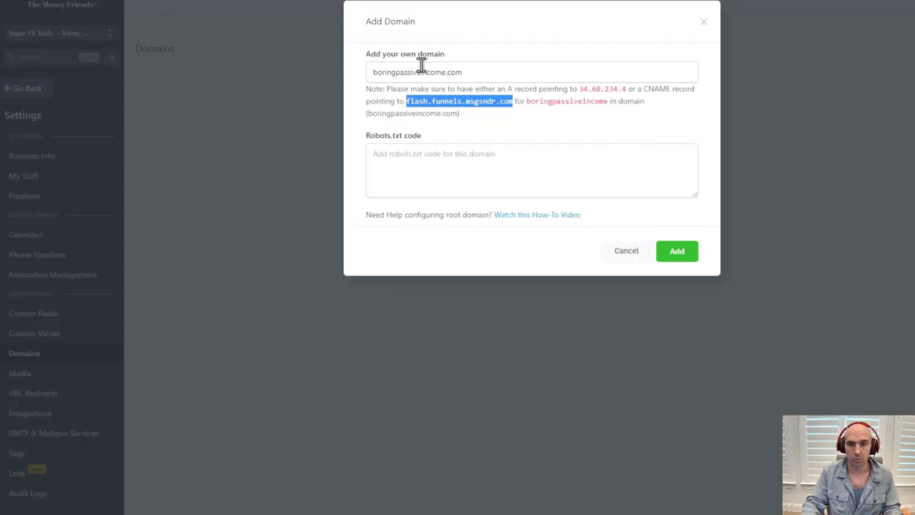
click(665, 254)
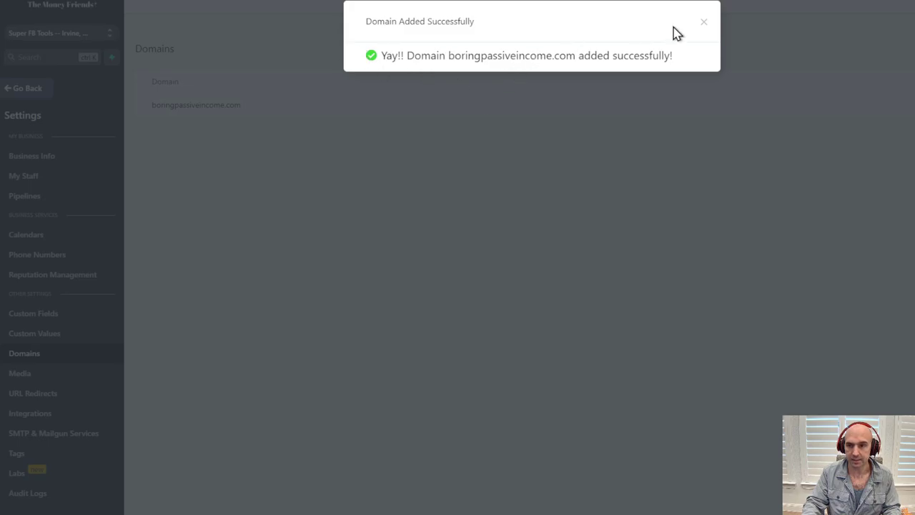
click(703, 22)
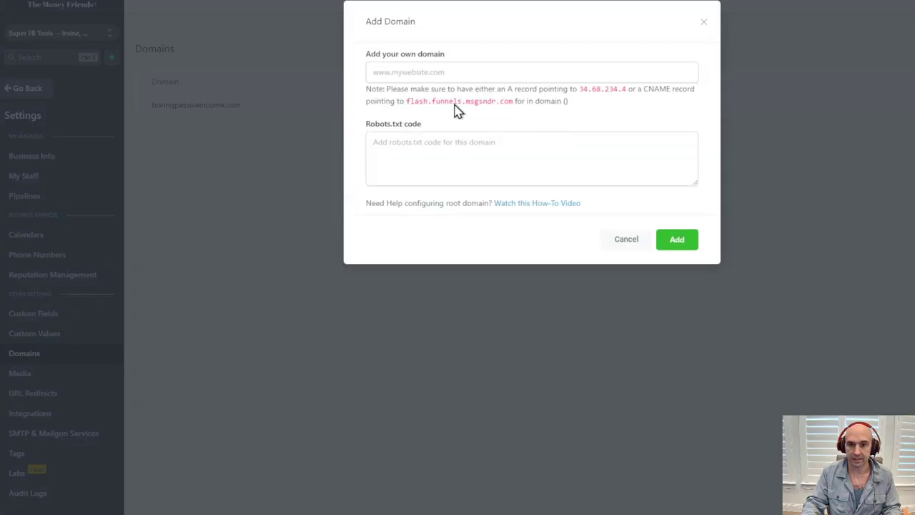
click(413, 69)
text(www.boringpassiv)
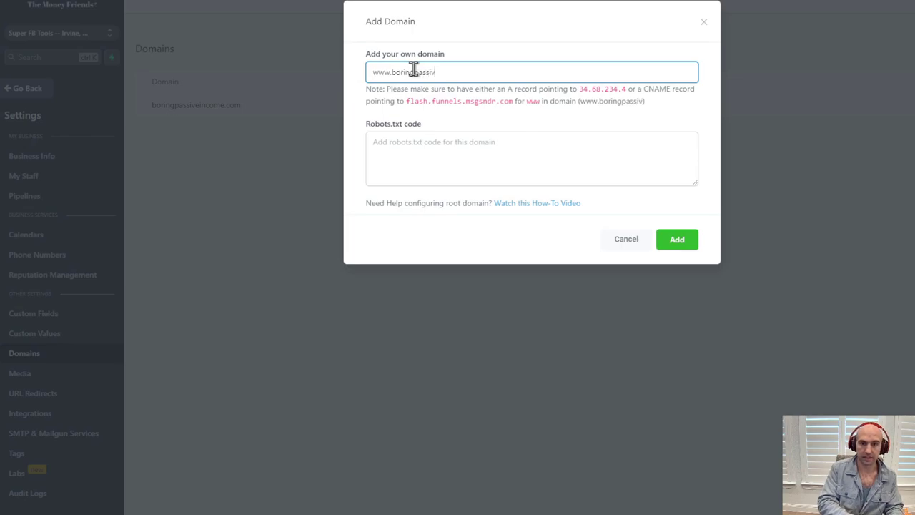
text(eincome.com)
click(674, 239)
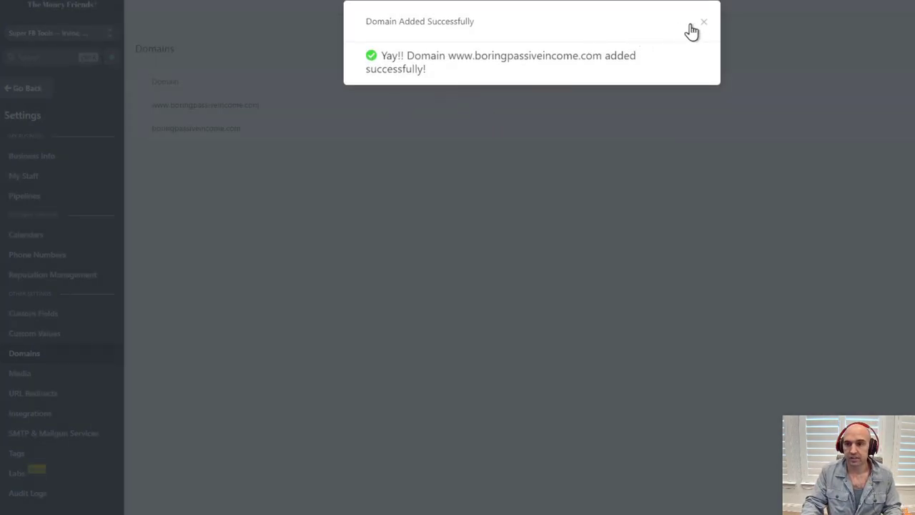
click(704, 24)
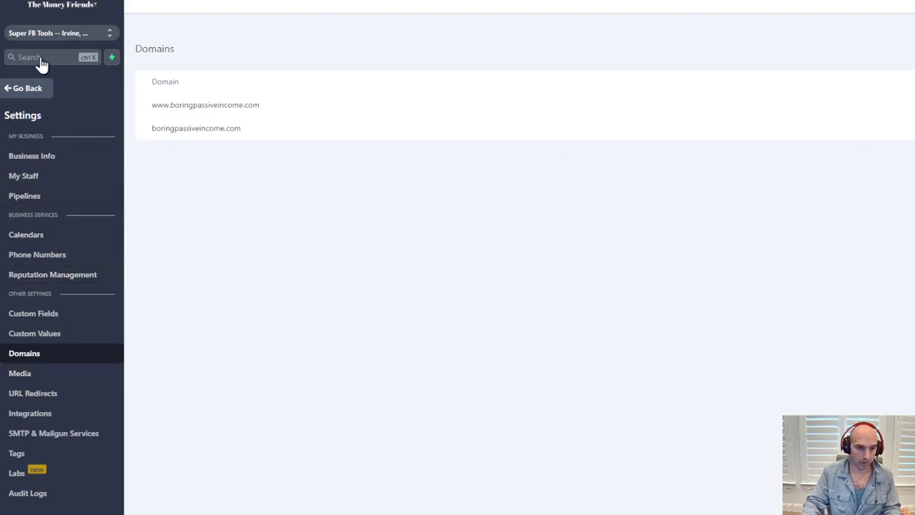
Open The Social Tycoon funnel's settings and close its domain list without choosing one
click(34, 90)
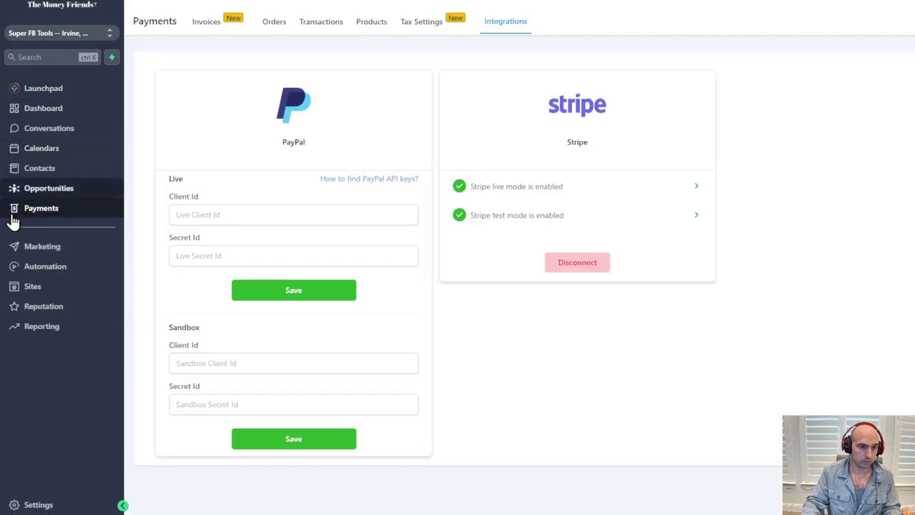
click(32, 286)
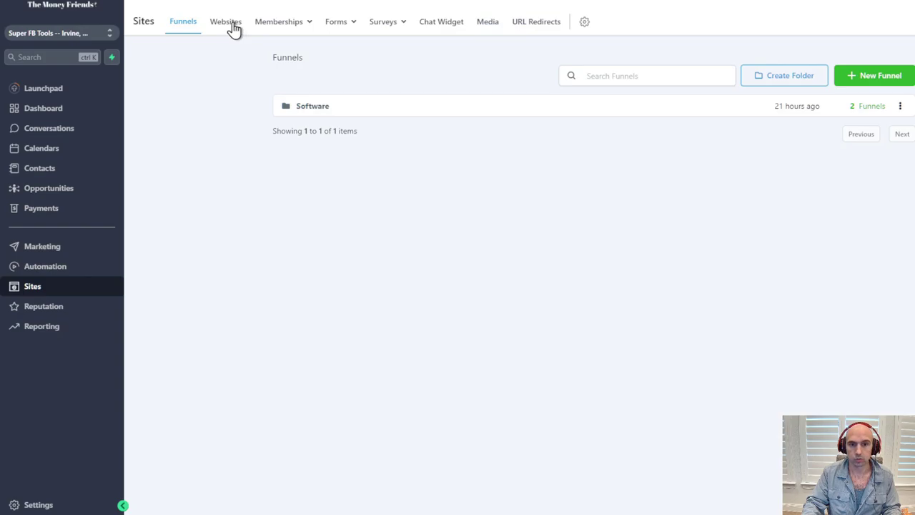
click(304, 108)
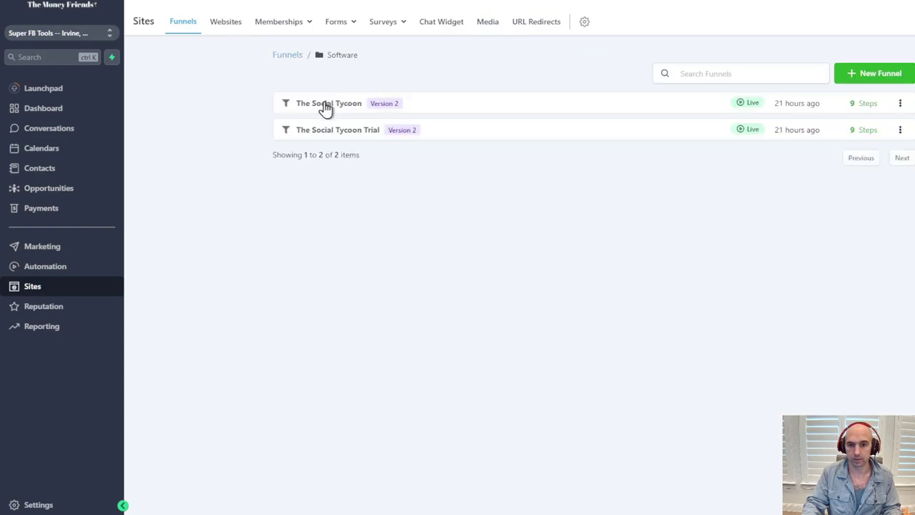
click(325, 106)
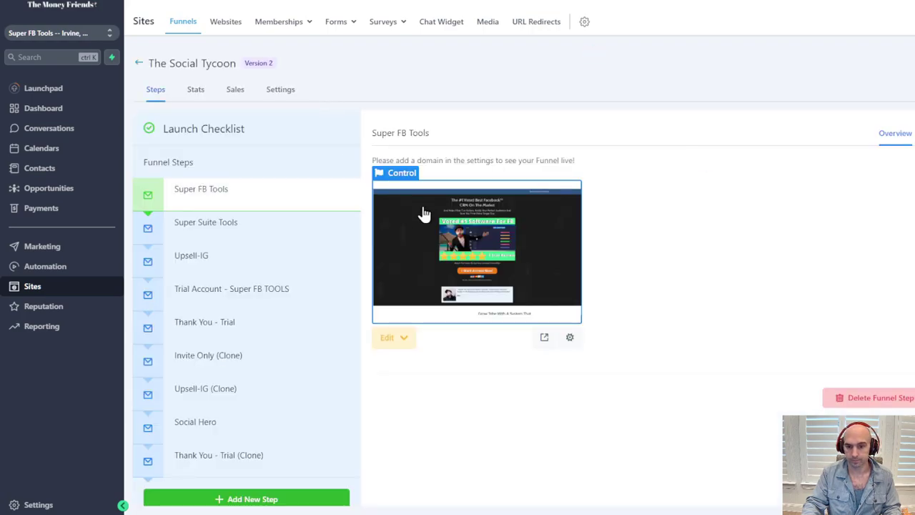
double_click(282, 89)
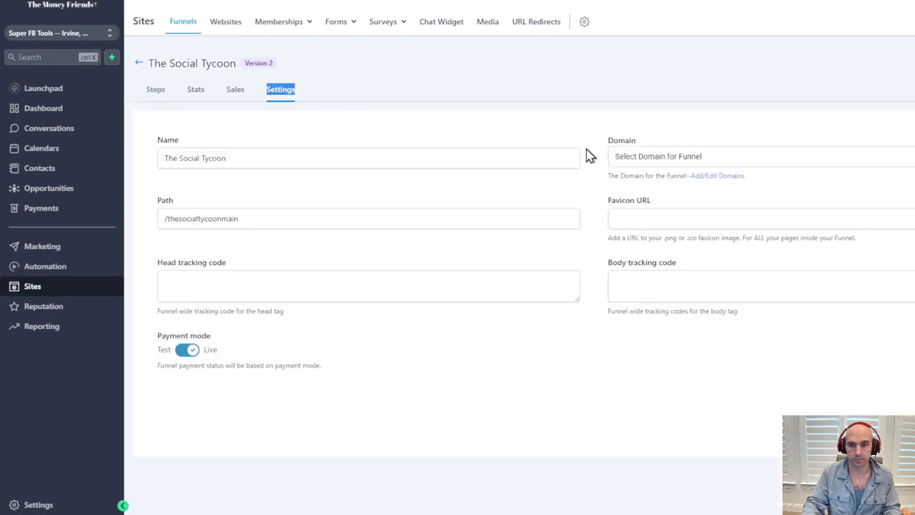
click(750, 161)
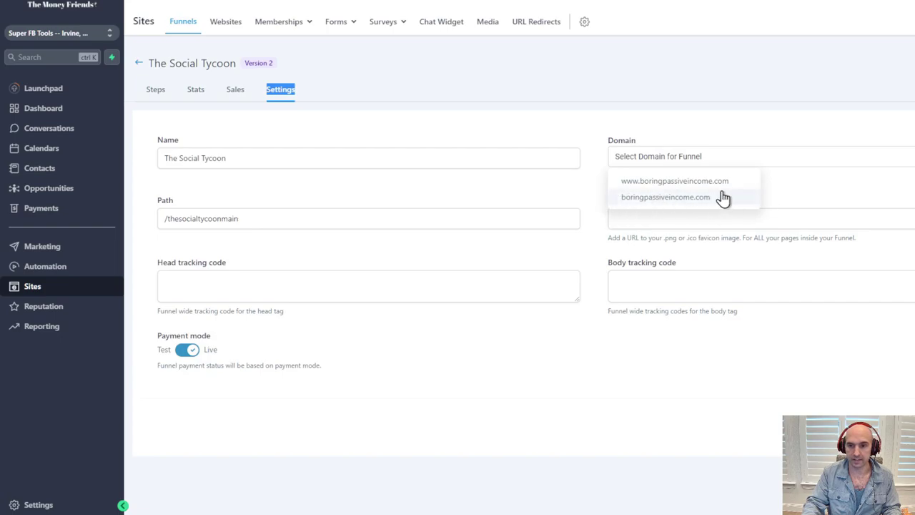
click(664, 114)
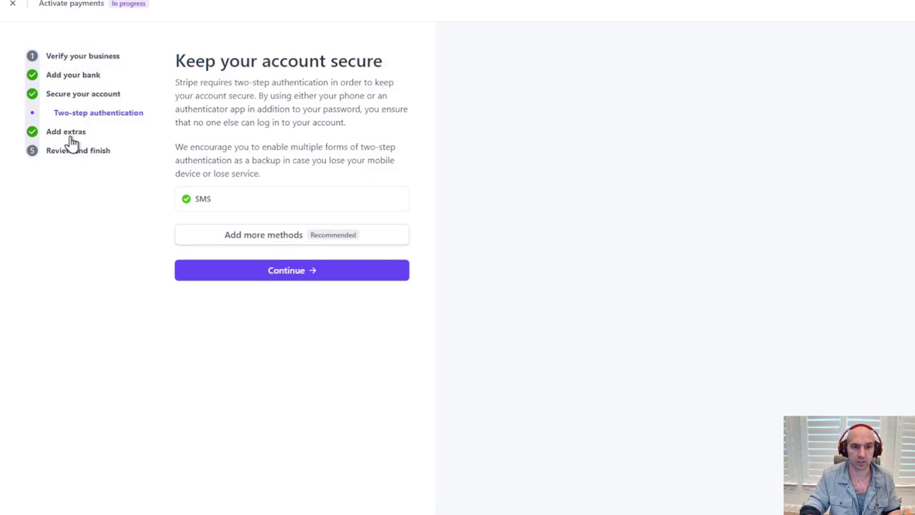
Continue past two-step authentication, skip sales tax automation, and decline climate contributions
click(245, 271)
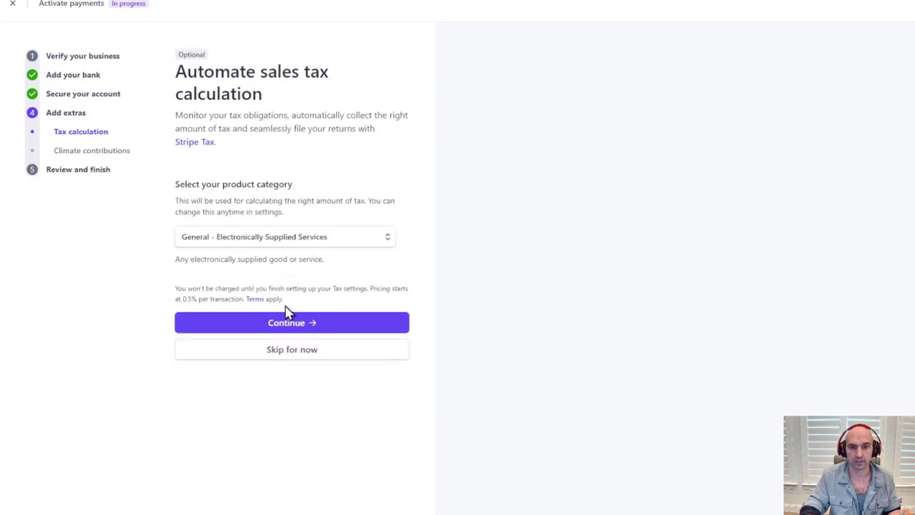
click(296, 350)
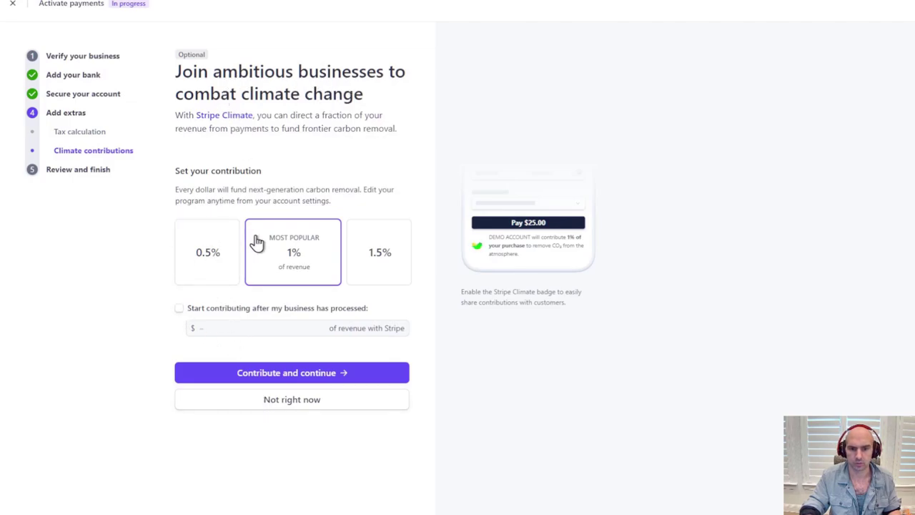
click(203, 262)
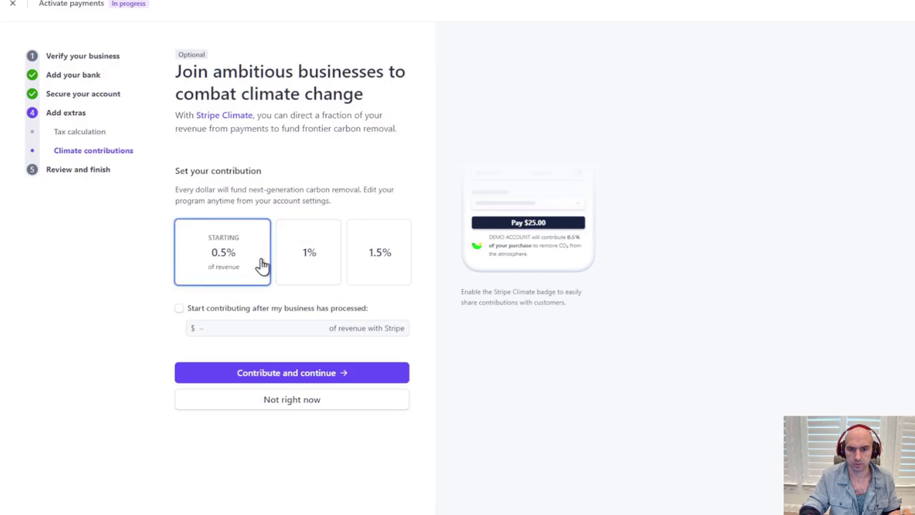
click(278, 404)
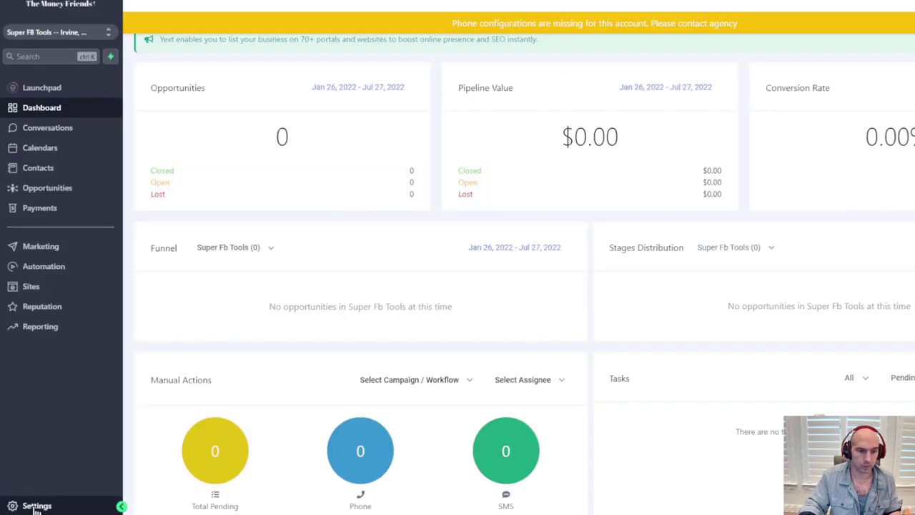
Go to Settings > Integrations > Stripe payments and choose Connect with Stripe
click(36, 506)
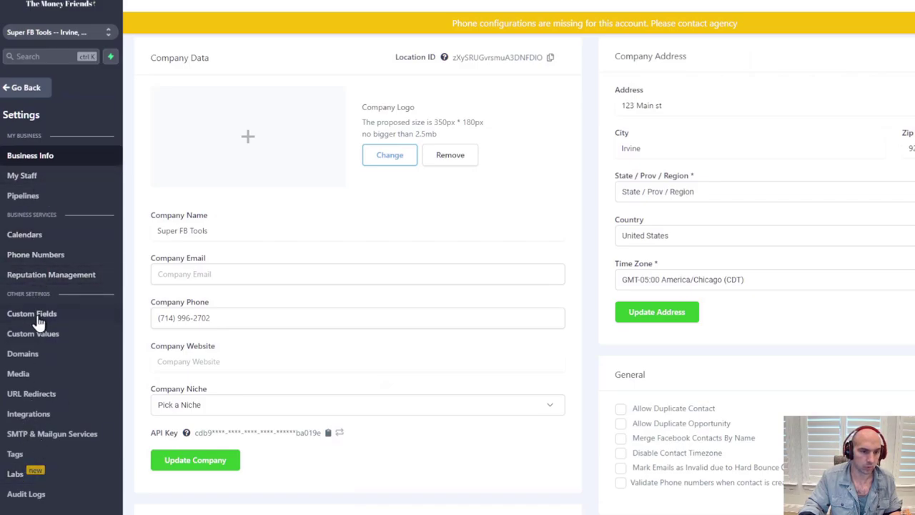
click(29, 414)
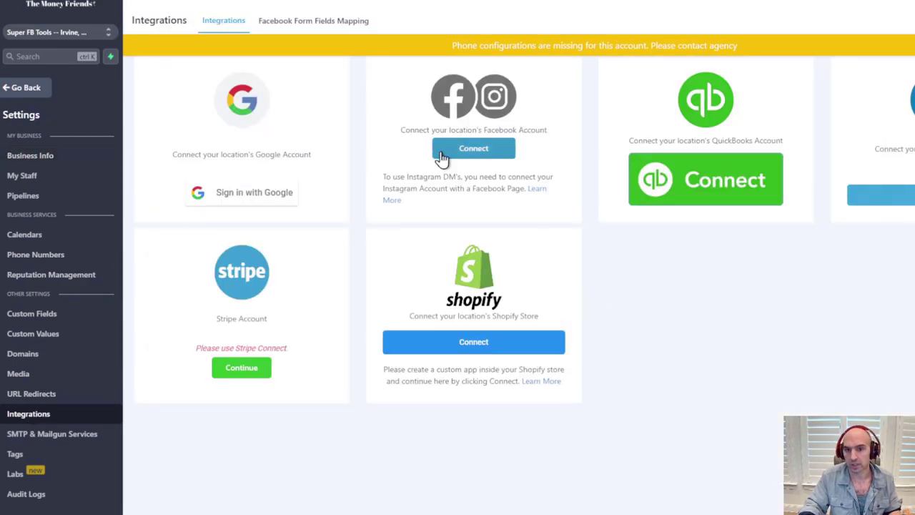
click(230, 367)
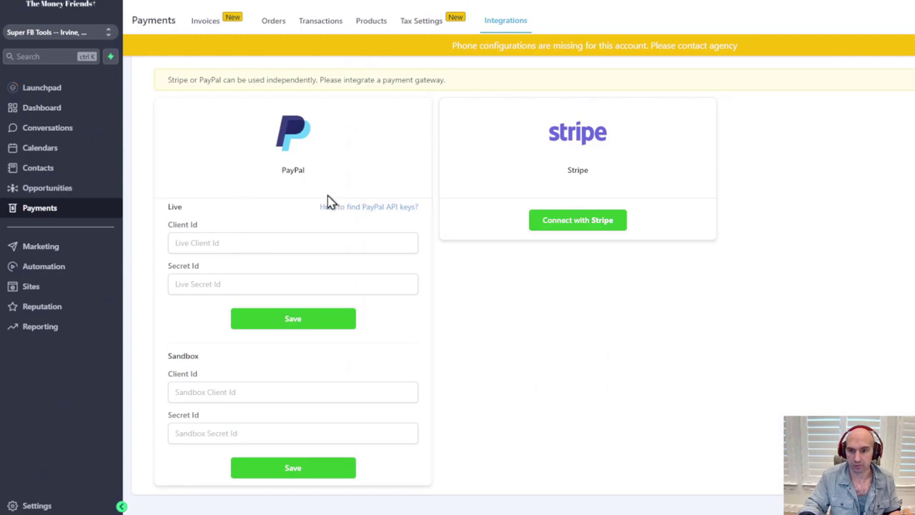
click(581, 223)
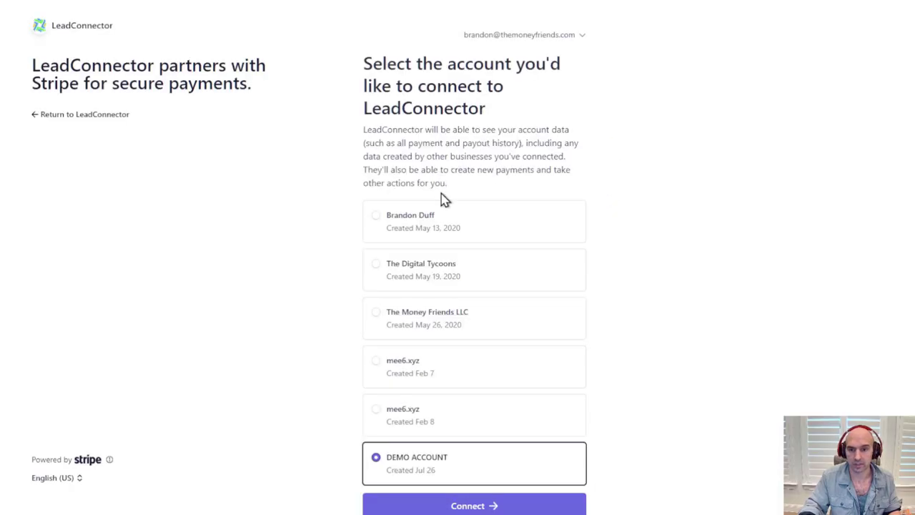
Select the DEMO ACCOUNT and connect it to LeadConnector
scroll(400, 286, down, 3)
click(491, 387)
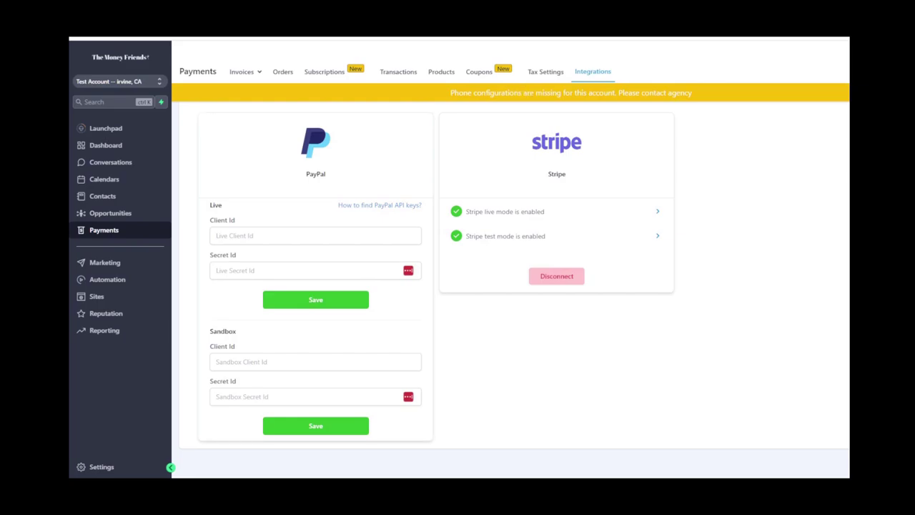
In a new tab, search Google for 'how to set up a business paypal account'
key(ctrl+t)
text(develop)
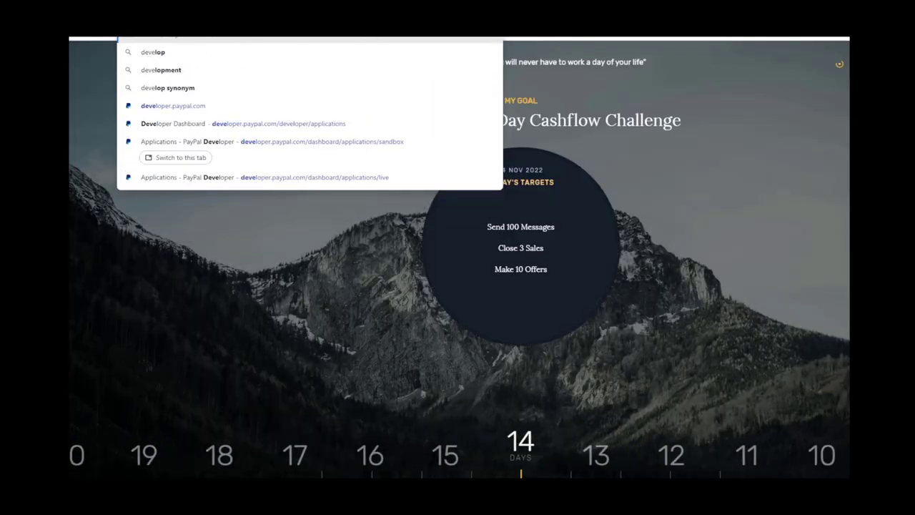
text(lop)
key(Escape)
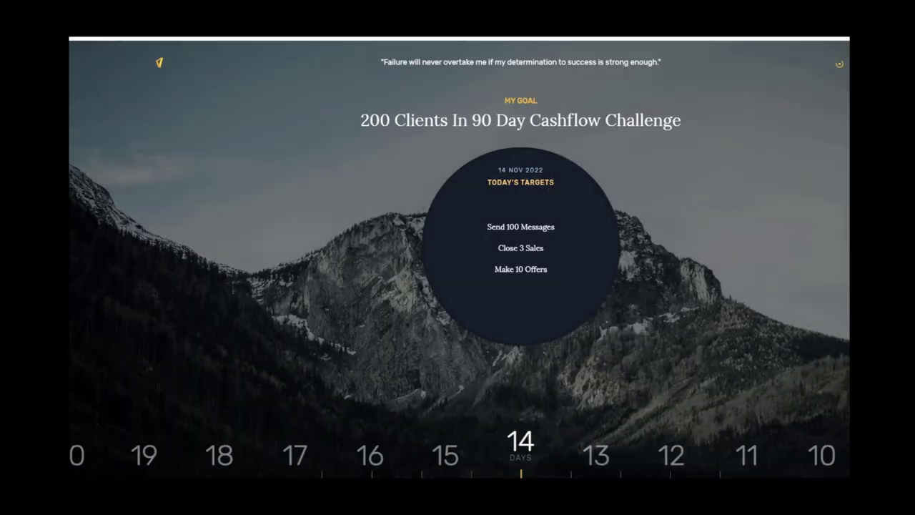
key(ctrl+l)
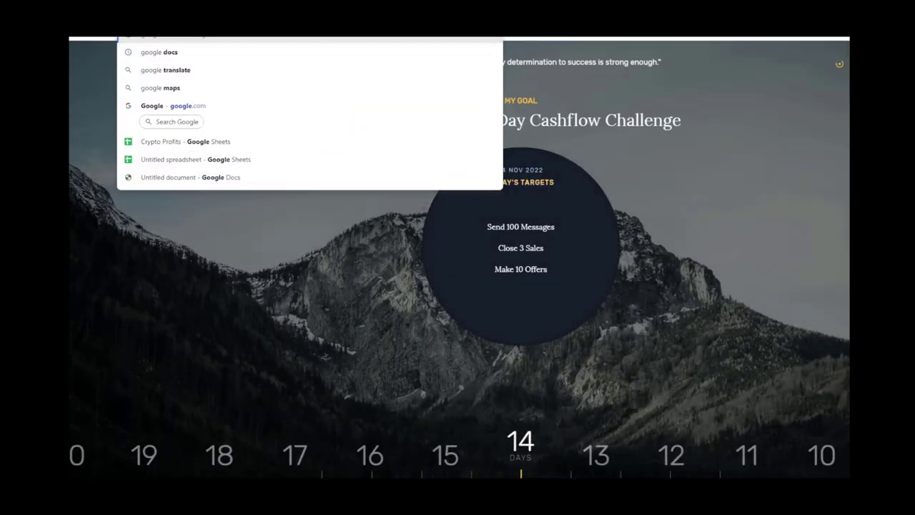
text(how to set)
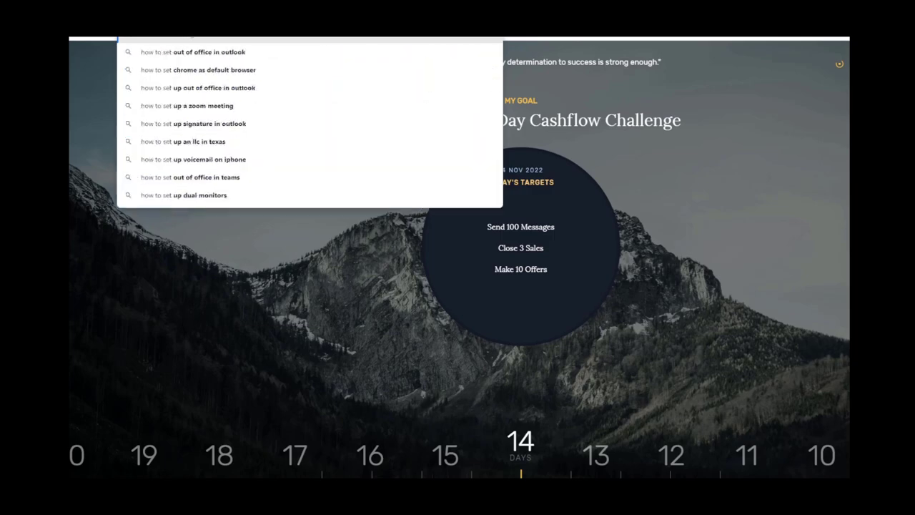
text( up a business pa)
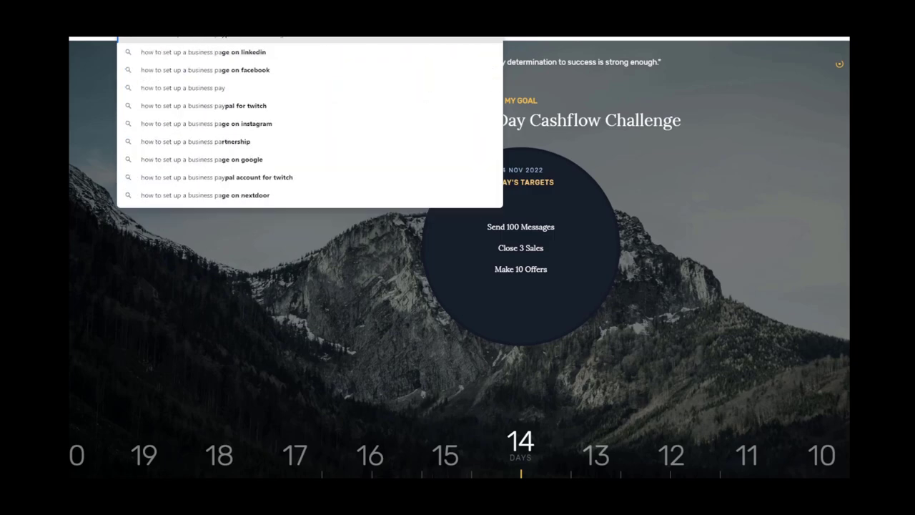
text(ypal account)
key(Return)
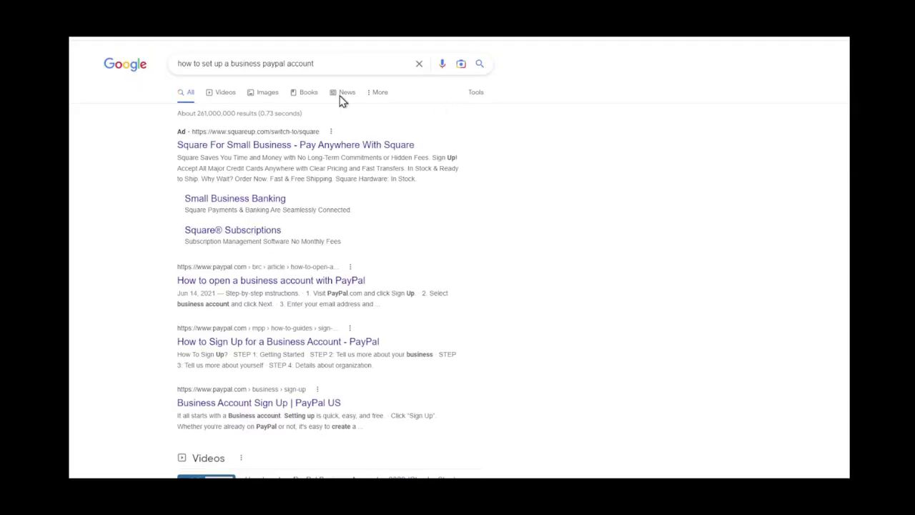
scroll(253, 282, down, 3)
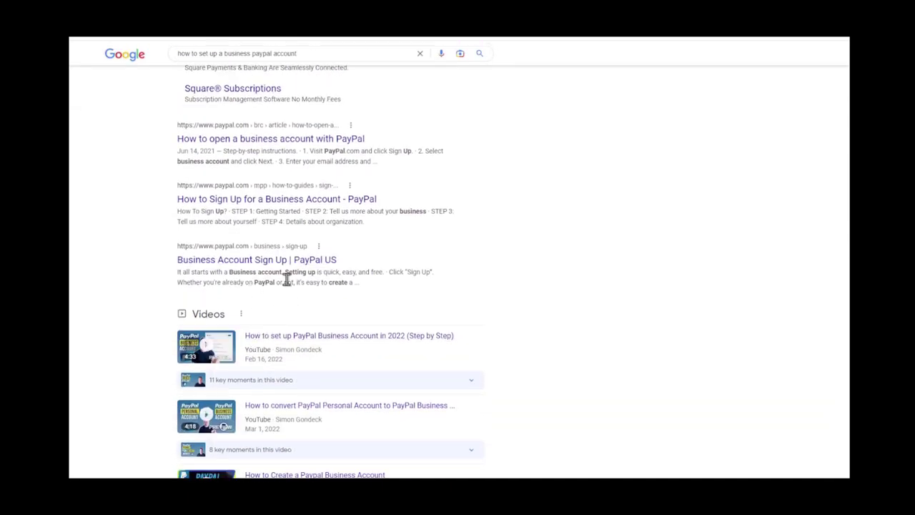
scroll(285, 279, up, 2)
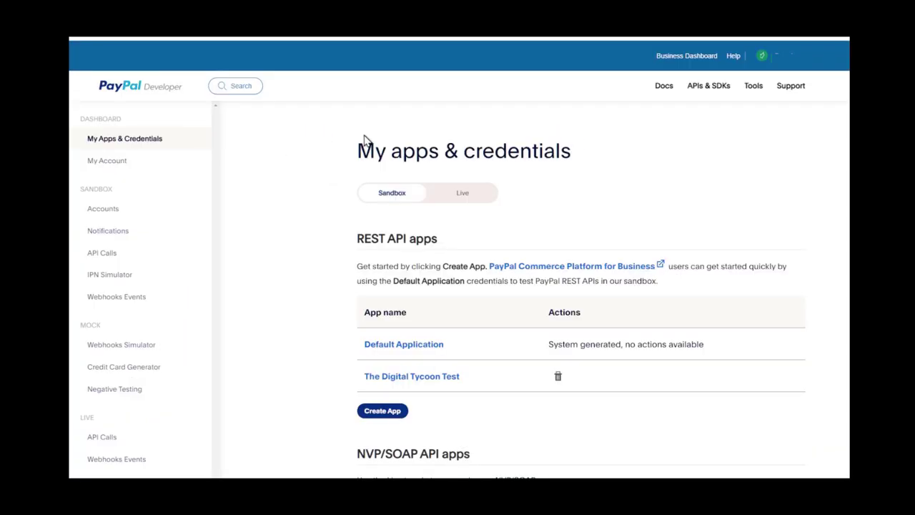
Switch PayPal Developer to the Live REST API apps and start a new app
scroll(508, 243, down, 2)
scroll(503, 229, up, 2)
click(483, 200)
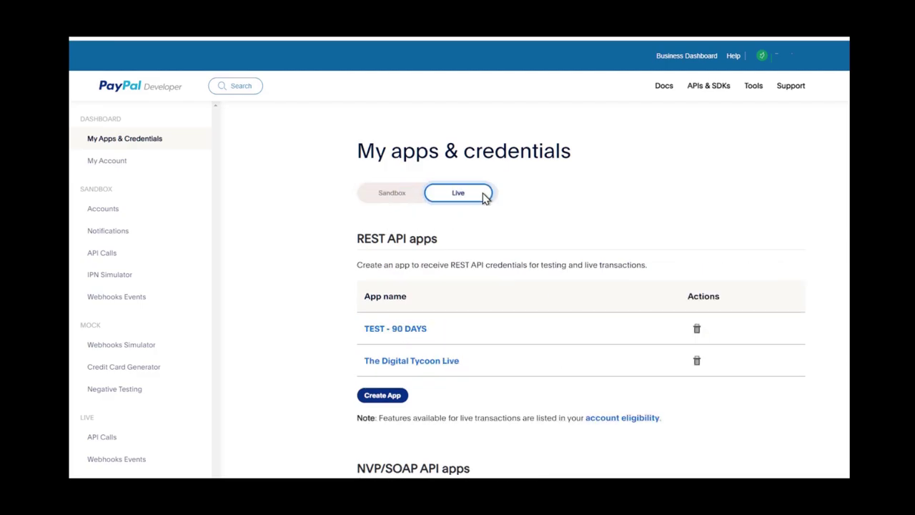
click(377, 393)
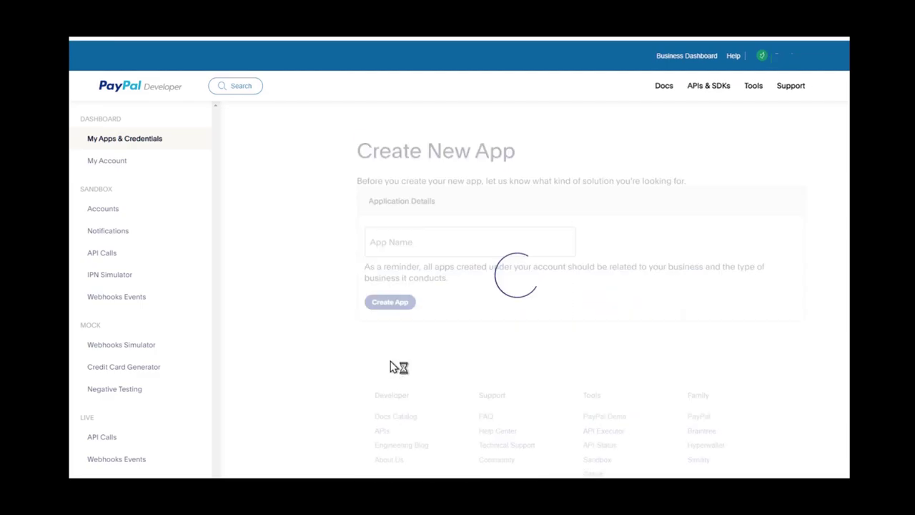
Name the live app 'Test Cashflow' and create it
click(405, 243)
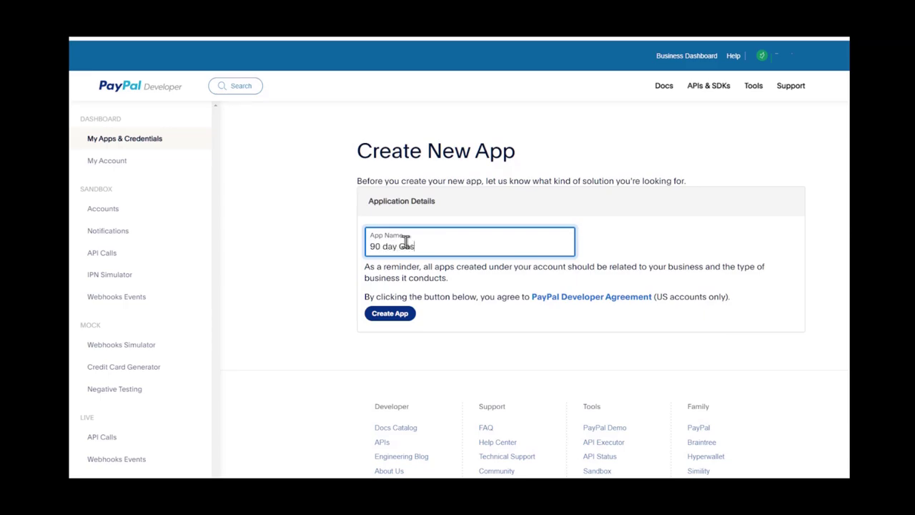
key(ctrl+a)
text(T)
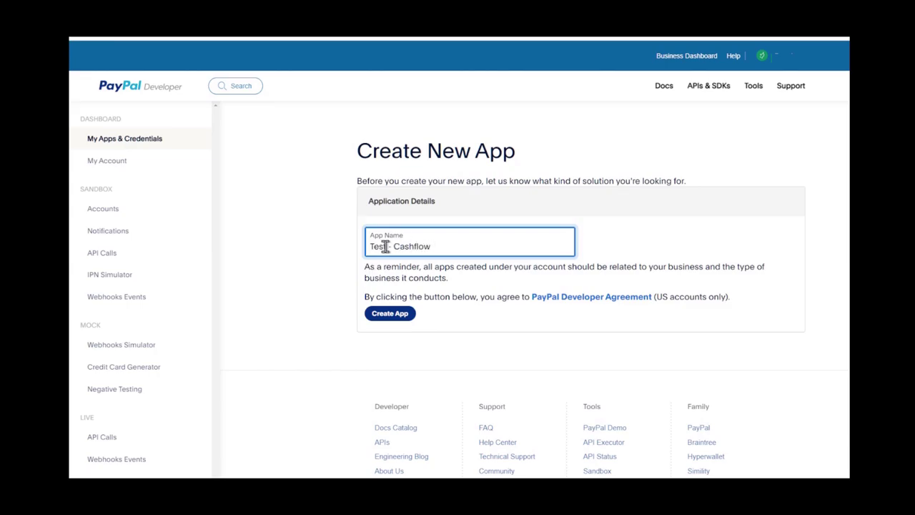
click(392, 245)
key(BackSpace)
key(BackSpace)
click(402, 317)
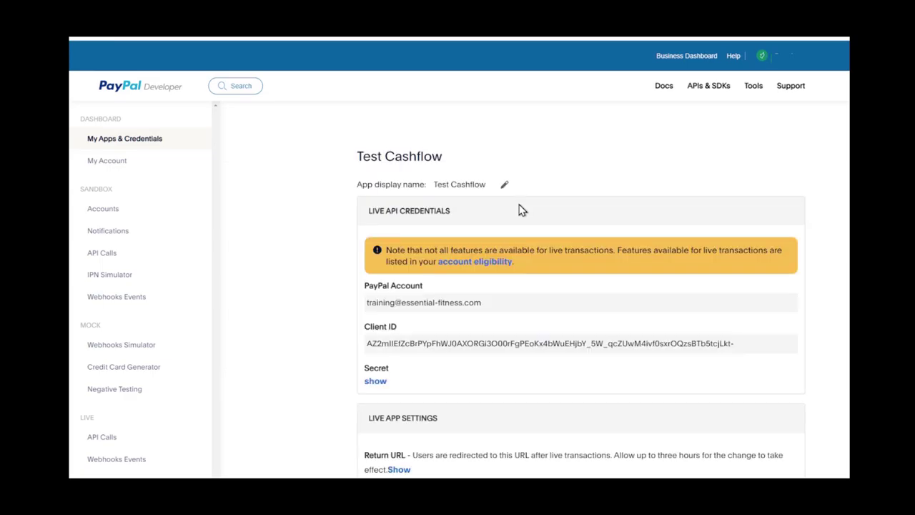
scroll(520, 209, down, 2)
Paste the PayPal live Client ID into GoHighLevel's Live Client Id field
triple_click(422, 202)
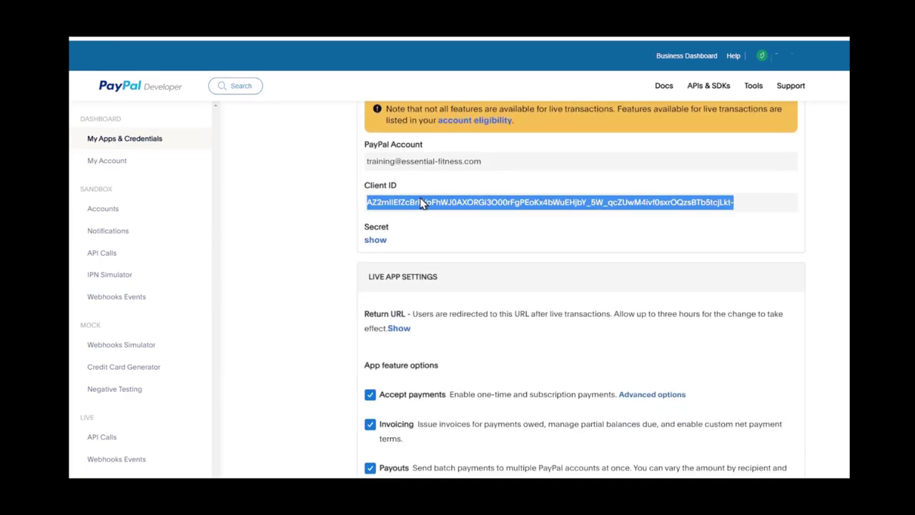
key(alt+Tab)
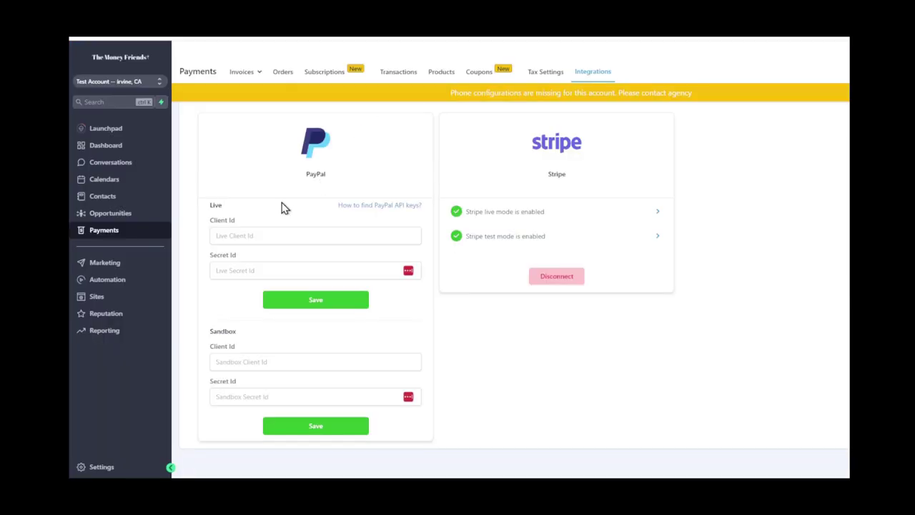
click(225, 232)
key(ctrl+v)
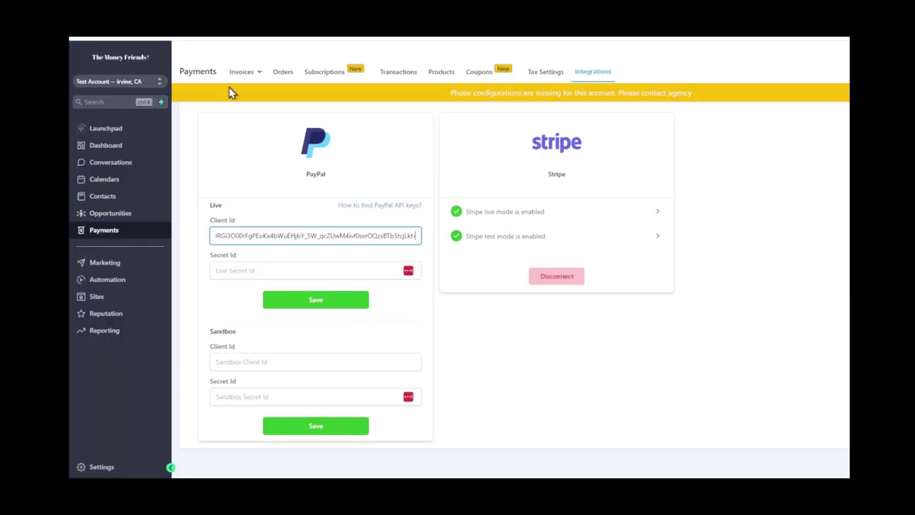
Copy the live secret into Secret Id and save the live PayPal integration
key(alt+Tab)
scroll(363, 207, up, 2)
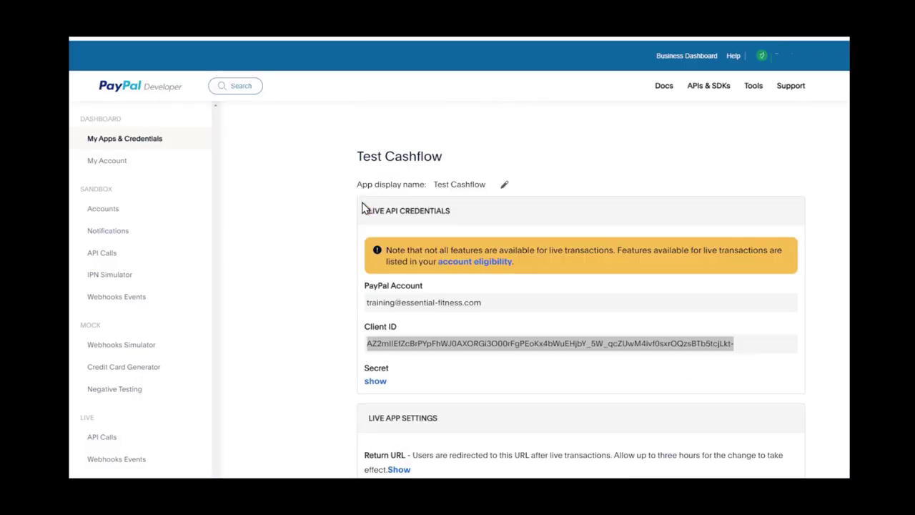
drag(367, 211, 451, 212)
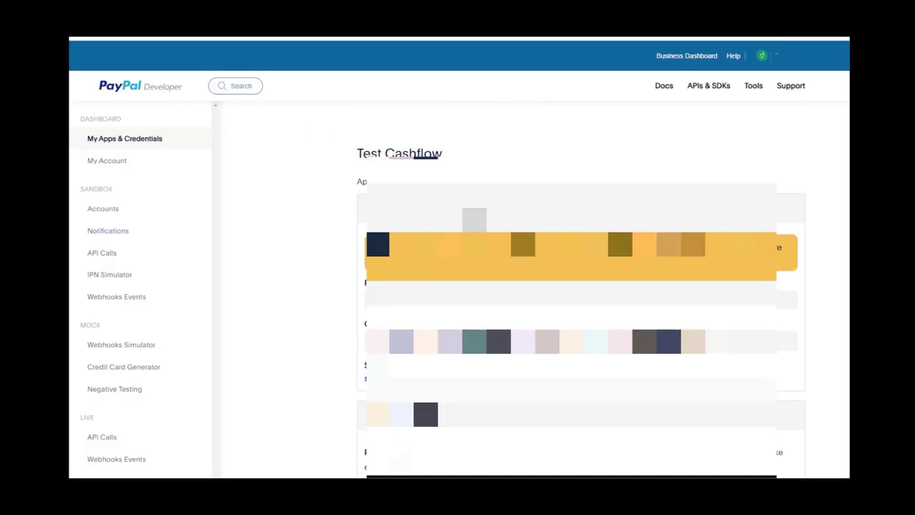
scroll(581, 286, down, 2)
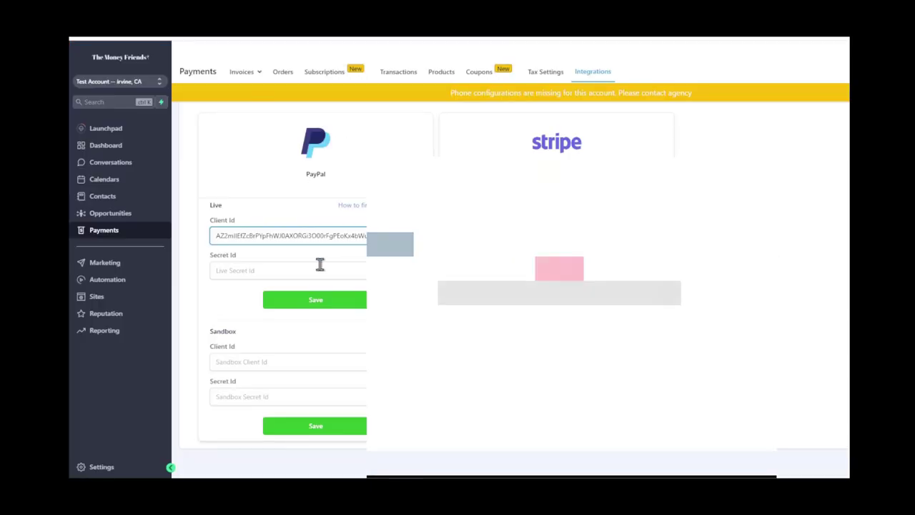
click(319, 264)
key(ctrl+v)
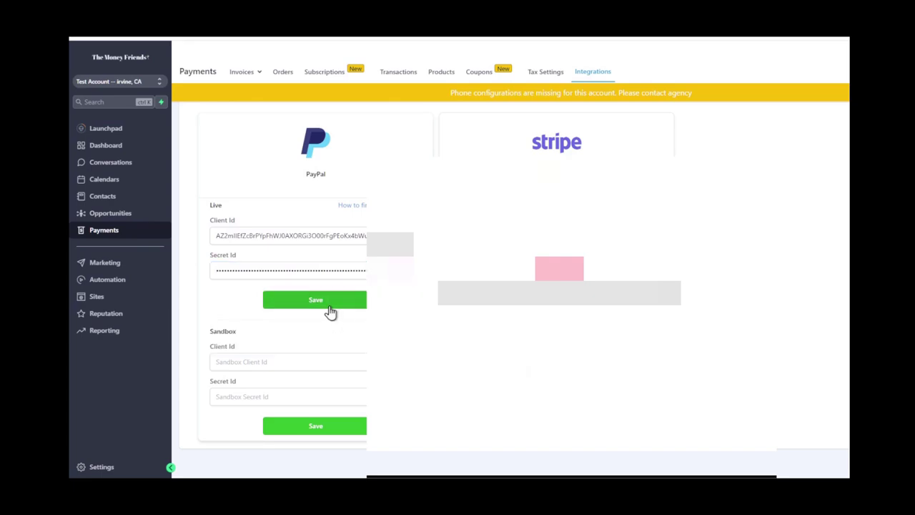
click(330, 308)
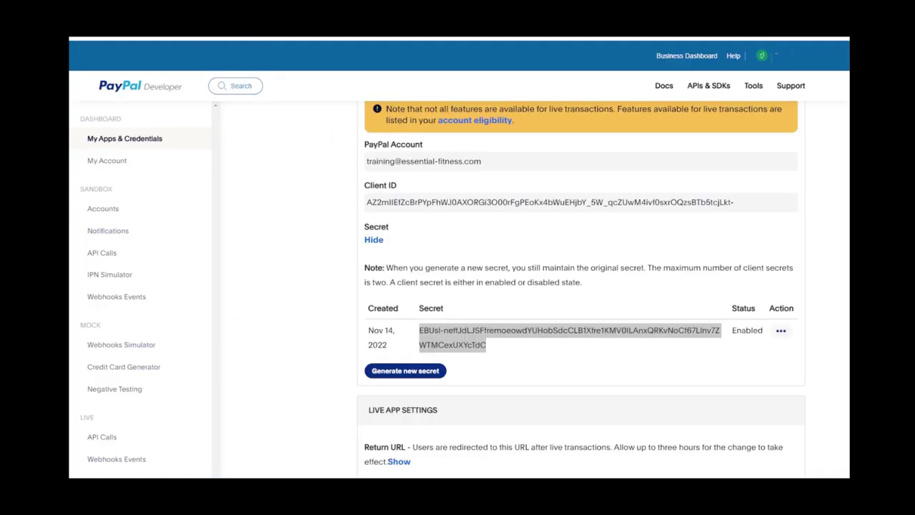
Return to PayPal's Apps & Credentials and show the Sandbox app list
scroll(486, 212, up, 3)
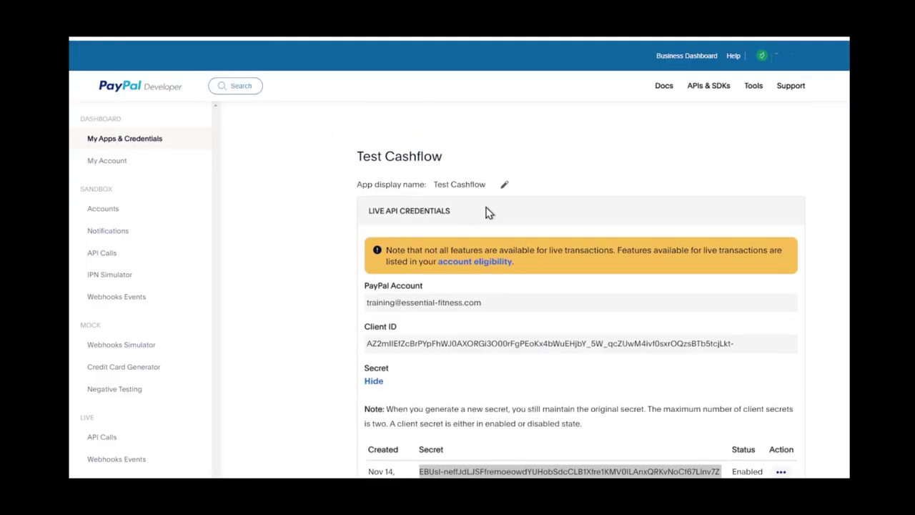
click(130, 141)
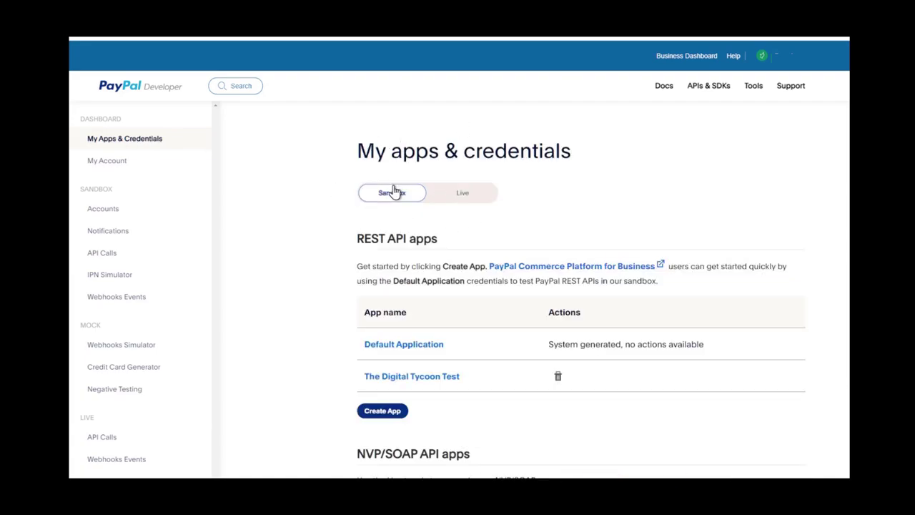
click(459, 192)
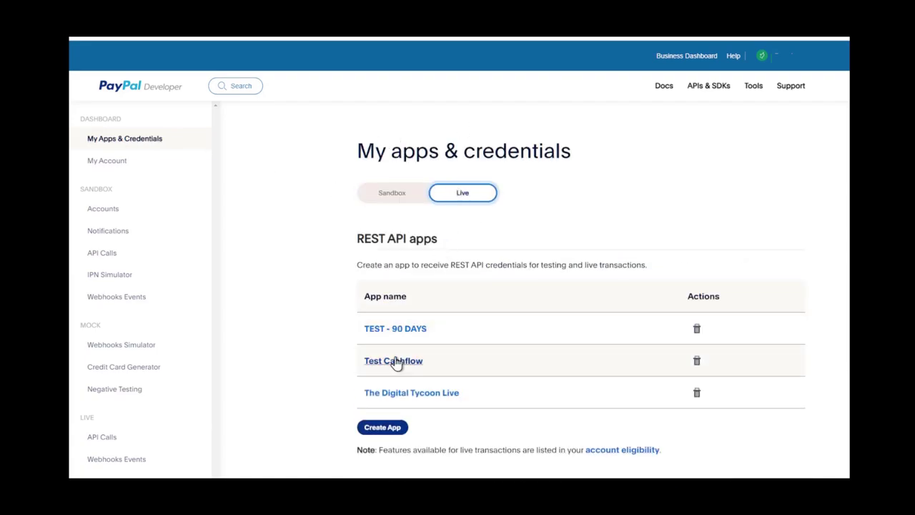
click(392, 199)
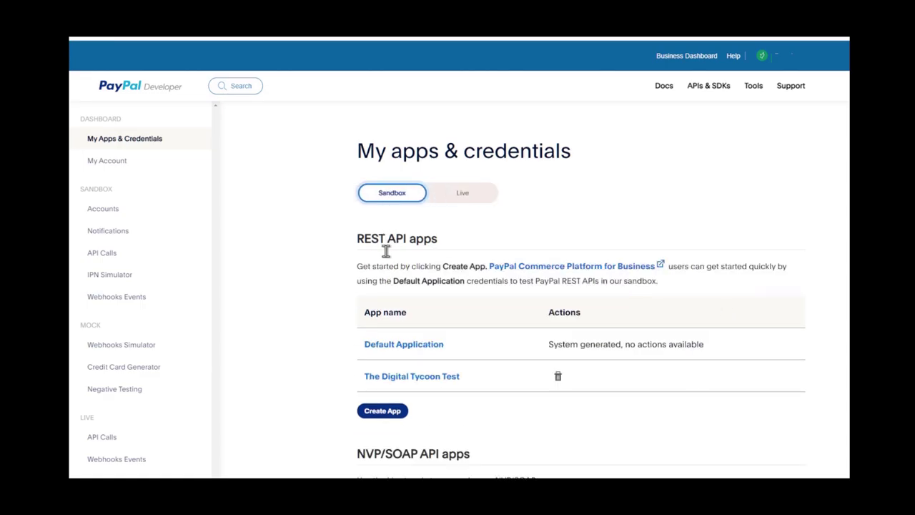
Create a sandbox app named 'TeST 90 Day' and copy its sandbox Client ID
click(382, 411)
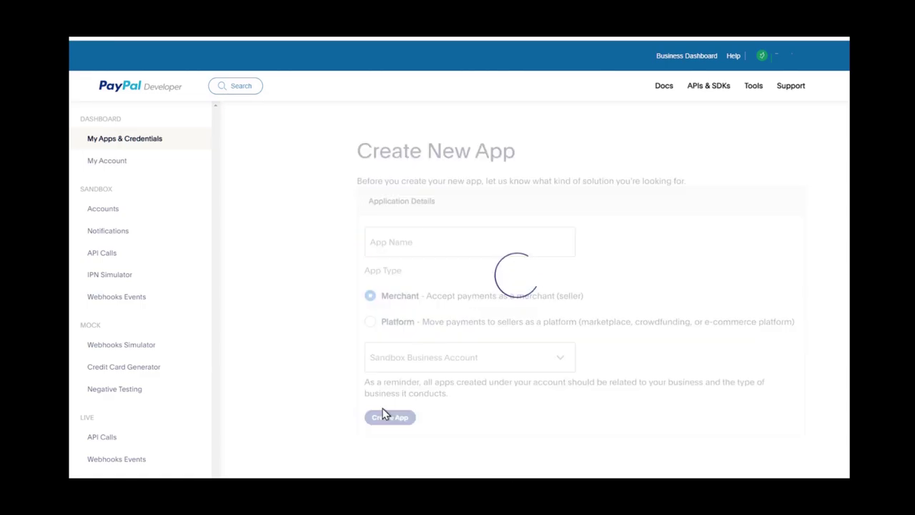
click(395, 245)
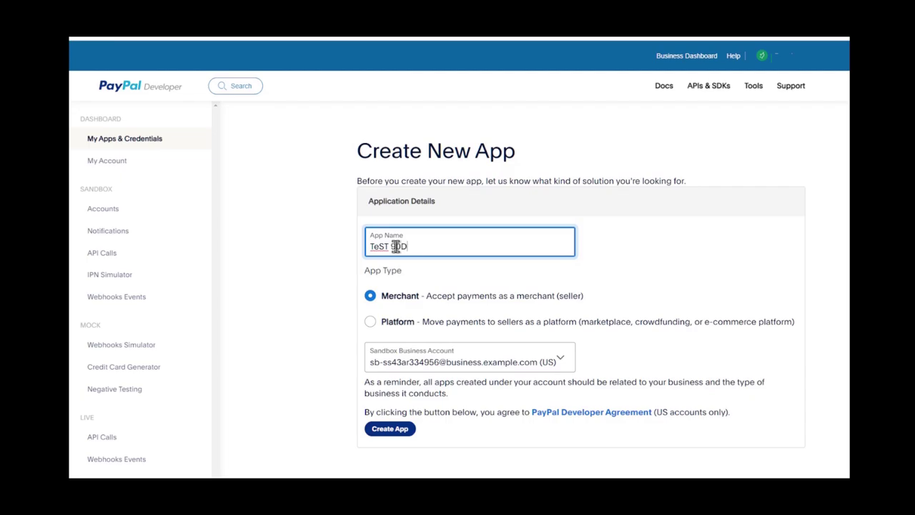
click(371, 429)
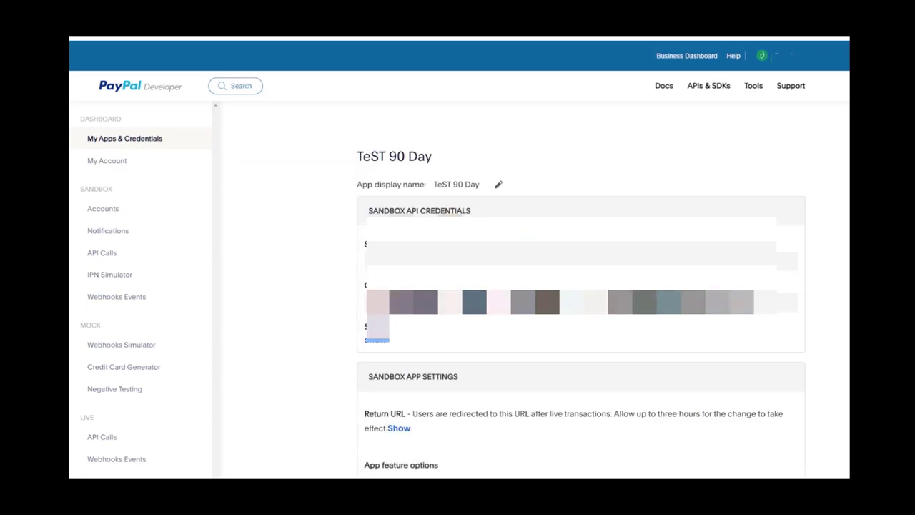
drag(366, 302, 752, 301)
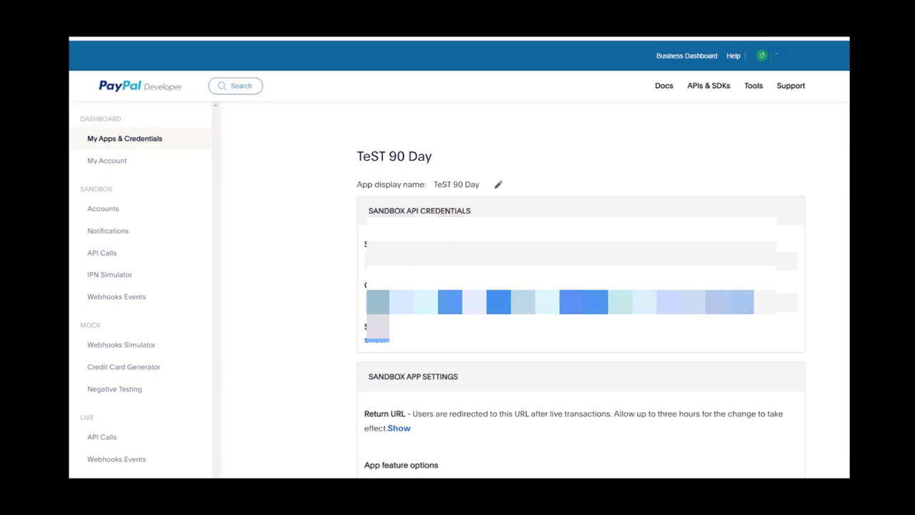
key(alt+Tab)
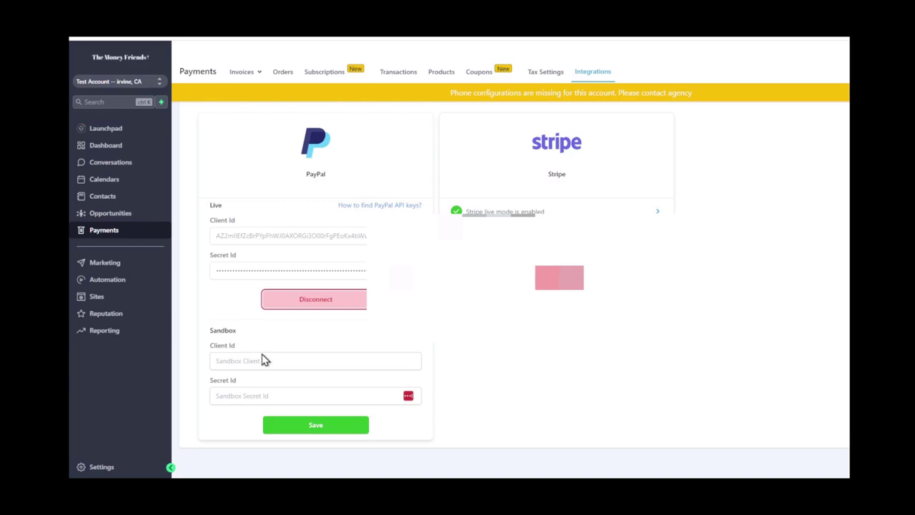
Paste the TeST 90 Day Client ID into GoHighLevel's Sandbox Client Id field
click(262, 358)
key(ctrl+v)
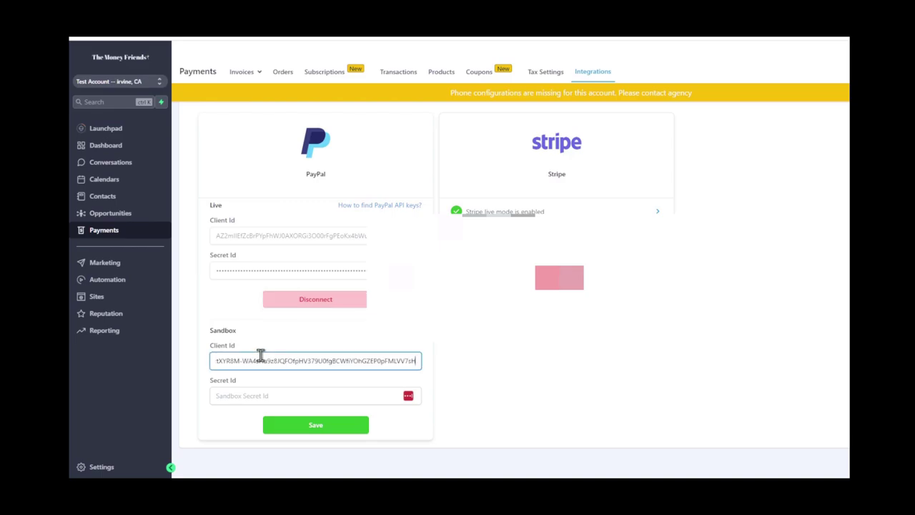
key(alt+Tab)
scroll(581, 286, down, 5)
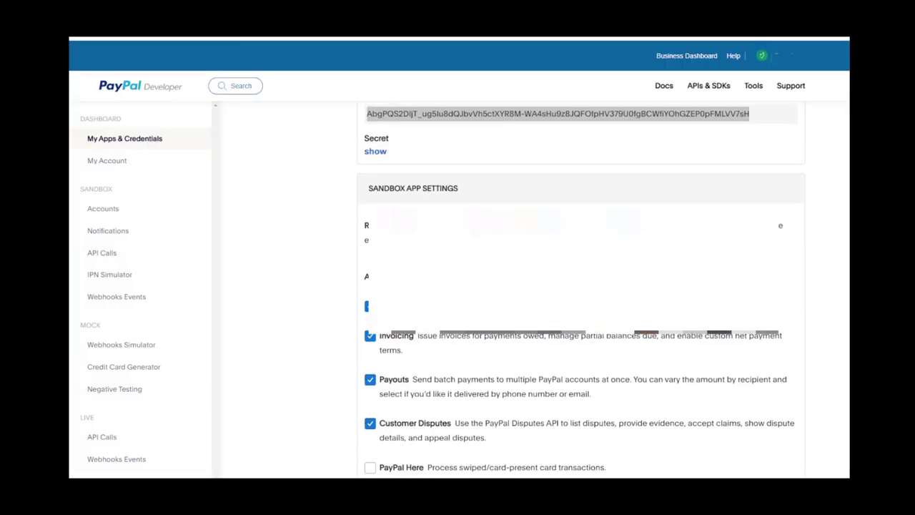
scroll(581, 286, up, 5)
Copy the revealed sandbox secret into Sandbox Secret Id and save
click(367, 292)
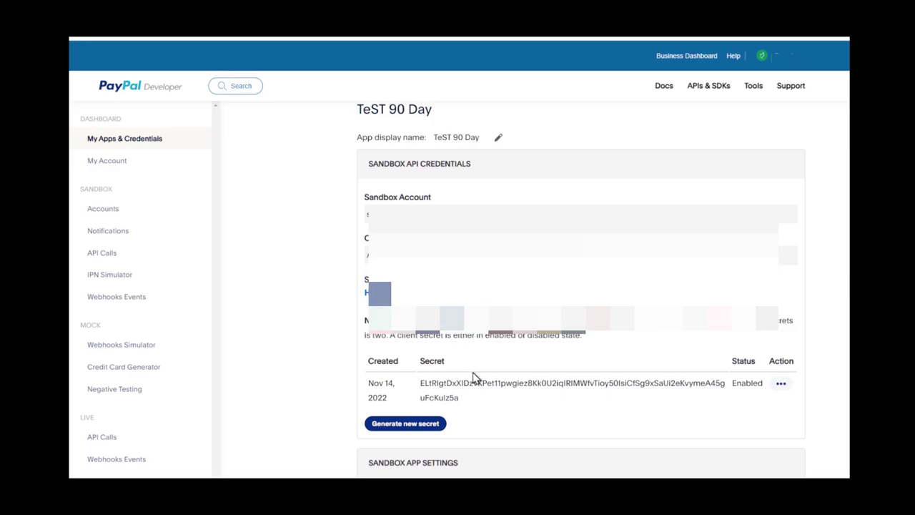
double_click(470, 382)
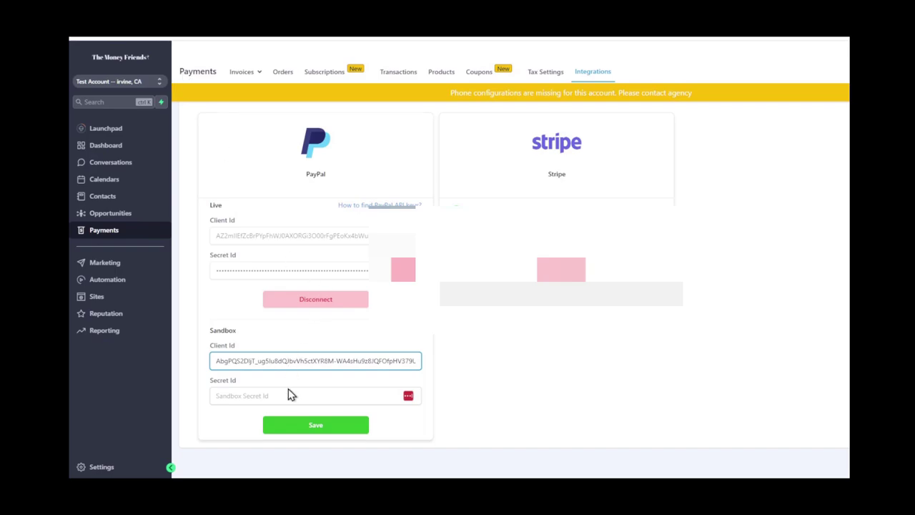
click(290, 394)
key(ctrl+v)
click(341, 397)
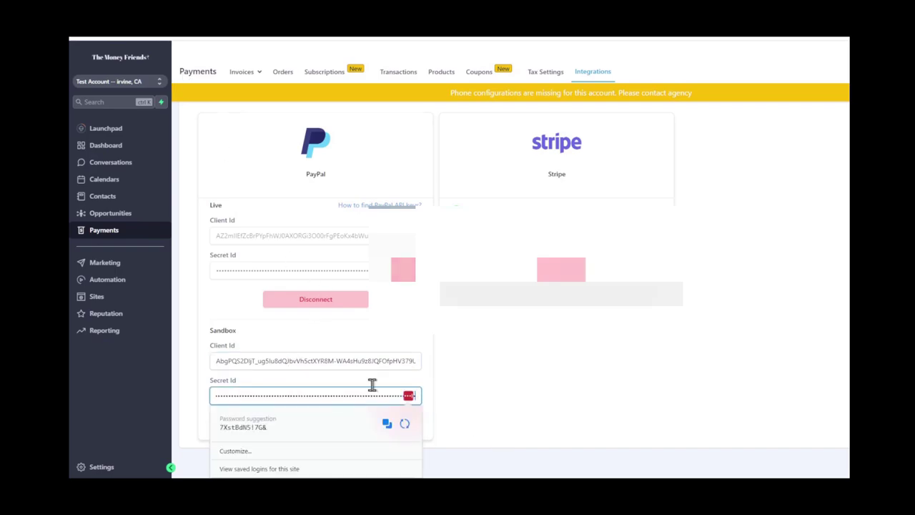
click(341, 427)
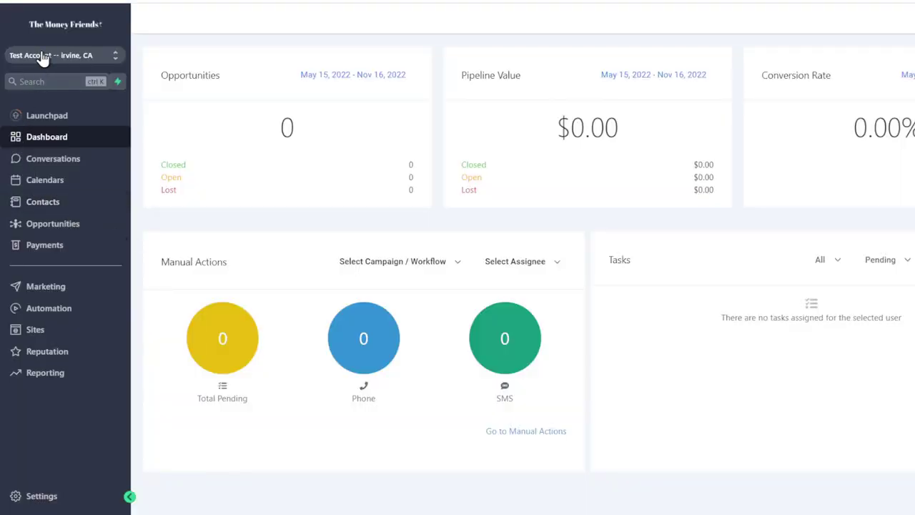
click(71, 59)
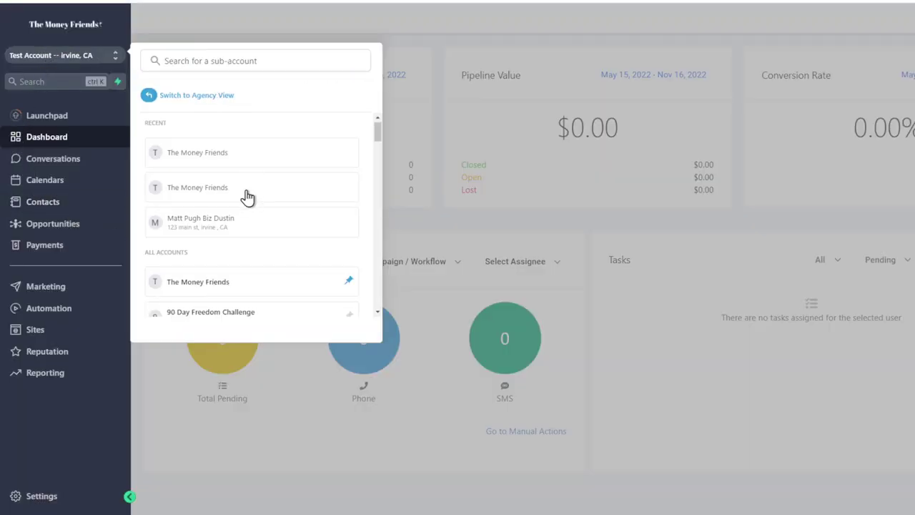
scroll(247, 196, down, 10)
scroll(248, 197, down, 20)
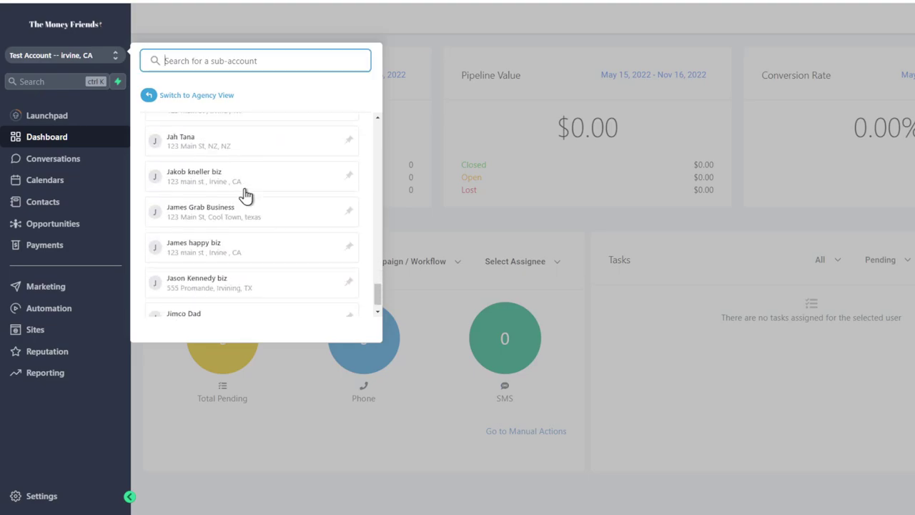
scroll(247, 196, down, 10)
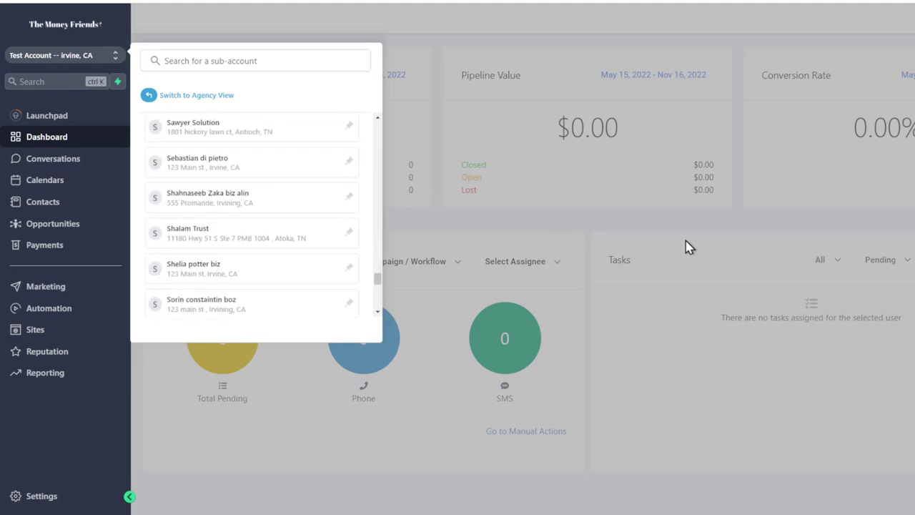
click(617, 212)
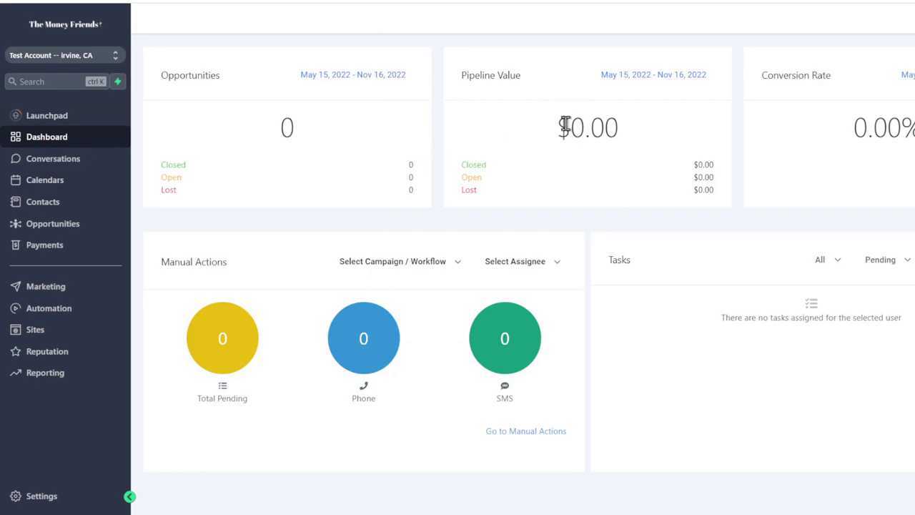
drag(565, 125, 608, 128)
drag(850, 127, 914, 128)
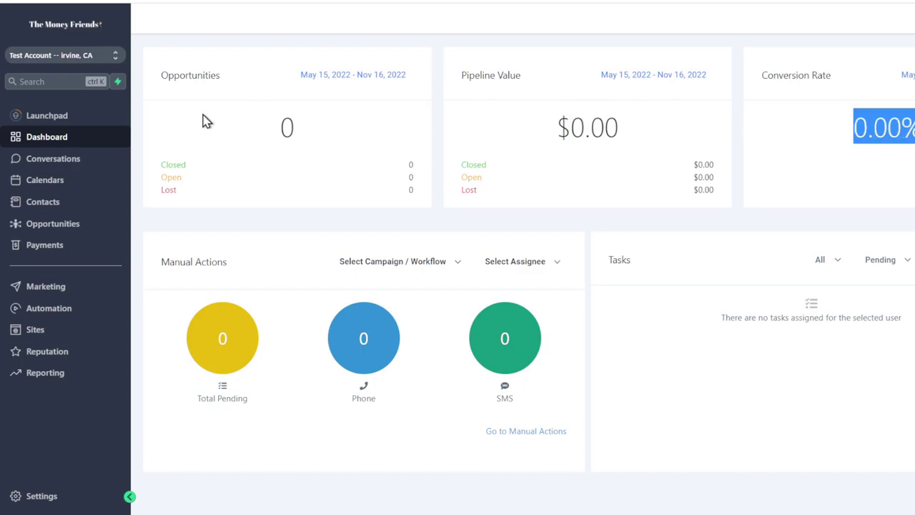
drag(303, 130, 241, 131)
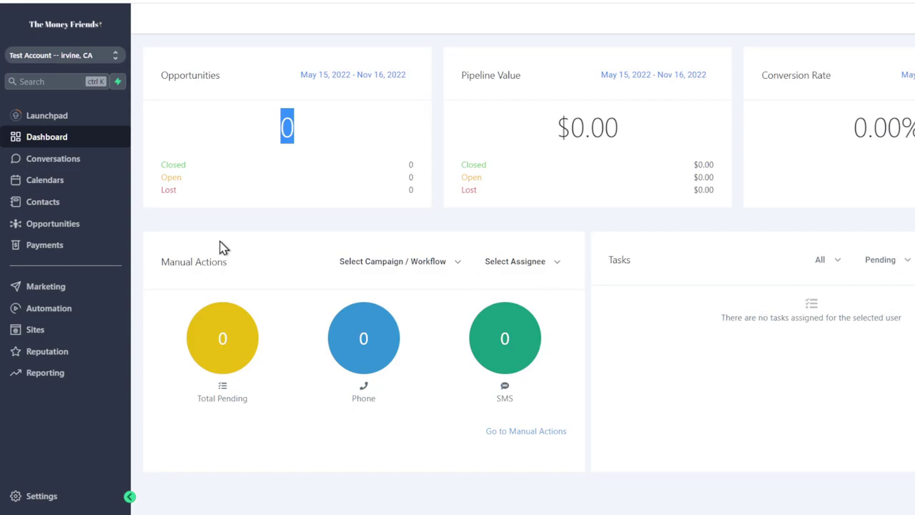
click(43, 179)
Browse Conversations with all messages shown, then Calendars and its appointments list
click(48, 164)
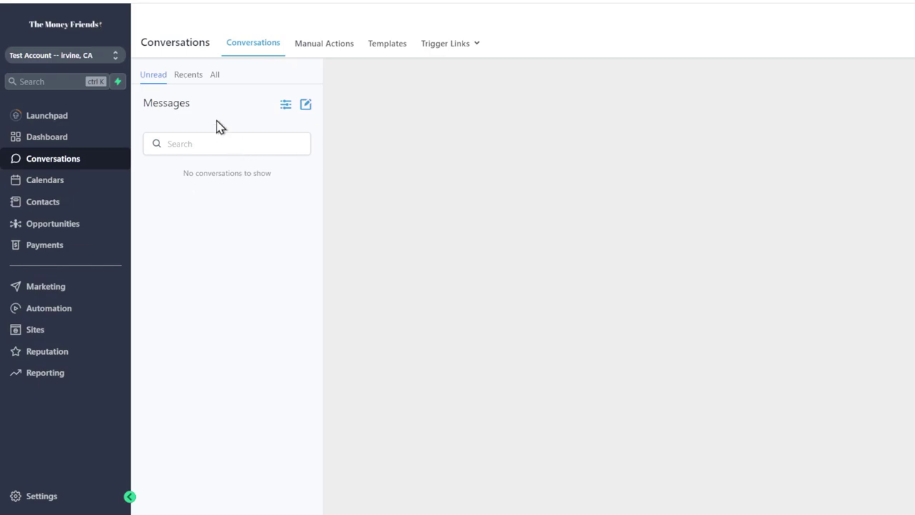
click(216, 75)
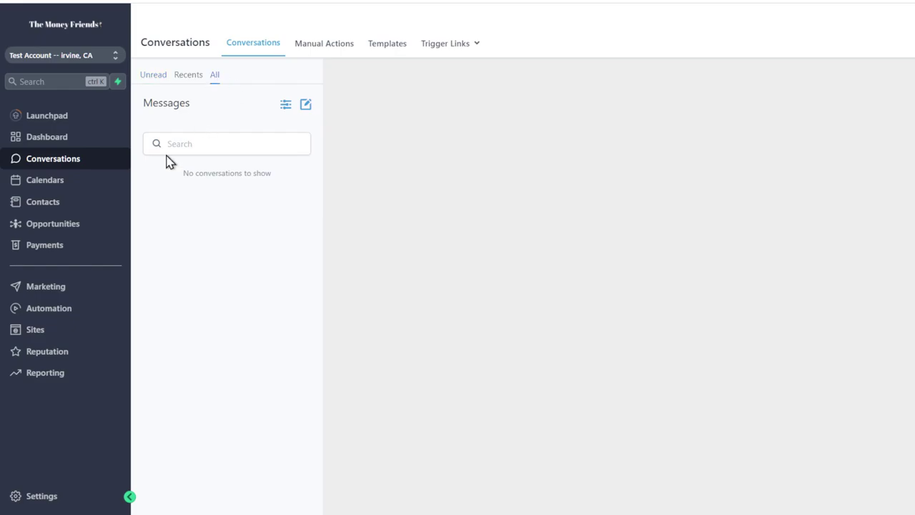
click(57, 178)
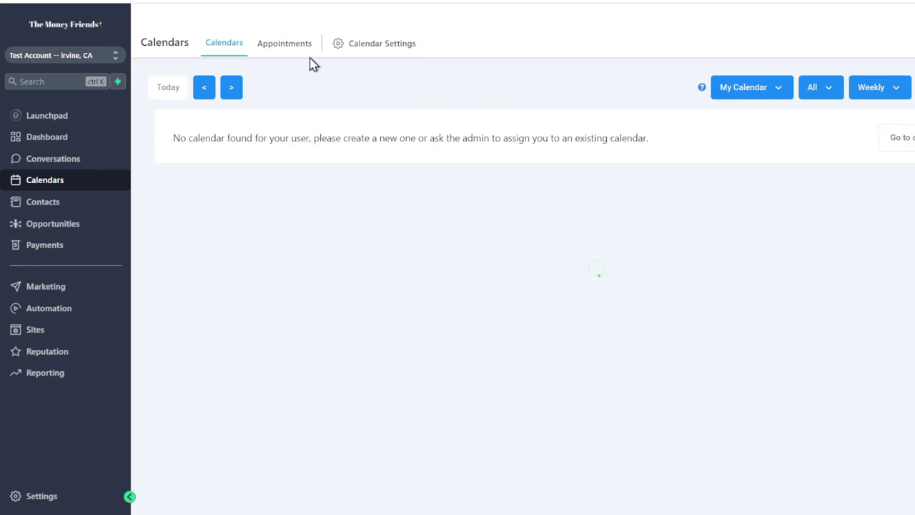
click(302, 40)
click(240, 51)
Visit Opportunities and Contacts, ending on the empty Opportunities page
click(32, 223)
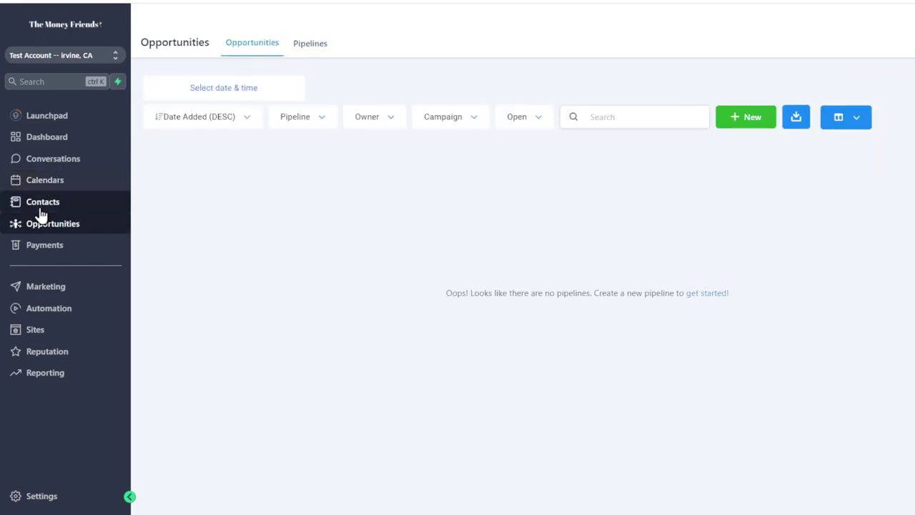
click(40, 210)
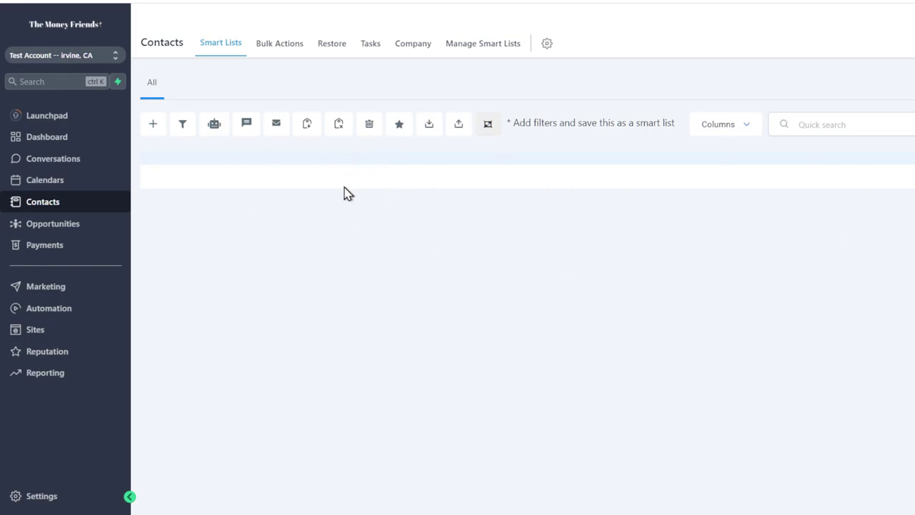
click(90, 228)
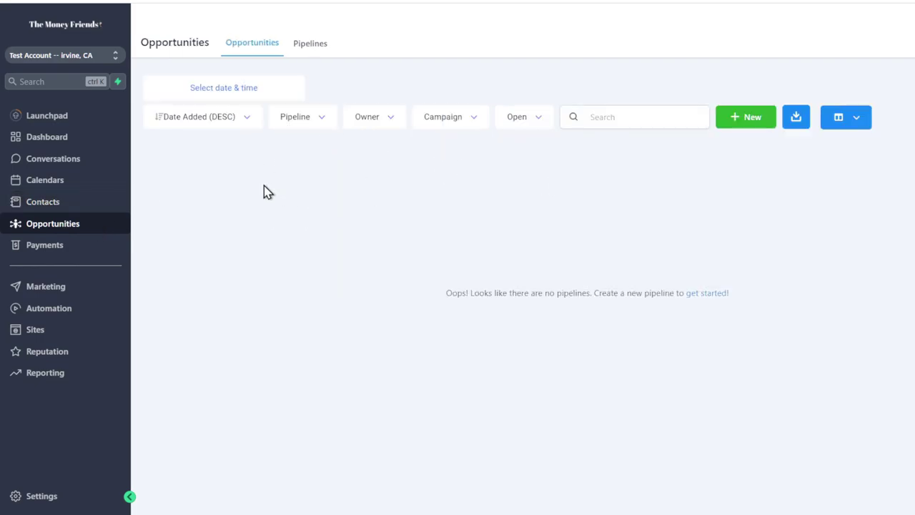
Open Payments and highlight the amount due, received and overdue totals
click(61, 243)
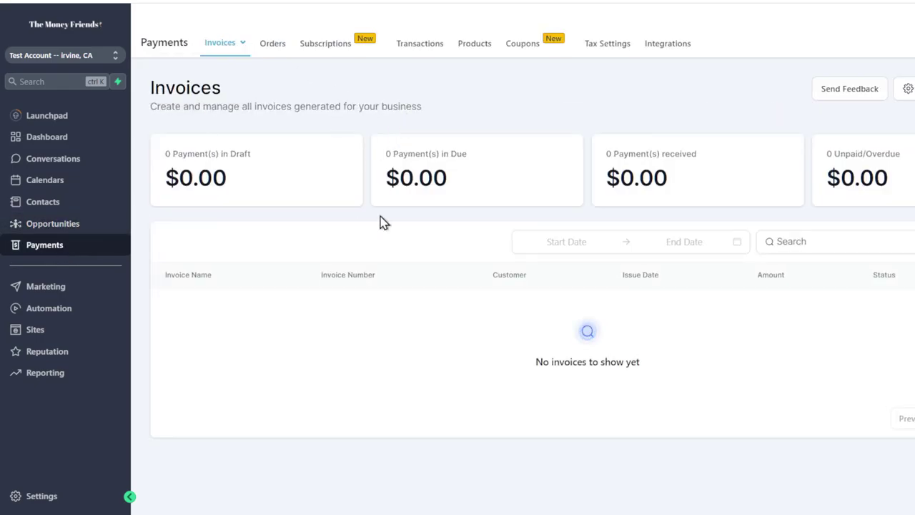
drag(458, 187, 371, 188)
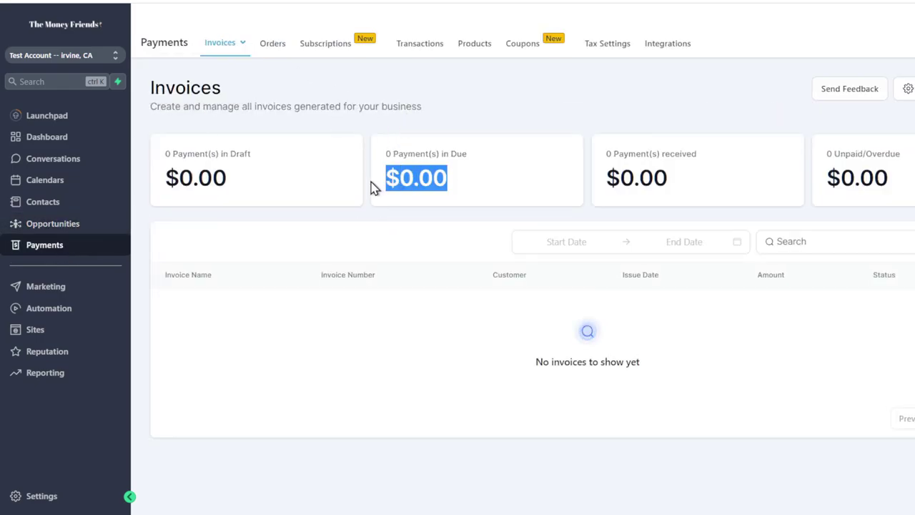
drag(711, 176, 602, 181)
drag(908, 179, 826, 153)
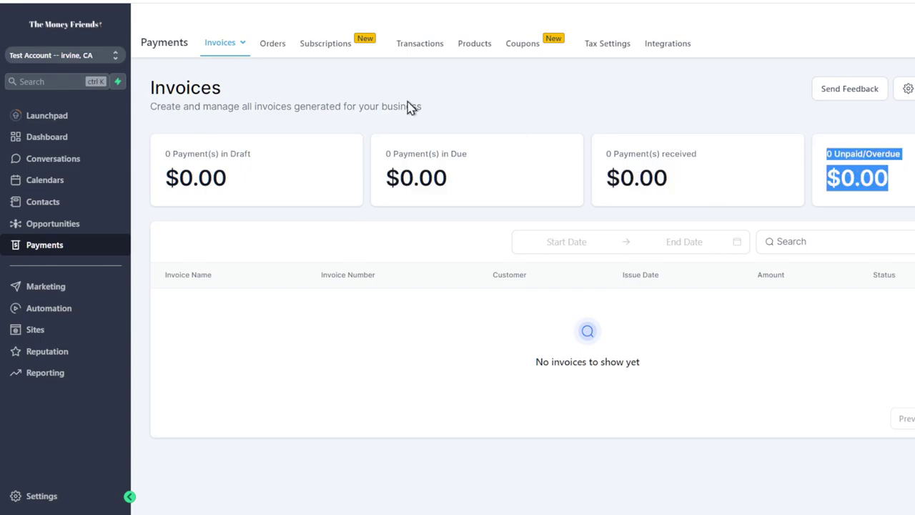
Step through Orders, Subscriptions, Transactions, Products, Coupons, Tax Settings, then Integrations
click(282, 50)
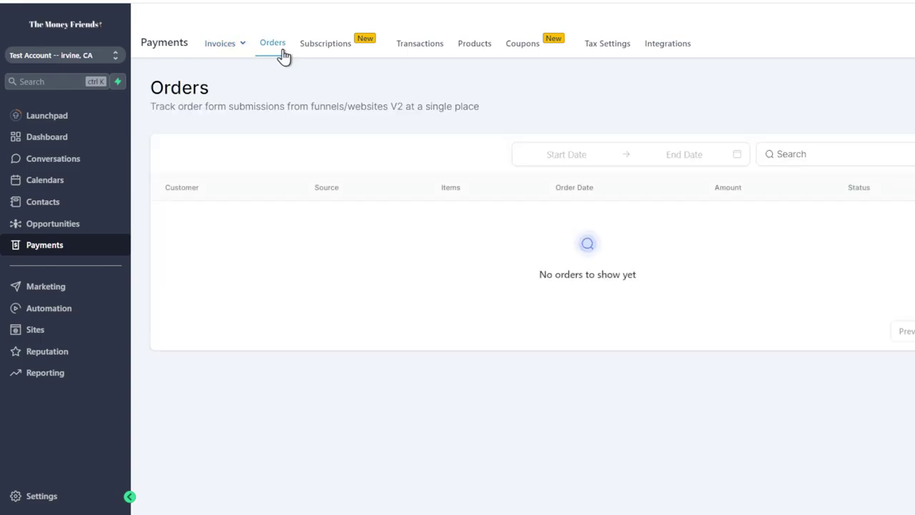
click(337, 54)
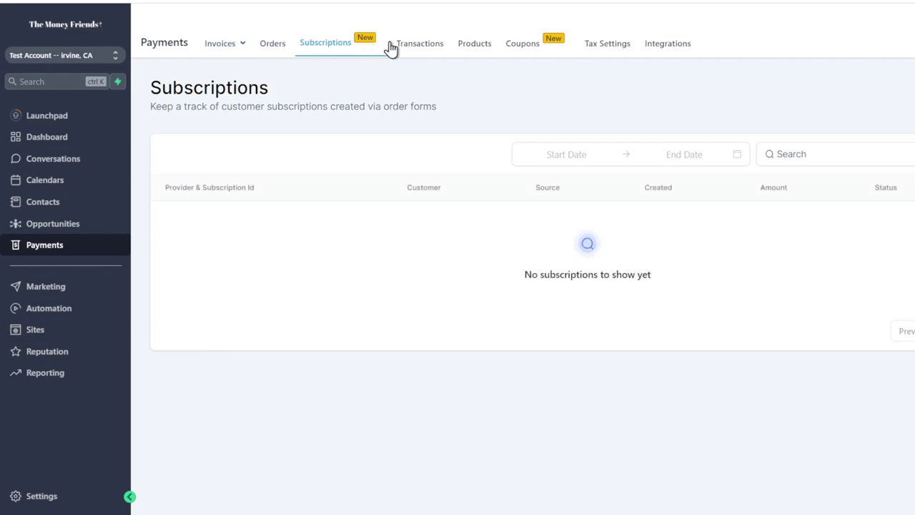
click(420, 54)
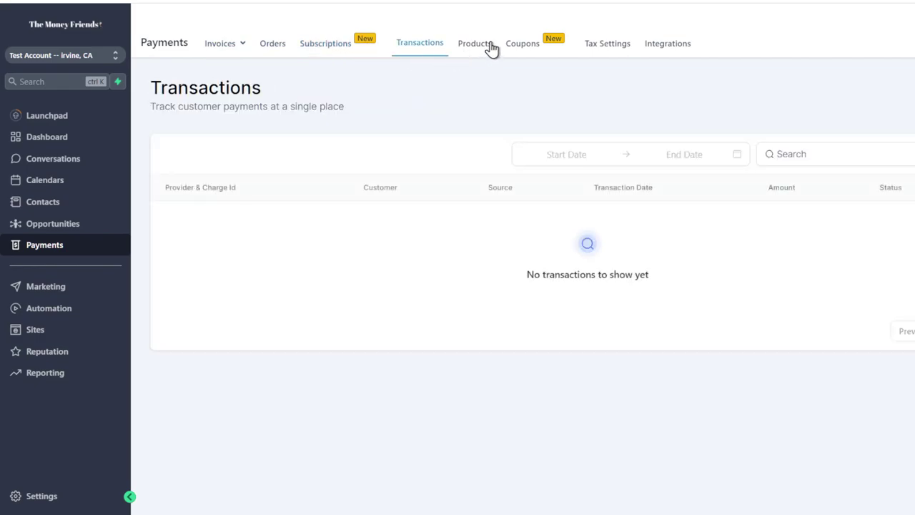
click(491, 50)
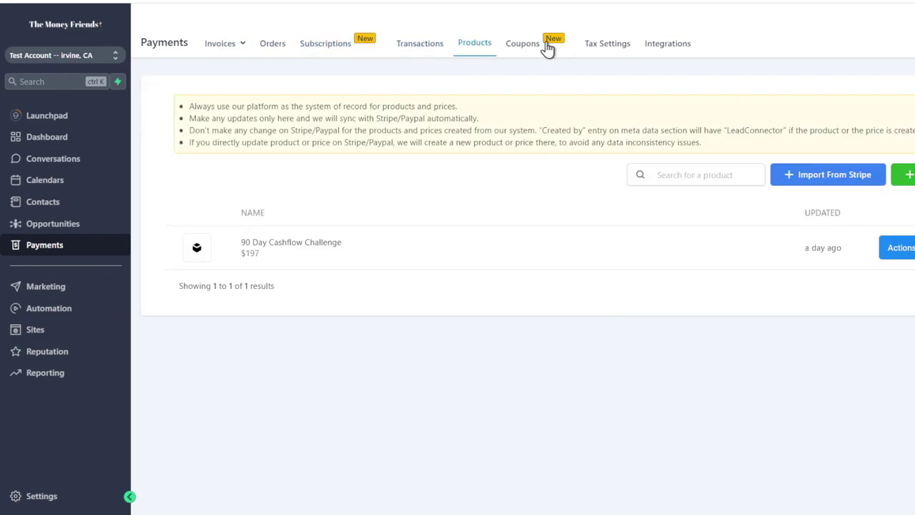
click(548, 45)
click(657, 56)
click(611, 52)
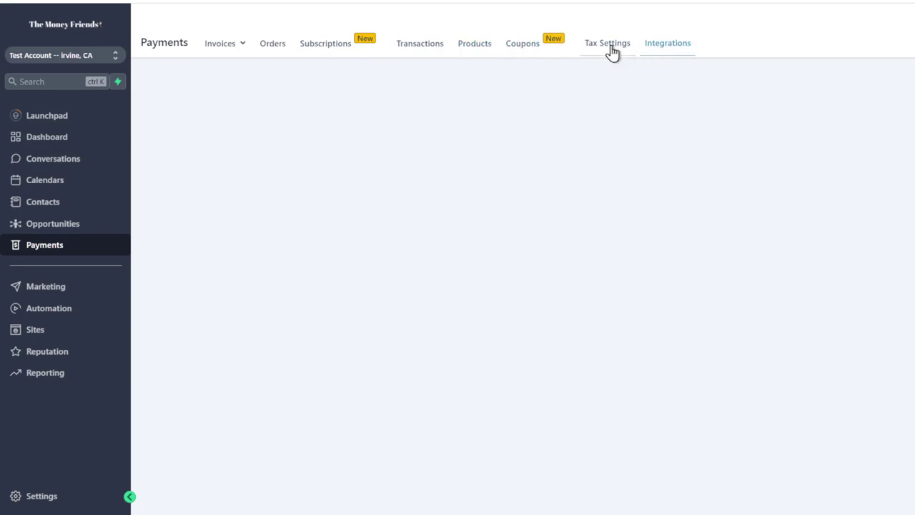
click(668, 52)
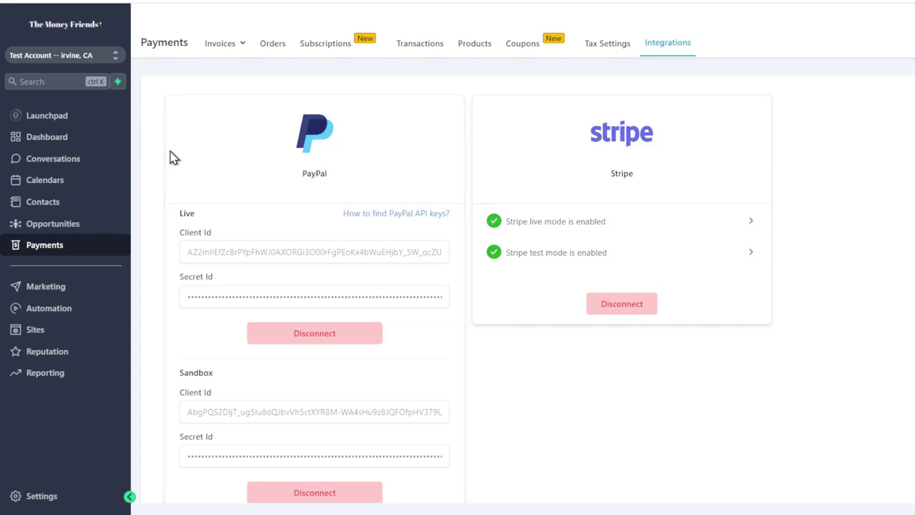
Highlight the connected PayPal and Stripe integrations
drag(336, 177, 288, 176)
click(640, 184)
drag(640, 184, 403, 184)
drag(345, 176, 288, 174)
drag(651, 190, 598, 180)
drag(338, 177, 284, 178)
Open Marketing and browse the email campaigns and message templates lists
click(18, 289)
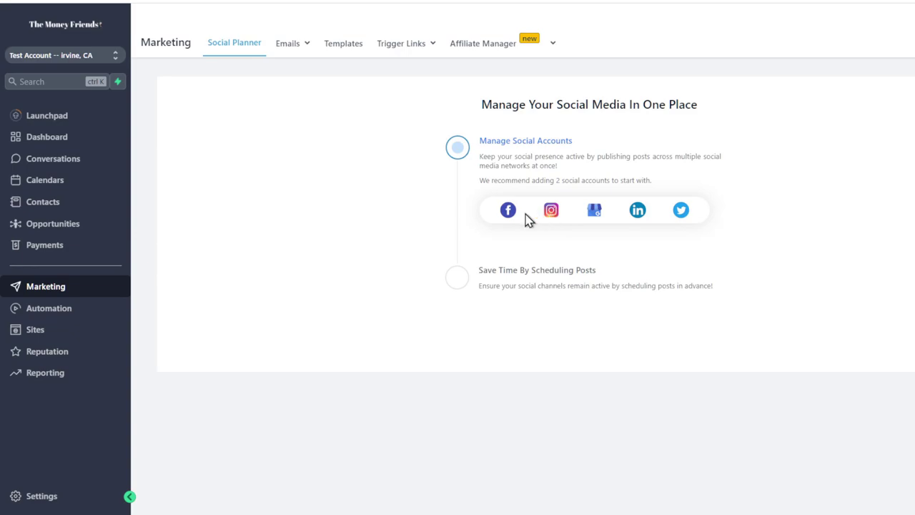
mouse_move(277, 46)
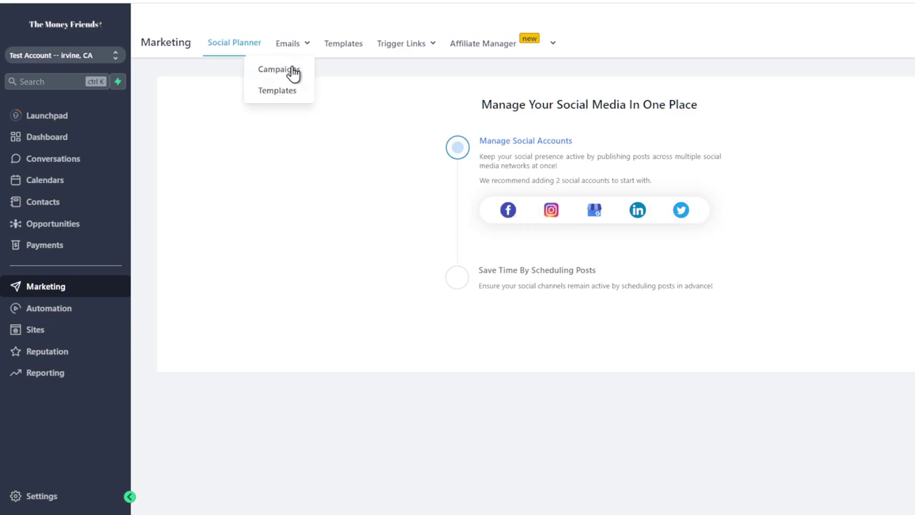
click(293, 69)
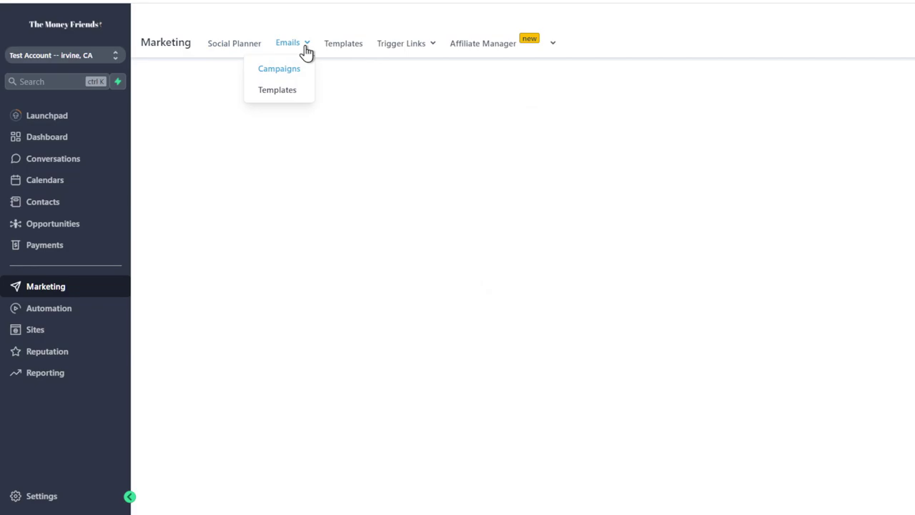
mouse_move(306, 49)
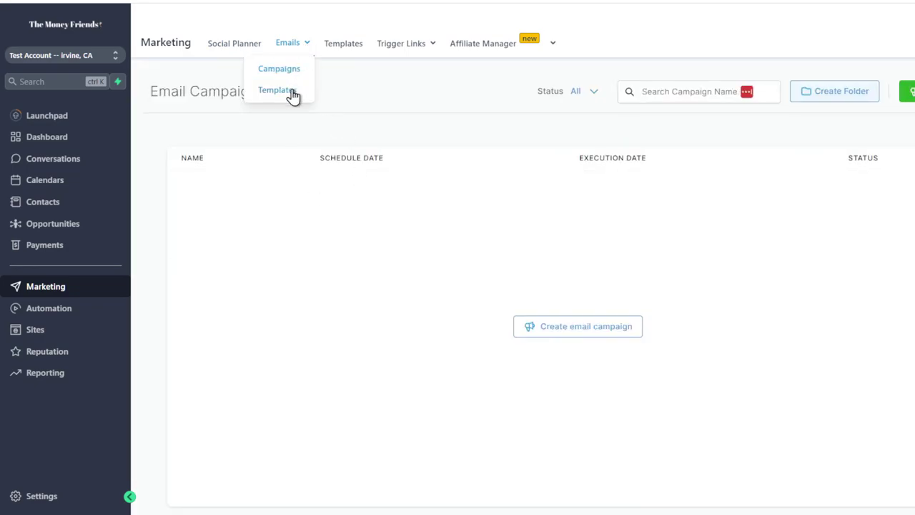
click(341, 51)
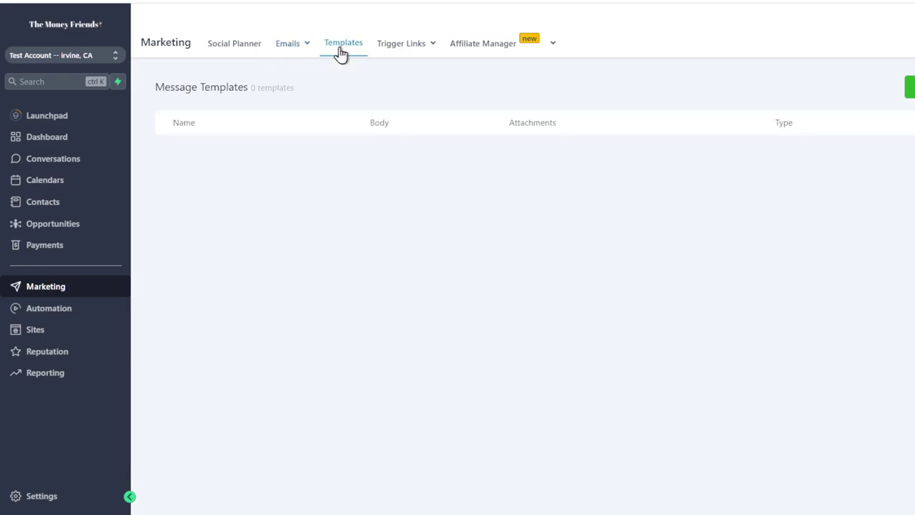
View the Affiliate Manager setup, then the Automation workflows list
mouse_move(411, 56)
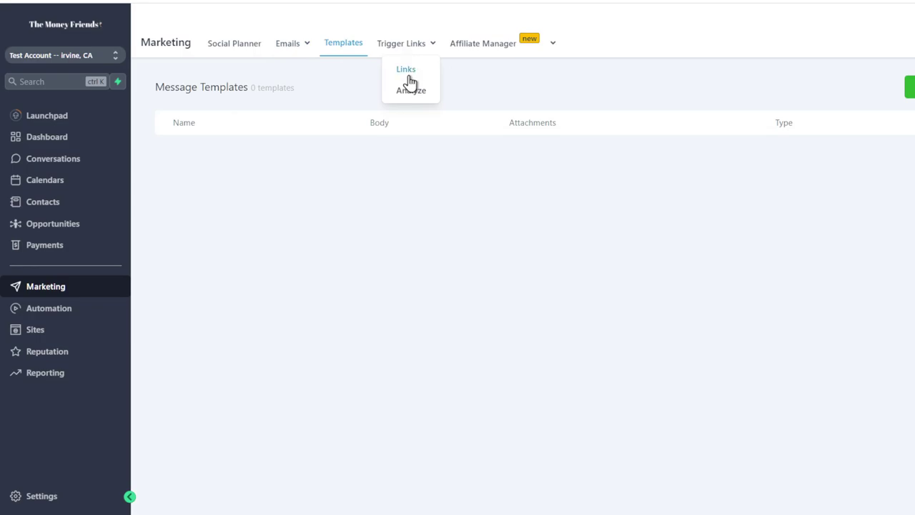
mouse_move(466, 45)
click(518, 70)
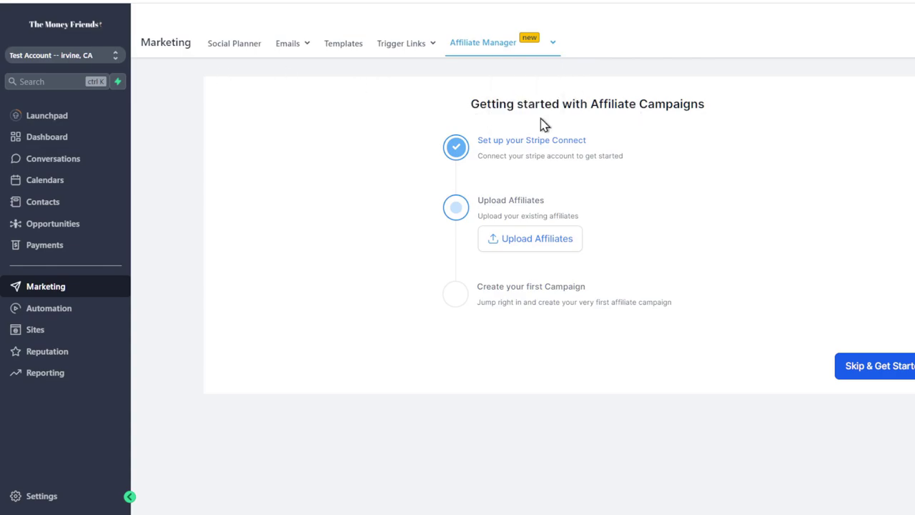
click(51, 309)
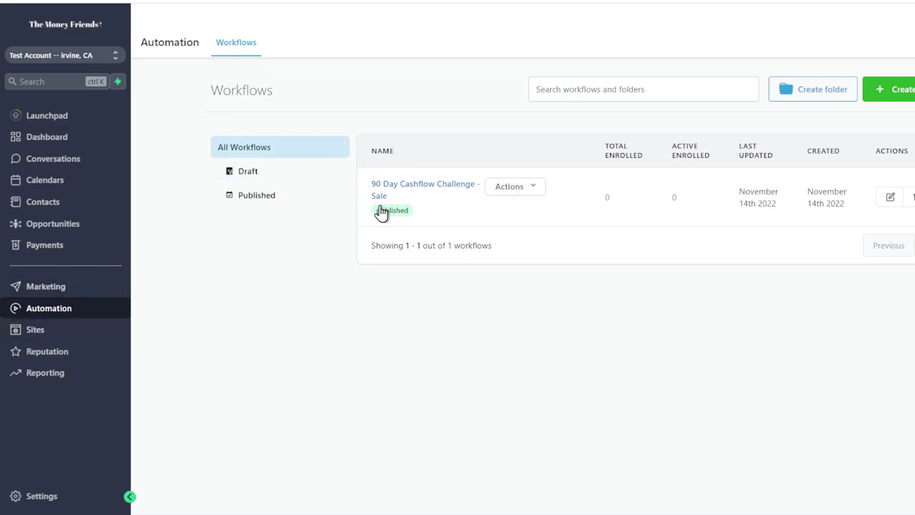
Open the '90 Day Challenge Version 2.0' funnel and its Invite Only (Clone) (Clone) step
click(73, 333)
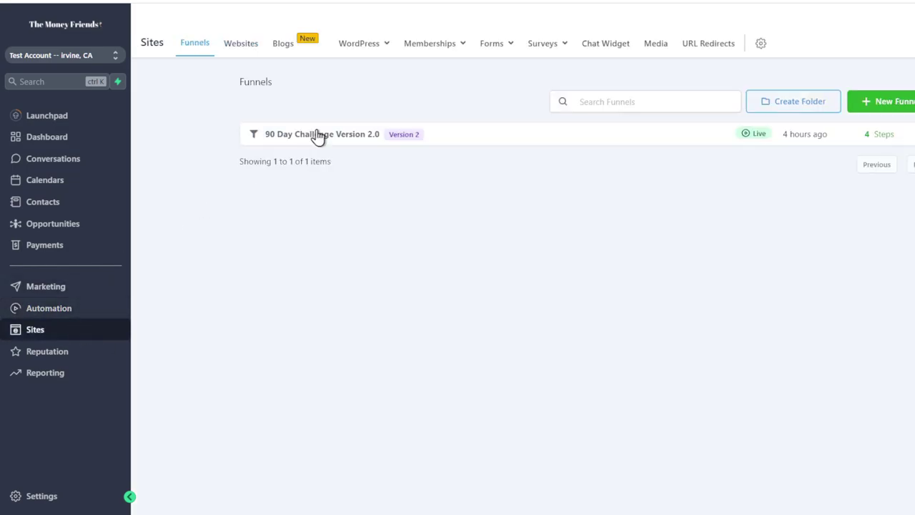
click(362, 138)
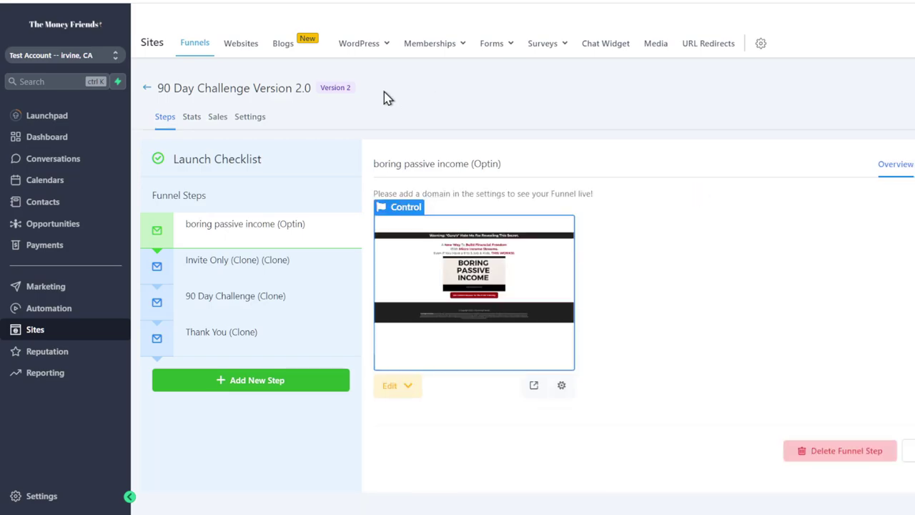
click(228, 276)
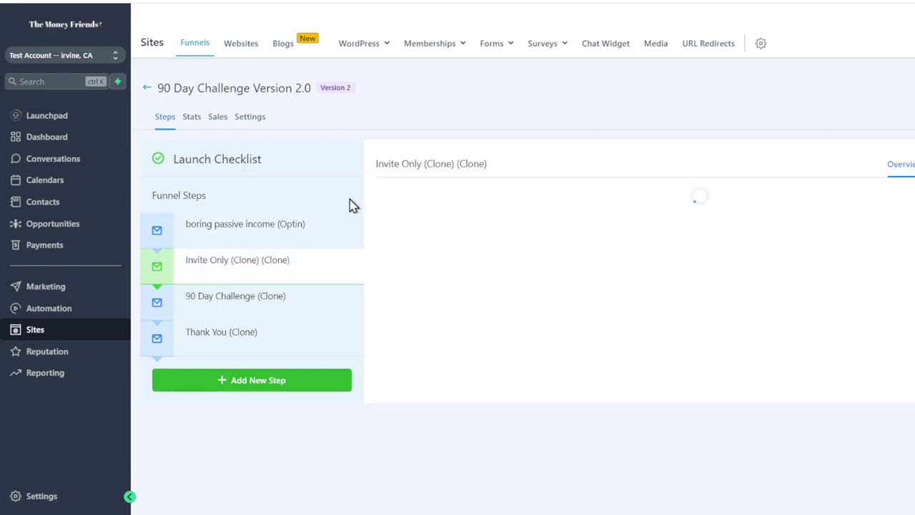
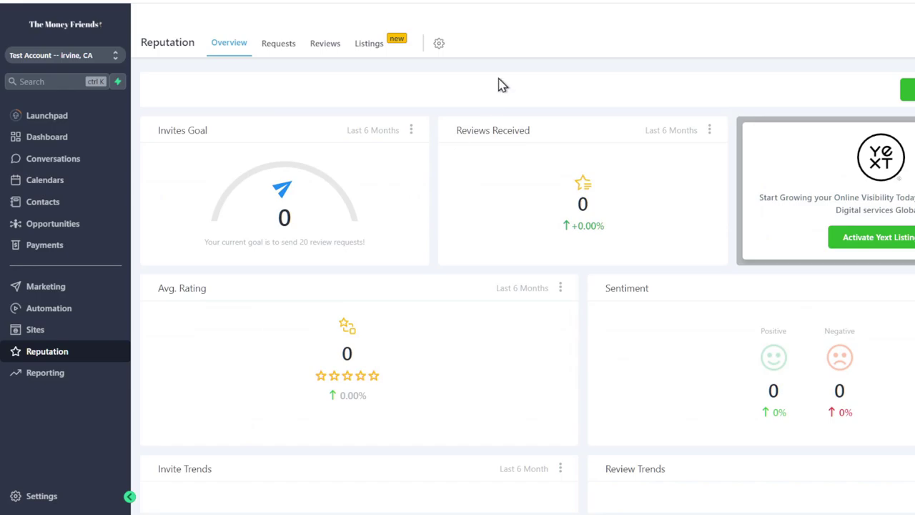
Go from Reporting to the Launchpad setup checklist, which shows Stripe connected
click(36, 372)
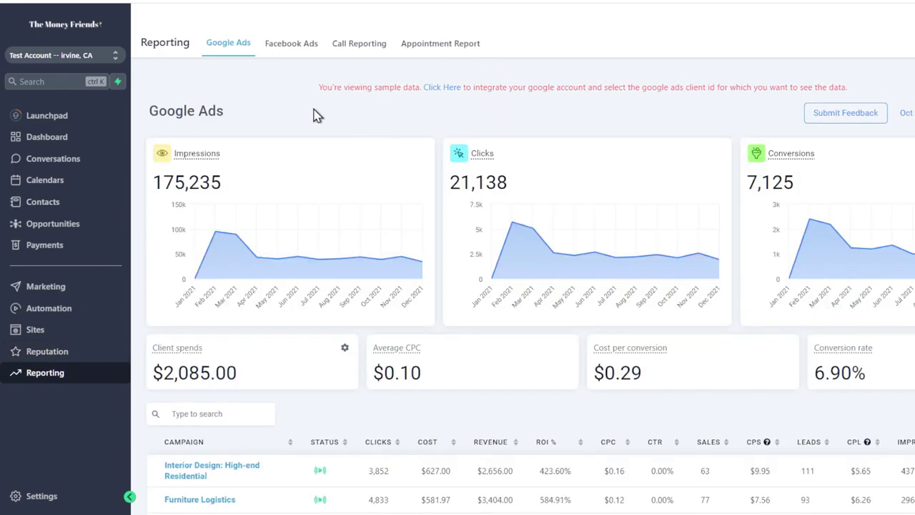
click(47, 115)
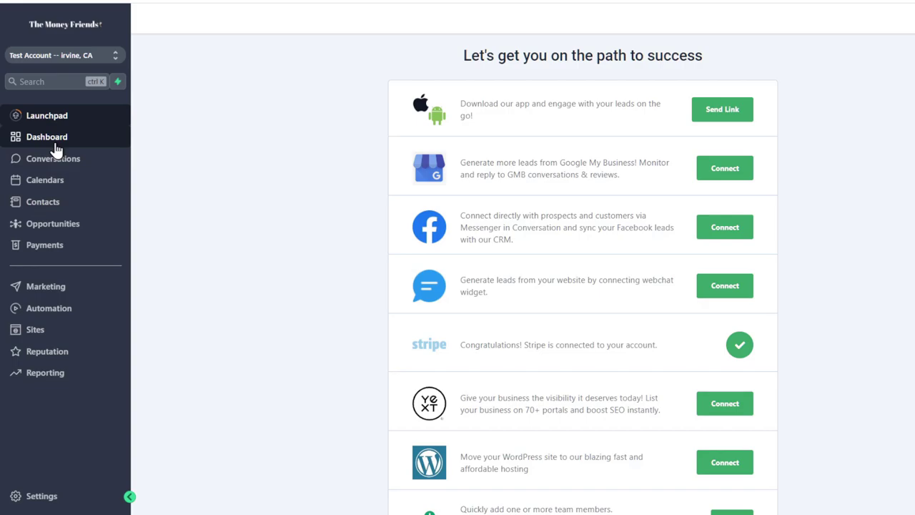
View the membership Products and Offers pages, selecting the 2000.00 offer price
click(35, 330)
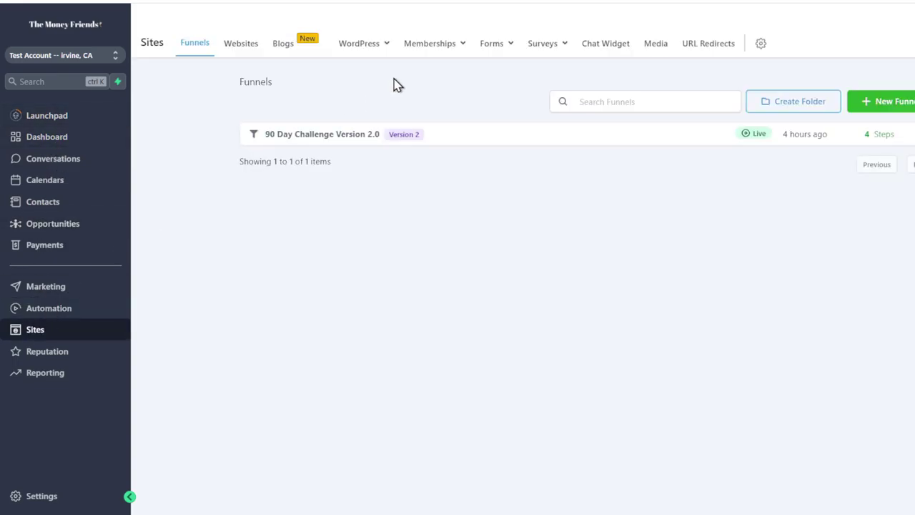
mouse_move(382, 55)
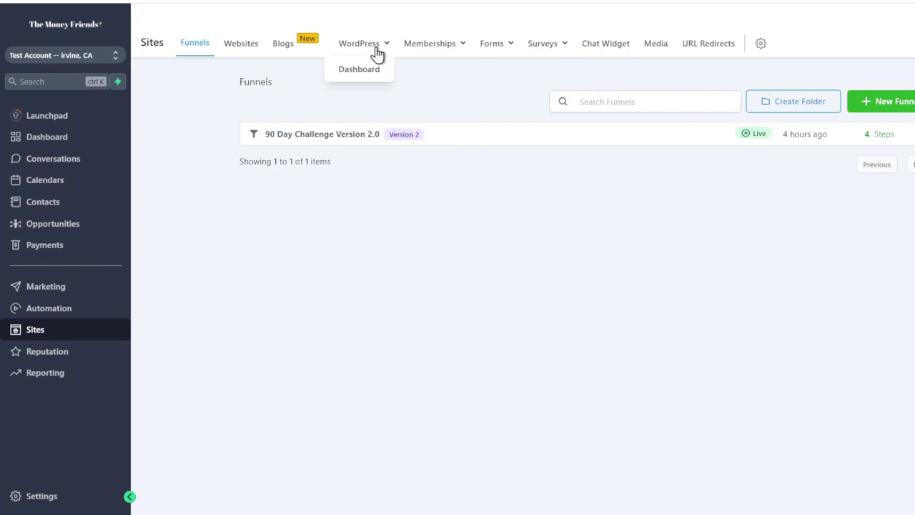
mouse_move(426, 50)
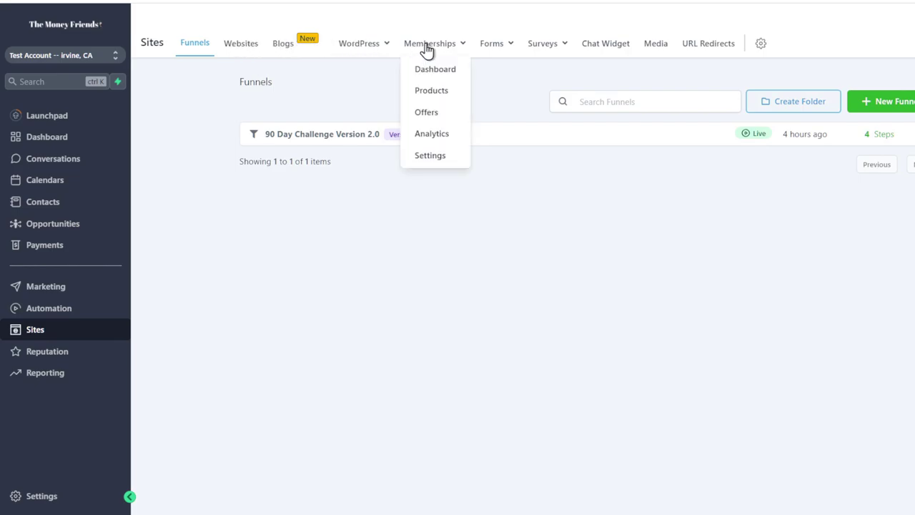
click(433, 89)
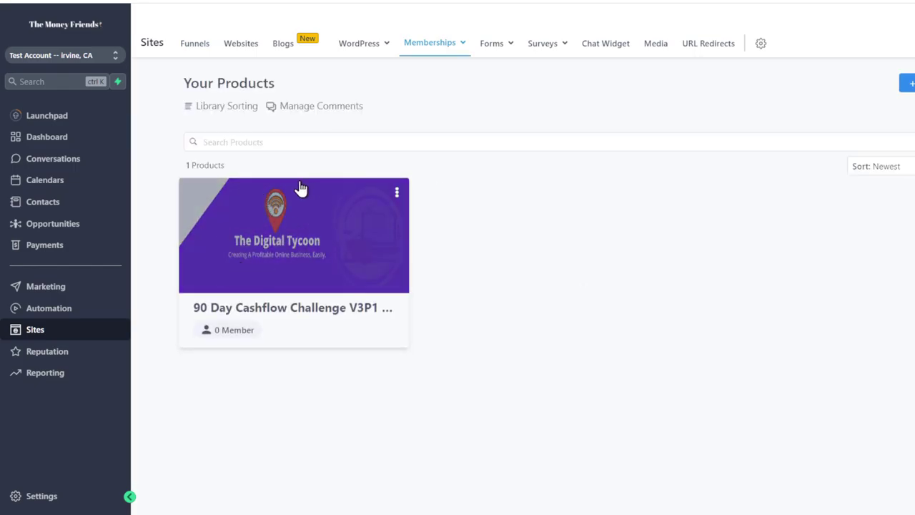
click(430, 44)
click(424, 112)
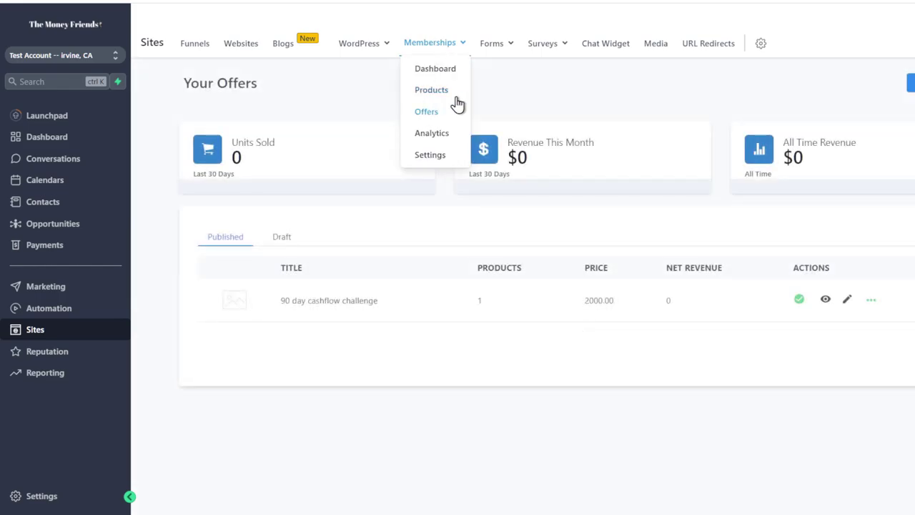
drag(619, 301, 575, 300)
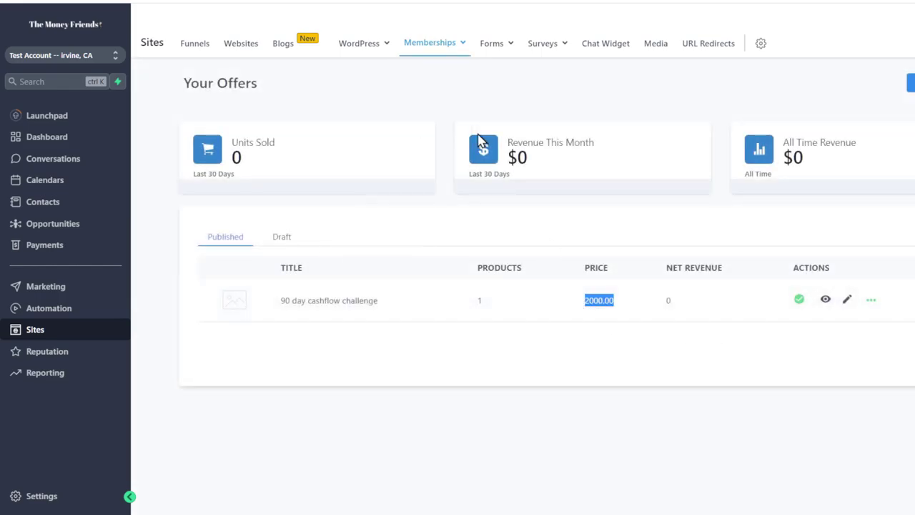
Start a new digital product from Products, then review the Offers and Analytics pages
mouse_move(446, 56)
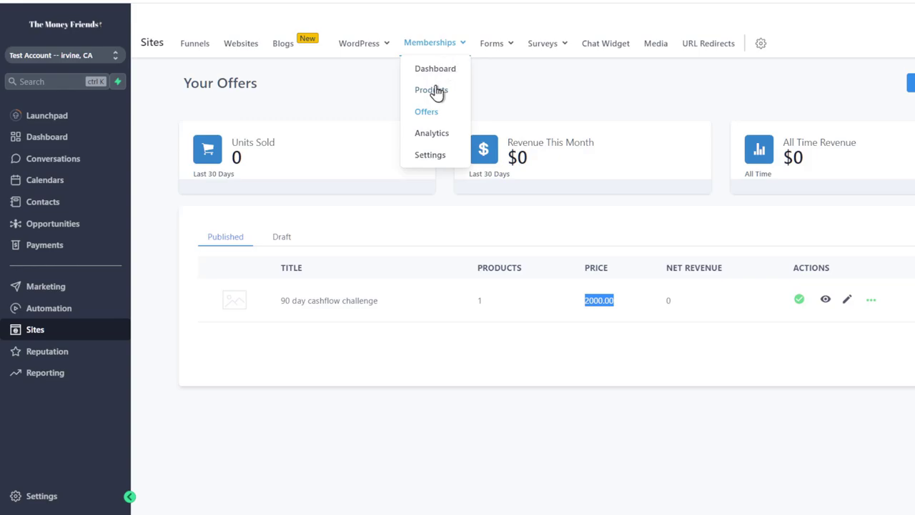
click(433, 90)
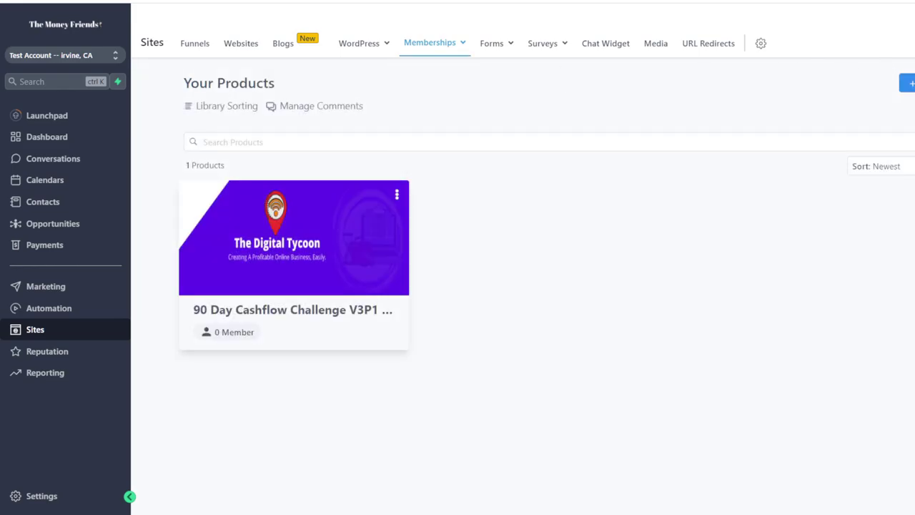
click(906, 83)
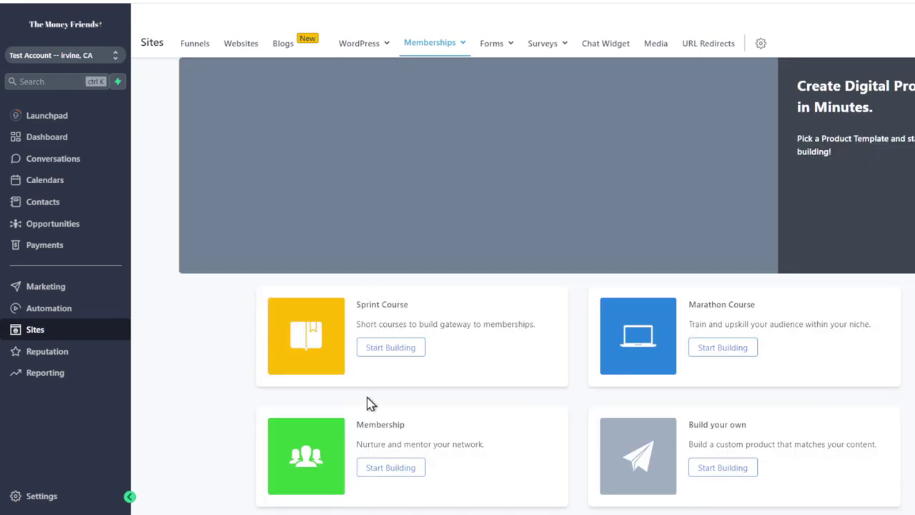
mouse_move(453, 55)
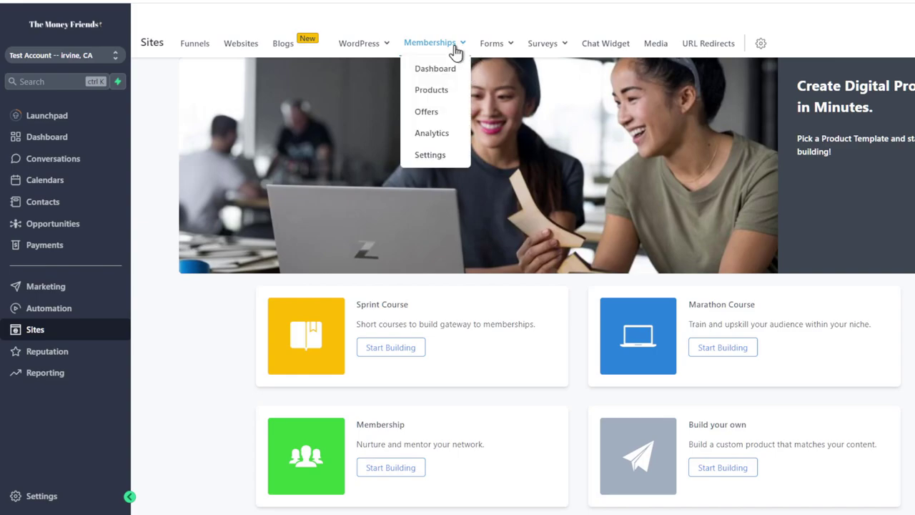
click(429, 112)
mouse_move(420, 54)
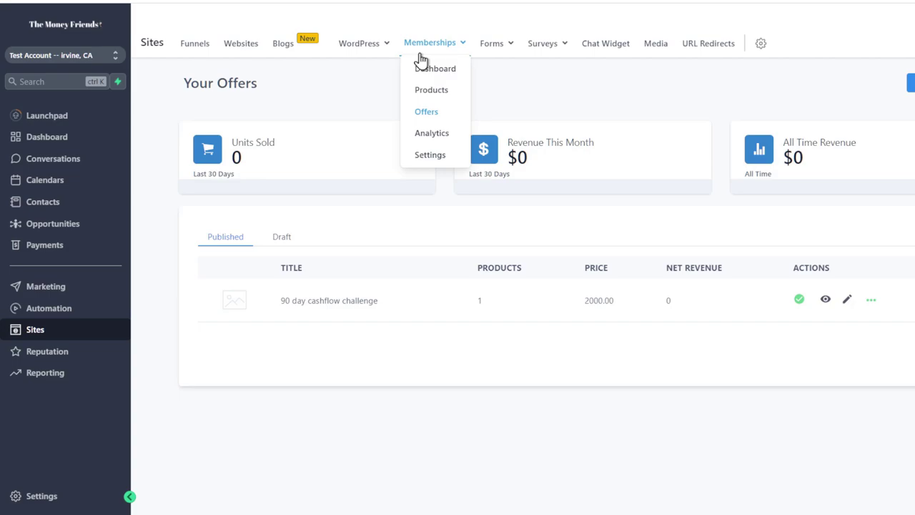
click(438, 134)
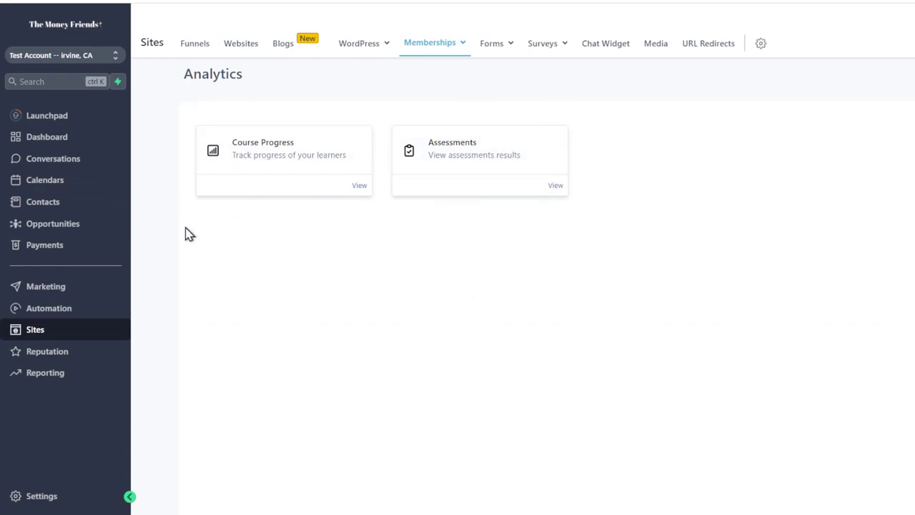
Look over the Forms Builder and Analyze pages, then the survey analysis and builder
mouse_move(455, 45)
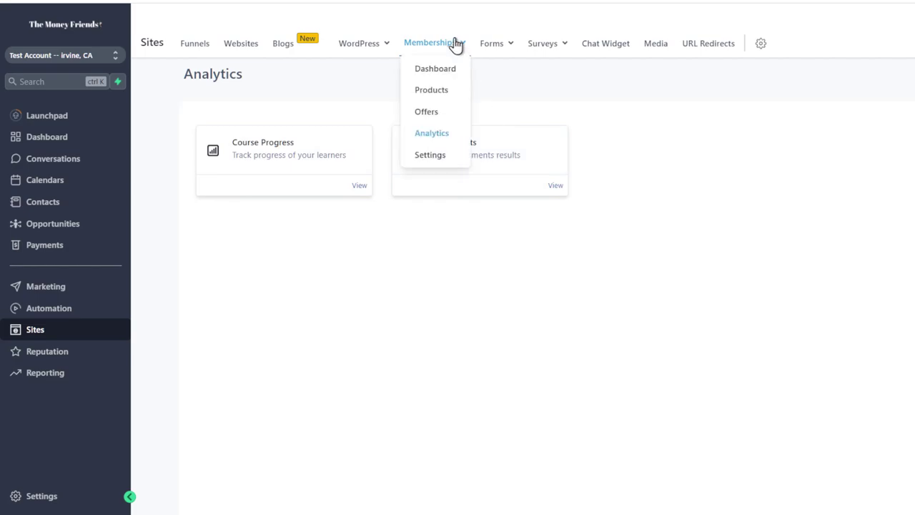
mouse_move(505, 45)
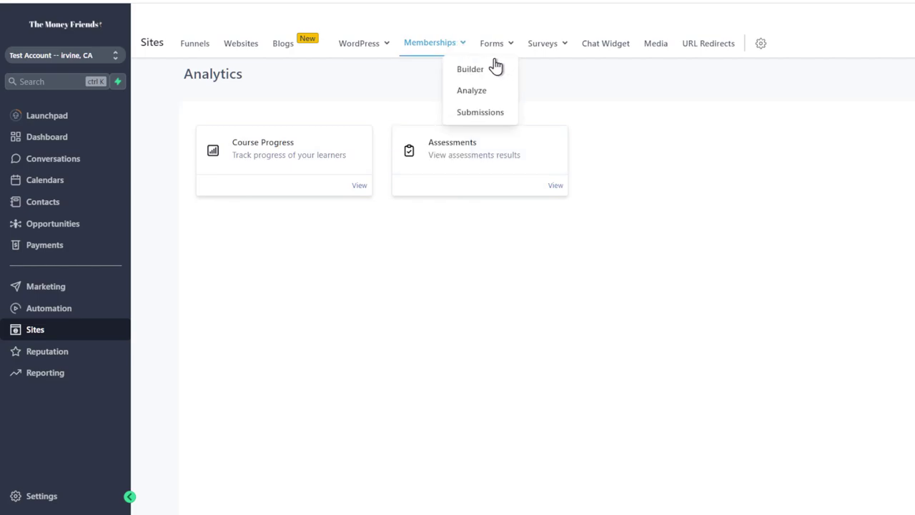
click(484, 69)
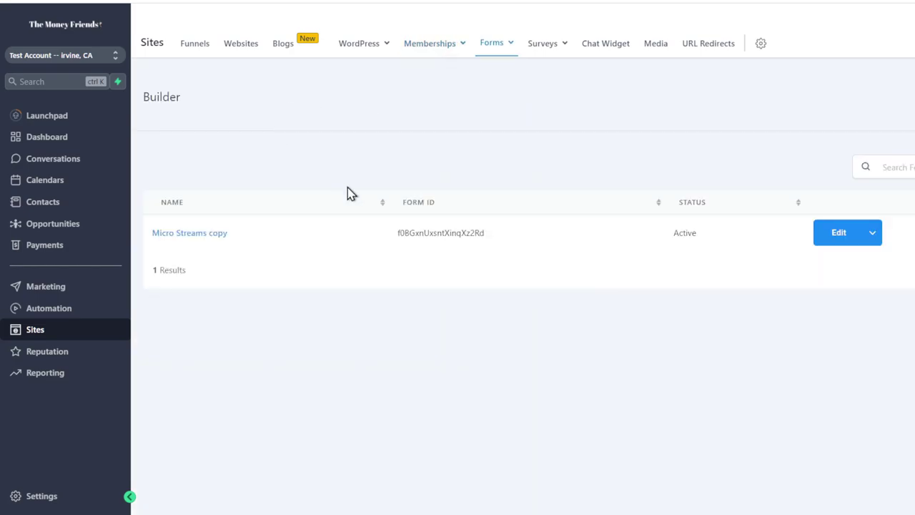
mouse_move(493, 48)
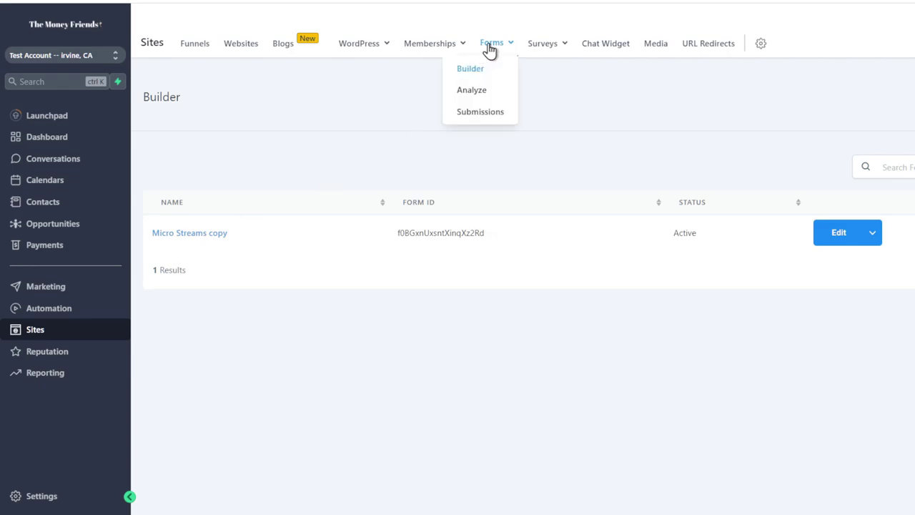
click(472, 91)
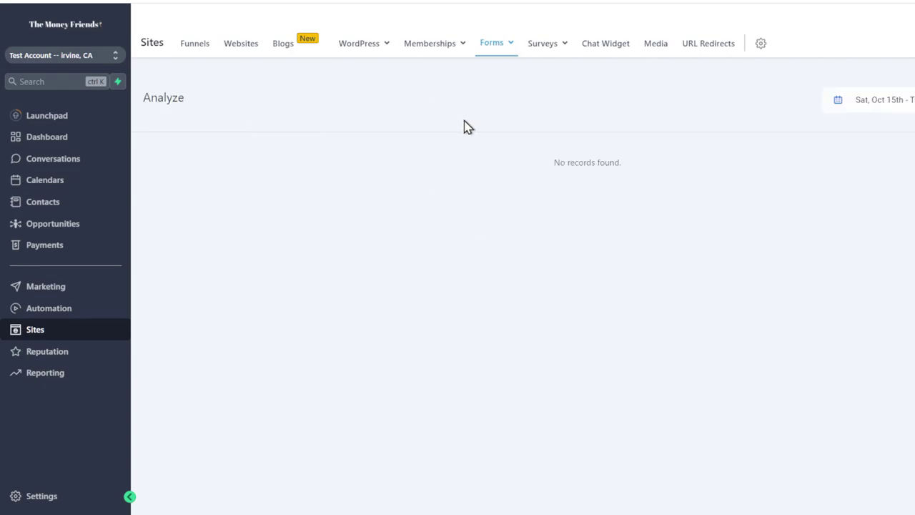
mouse_move(527, 46)
click(536, 90)
click(529, 72)
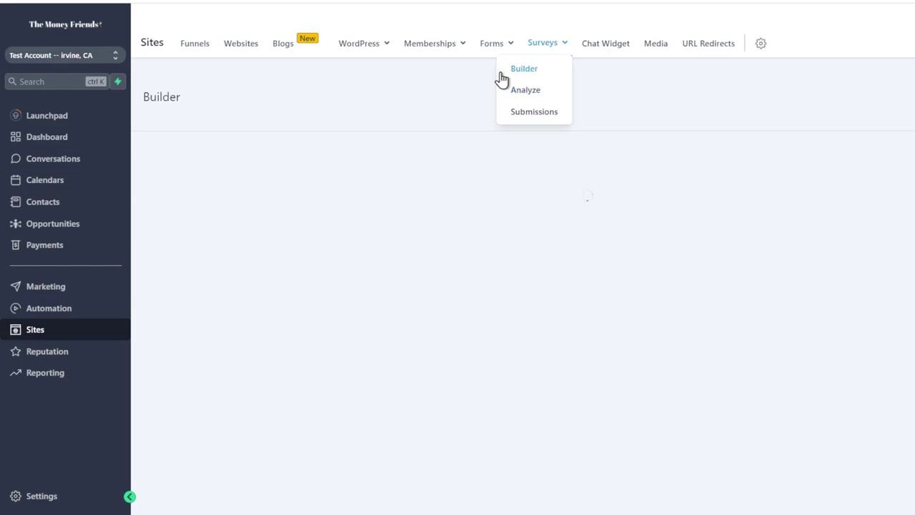
Review the website Chat Widget settings and its previewed greeting
click(603, 45)
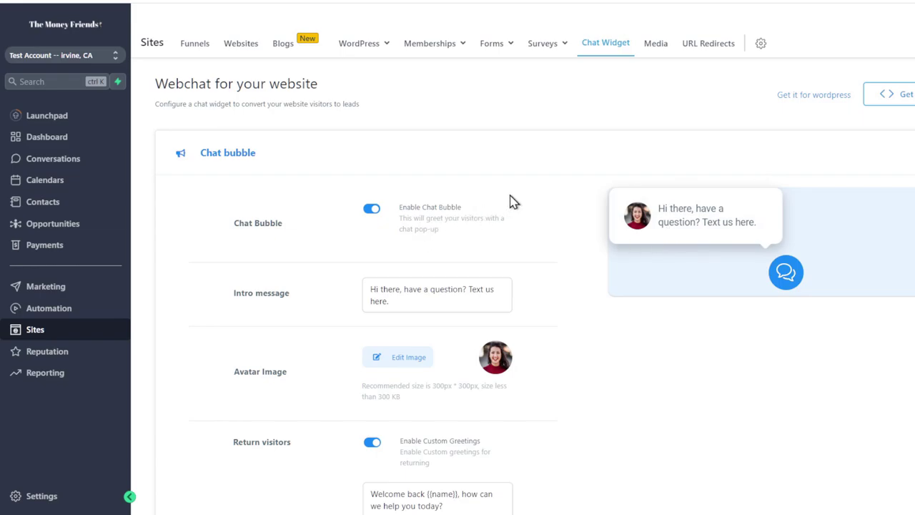
scroll(531, 191, down, 4)
scroll(531, 190, up, 4)
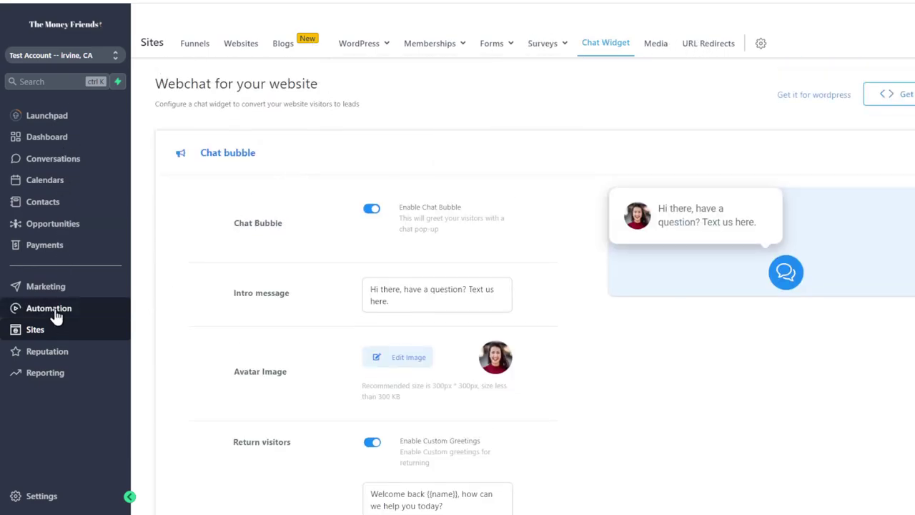
Review Business Info's company address in Settings, then go to My Staff
click(37, 502)
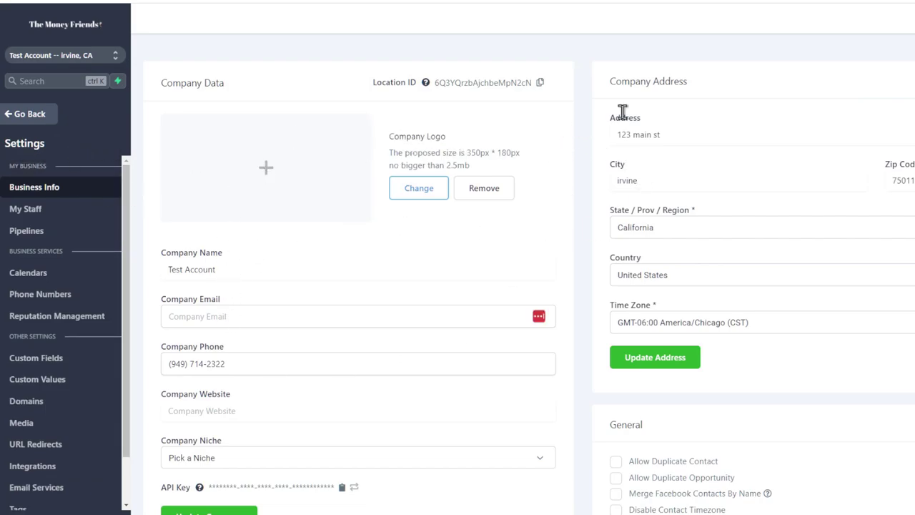
drag(615, 112, 740, 166)
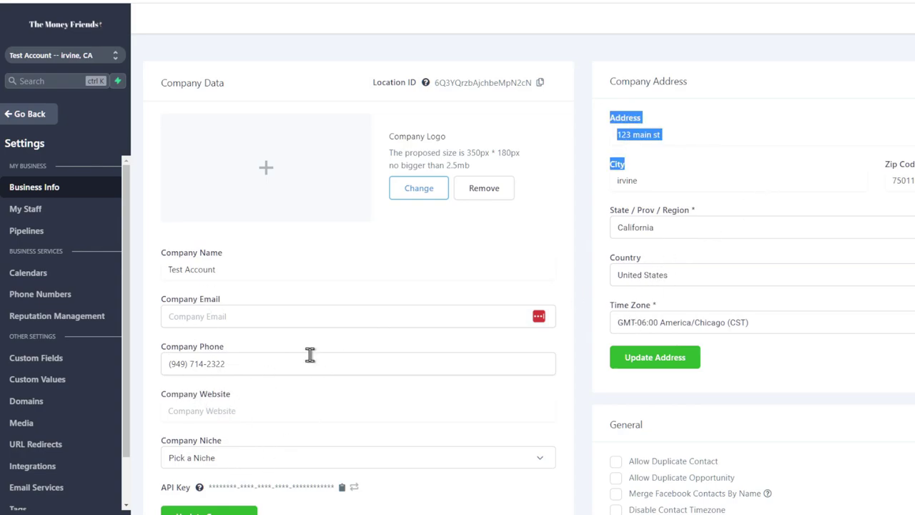
click(20, 216)
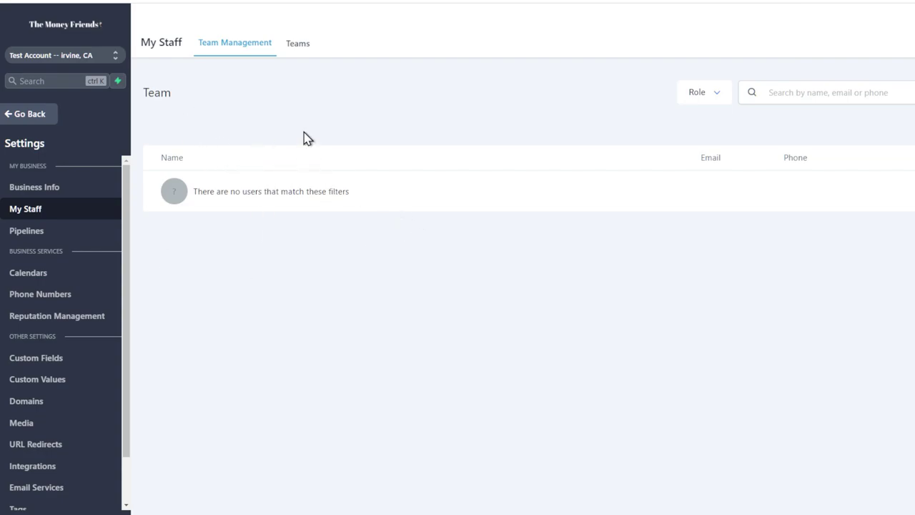
Inspect the new-employee User Info and Permissions, discard the form, and go to Pipelines
click(909, 92)
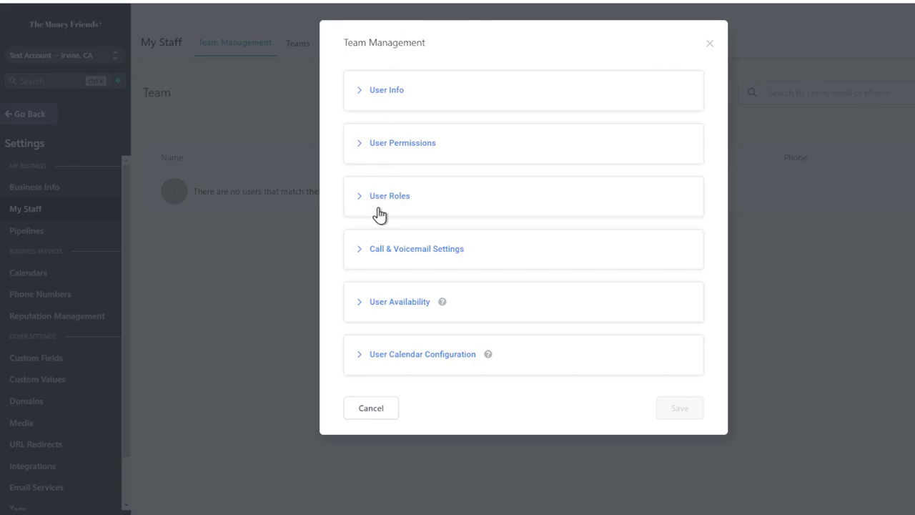
click(398, 90)
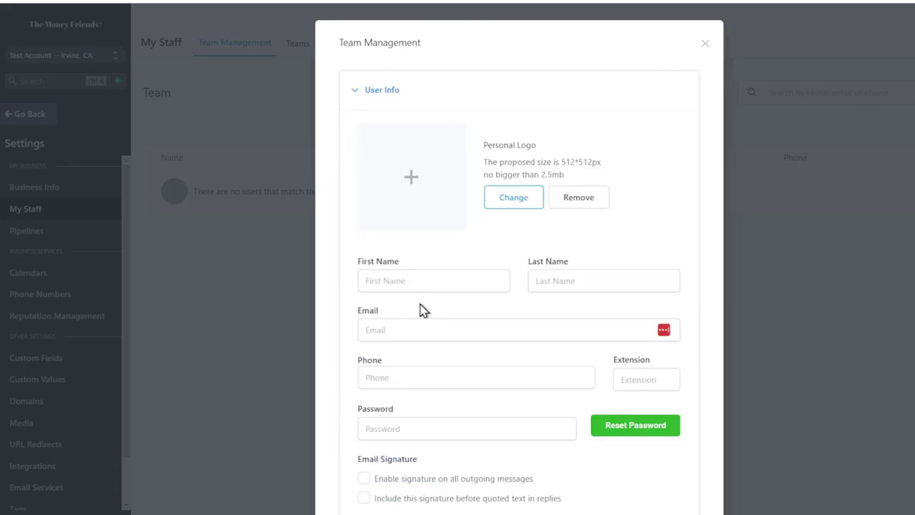
scroll(421, 309, down, 8)
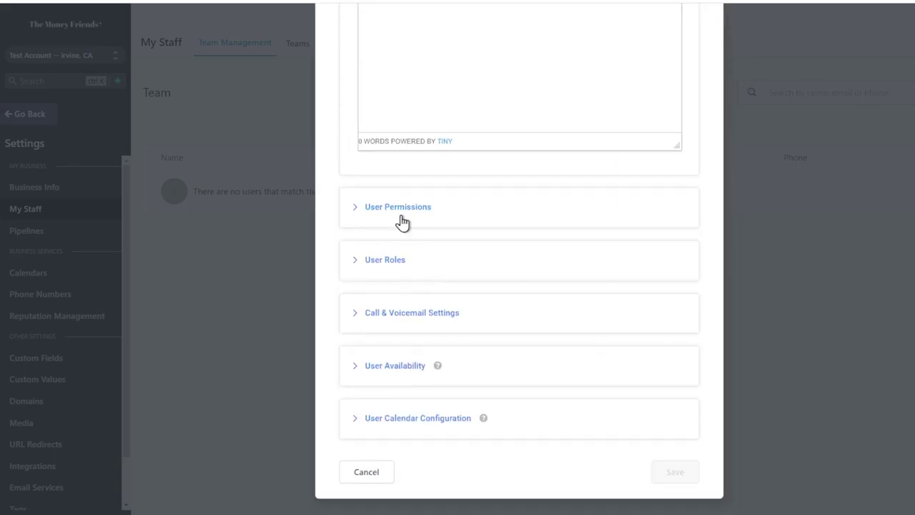
click(400, 218)
scroll(438, 255, down, 2)
scroll(526, 247, up, 5)
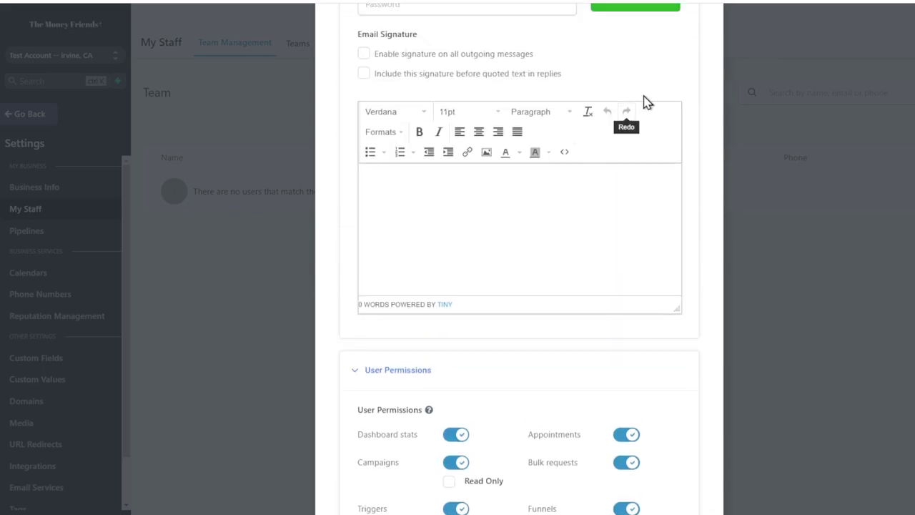
scroll(658, 92, up, 6)
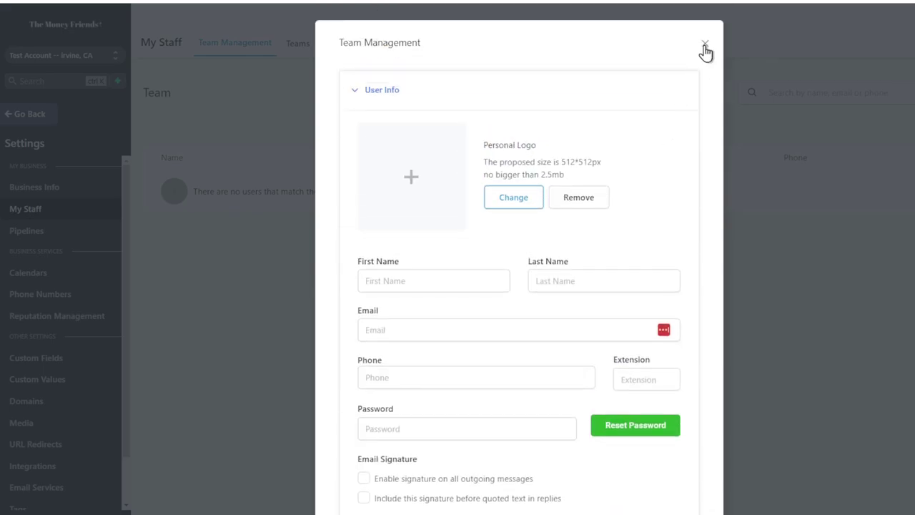
click(703, 46)
click(53, 230)
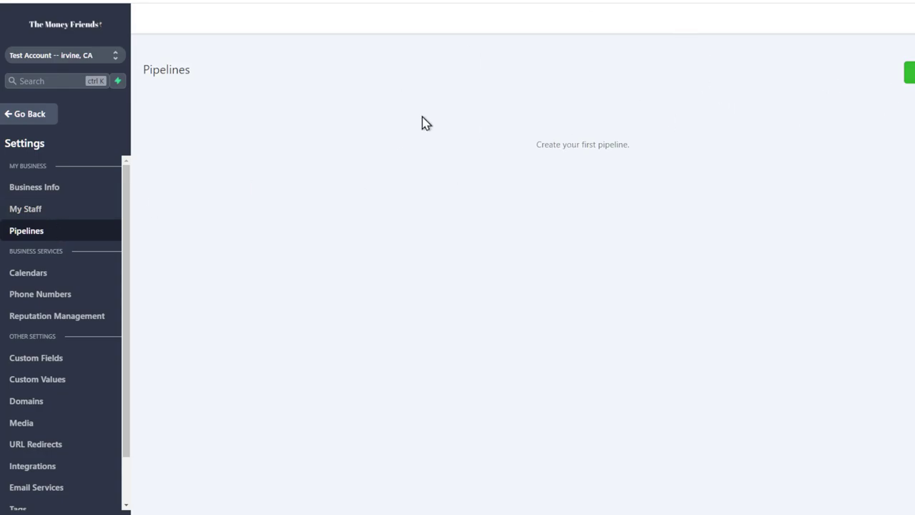
Review the Phone Numbers and Reputation Management settings pages
click(37, 292)
click(40, 281)
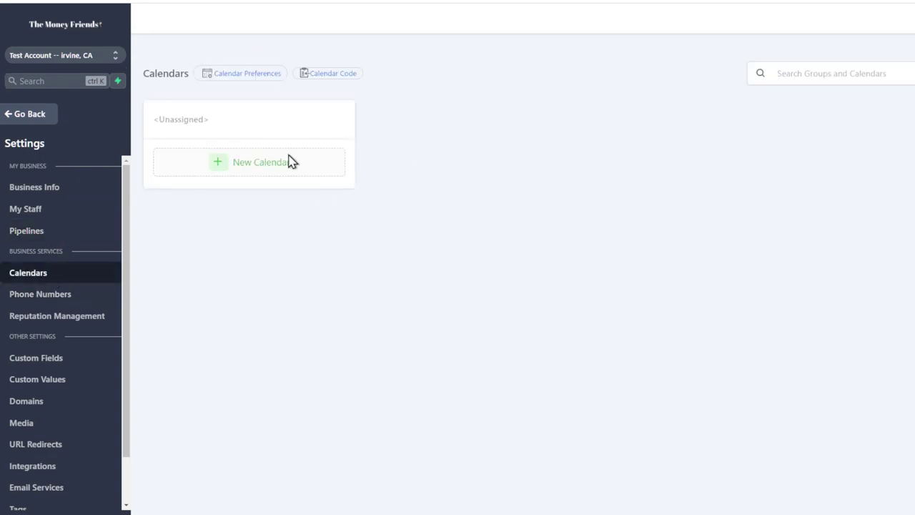
click(65, 294)
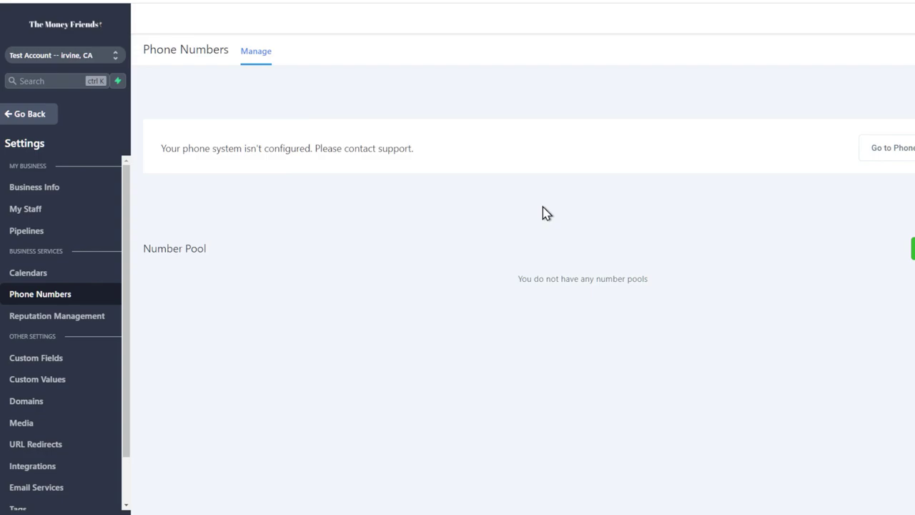
click(61, 315)
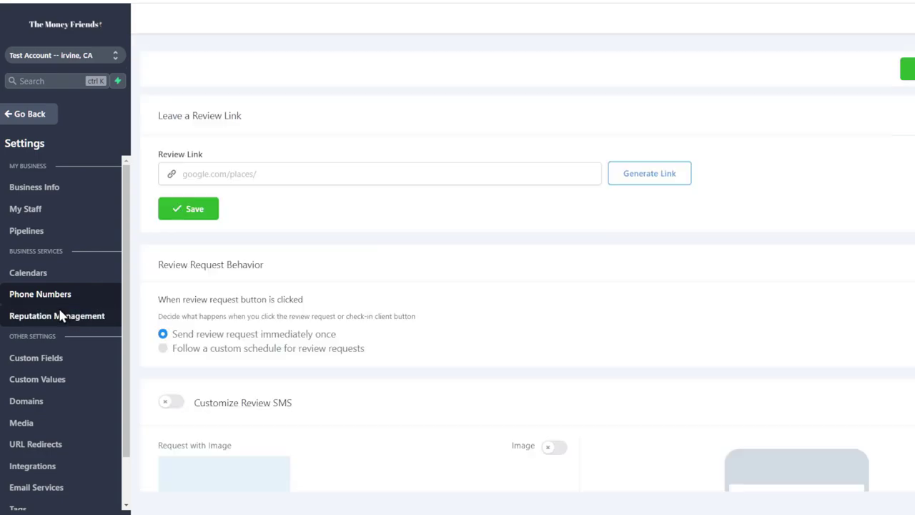
scroll(324, 250, down, 3)
scroll(324, 249, up, 3)
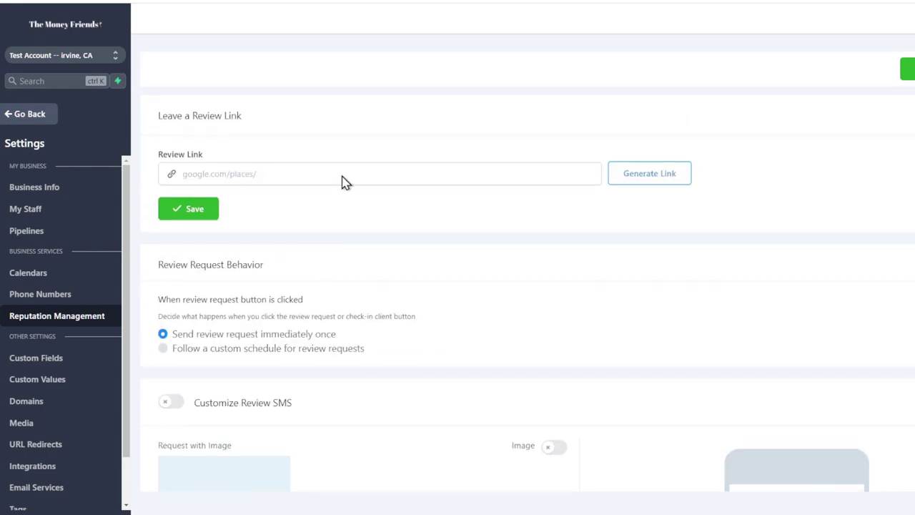
scroll(275, 135, down, 13)
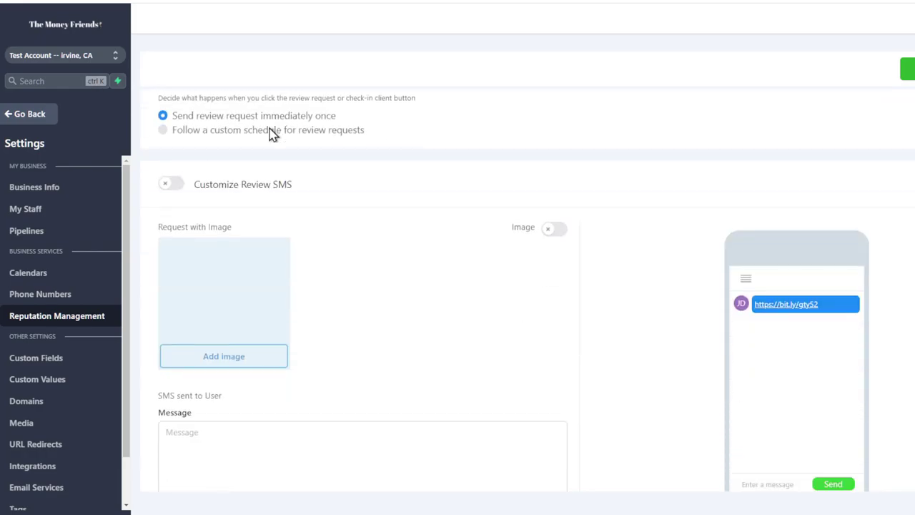
scroll(637, 280, down, 4)
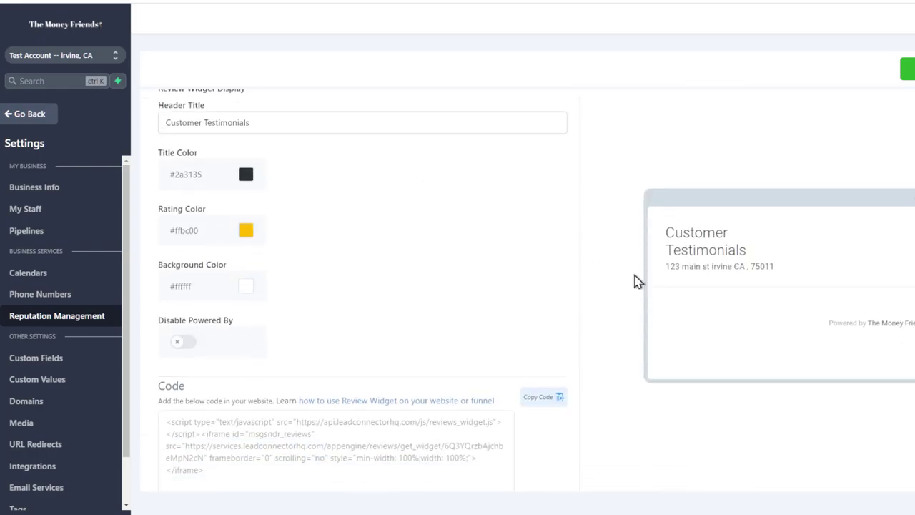
scroll(514, 294, down, 1)
scroll(492, 276, up, 5)
scroll(492, 277, up, 10)
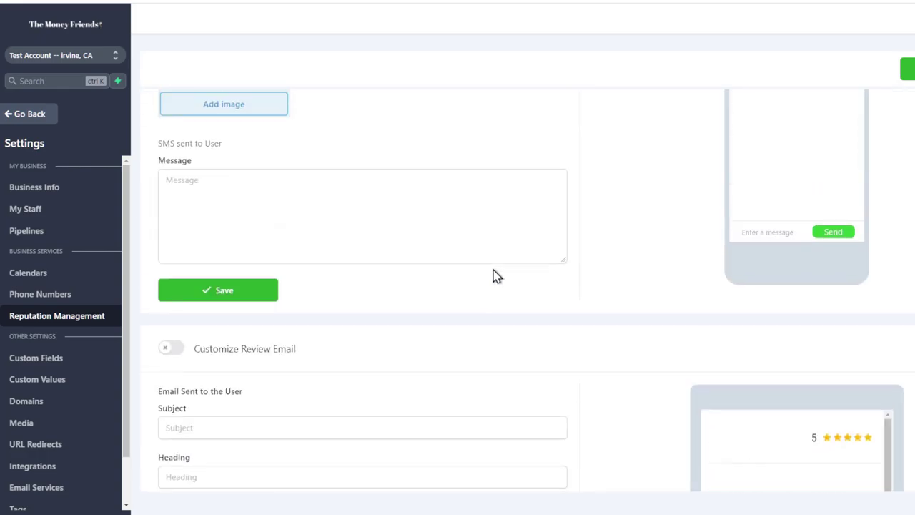
scroll(49, 308, down, 1)
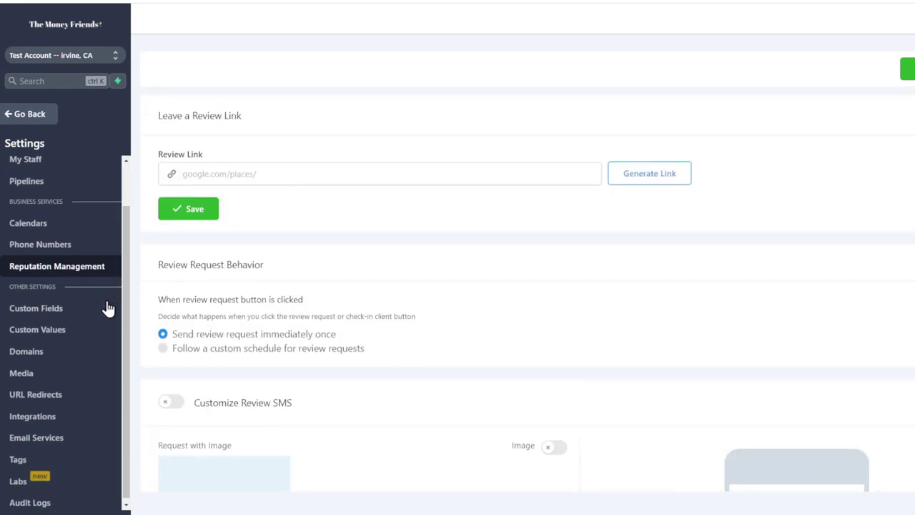
Check Domains and URL Redirects, then the Google, QuickBooks and Stripe integration cards
click(23, 355)
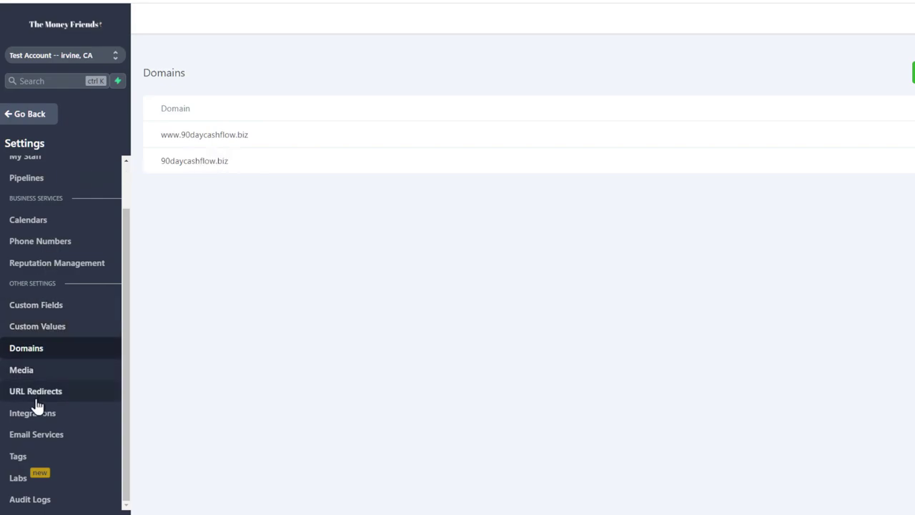
click(61, 397)
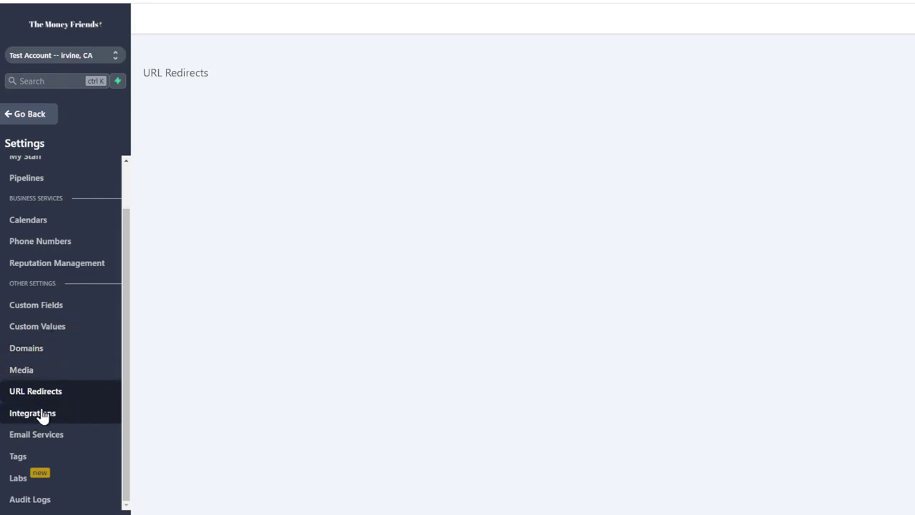
click(16, 414)
drag(256, 184, 334, 186)
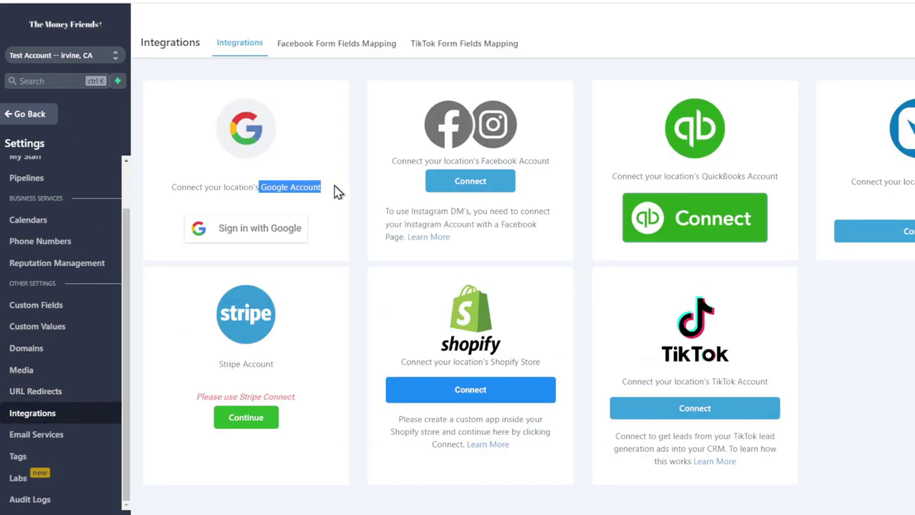
drag(695, 177, 770, 180)
drag(893, 181, 914, 182)
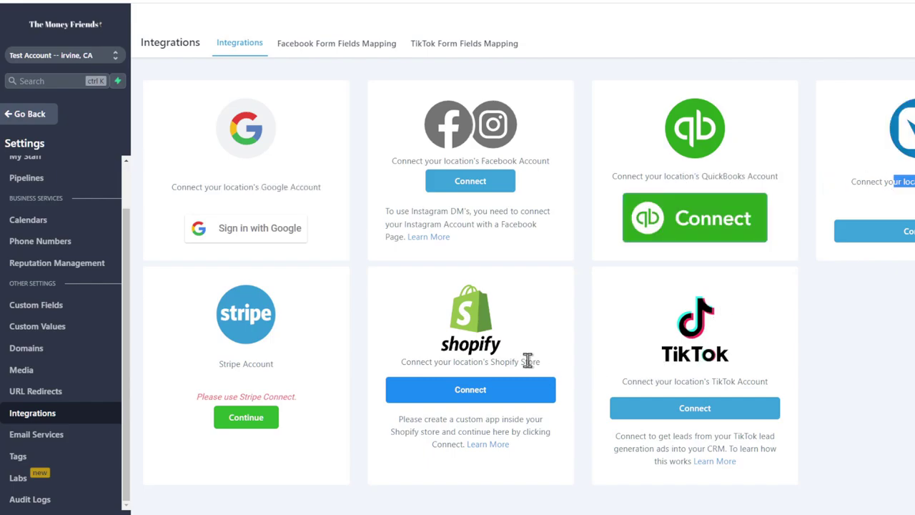
drag(524, 361, 511, 361)
drag(250, 362, 274, 363)
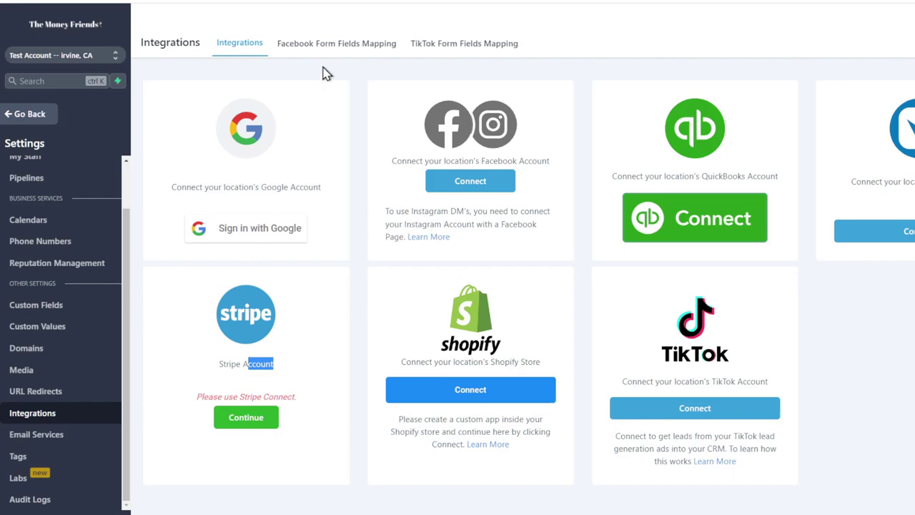
Make Mailgun the default email provider, view the empty Tags page, and return to Sites
click(16, 429)
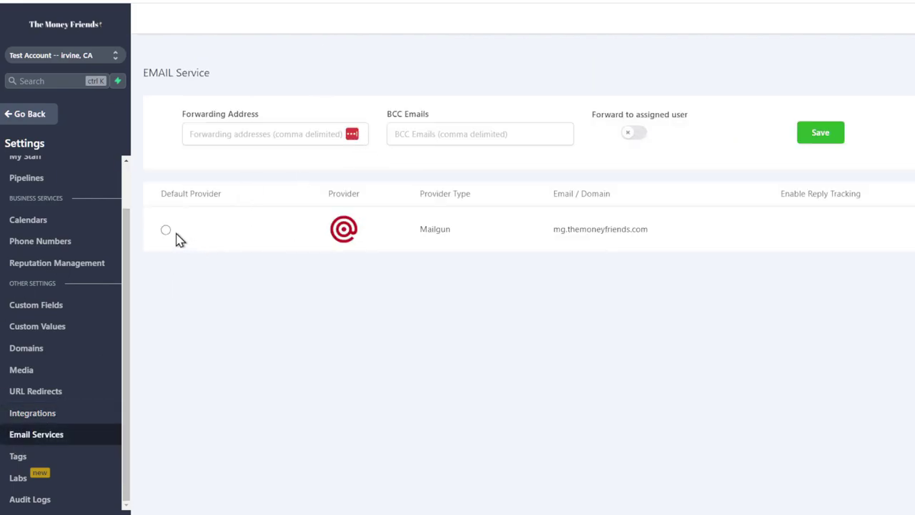
click(168, 231)
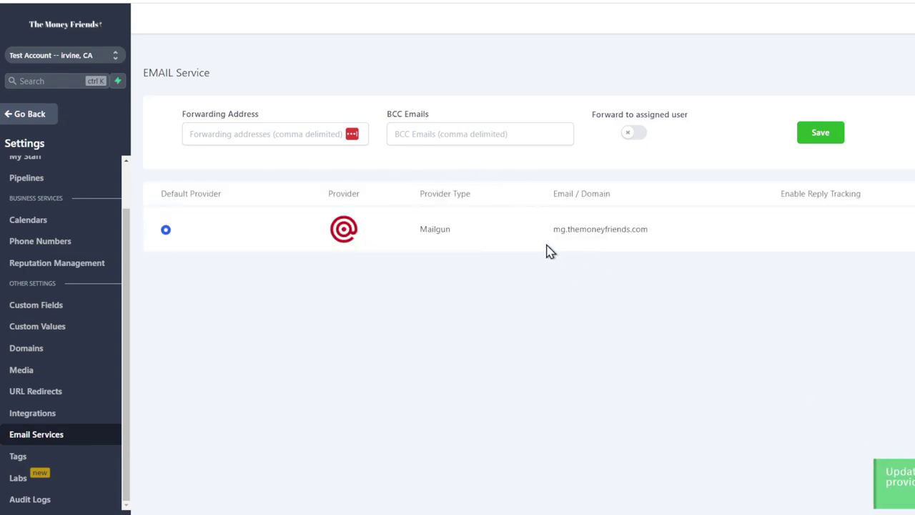
drag(480, 245, 425, 243)
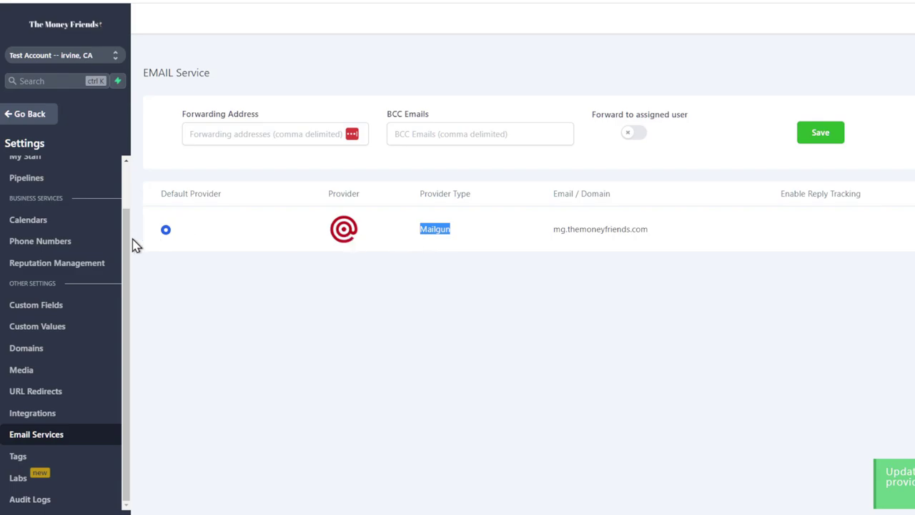
click(18, 457)
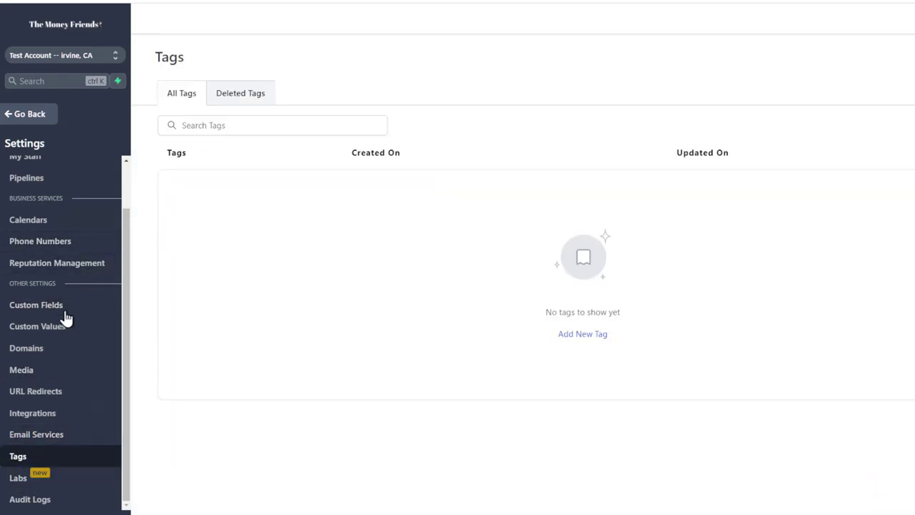
click(34, 116)
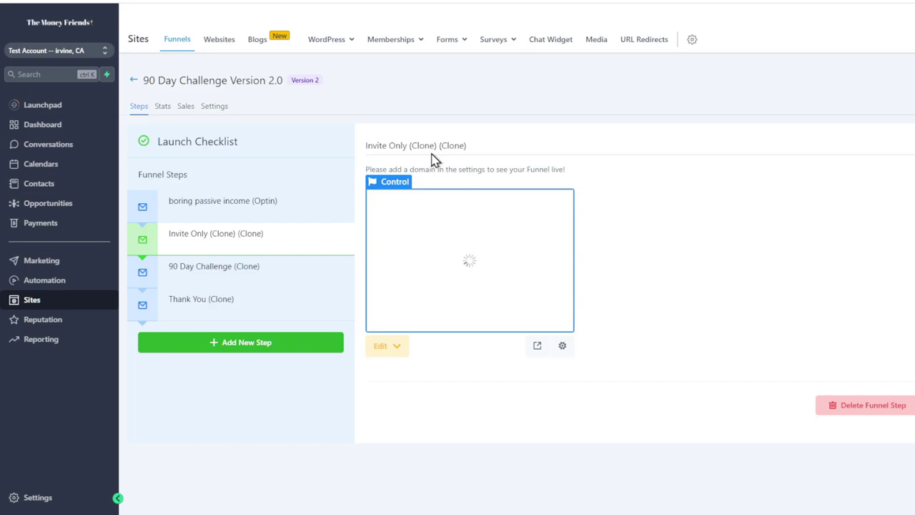
Edit the Invite Only (Clone) (Clone) step's page in the same tab
click(379, 345)
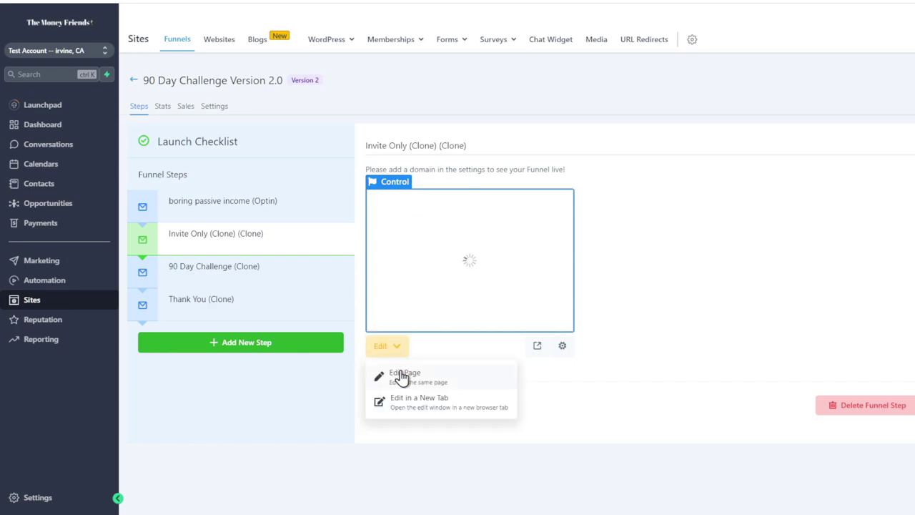
click(404, 373)
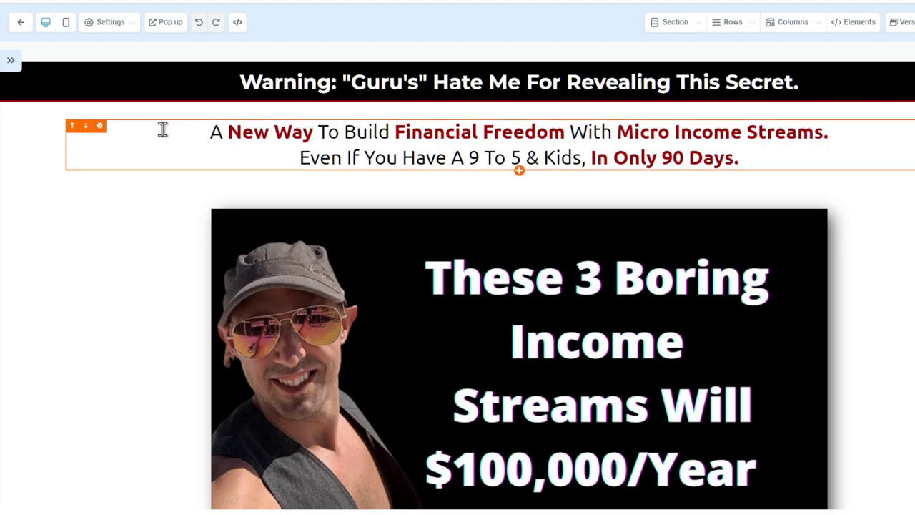
Select the two-line headline, then switch to the Warning sub-headline's settings
drag(163, 136, 759, 159)
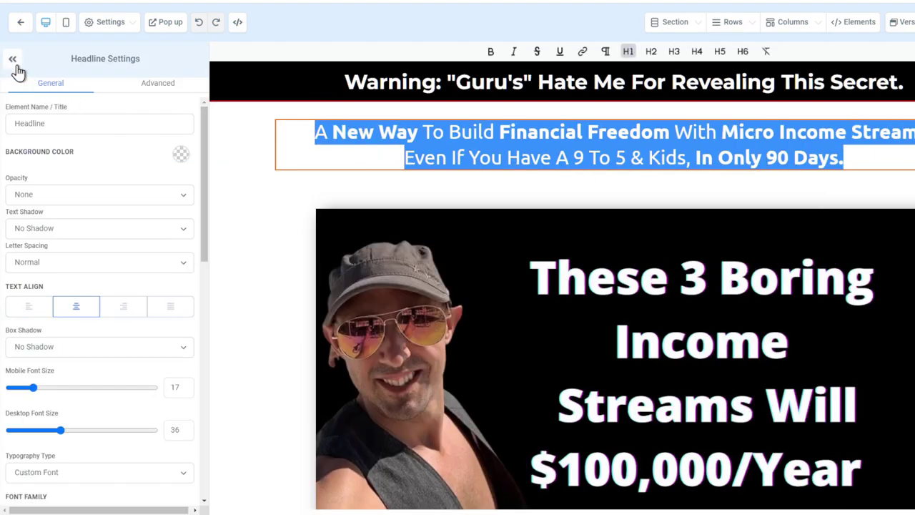
click(12, 59)
click(460, 85)
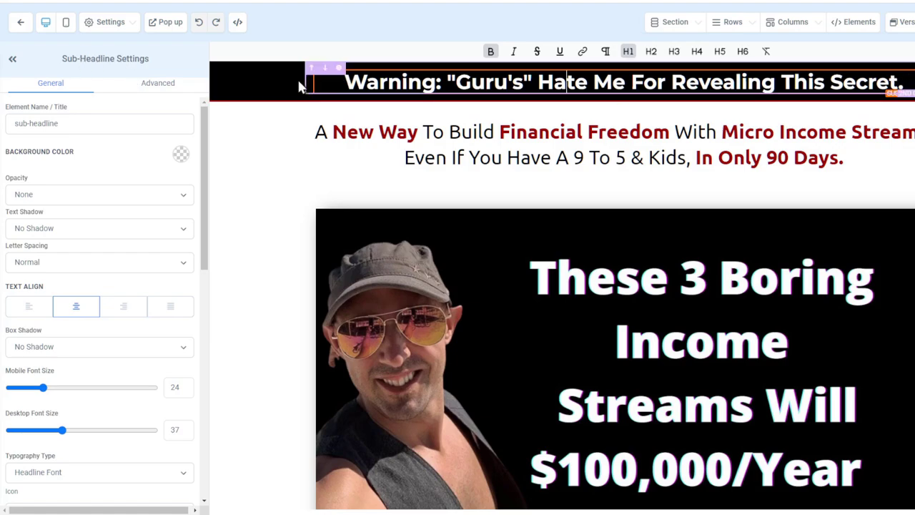
scroll(100, 311, down, 4)
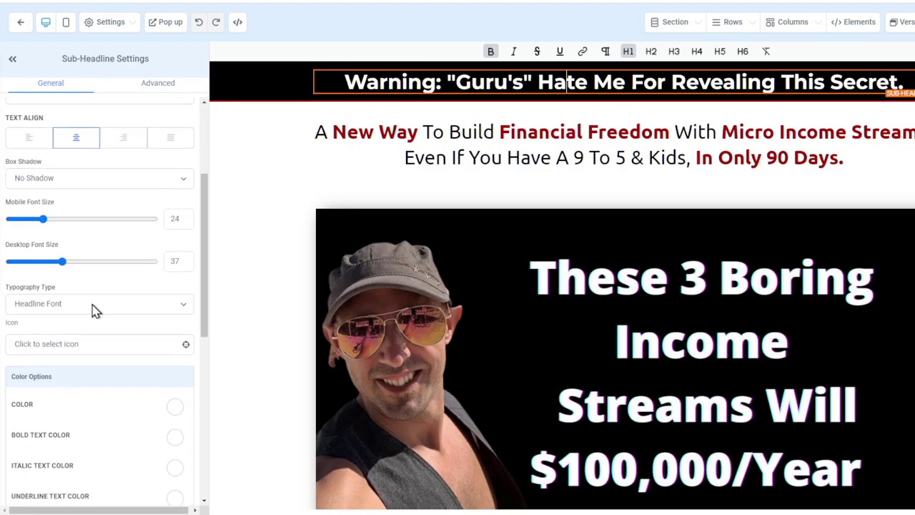
scroll(53, 170, up, 1)
Try mobile font sizes 28 and desktop 42, ending at 24 mobile and 37 desktop
double_click(187, 170)
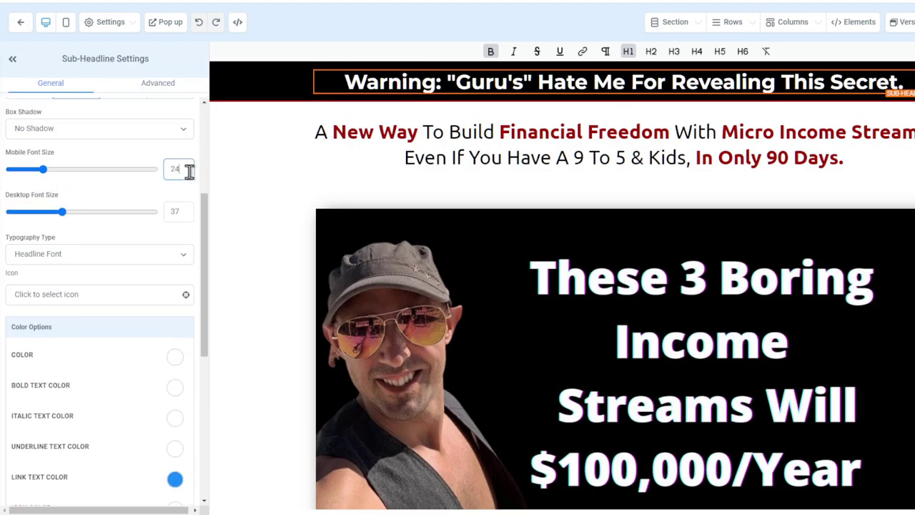
text(28)
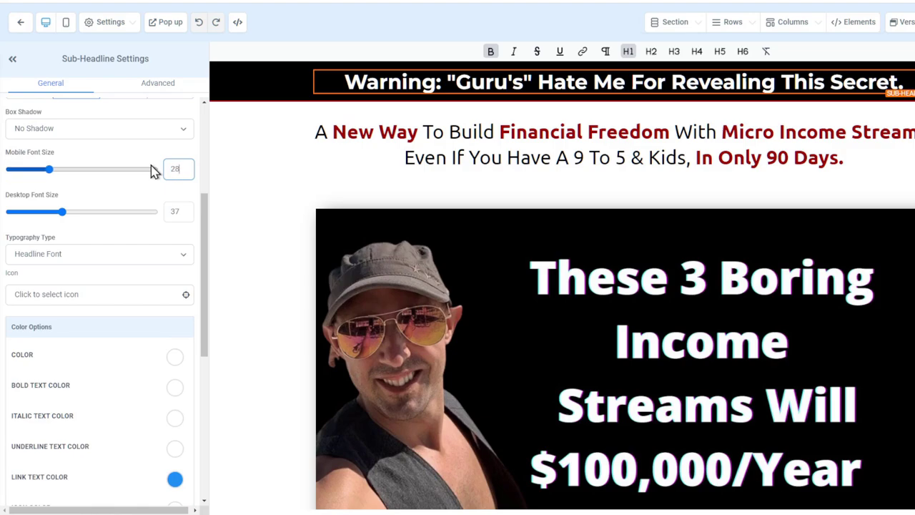
double_click(184, 169)
text(24)
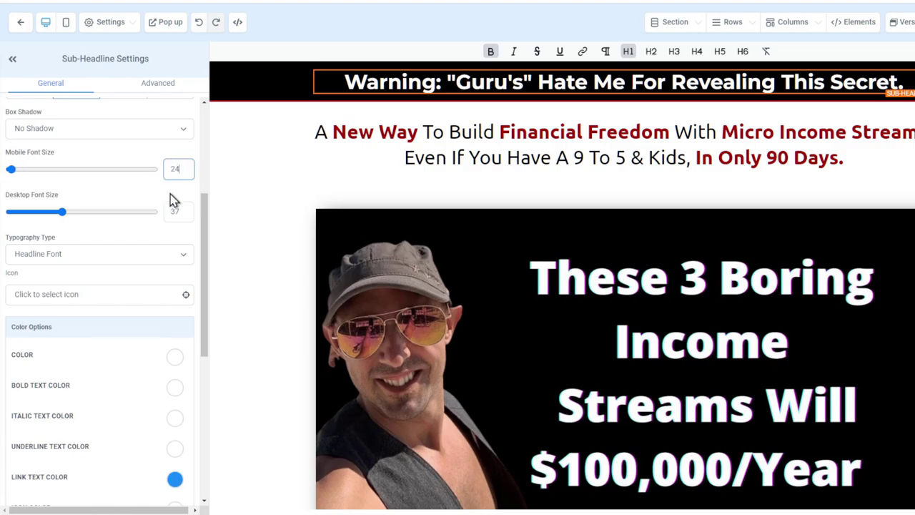
double_click(166, 210)
text(4)
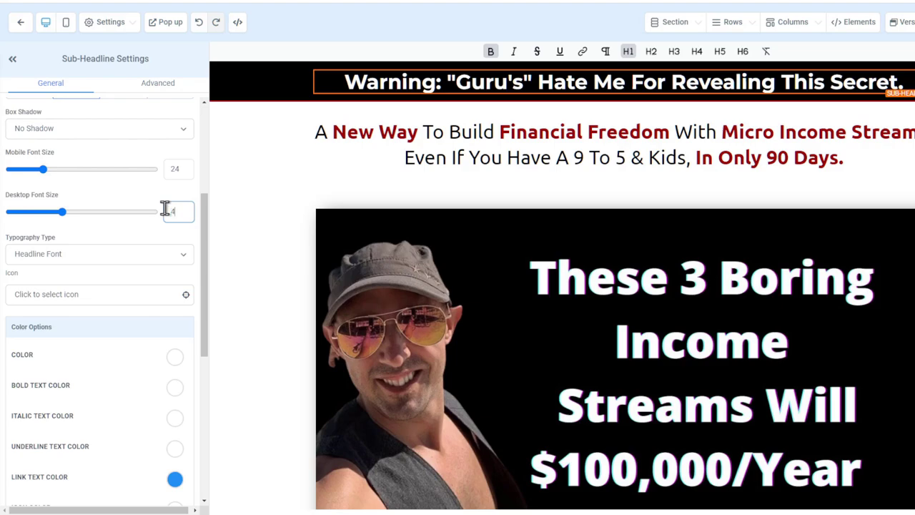
text(2)
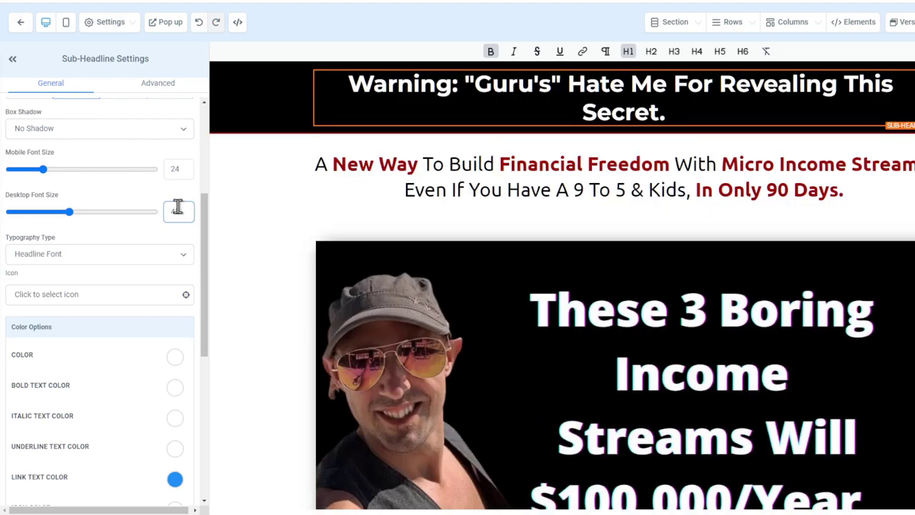
drag(185, 208, 166, 209)
text(52)
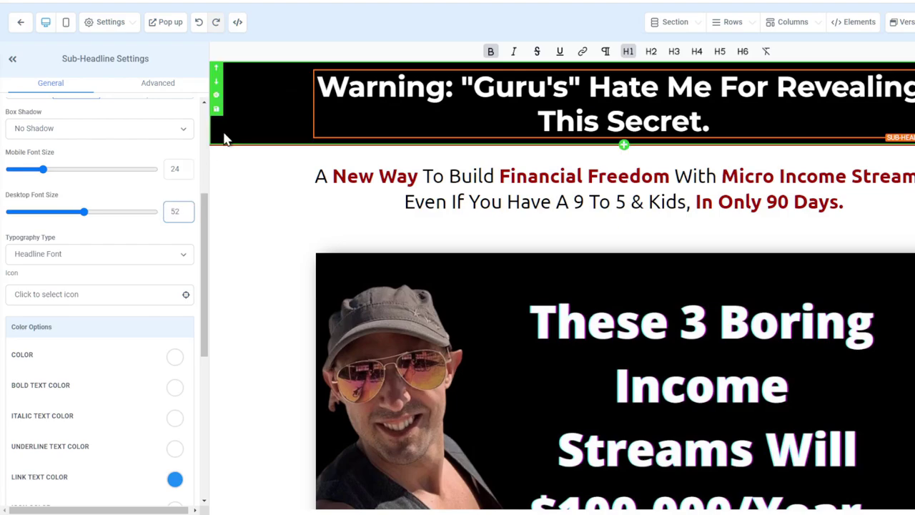
text(37)
key(shift+Tab)
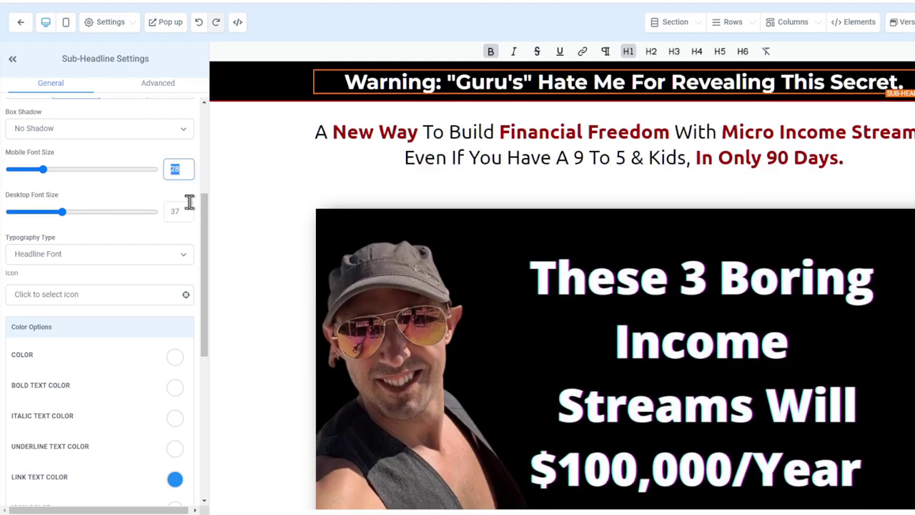
click(261, 229)
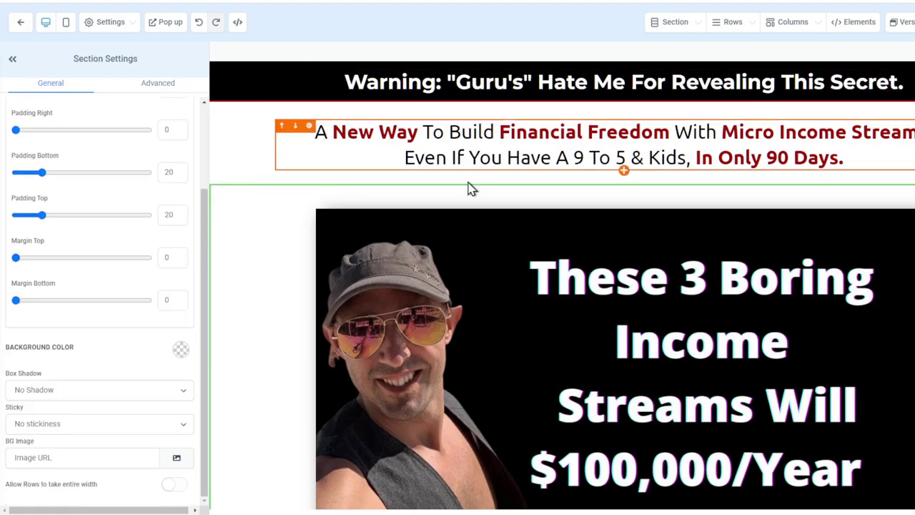
click(566, 123)
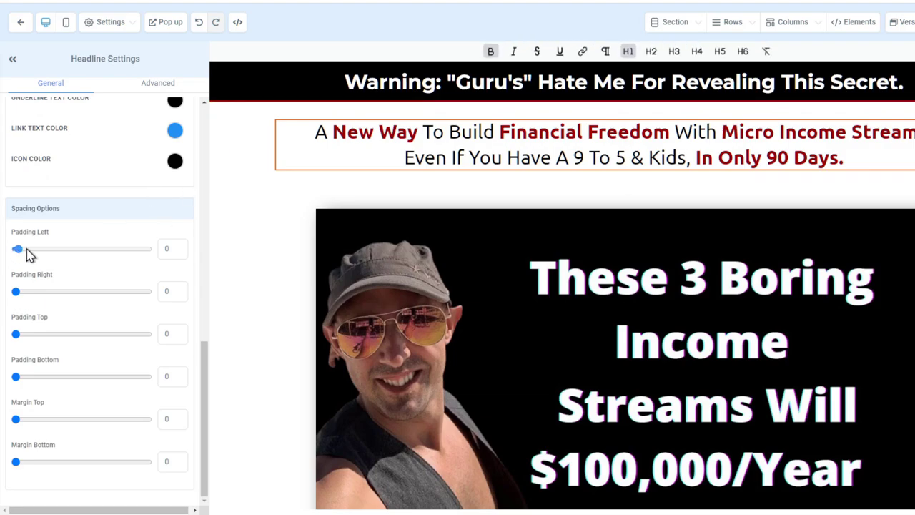
drag(28, 250, 7, 247)
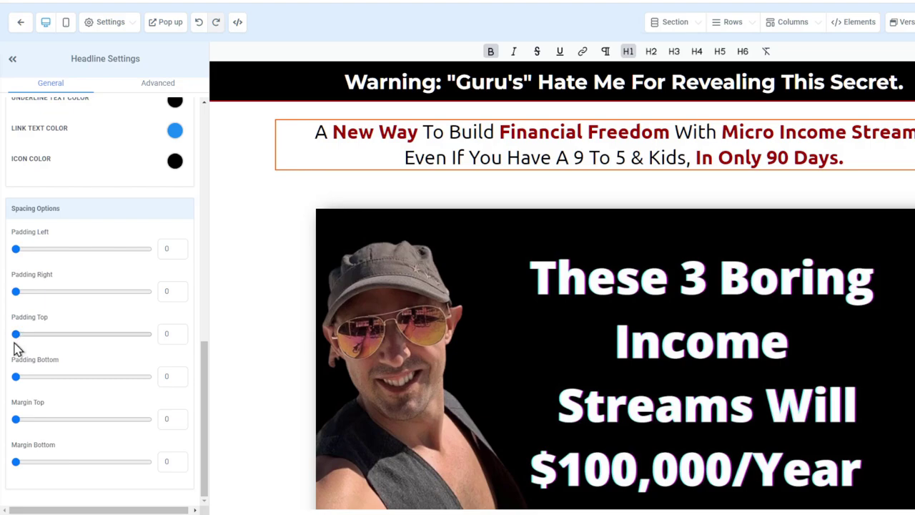
drag(16, 334, 145, 341)
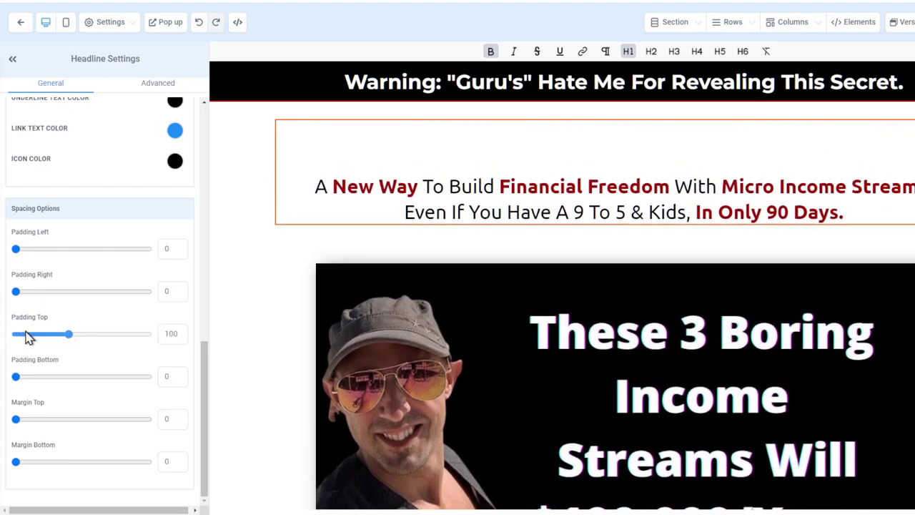
drag(27, 337, 14, 333)
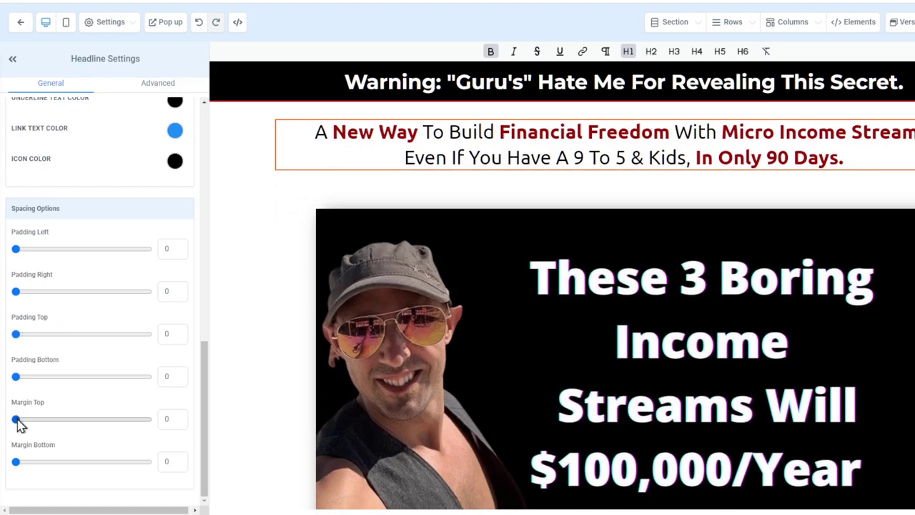
drag(17, 420, 140, 419)
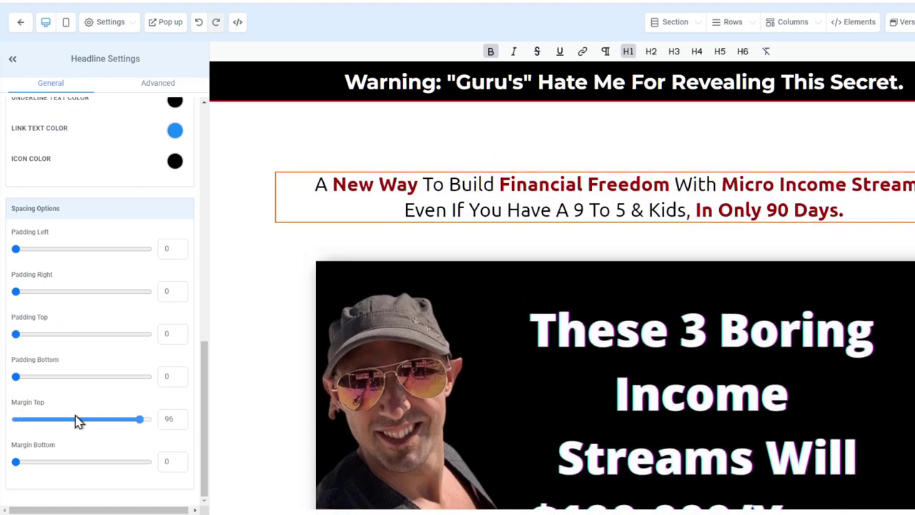
drag(79, 422, 13, 422)
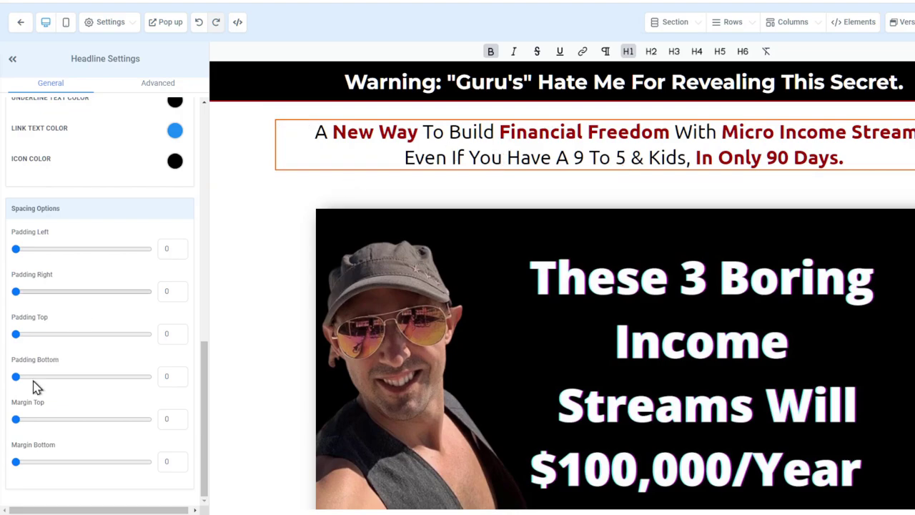
scroll(127, 272, up, 5)
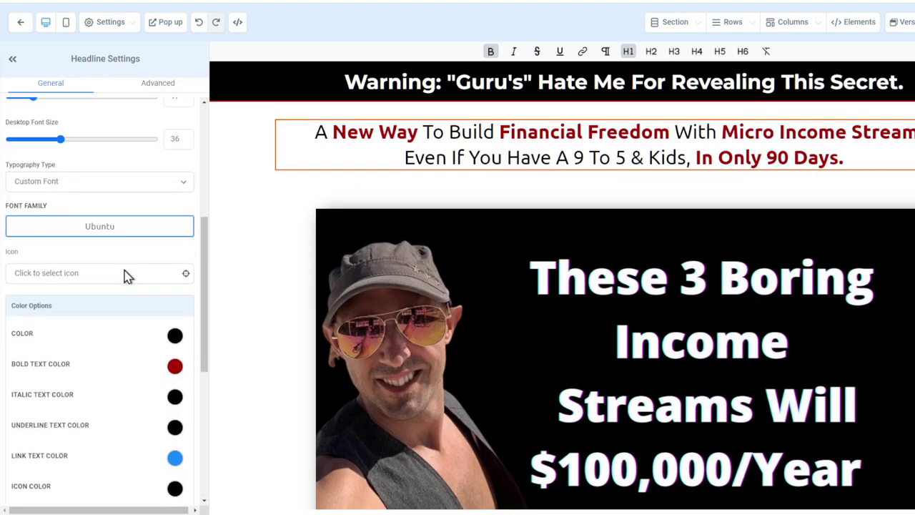
scroll(126, 278, down, 3)
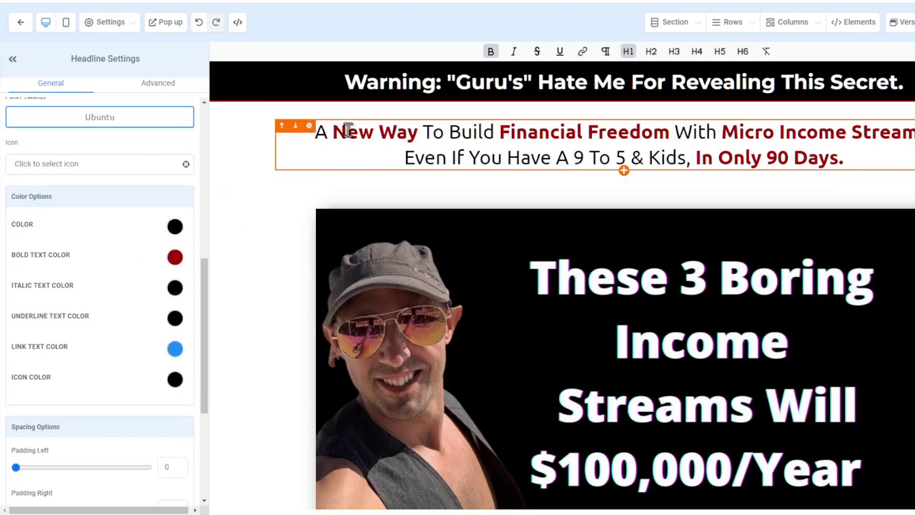
drag(336, 132, 419, 133)
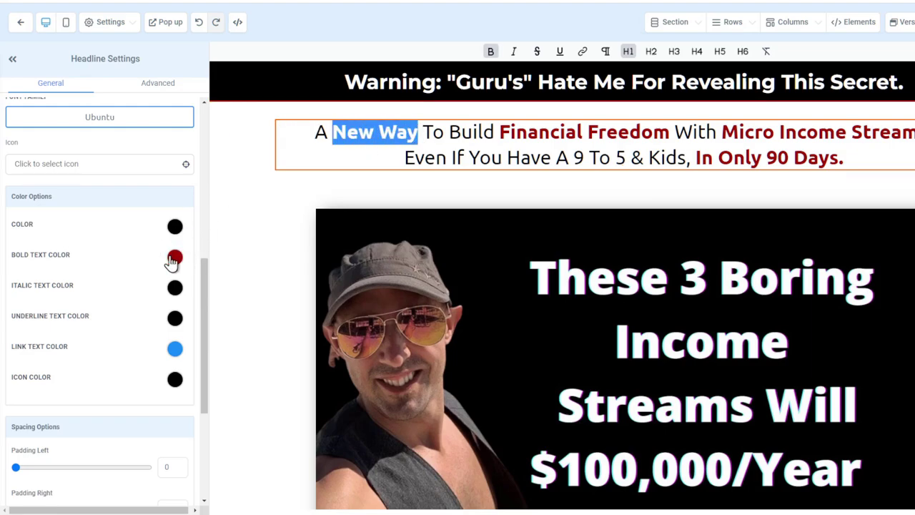
click(443, 133)
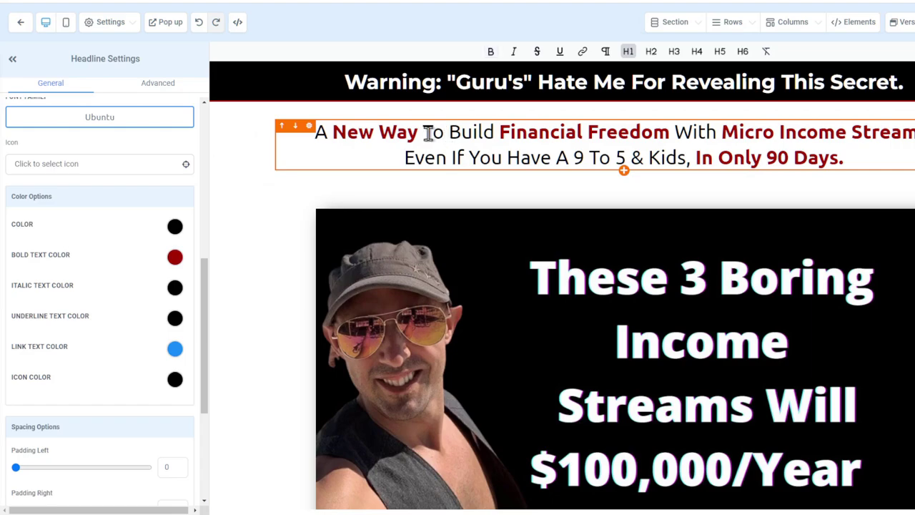
drag(432, 132, 494, 135)
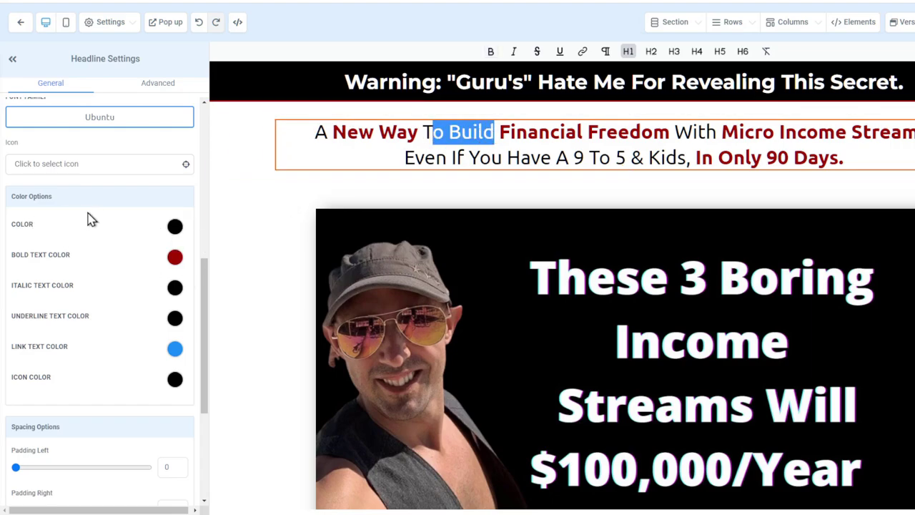
scroll(85, 312, up, 3)
scroll(88, 310, down, 3)
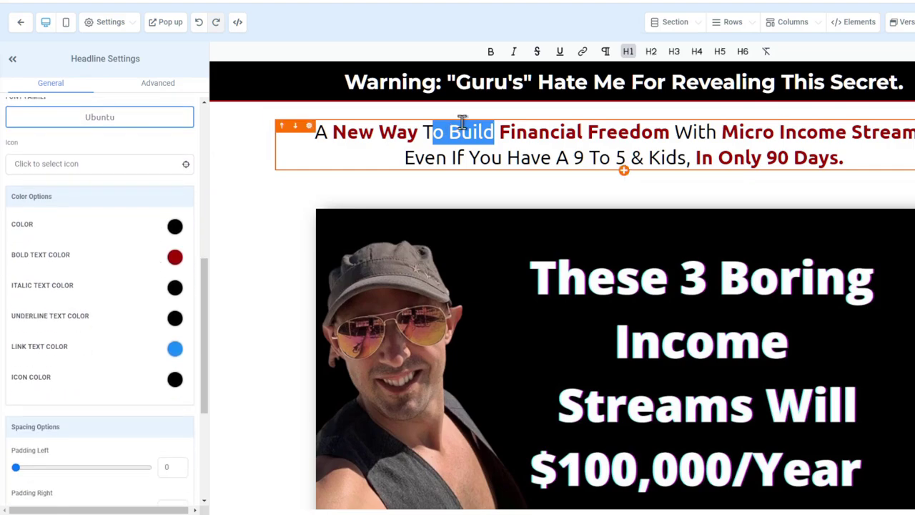
click(655, 163)
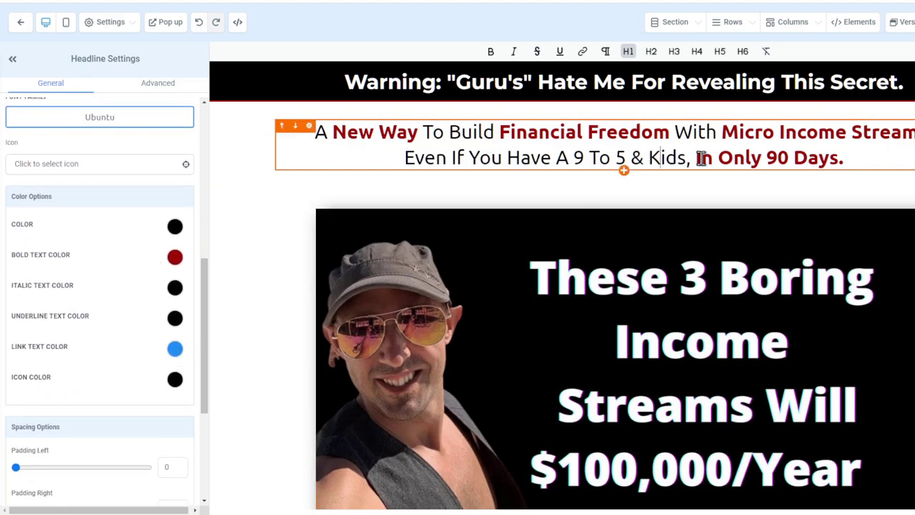
drag(703, 157, 703, 157)
click(844, 157)
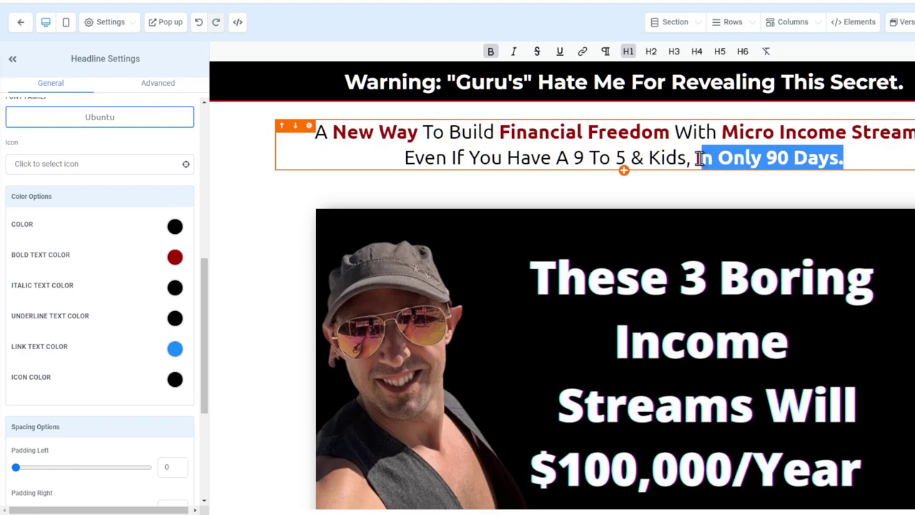
click(582, 53)
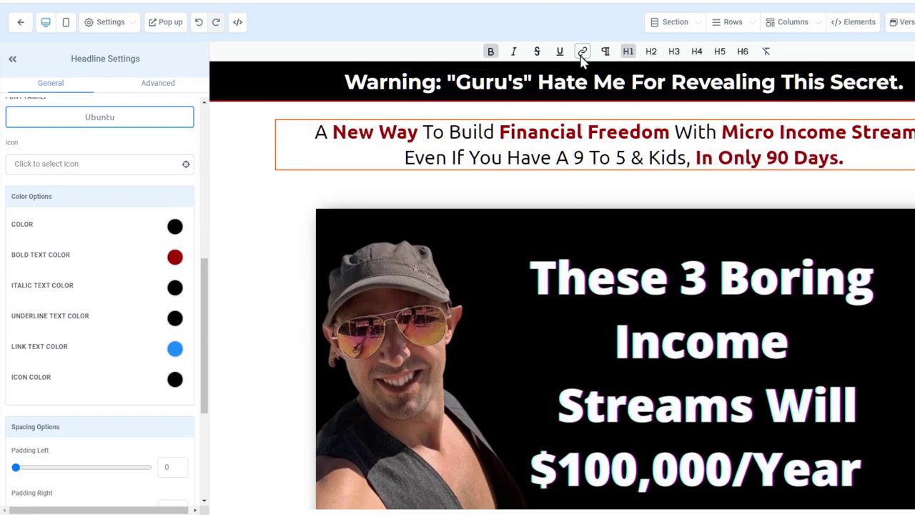
text(yourlinkhere)
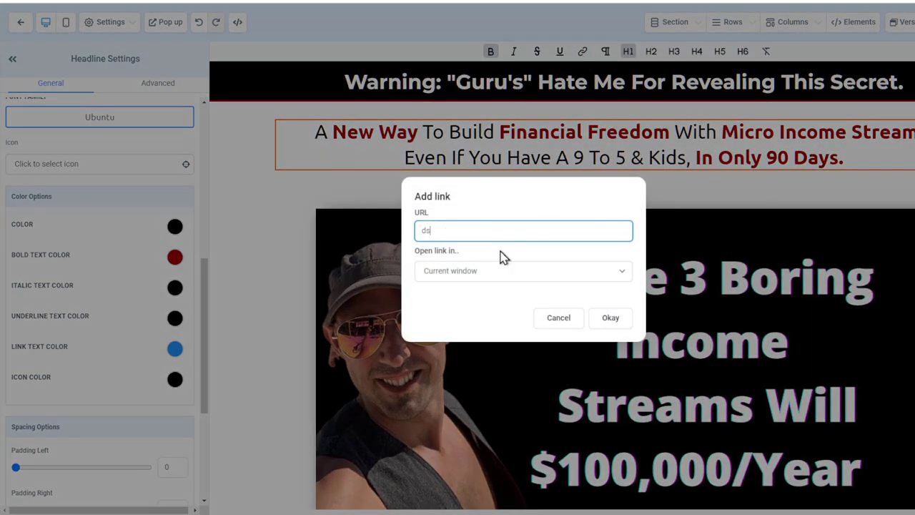
click(610, 318)
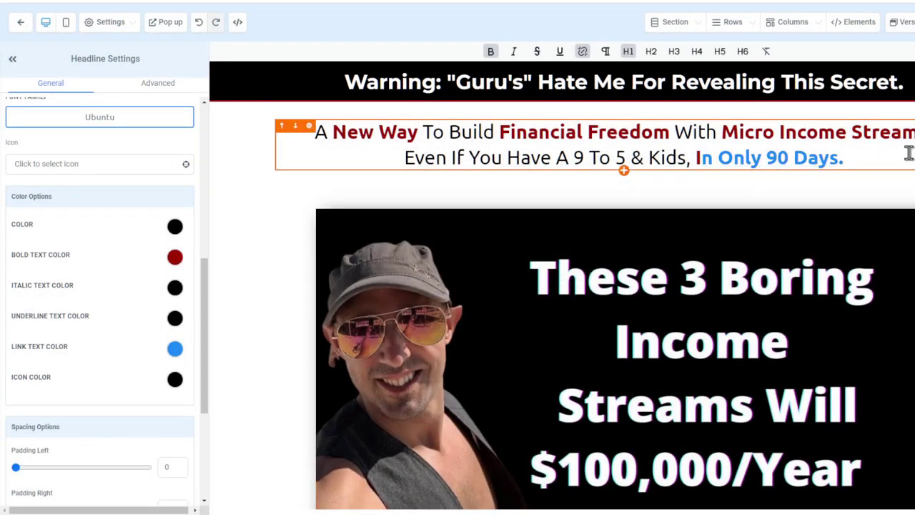
drag(909, 154, 698, 157)
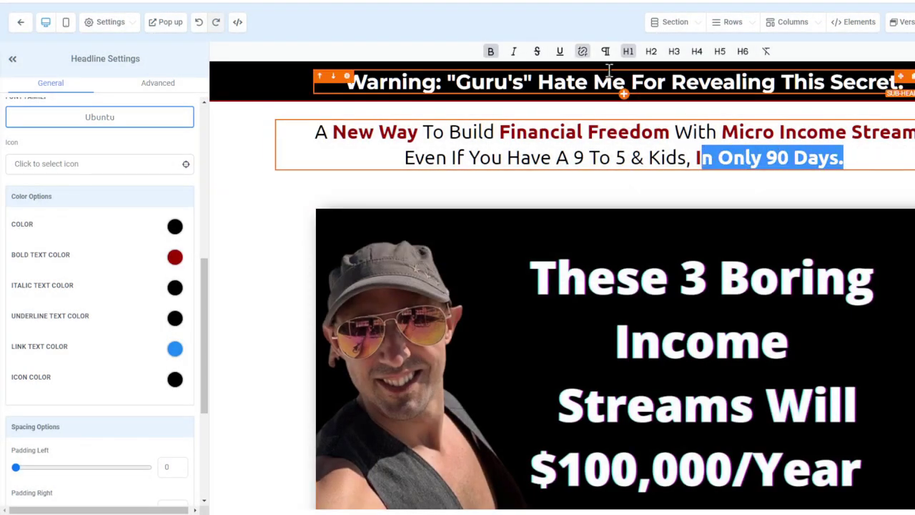
click(583, 53)
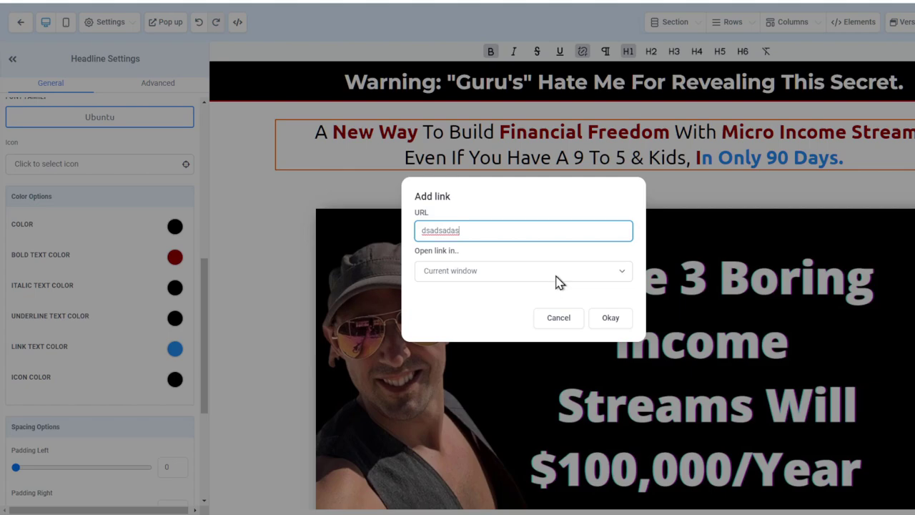
key(ctrl+a)
key(BackSpace)
click(604, 319)
click(853, 154)
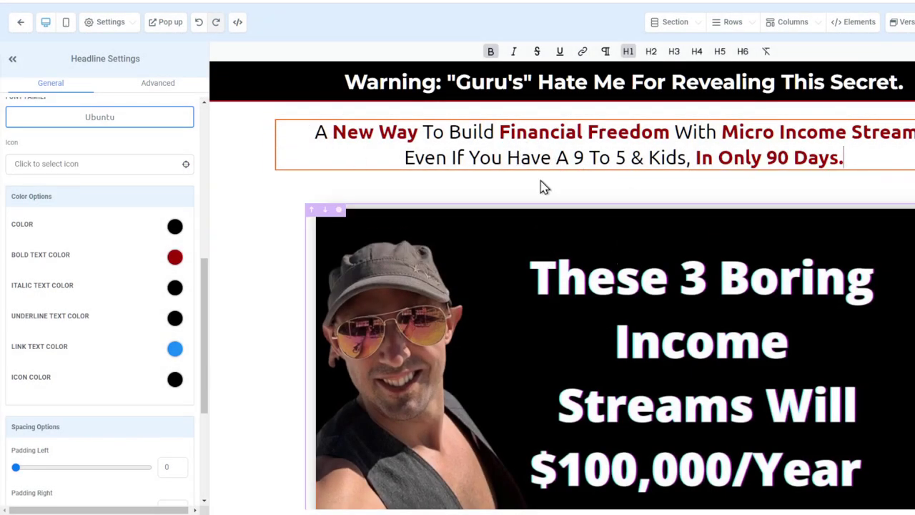
scroll(164, 296, up, 5)
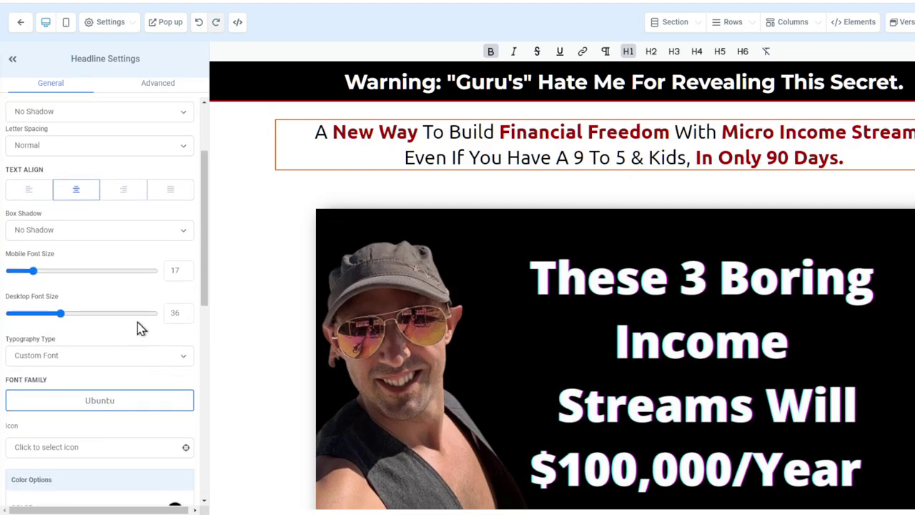
scroll(139, 327, up, 2)
scroll(136, 325, down, 3)
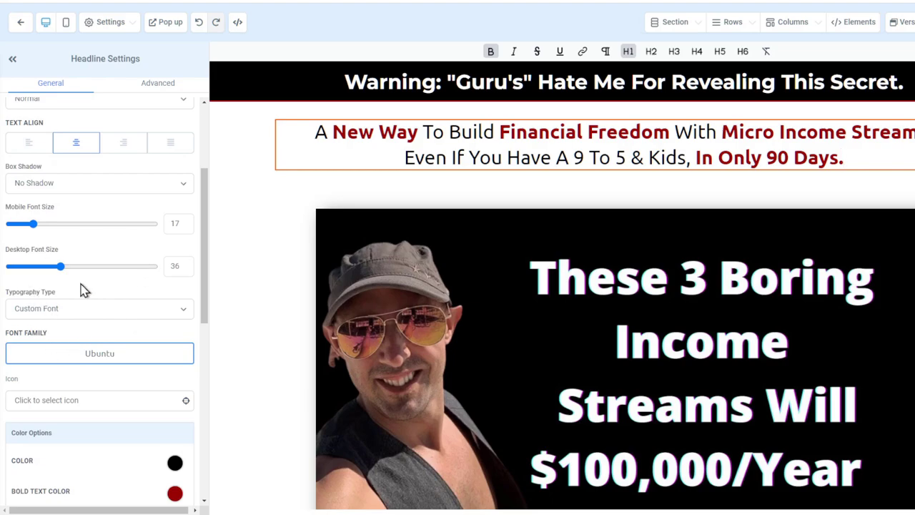
Browse the subheadline's font families without changing the font, then view its Advanced settings
click(527, 134)
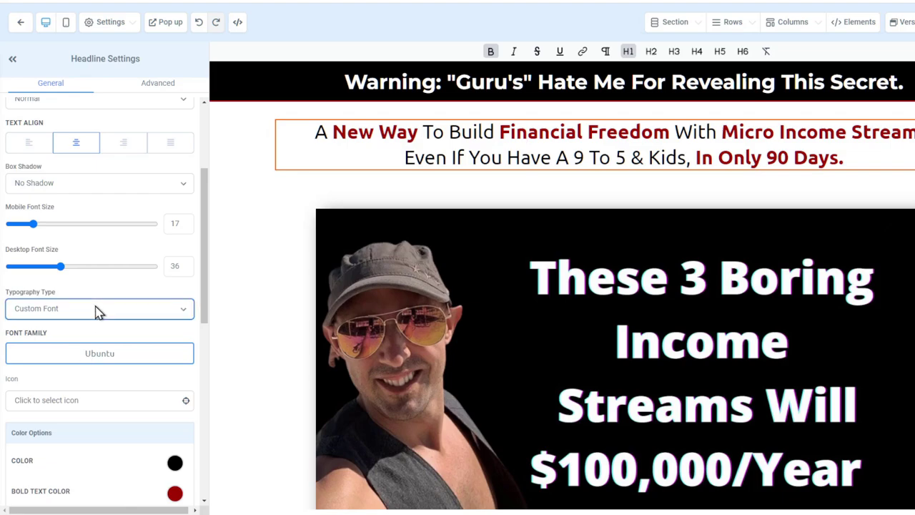
click(68, 353)
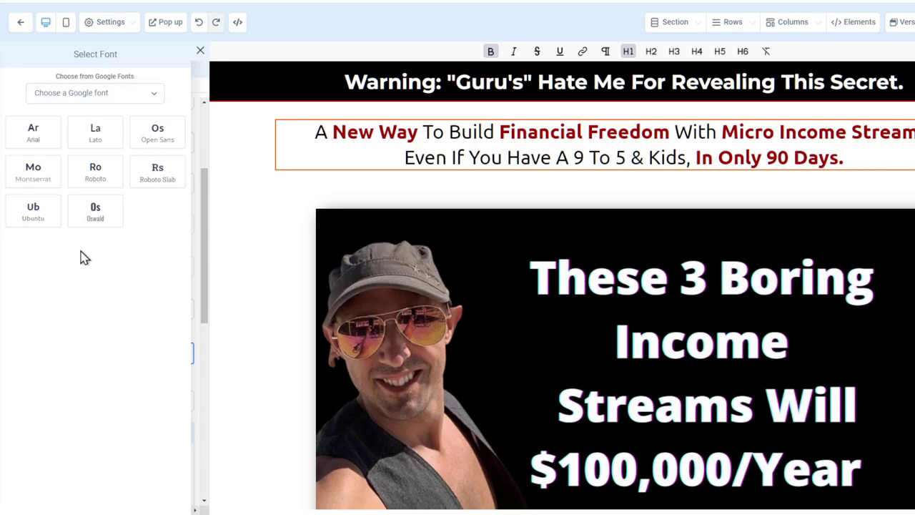
click(199, 51)
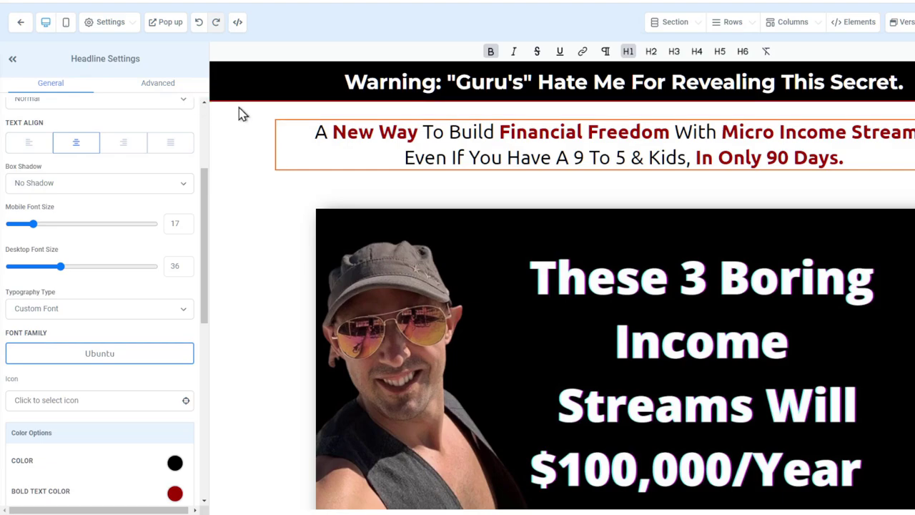
click(172, 85)
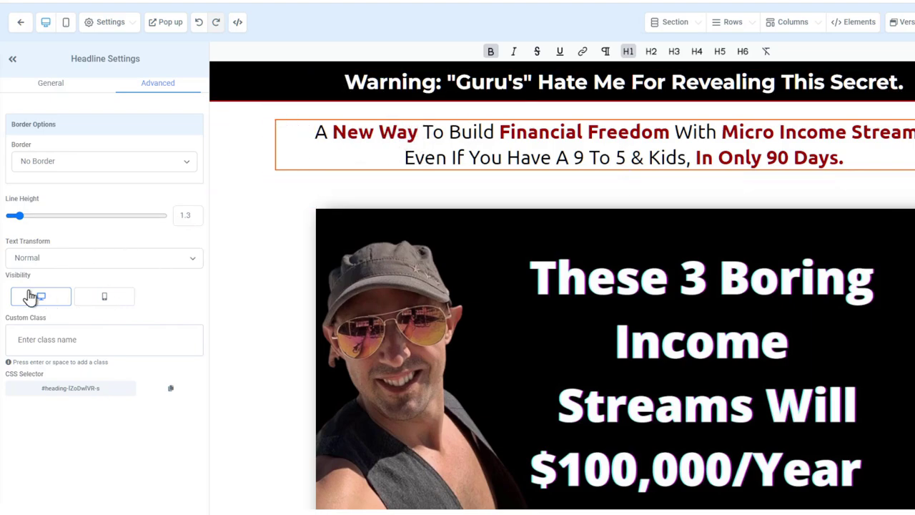
click(66, 23)
click(554, 146)
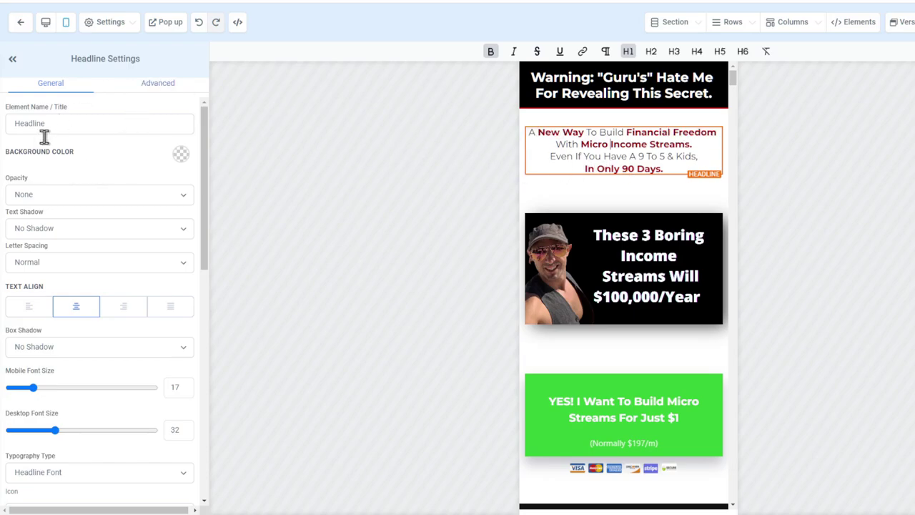
click(176, 82)
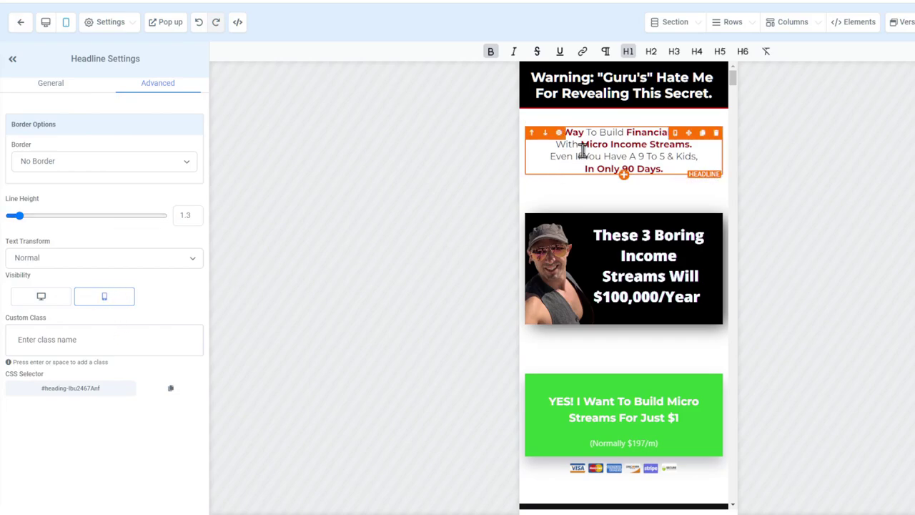
click(43, 297)
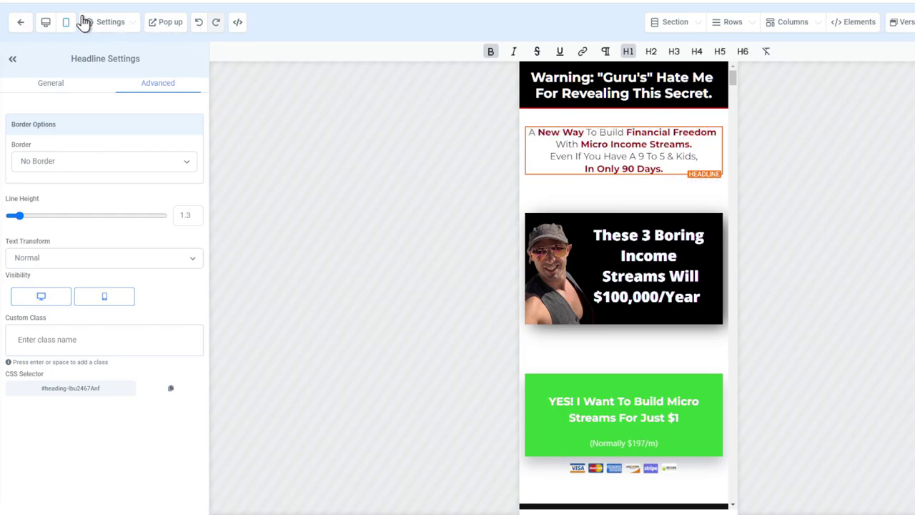
click(44, 24)
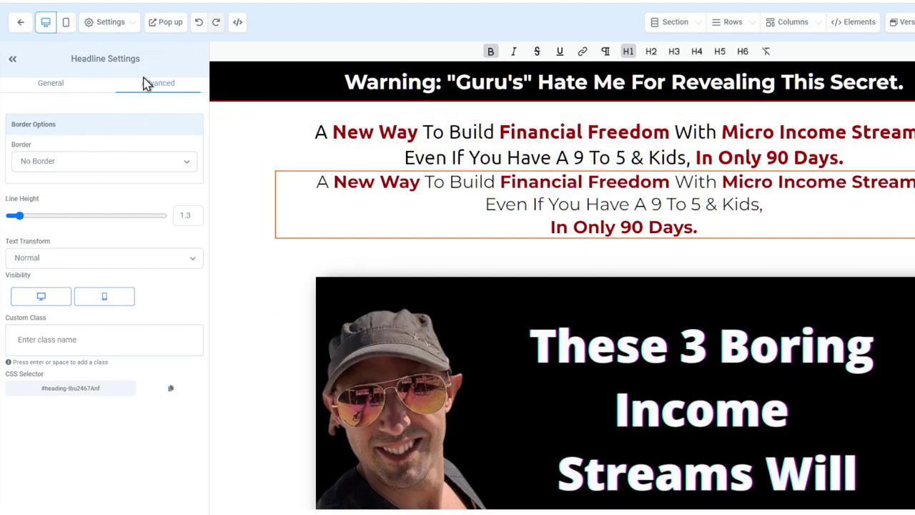
click(59, 300)
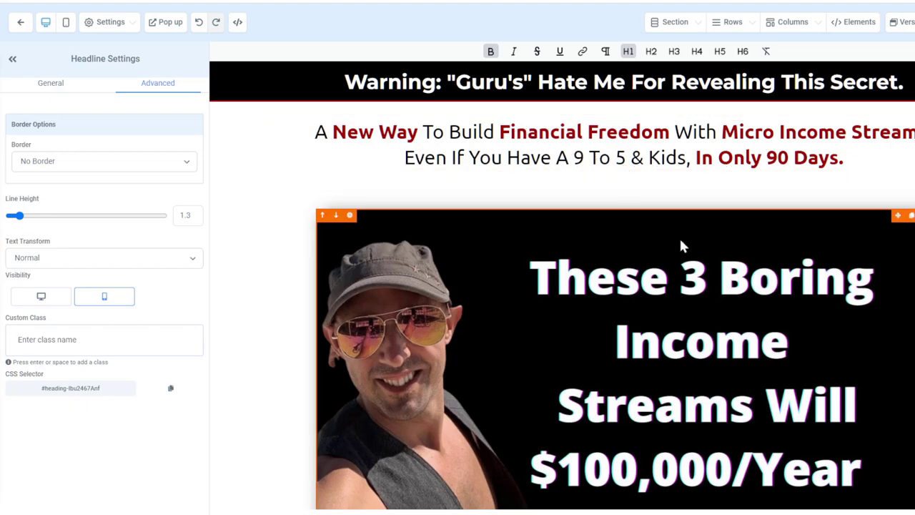
Turn on the YouTube video's player controls and keep its width at Full Width
click(624, 278)
scroll(85, 310, down, 5)
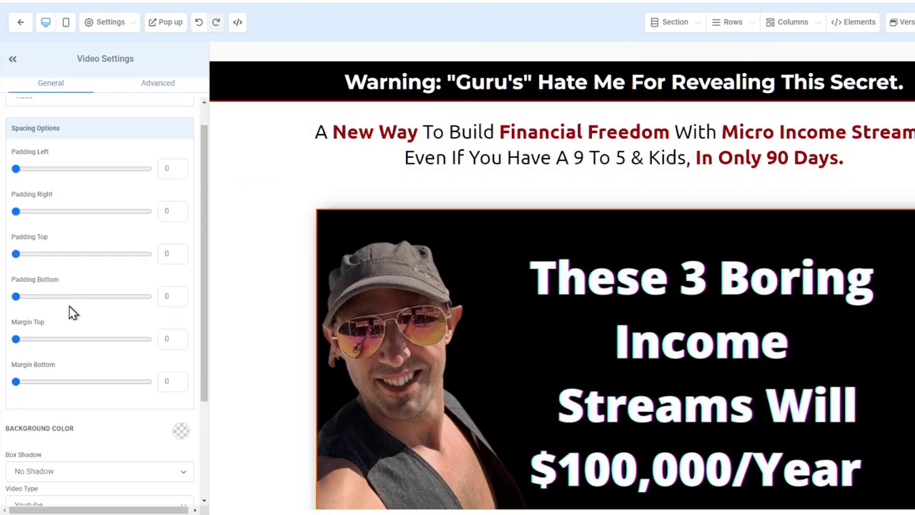
drag(24, 404, 145, 405)
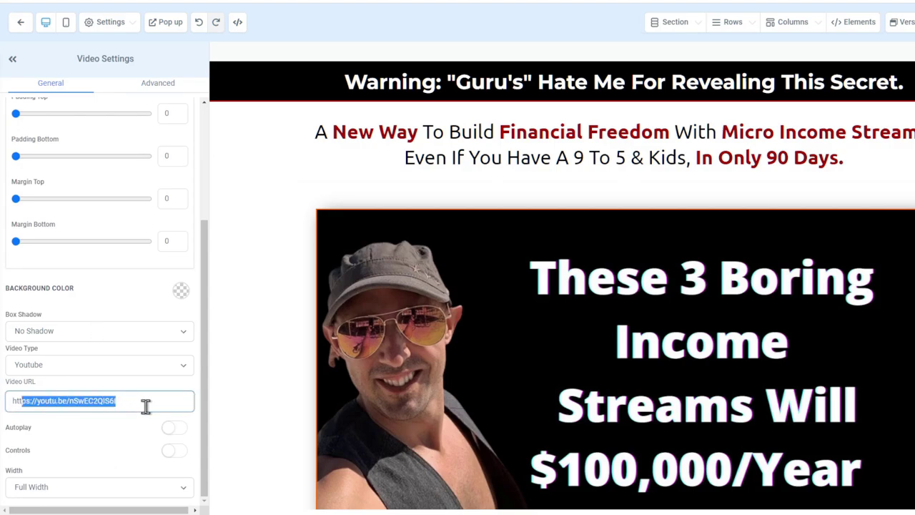
click(159, 372)
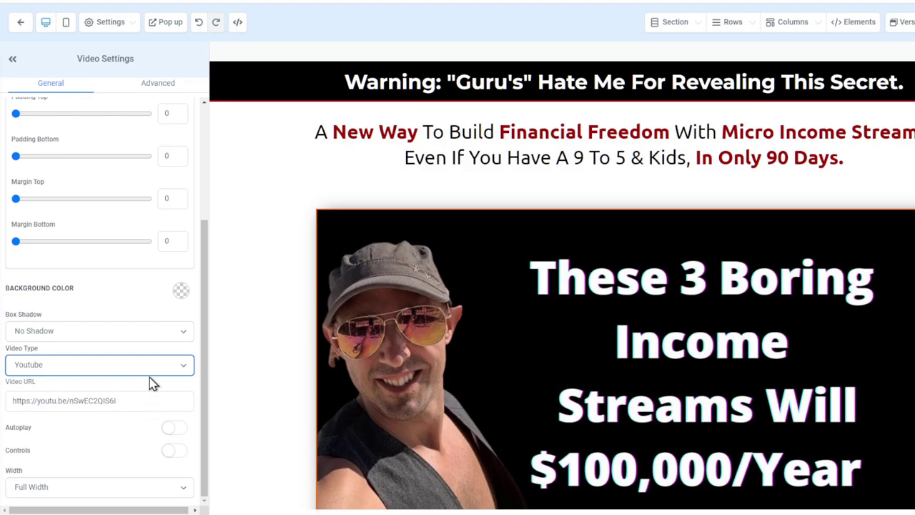
scroll(526, 266, down, 2)
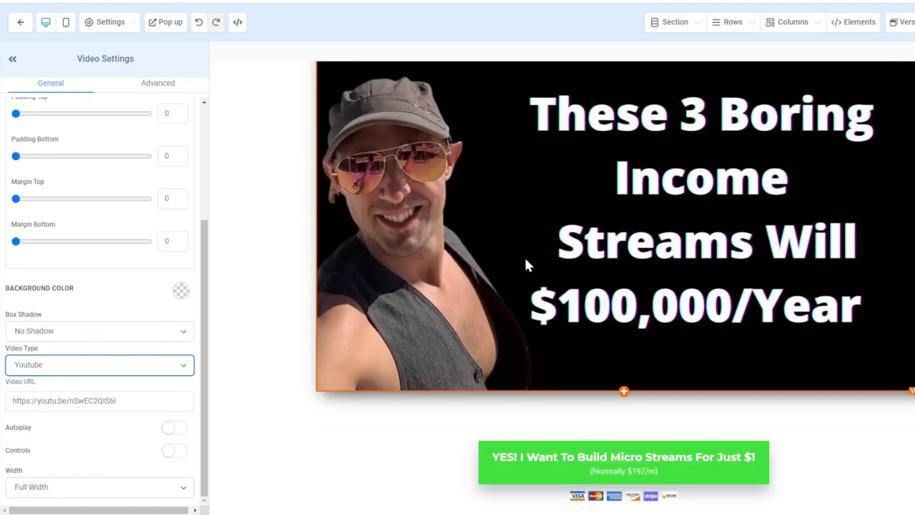
click(171, 451)
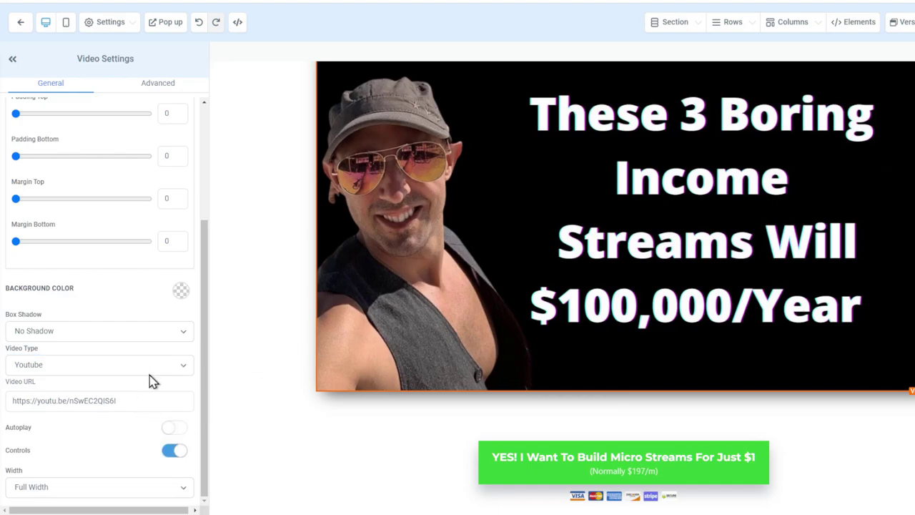
click(125, 490)
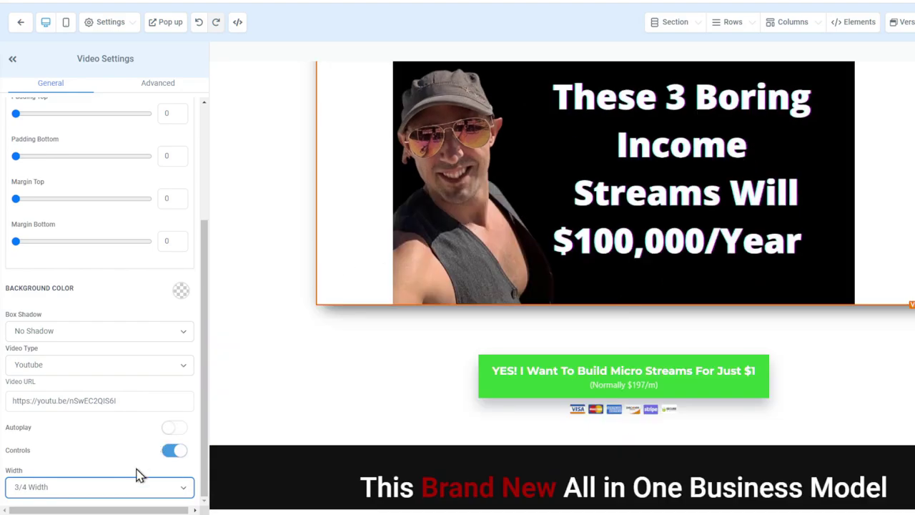
scroll(123, 480, down, 1)
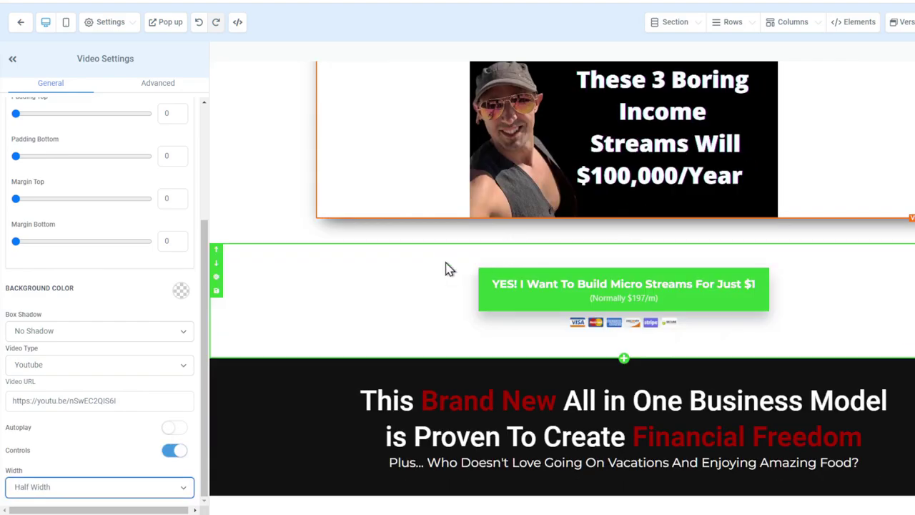
scroll(140, 477, down, 1)
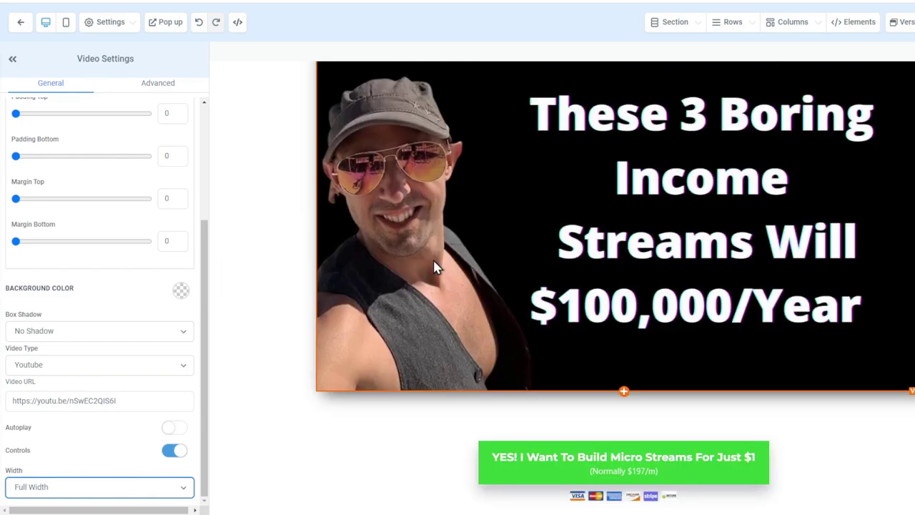
scroll(535, 319, down, 2)
Review the green buy button's settings, then the All In ONE logo image's settings
click(623, 310)
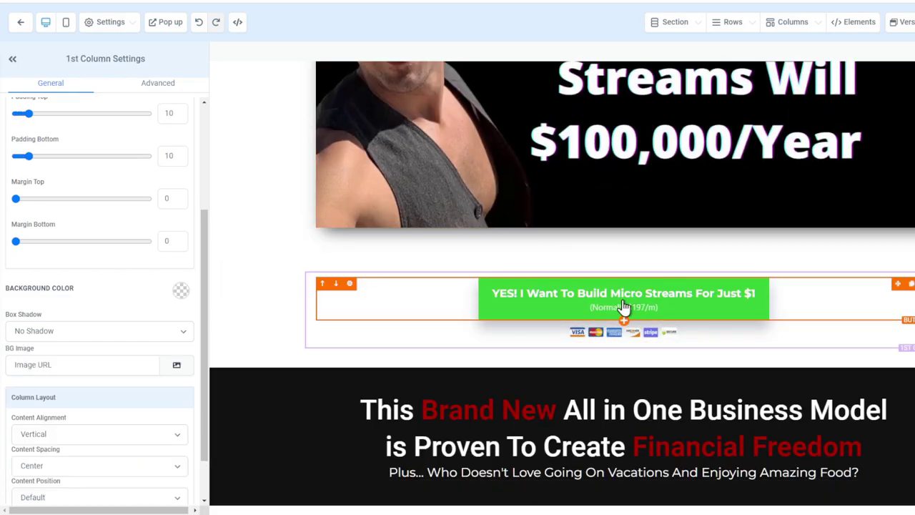
click(623, 306)
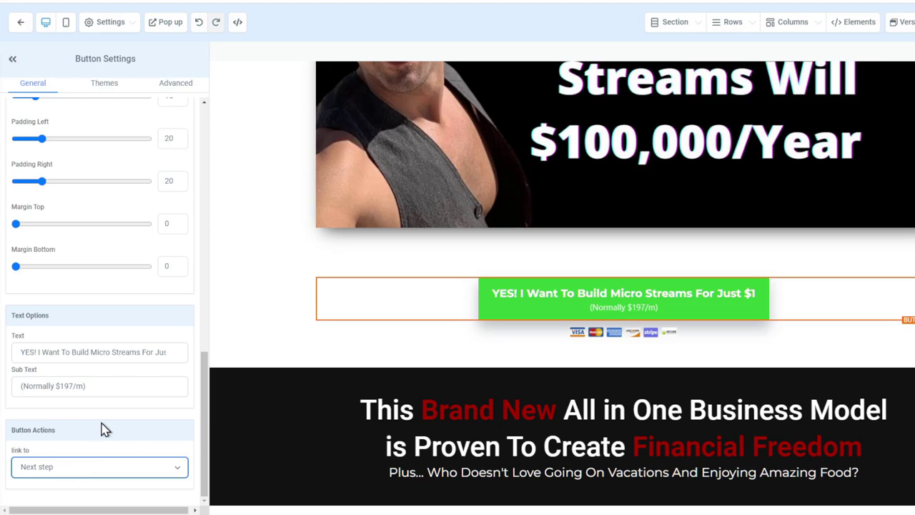
scroll(128, 307, up, 10)
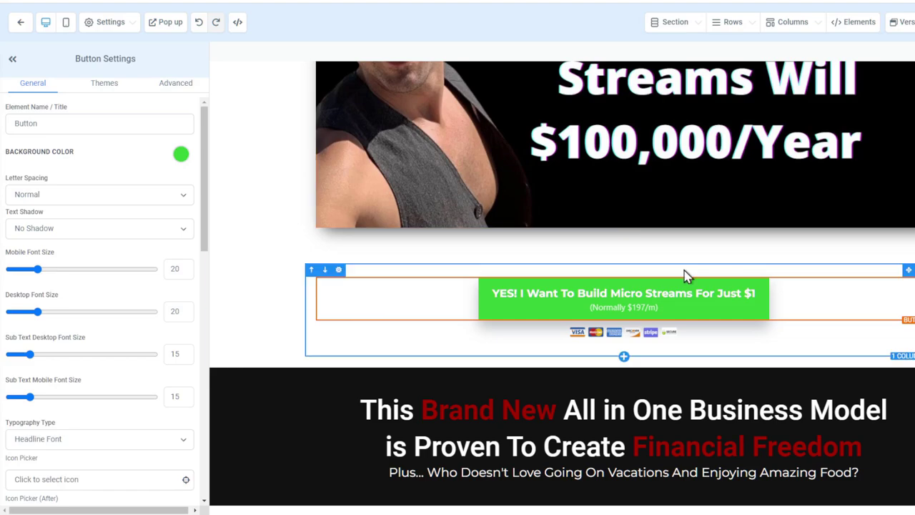
scroll(685, 277, down, 5)
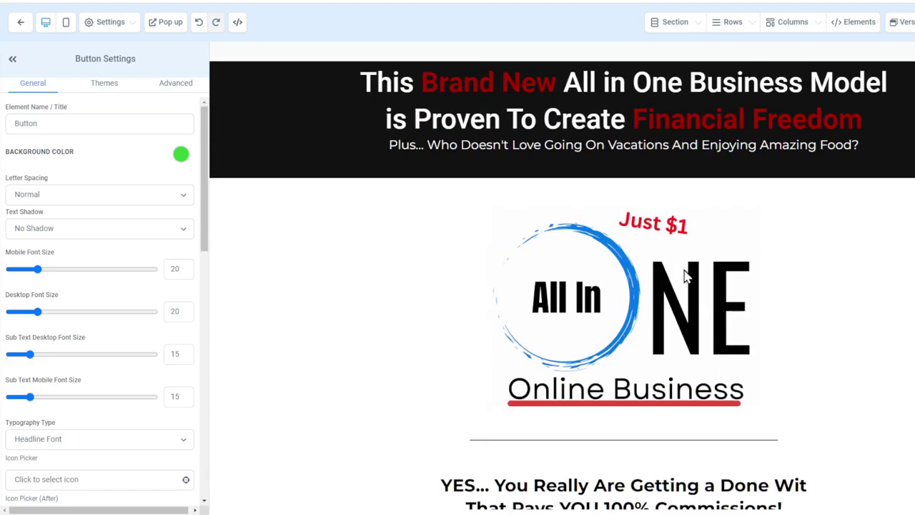
scroll(686, 277, up, 3)
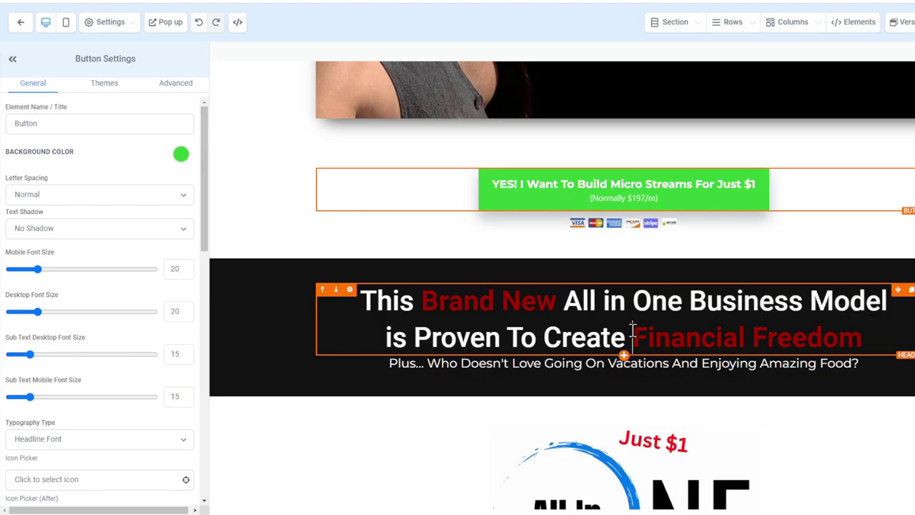
drag(632, 330, 861, 337)
scroll(768, 361, down, 5)
Select the All In ONE image, then scroll past the testimonials and checklist to the yellow letter
click(685, 148)
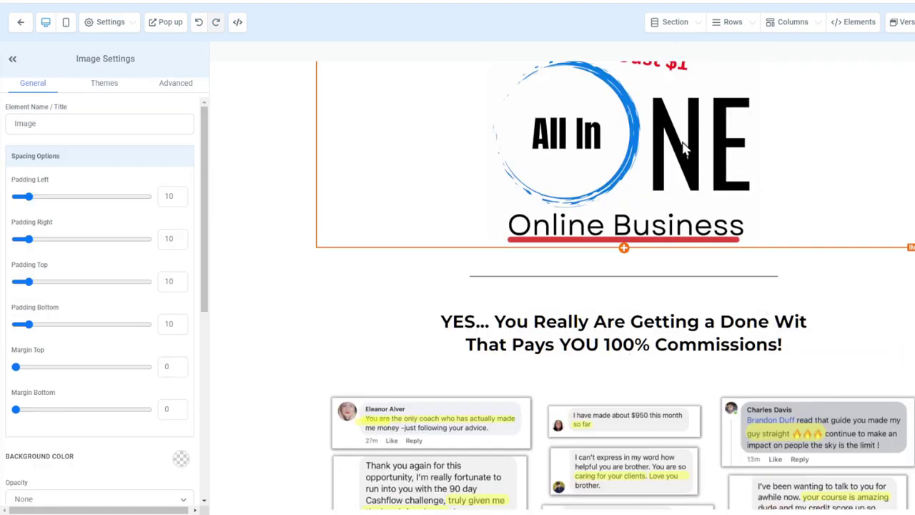
scroll(684, 148, up, 2)
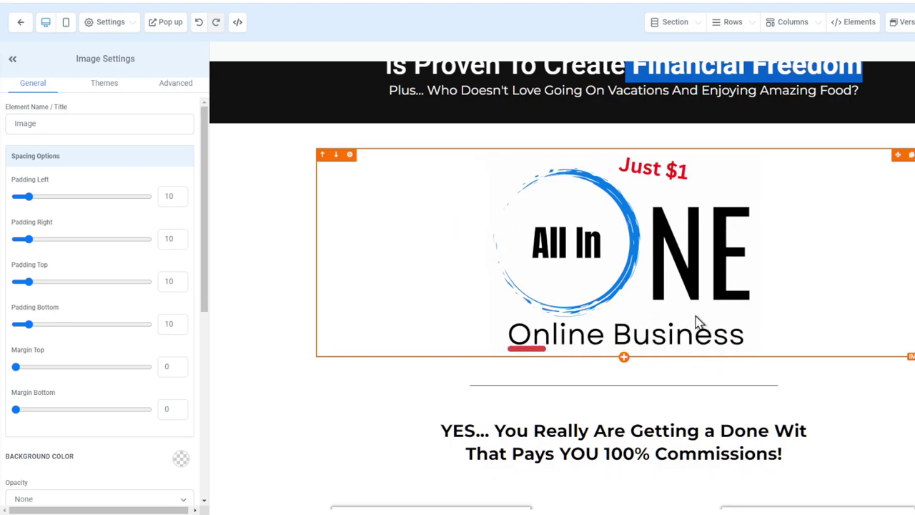
scroll(696, 323, down, 5)
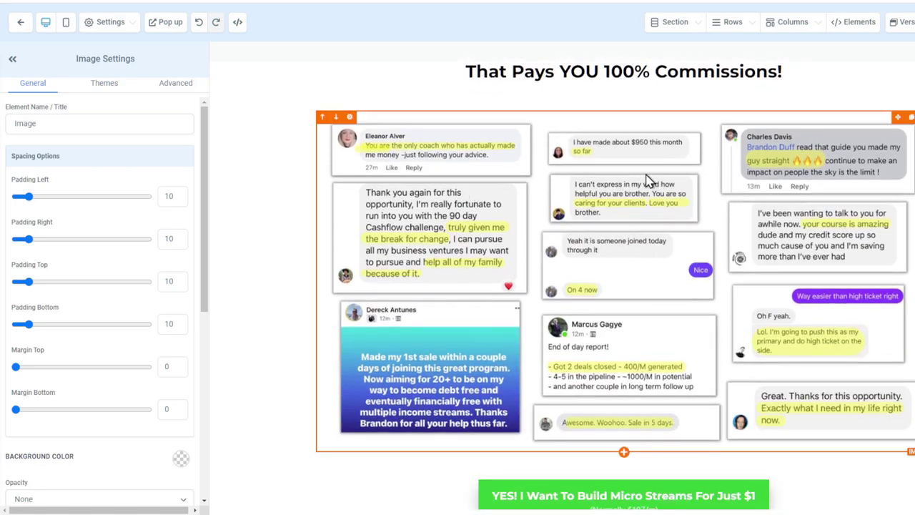
scroll(622, 185, down, 6)
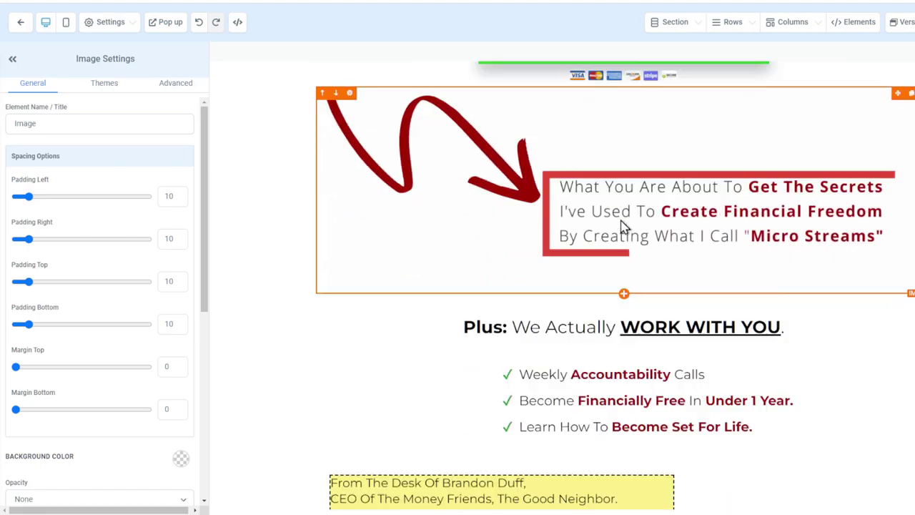
scroll(594, 228, up, 1)
scroll(564, 253, down, 4)
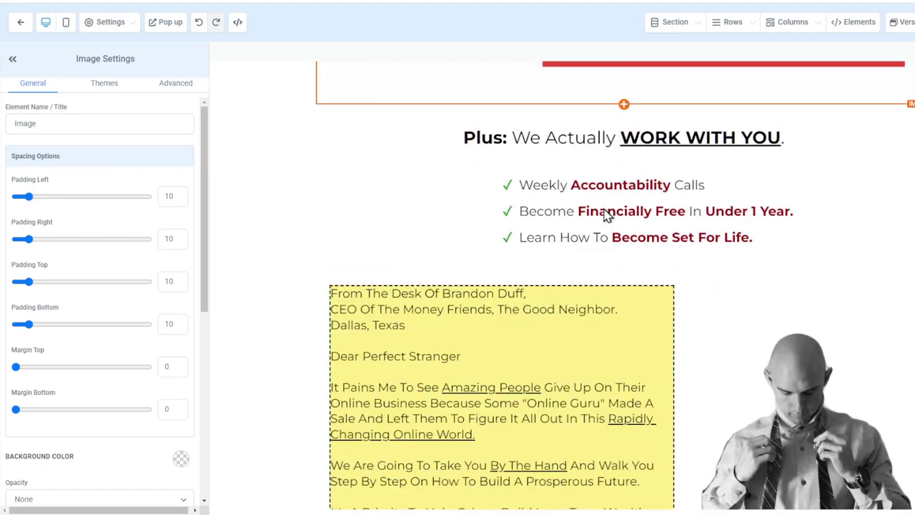
scroll(567, 225, down, 2)
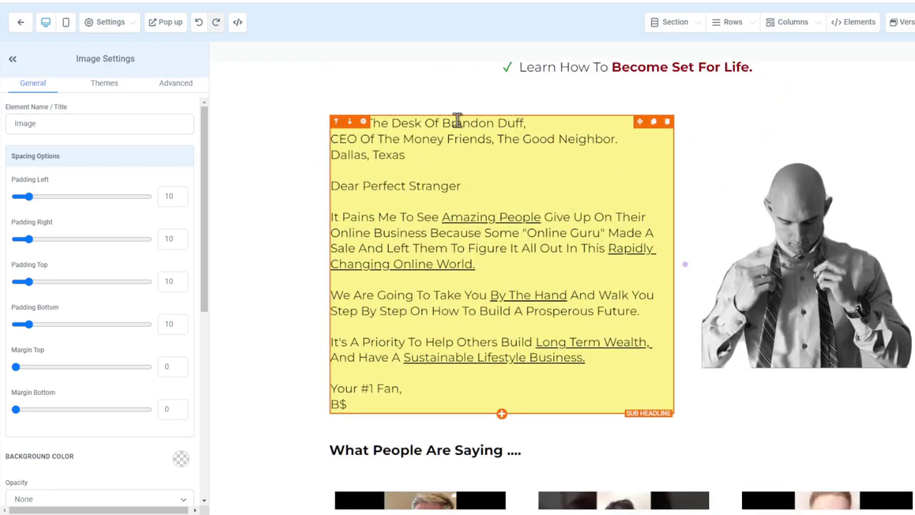
Check the letter block's Advanced styling and the photo, then select the letter-and-photo 2 Column Row
click(538, 130)
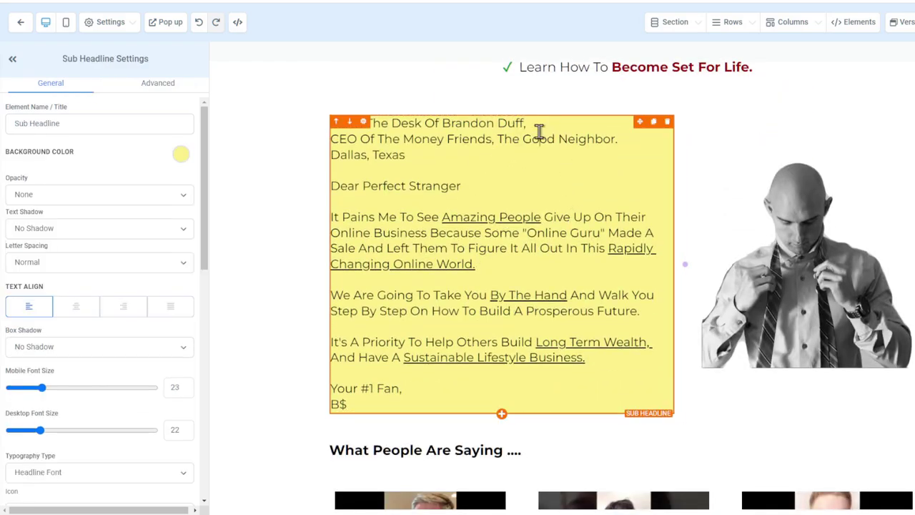
click(143, 84)
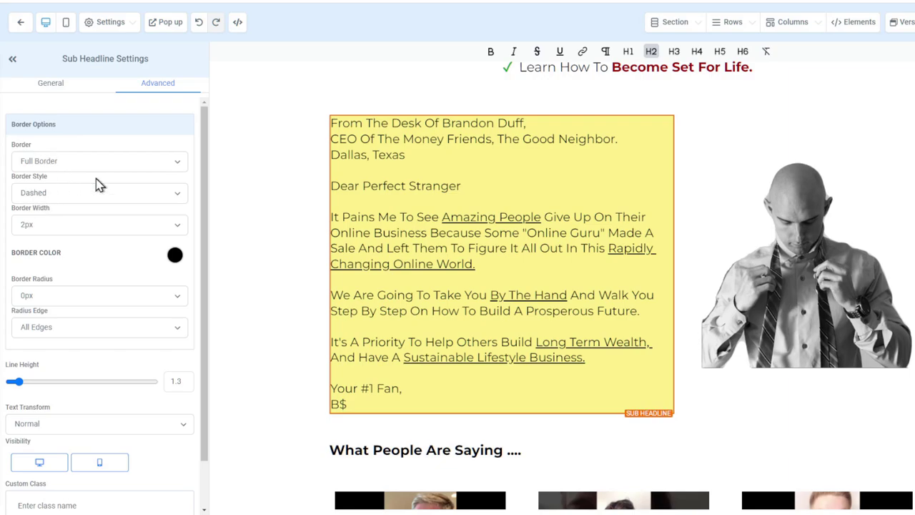
click(777, 187)
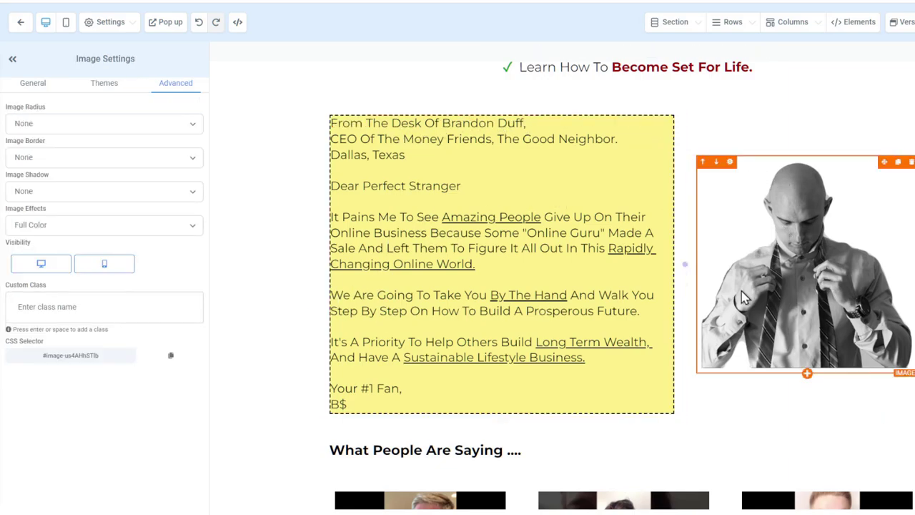
click(749, 114)
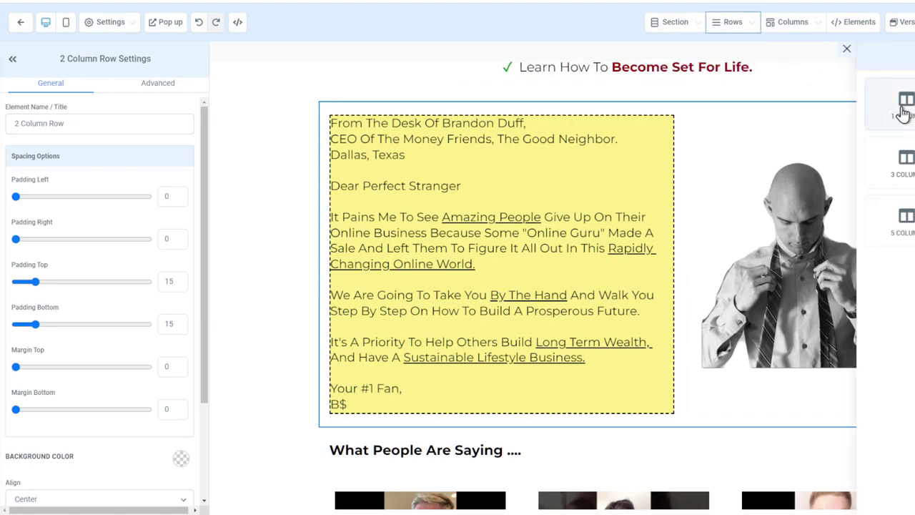
Insert an empty row above the yellow letter and browse the page's column list
drag(900, 114, 704, 113)
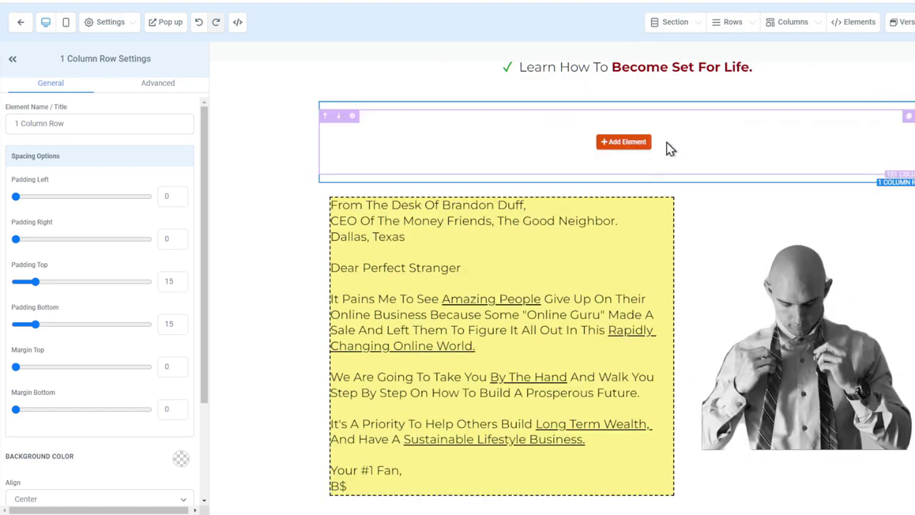
click(616, 143)
mouse_move(770, 33)
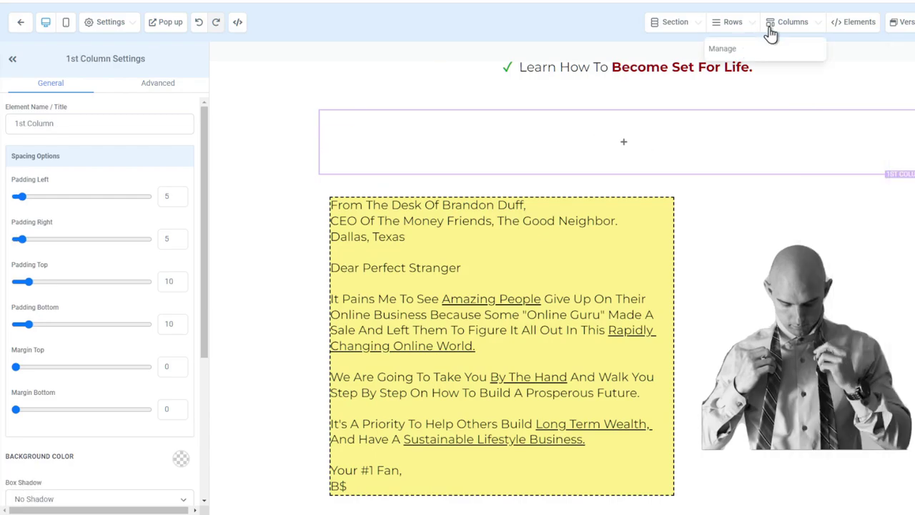
click(773, 50)
click(883, 125)
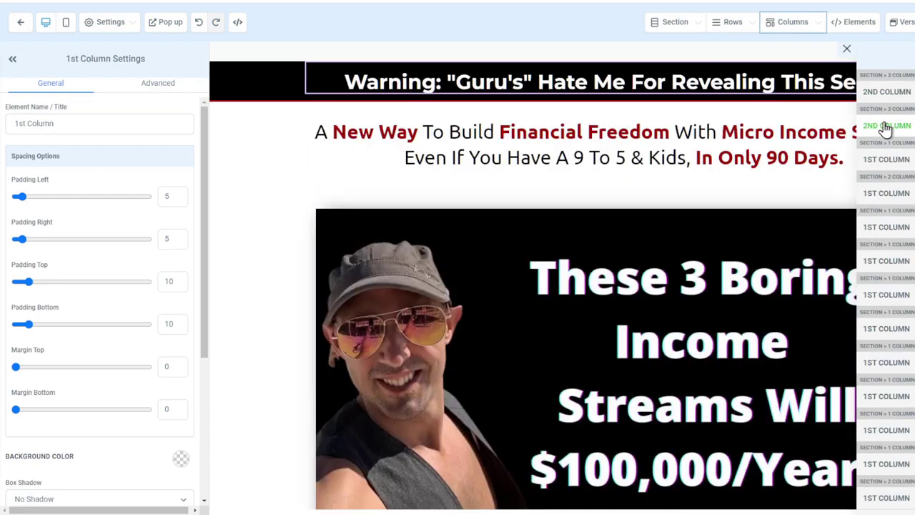
scroll(720, 203, down, 8)
scroll(720, 204, down, 15)
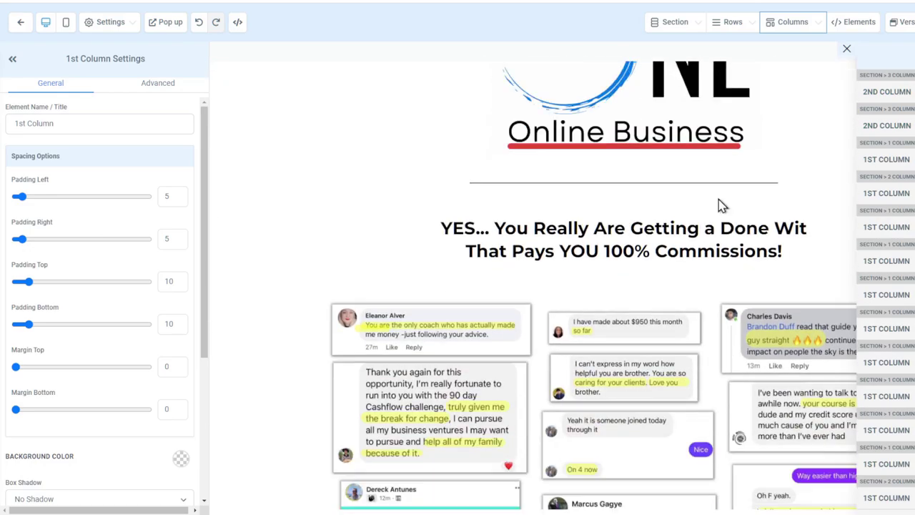
scroll(721, 206, up, 2)
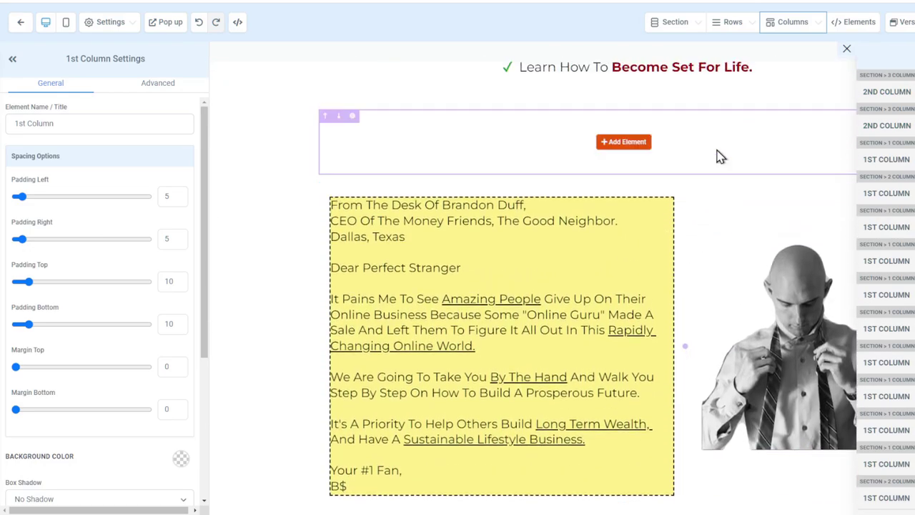
click(814, 29)
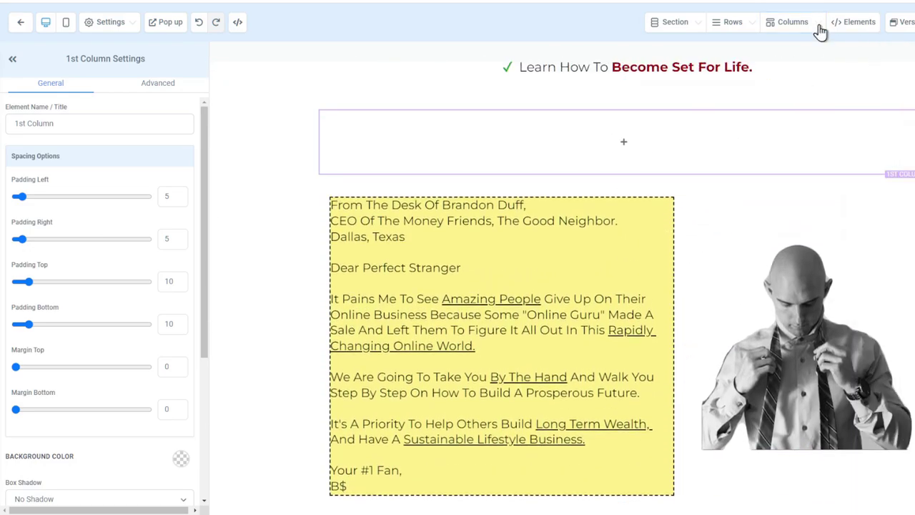
Add a new two-column row above the empty row and open its second column's settings
click(740, 27)
click(730, 48)
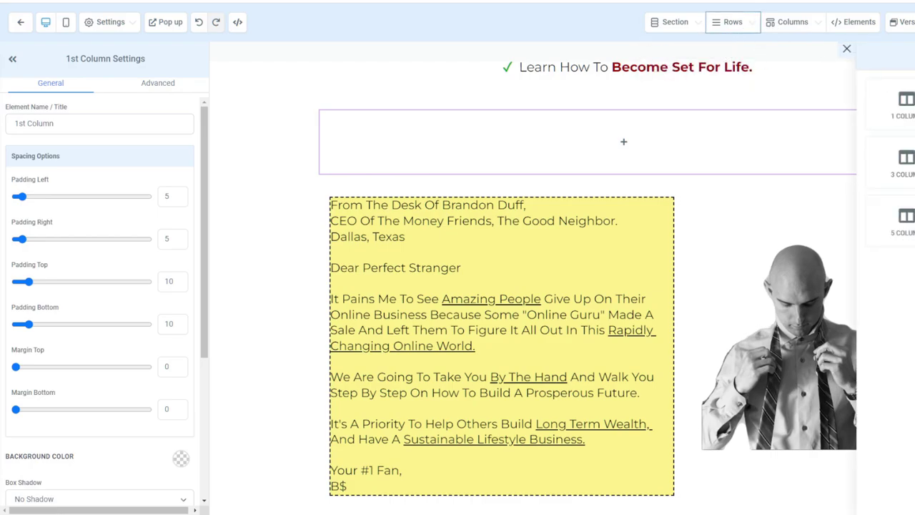
drag(902, 107, 741, 136)
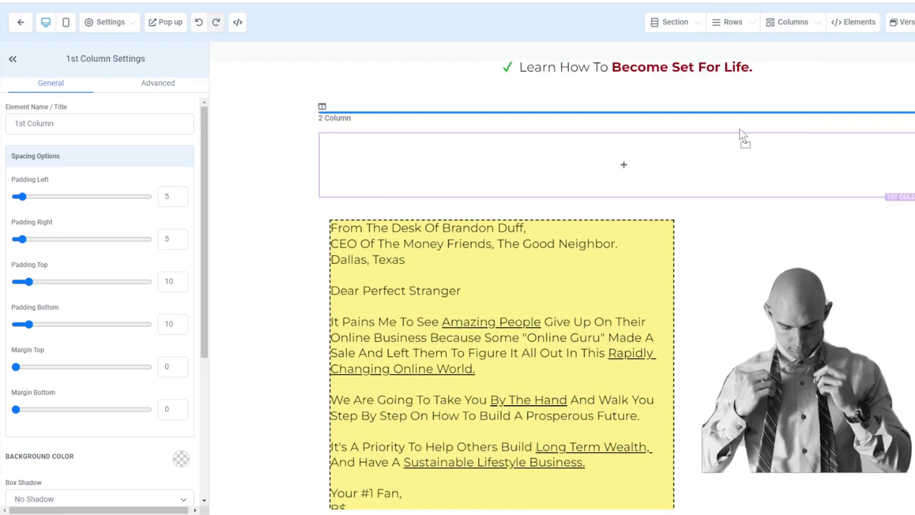
drag(745, 78, 739, 33)
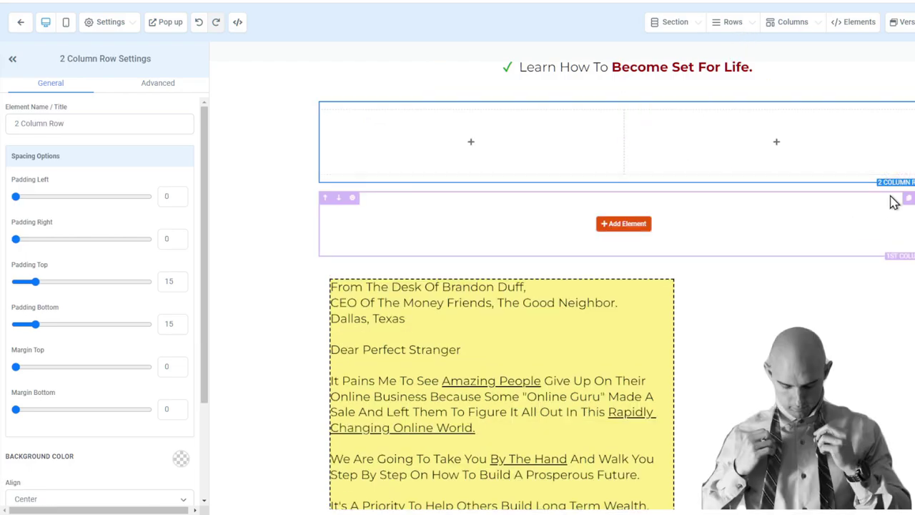
click(734, 34)
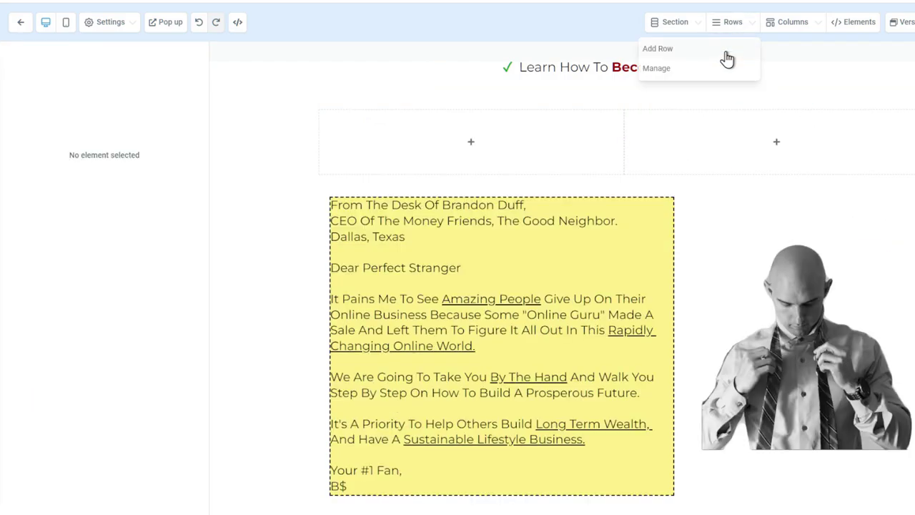
click(727, 53)
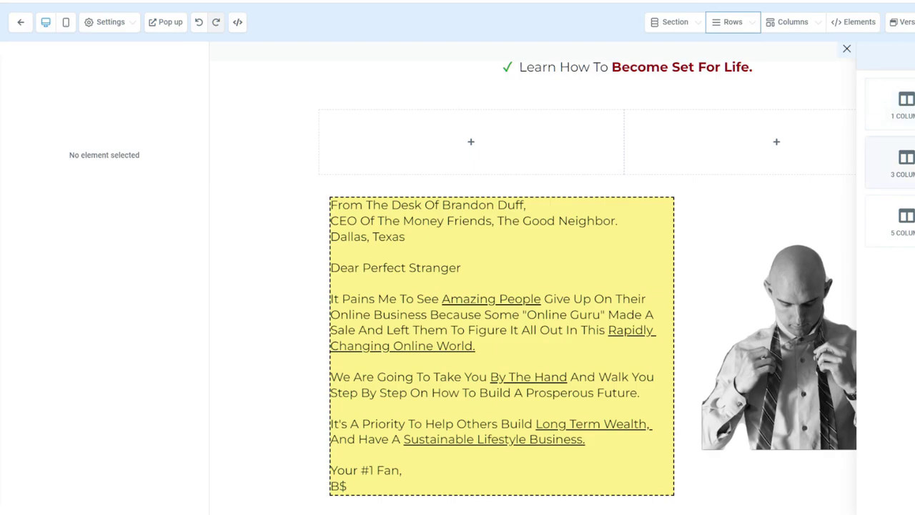
click(626, 116)
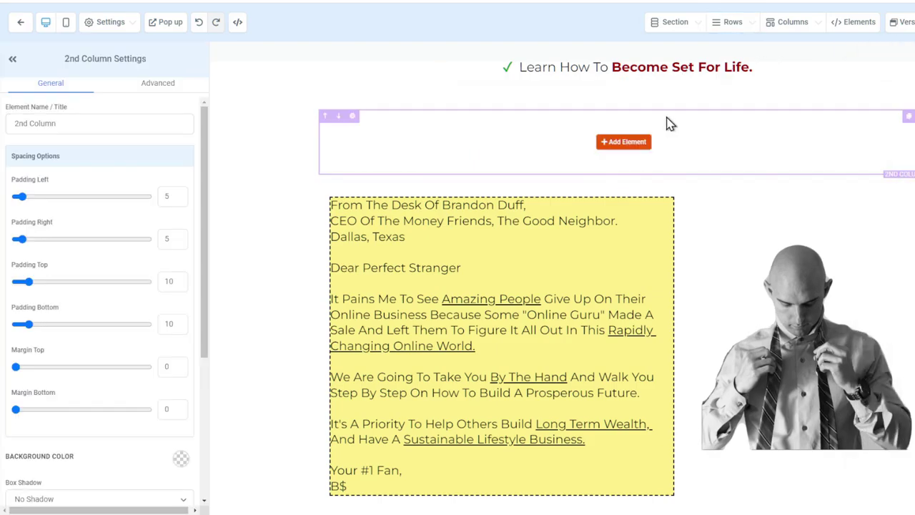
Find the empty column above the letter in the column list and give it a yellow background
click(786, 29)
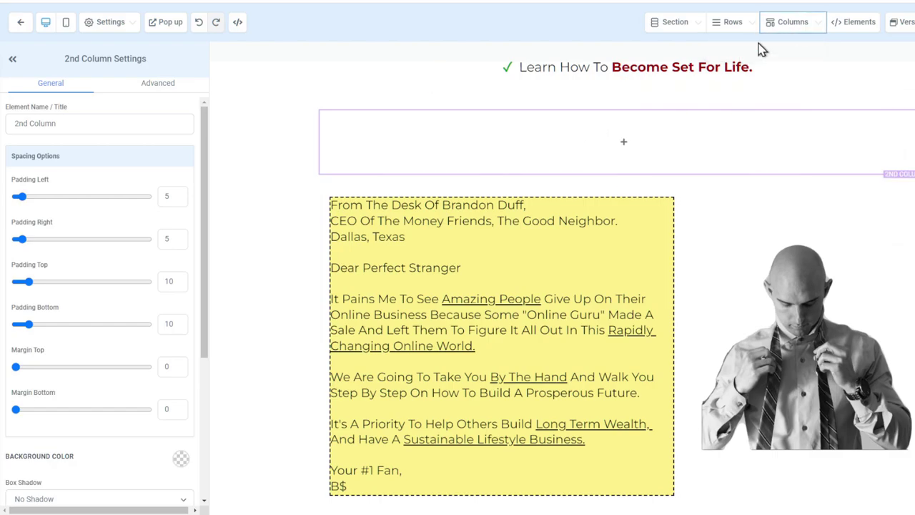
click(747, 50)
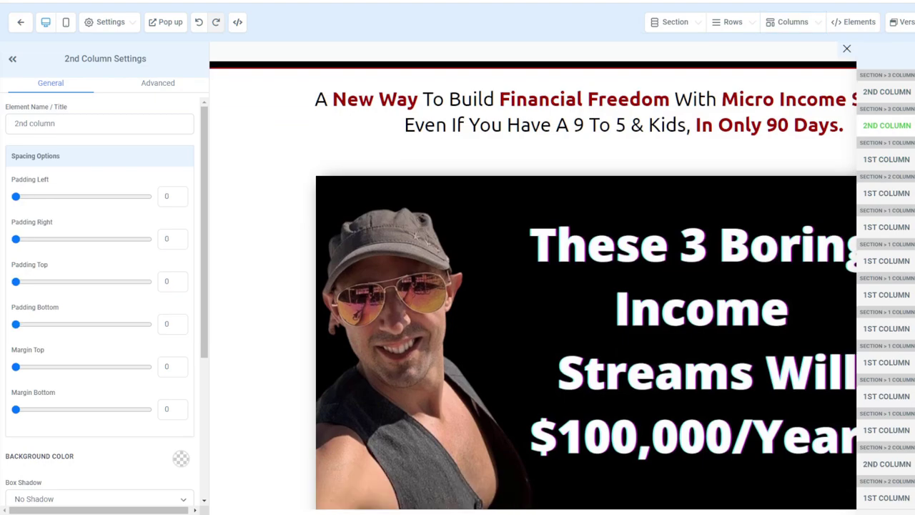
click(887, 159)
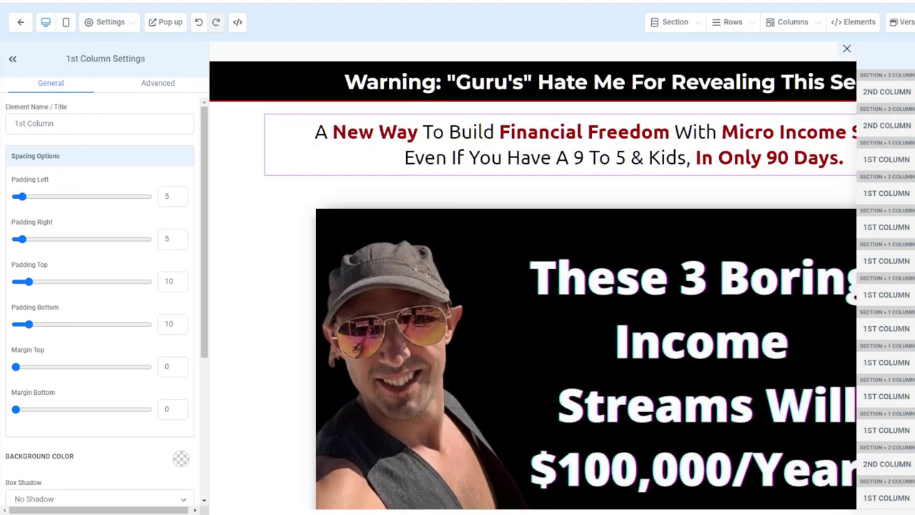
click(886, 193)
click(886, 294)
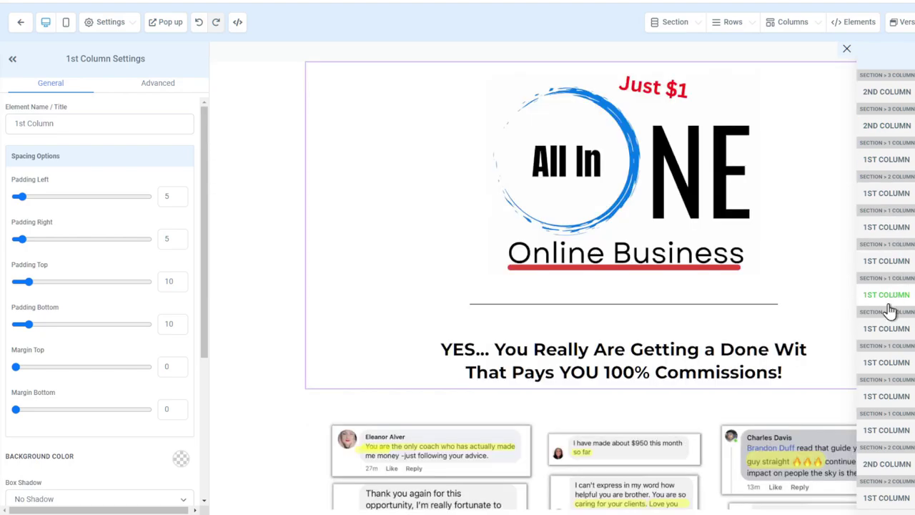
click(886, 430)
click(886, 464)
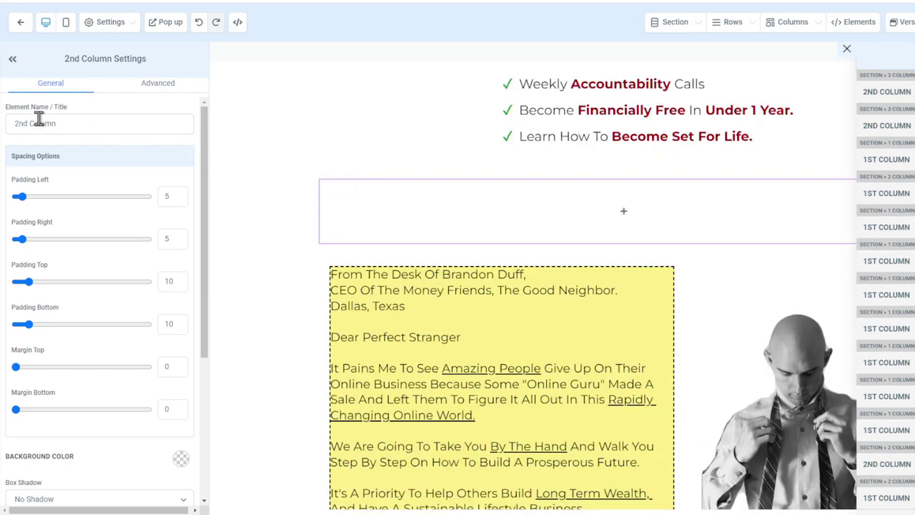
scroll(81, 353, down, 3)
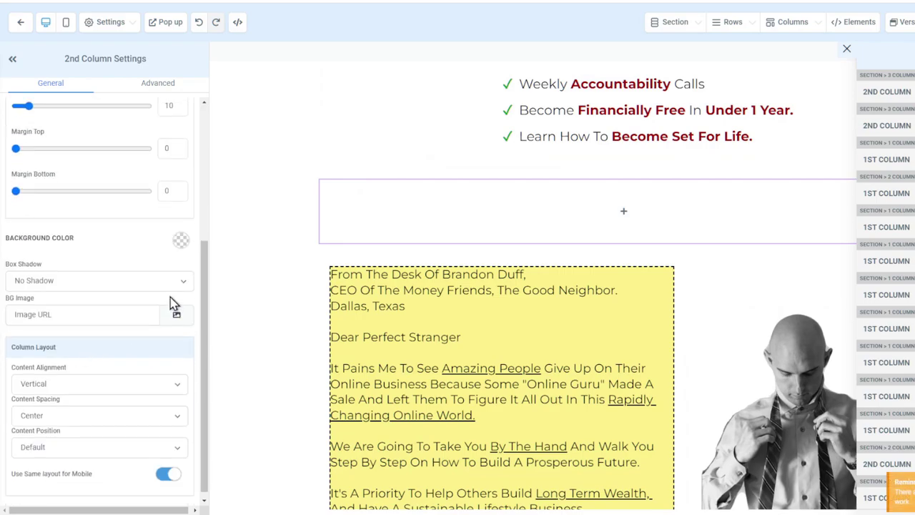
click(181, 243)
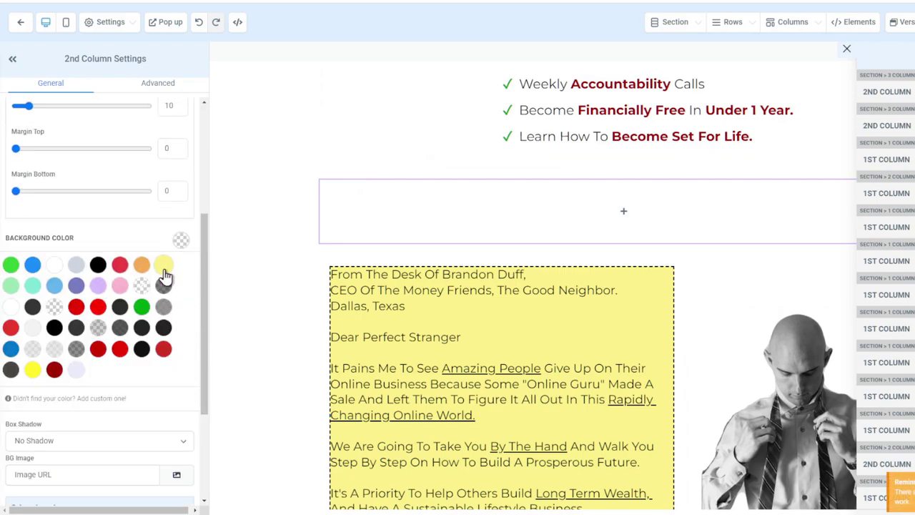
click(164, 268)
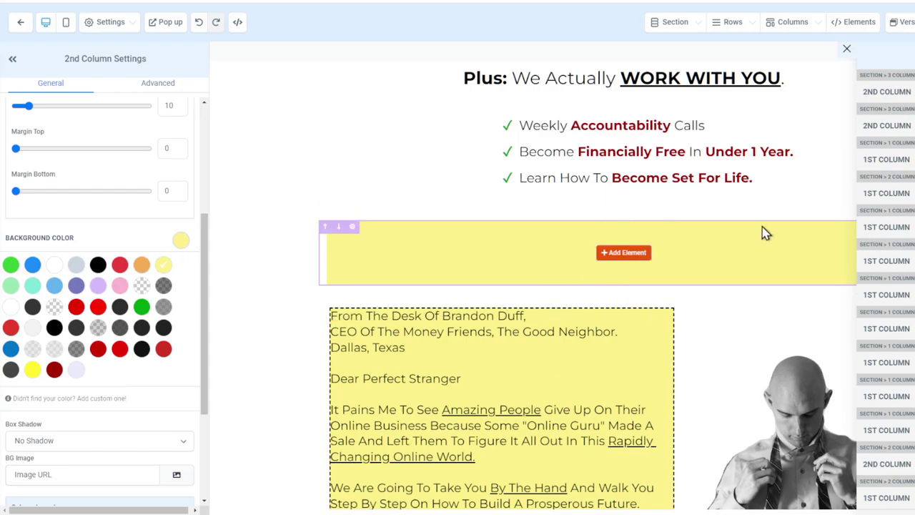
Close the column navigator and scroll back to the new yellow row
click(904, 72)
click(848, 50)
scroll(807, 278, down, 15)
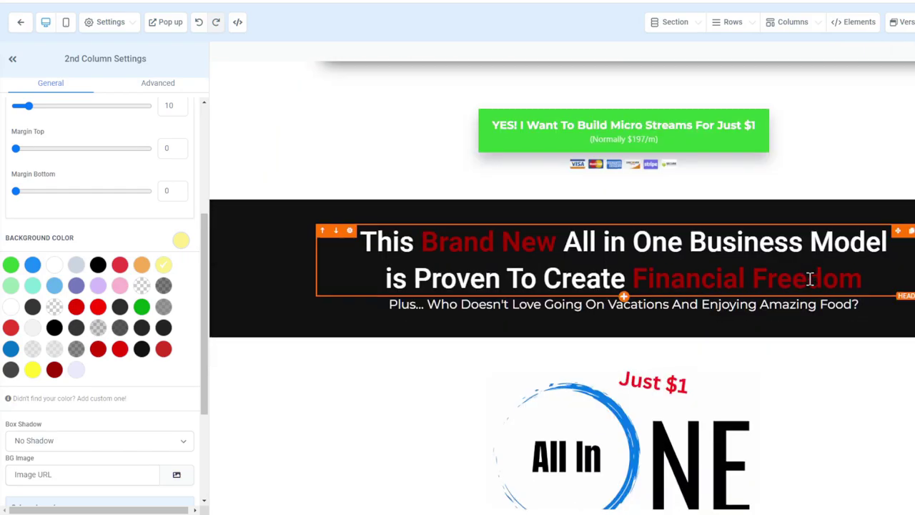
scroll(803, 275, down, 6)
scroll(841, 186, up, 2)
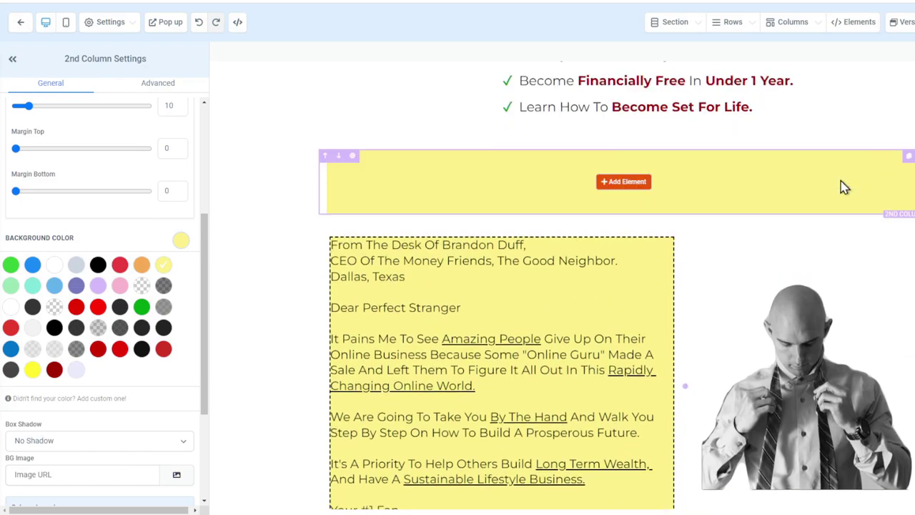
Delete the empty yellow row and select the chevron image between the sections
click(909, 163)
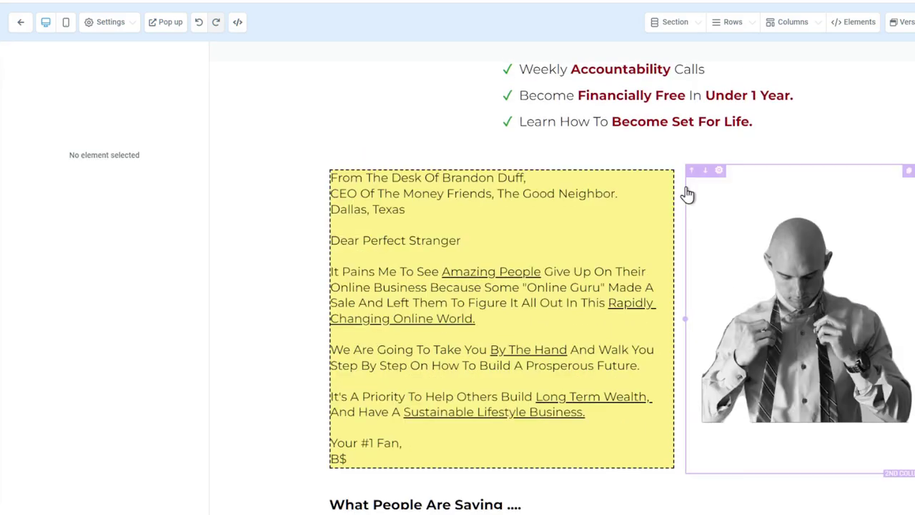
scroll(684, 194, down, 5)
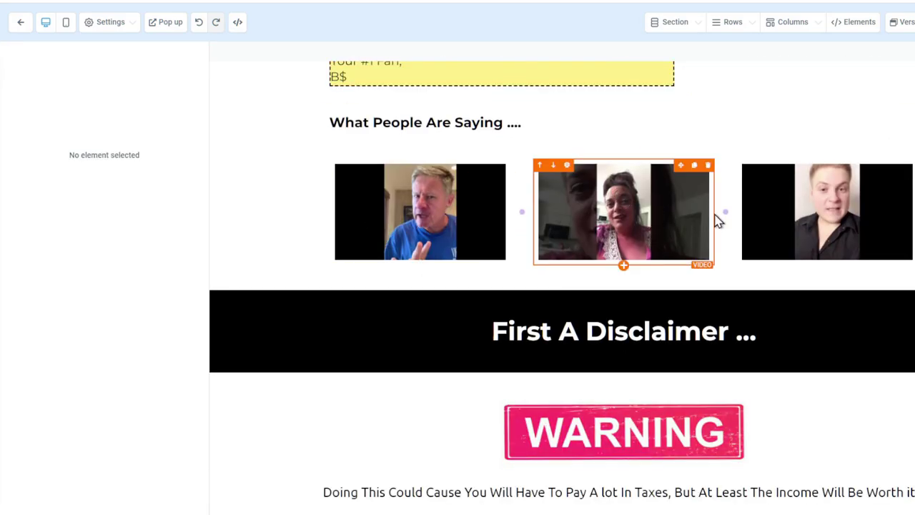
scroll(645, 363, down, 1)
scroll(646, 362, down, 11)
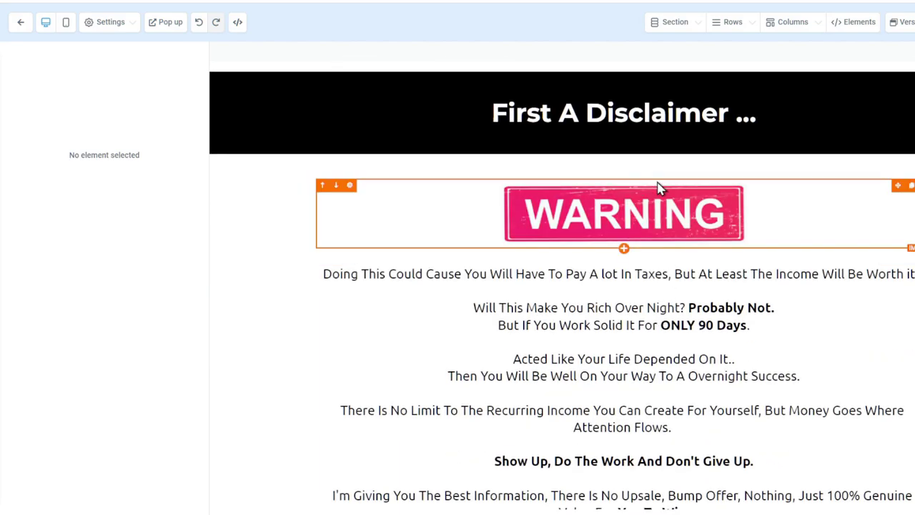
scroll(621, 194, up, 1)
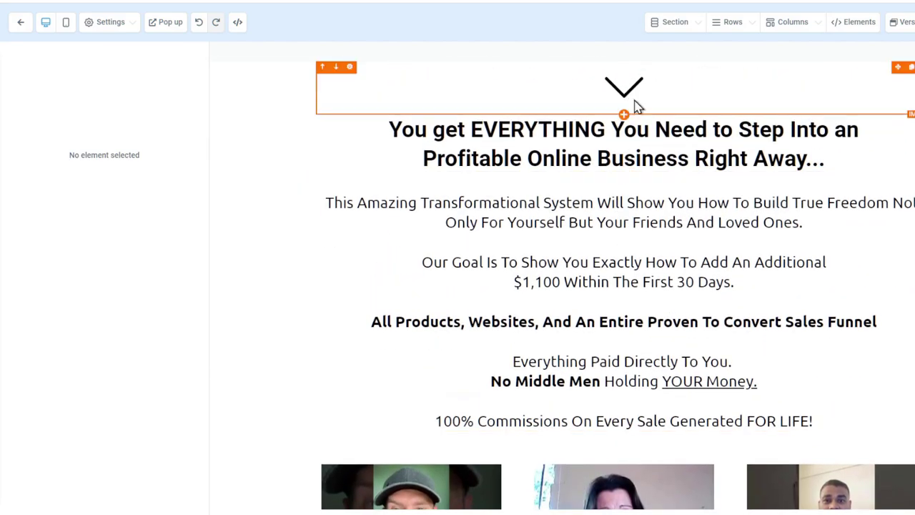
scroll(594, 217, up, 2)
click(633, 193)
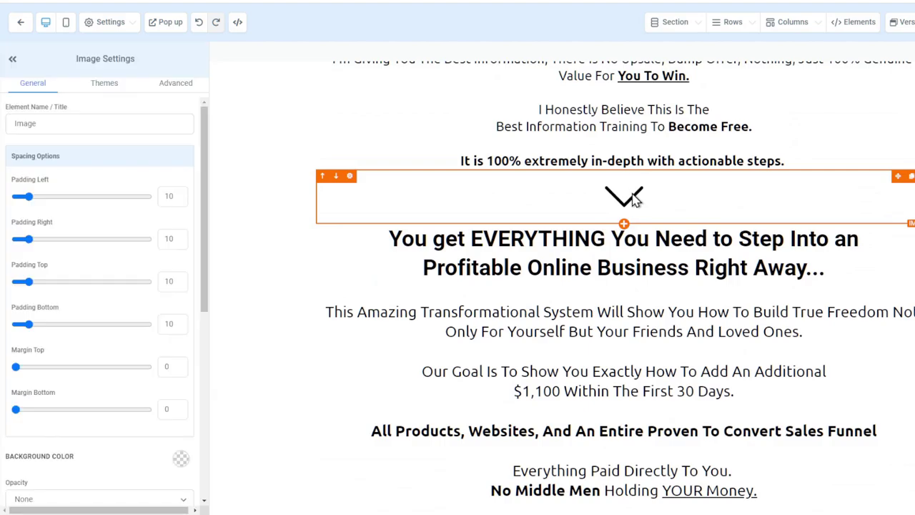
Select the Coaches bullet list, glance at the Add Element panel, and scroll to Color Options
scroll(607, 275, down, 6)
scroll(607, 275, down, 7)
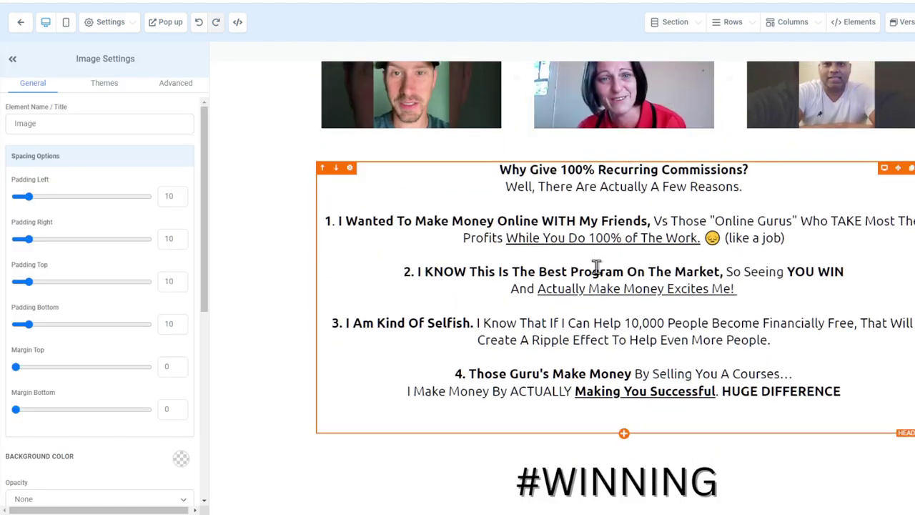
scroll(600, 328, down, 4)
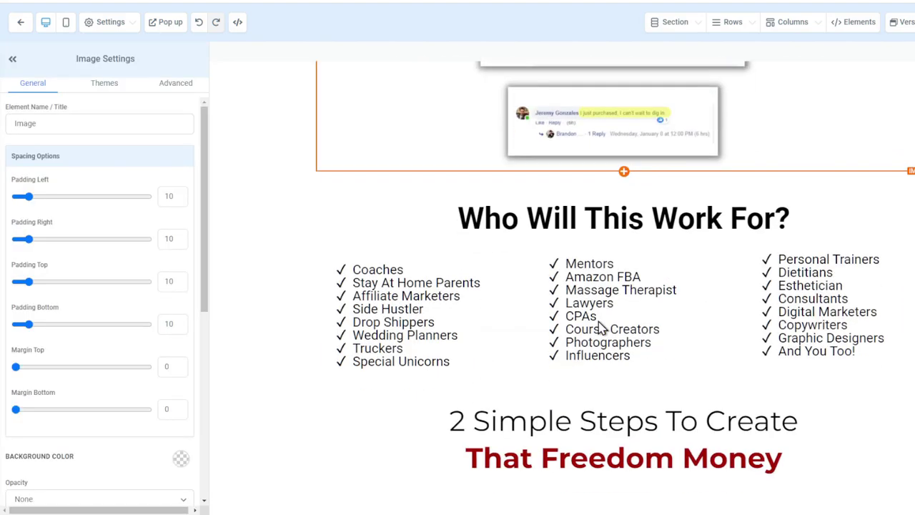
click(398, 161)
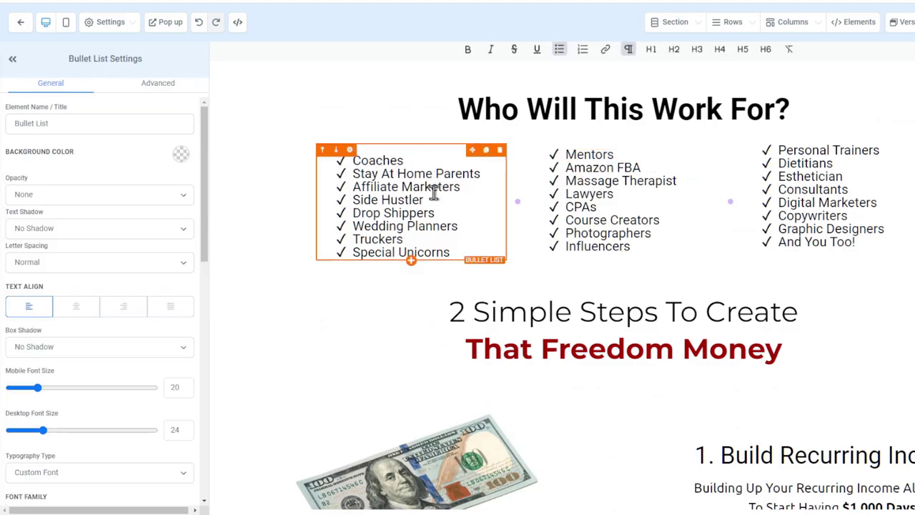
mouse_move(858, 21)
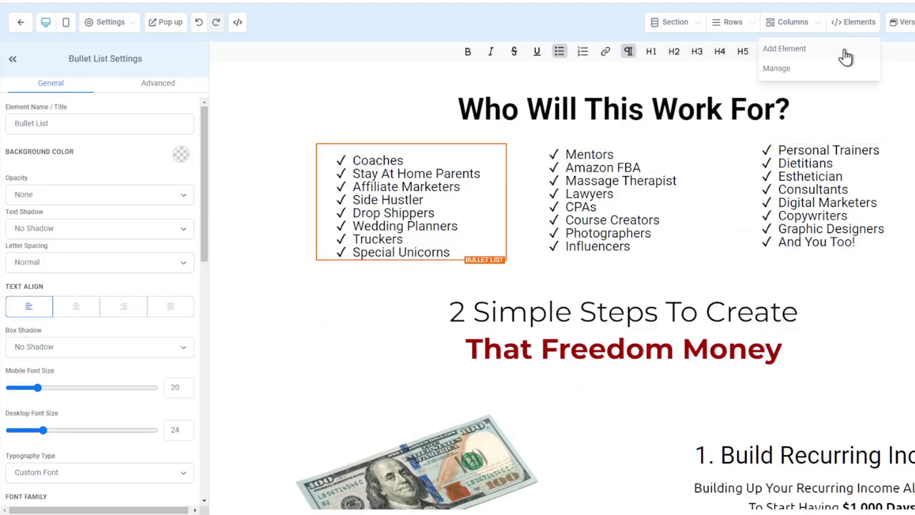
click(843, 52)
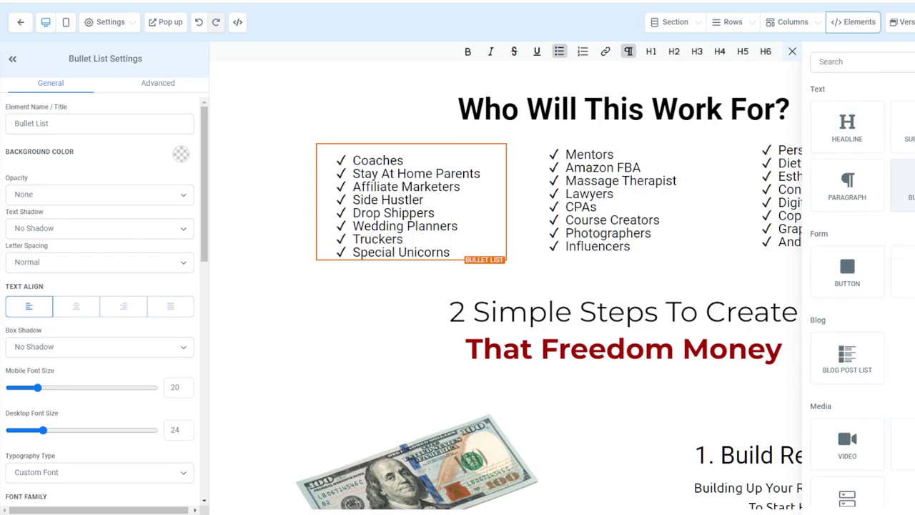
click(448, 186)
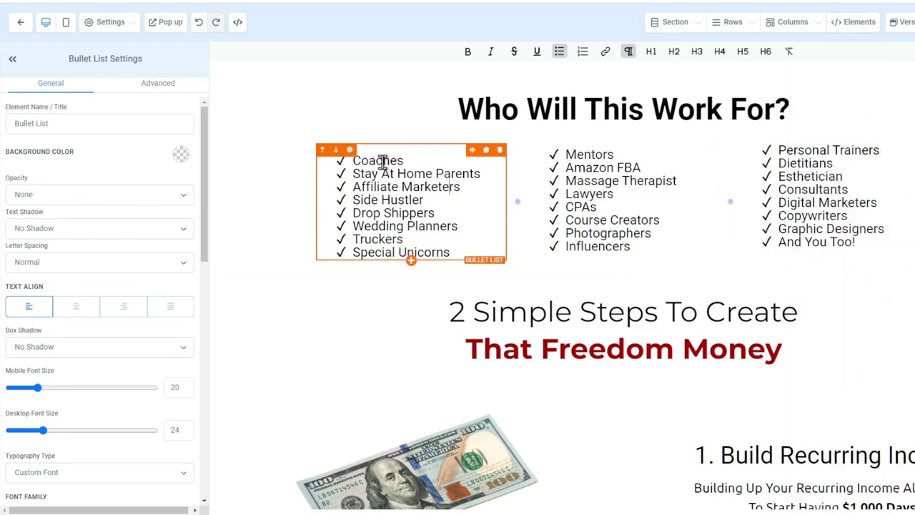
scroll(107, 226, down, 5)
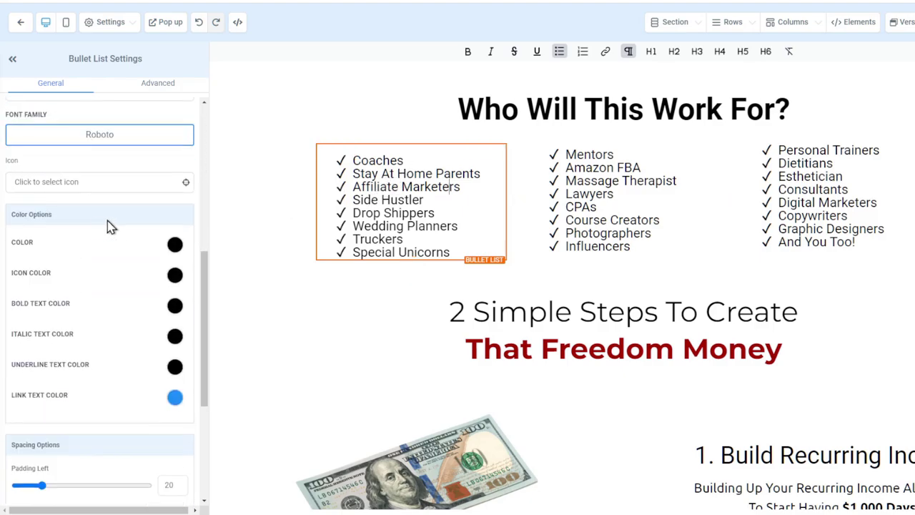
click(175, 275)
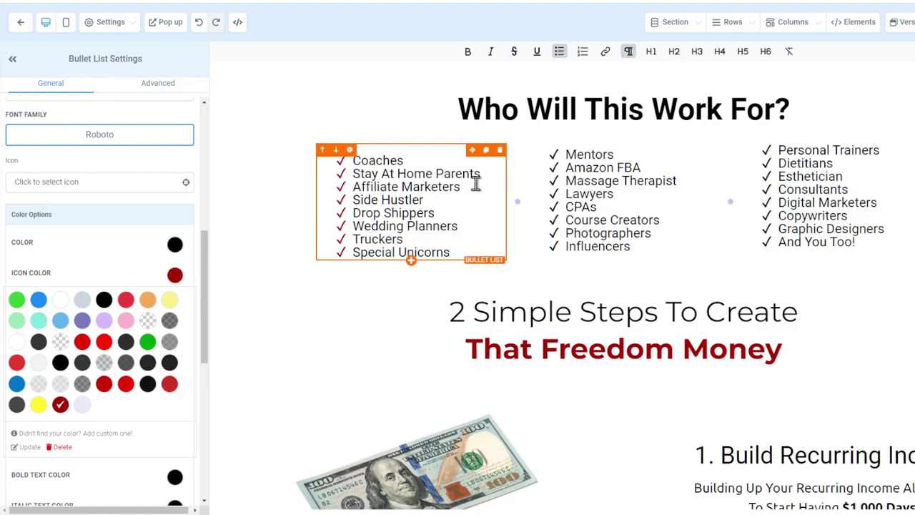
click(572, 207)
click(61, 405)
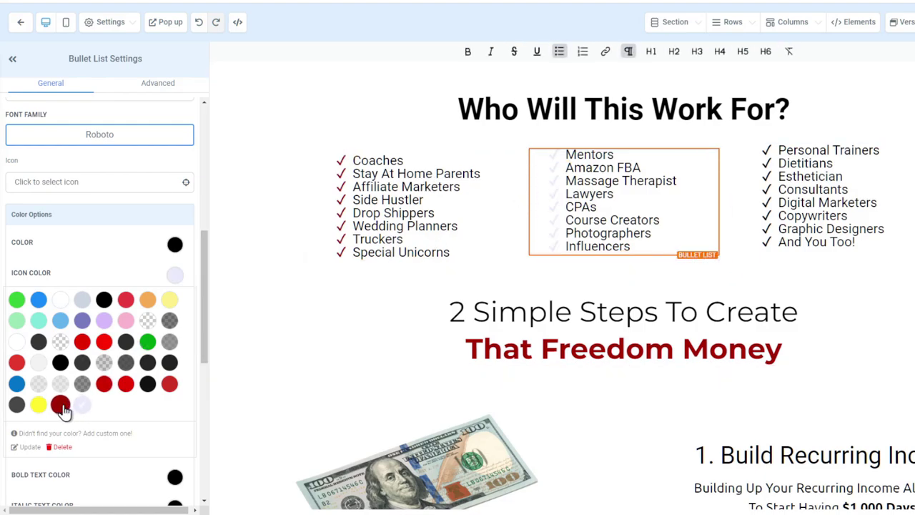
click(786, 188)
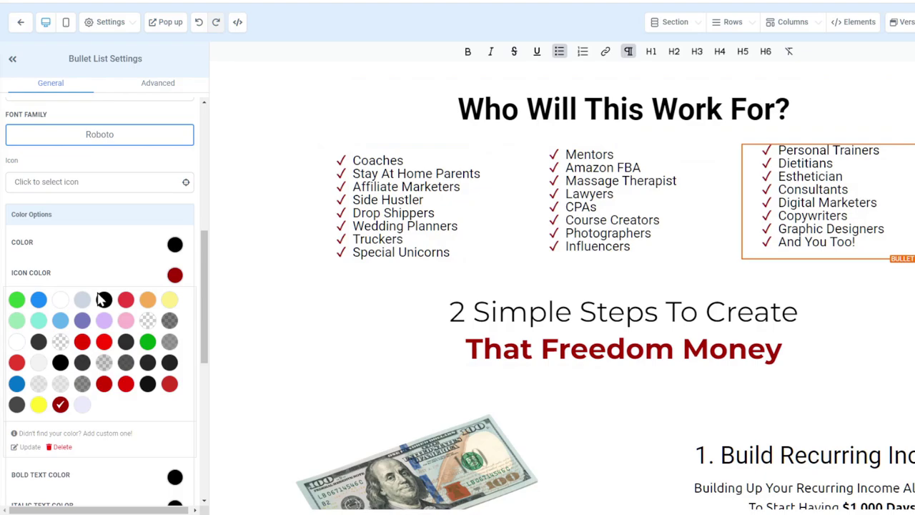
click(638, 205)
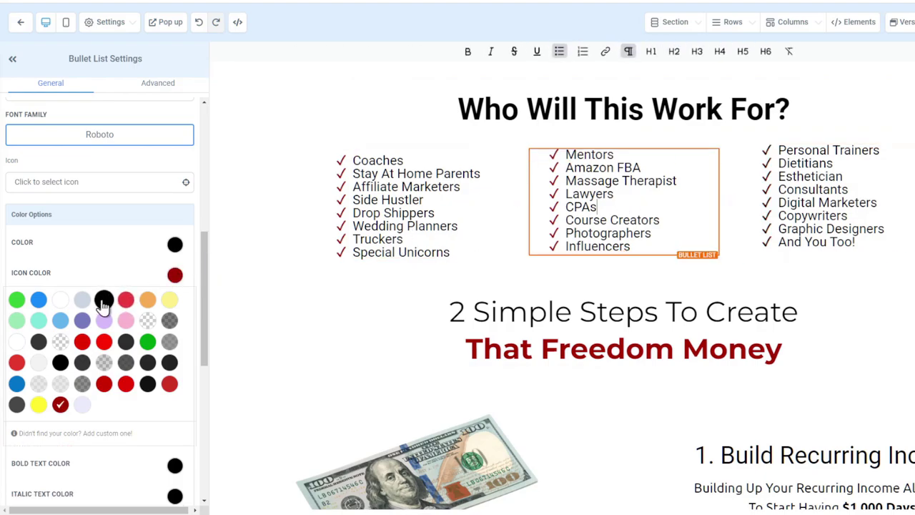
click(403, 207)
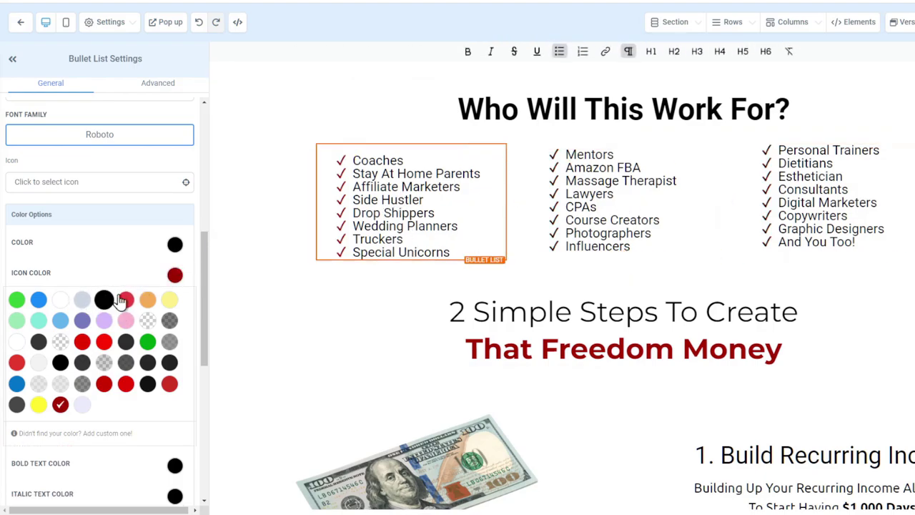
click(113, 299)
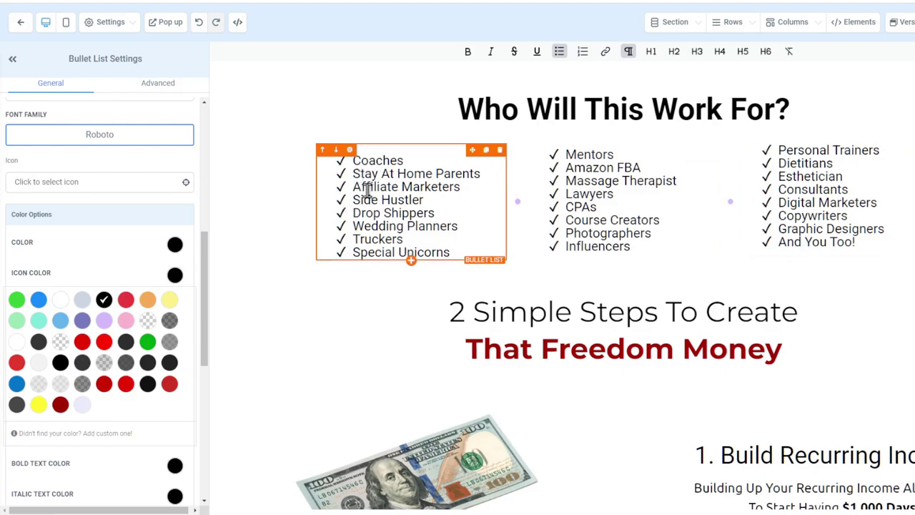
click(172, 274)
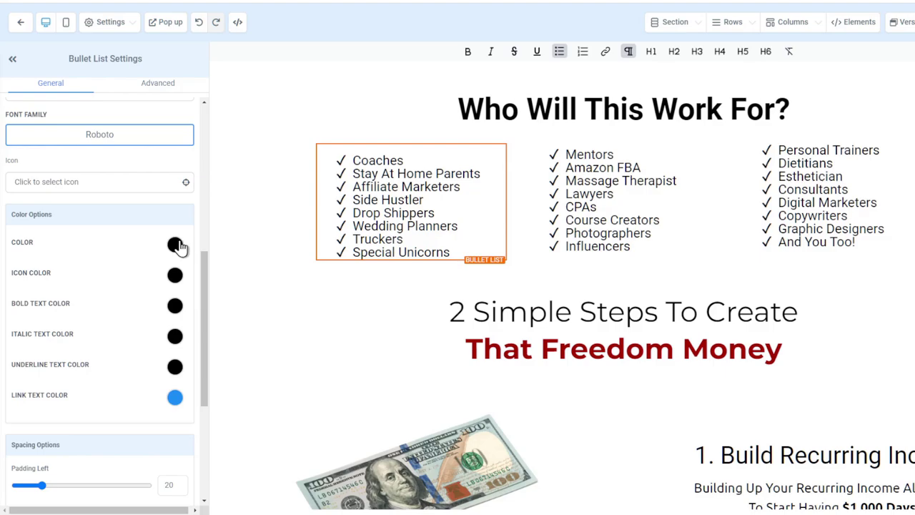
click(175, 244)
Make the Coaches list text dark red and set 'Home' in Stay At Home Parents to plain weight
click(60, 373)
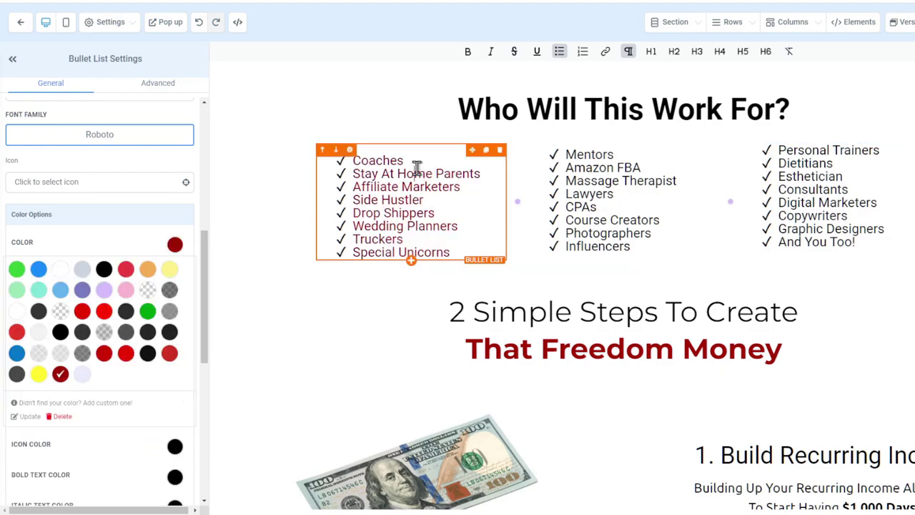
drag(416, 167, 397, 175)
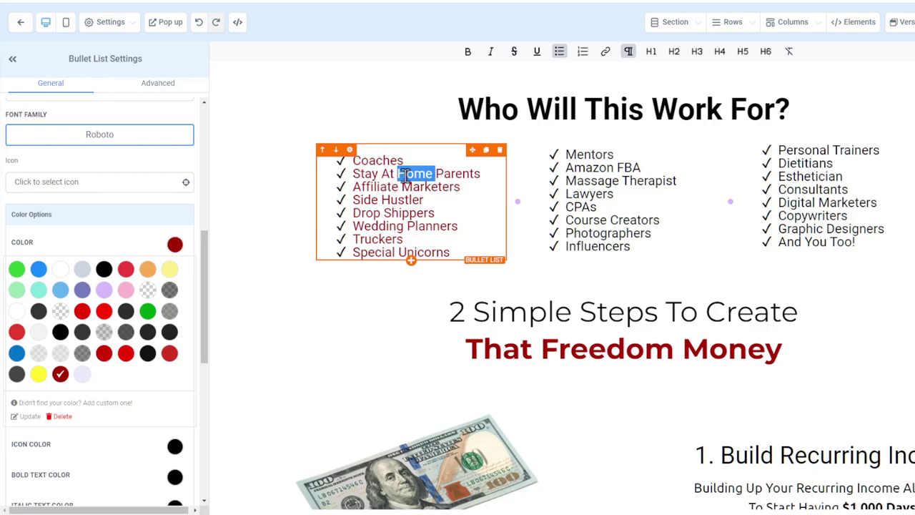
key(ctrl+b)
click(451, 206)
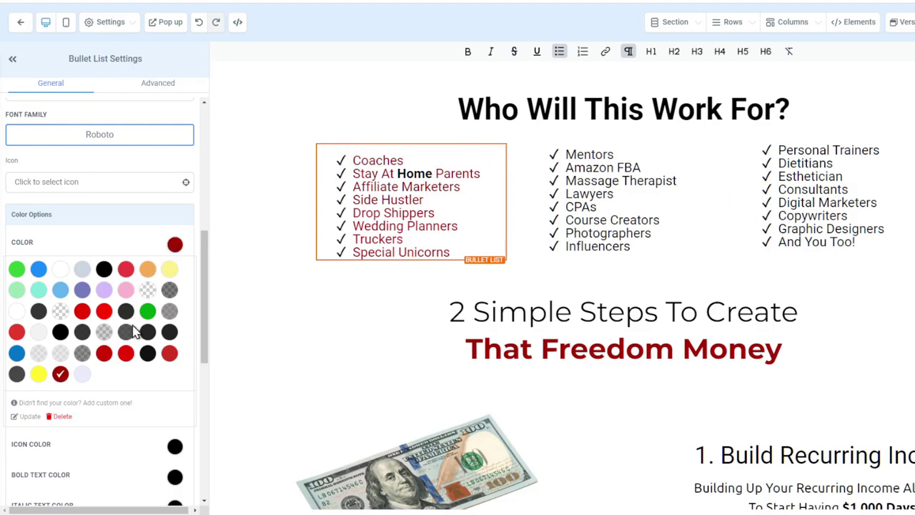
scroll(122, 316, down, 2)
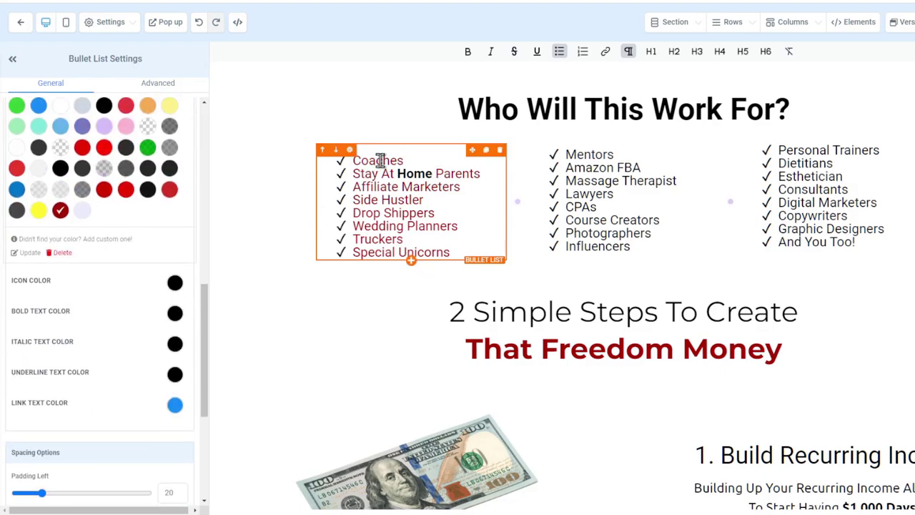
drag(432, 174, 403, 174)
key(ctrl+b)
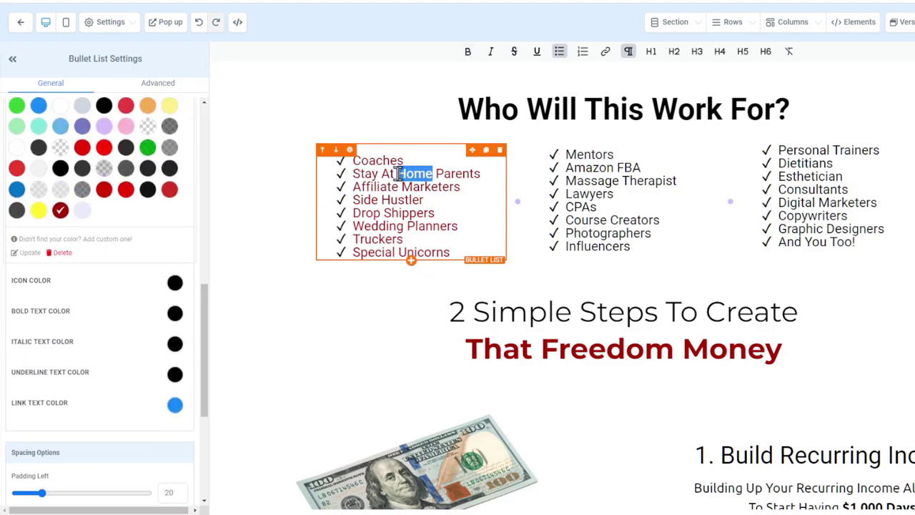
click(406, 226)
Select the second bullet list of professions and scroll down the page
scroll(164, 277, up, 1)
scroll(143, 264, up, 2)
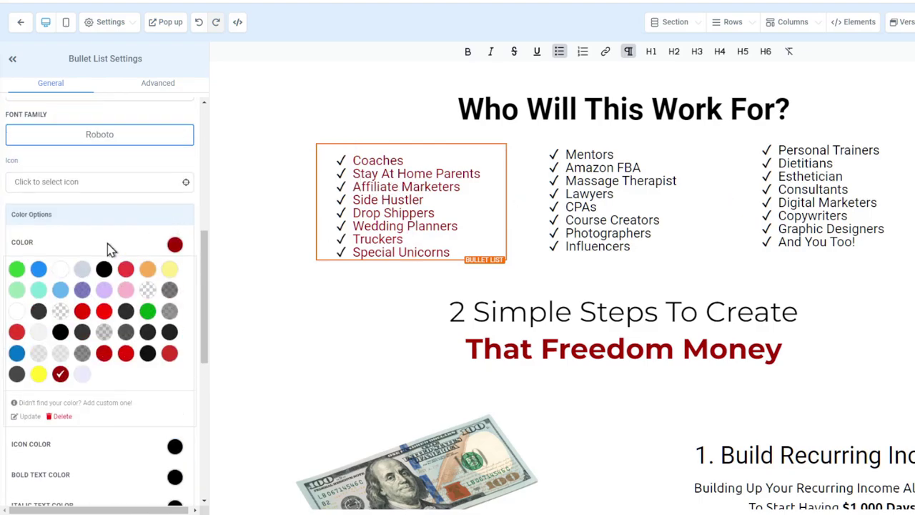
click(104, 268)
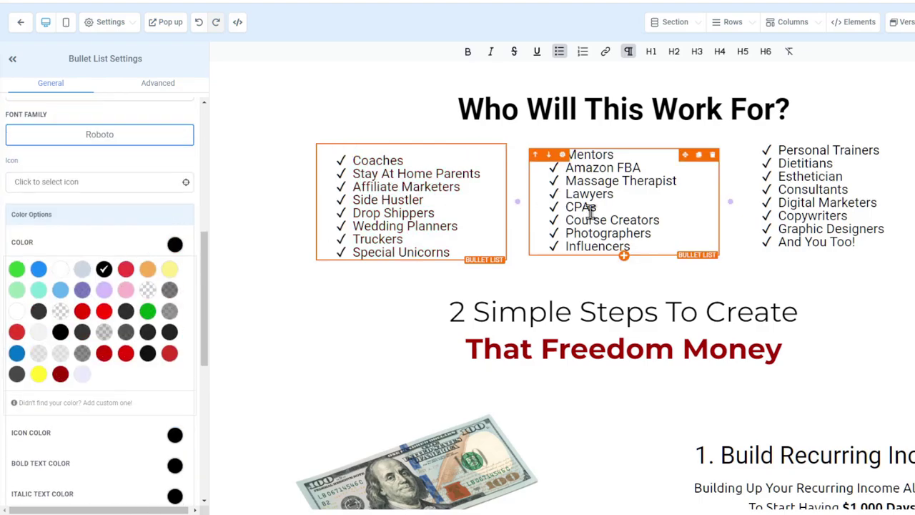
scroll(588, 298, down, 2)
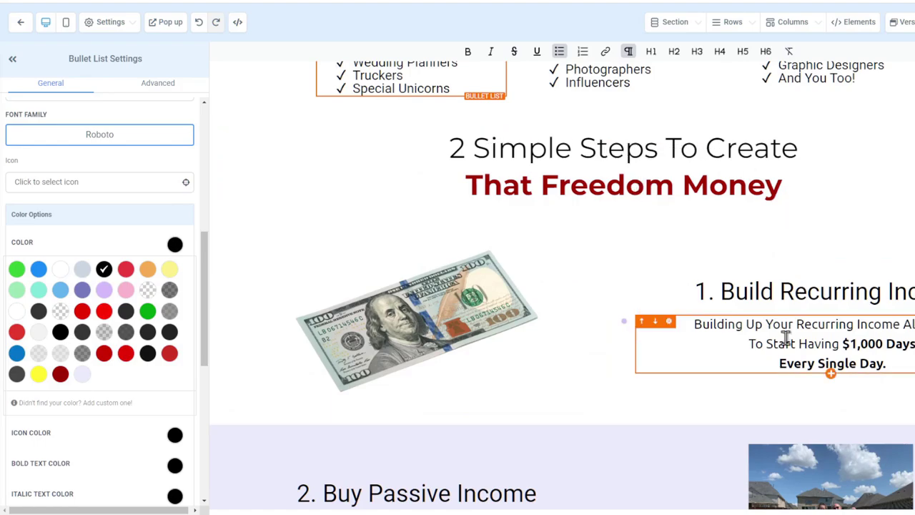
scroll(751, 320, down, 4)
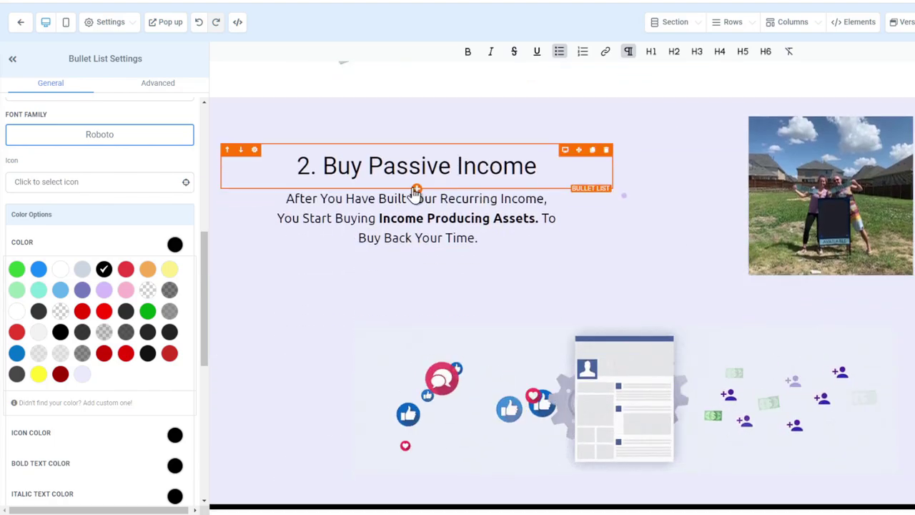
scroll(772, 300, down, 2)
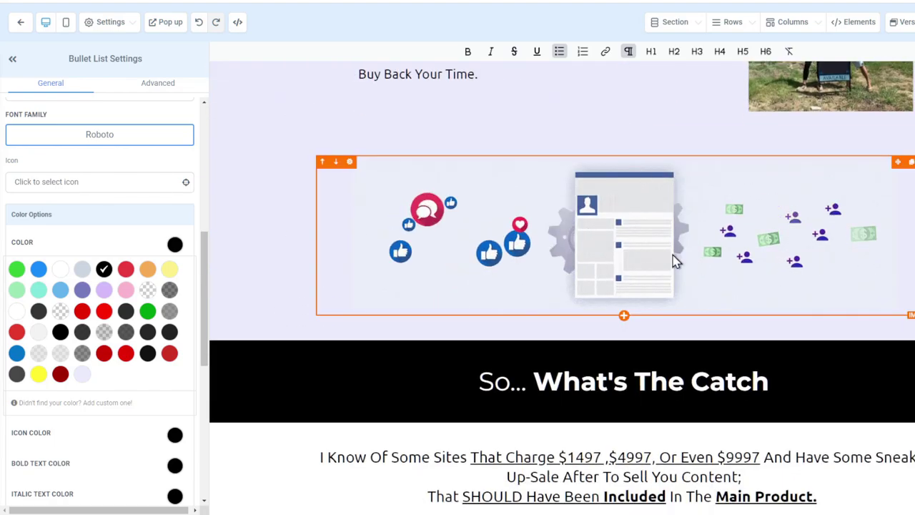
scroll(718, 270, down, 3)
scroll(719, 269, down, 2)
scroll(717, 266, up, 1)
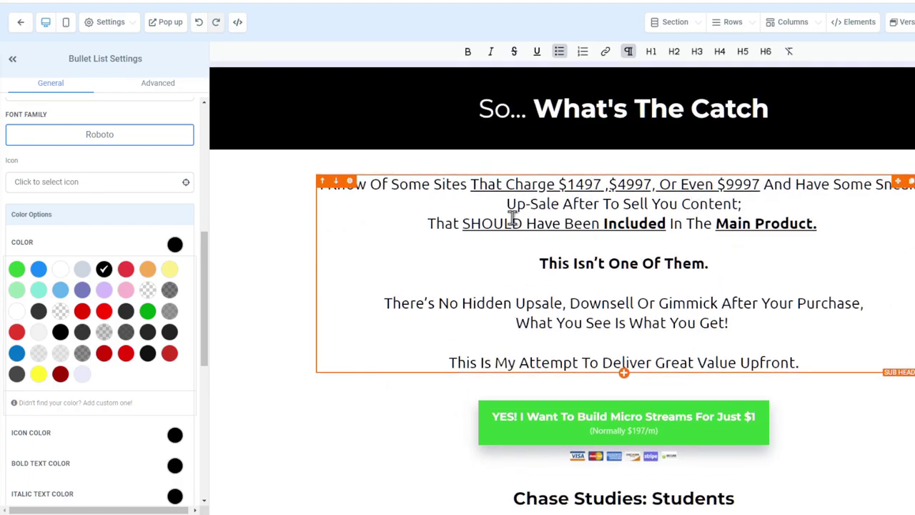
click(817, 100)
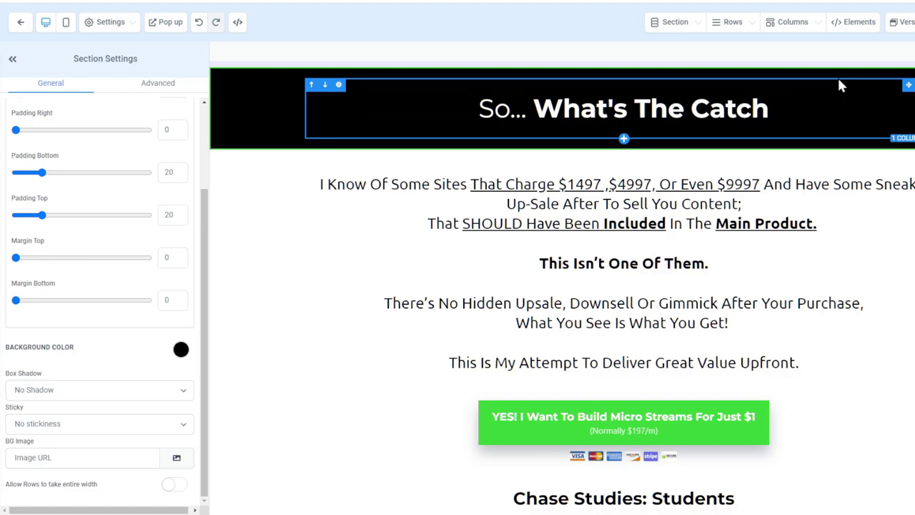
drag(764, 116, 475, 114)
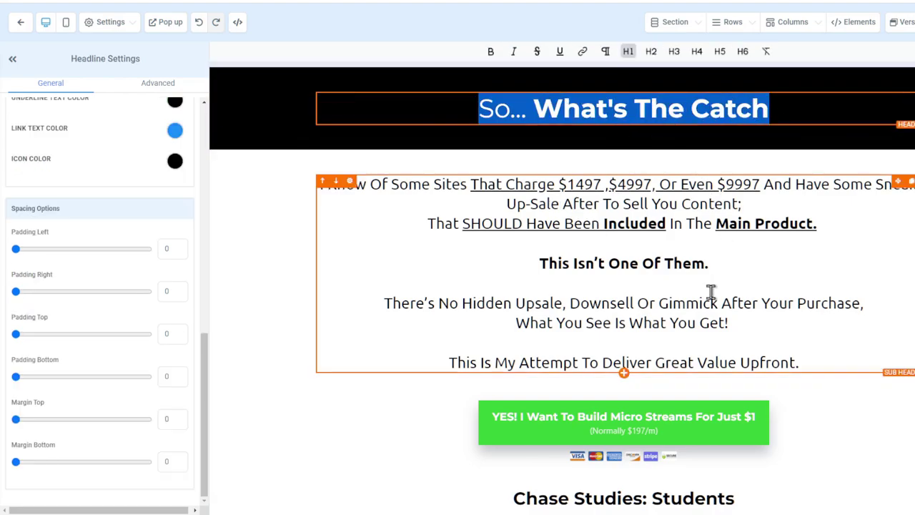
scroll(710, 291, down, 5)
scroll(598, 210, up, 2)
click(636, 217)
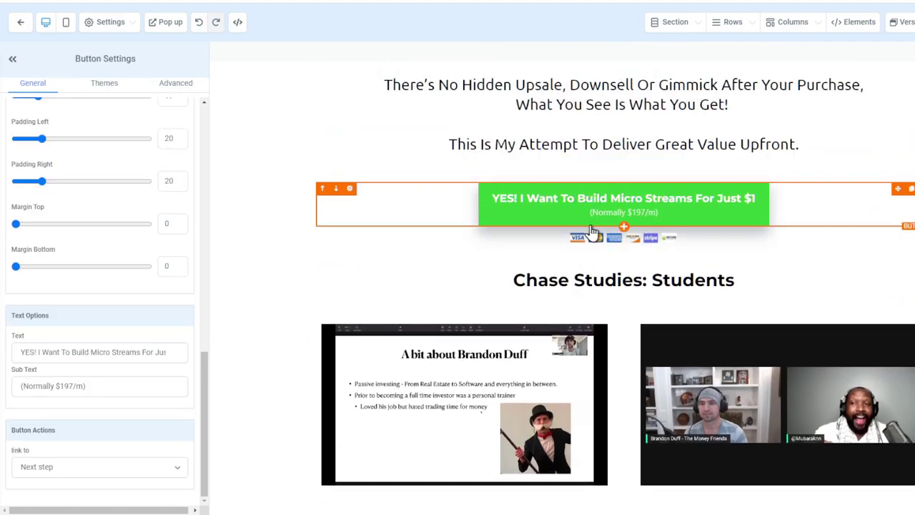
scroll(642, 234, down, 10)
scroll(644, 234, down, 9)
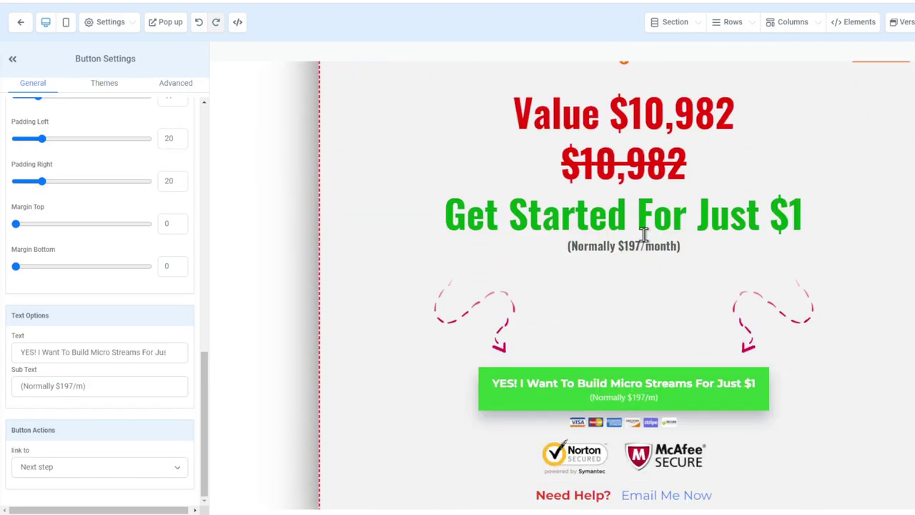
scroll(611, 296, up, 2)
scroll(611, 296, down, 14)
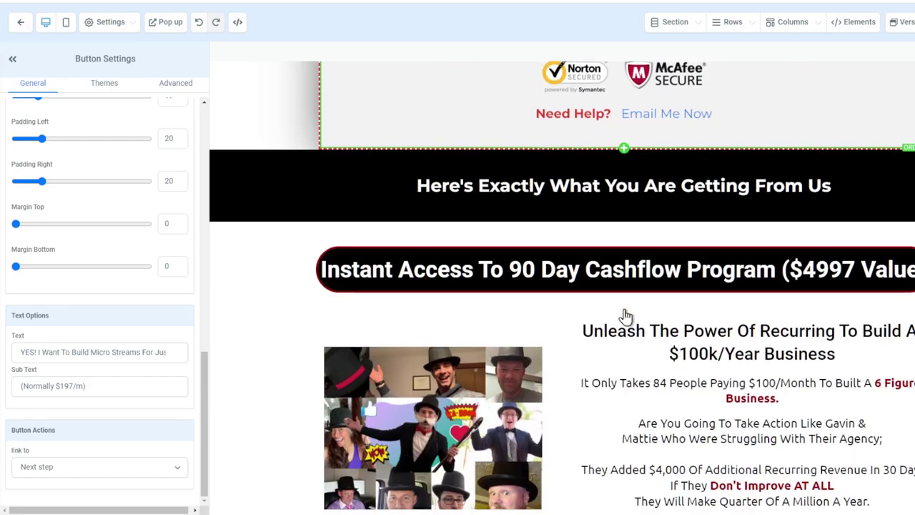
scroll(680, 163, down, 18)
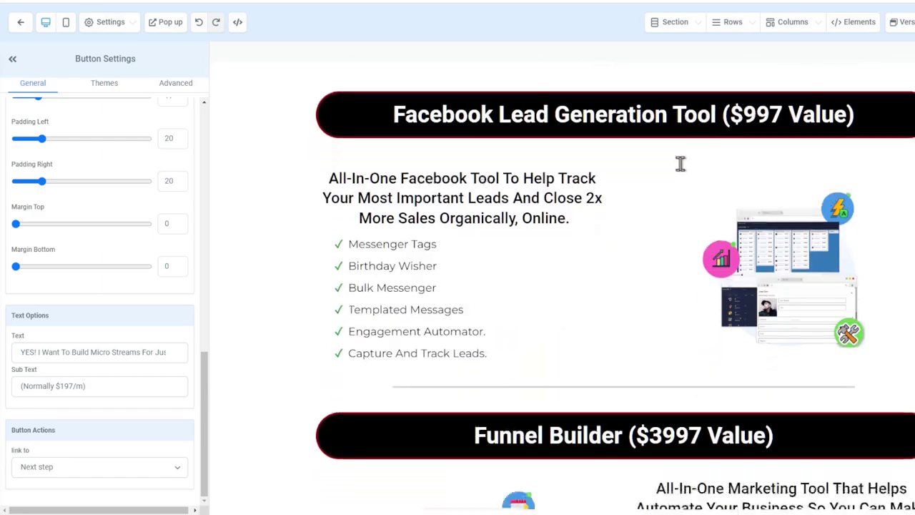
scroll(682, 175, down, 20)
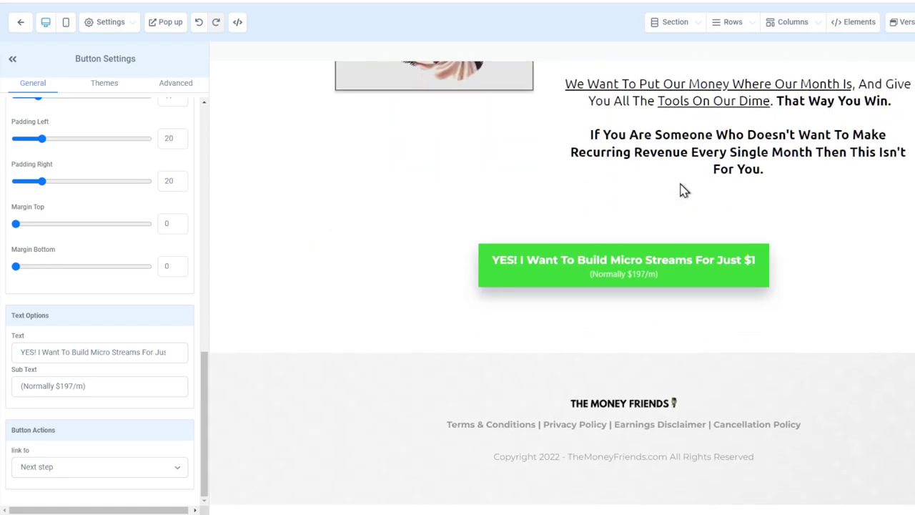
click(856, 28)
click(784, 48)
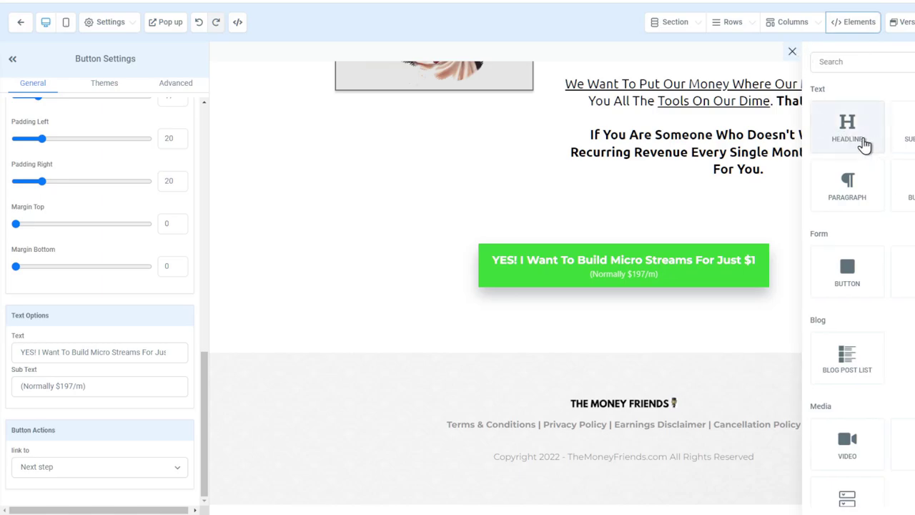
scroll(642, 158, up, 2)
scroll(642, 158, up, 20)
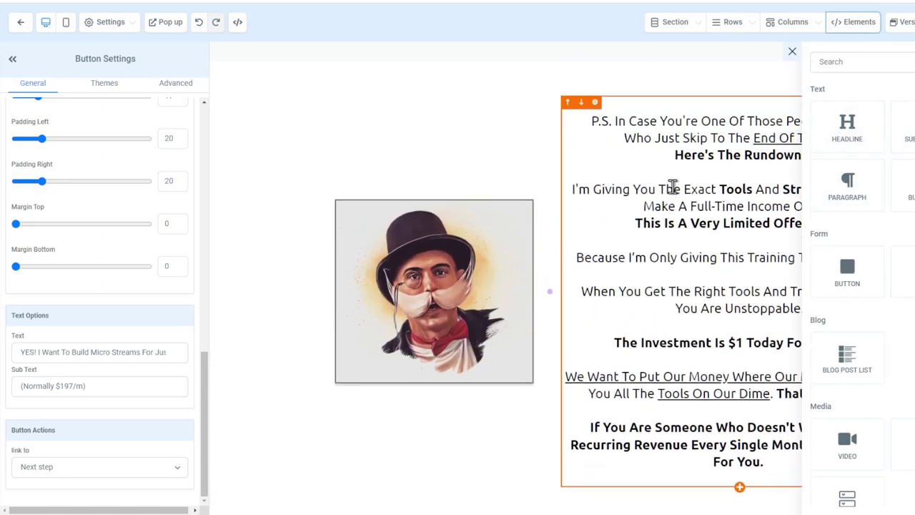
scroll(682, 194, up, 1)
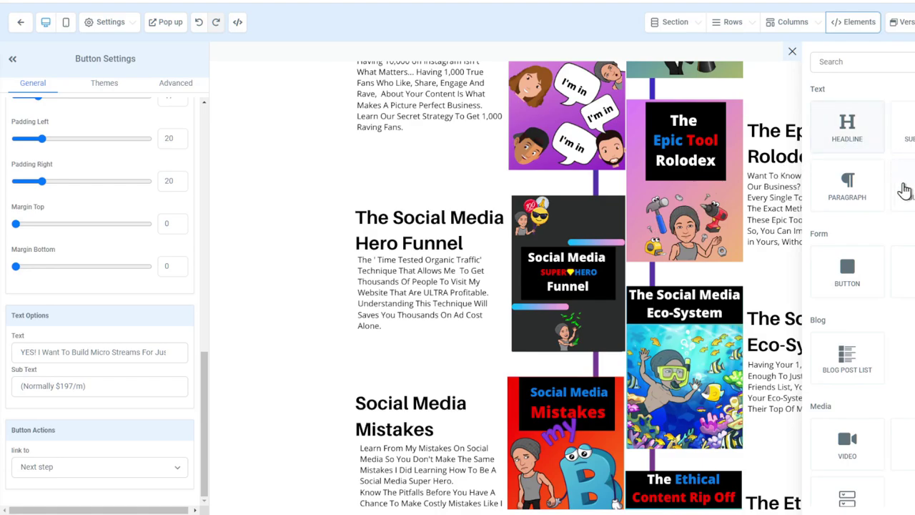
scroll(904, 214, down, 2)
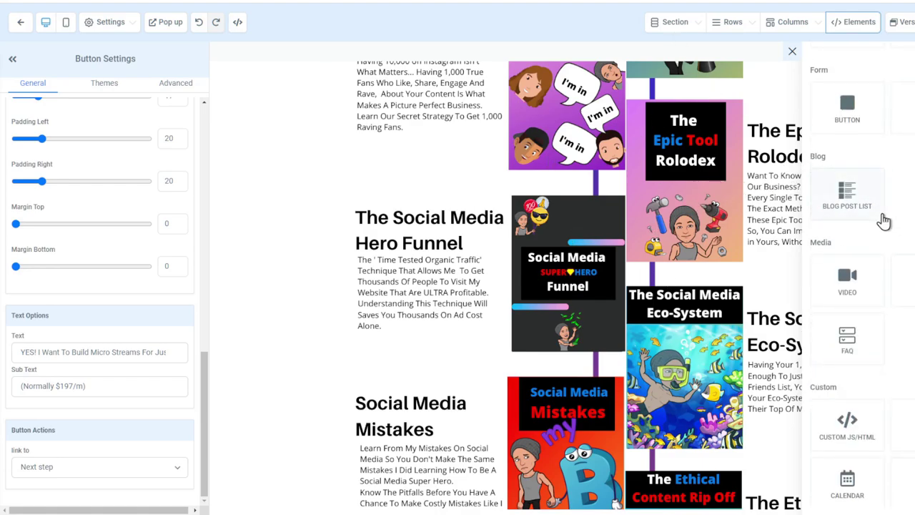
scroll(719, 317, down, 15)
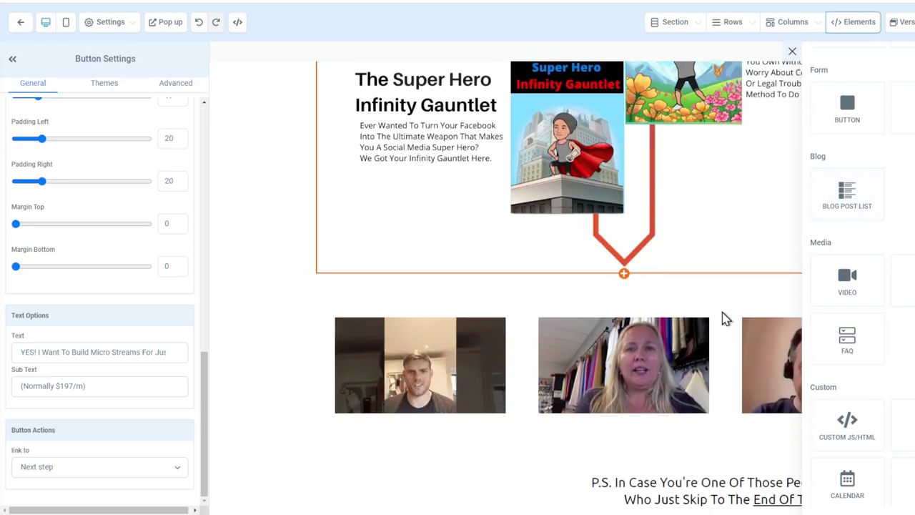
drag(858, 212, 700, 99)
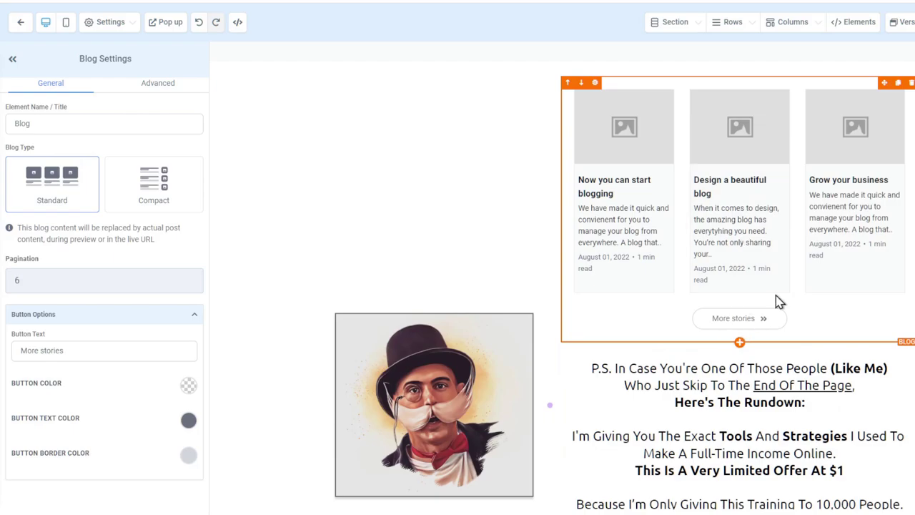
Replace the trial blog list with a Separated-style FAQ accordion below the final green button
click(911, 83)
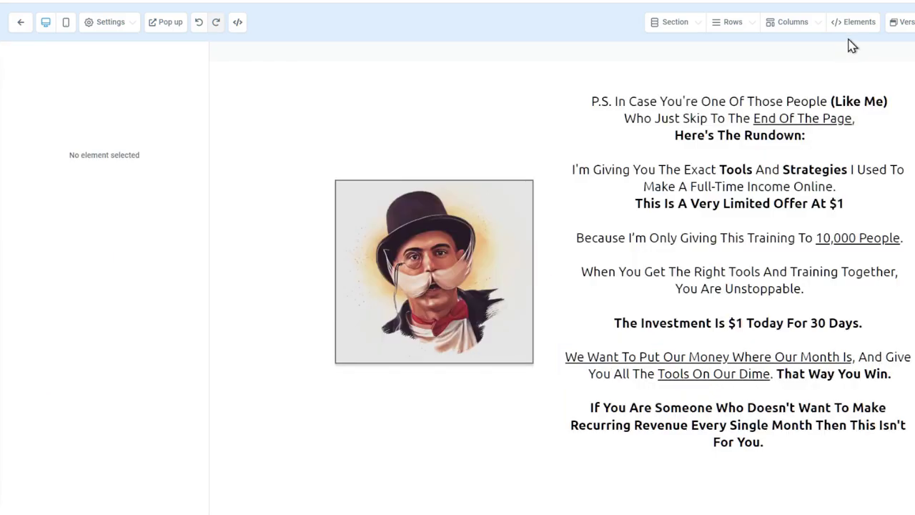
click(843, 45)
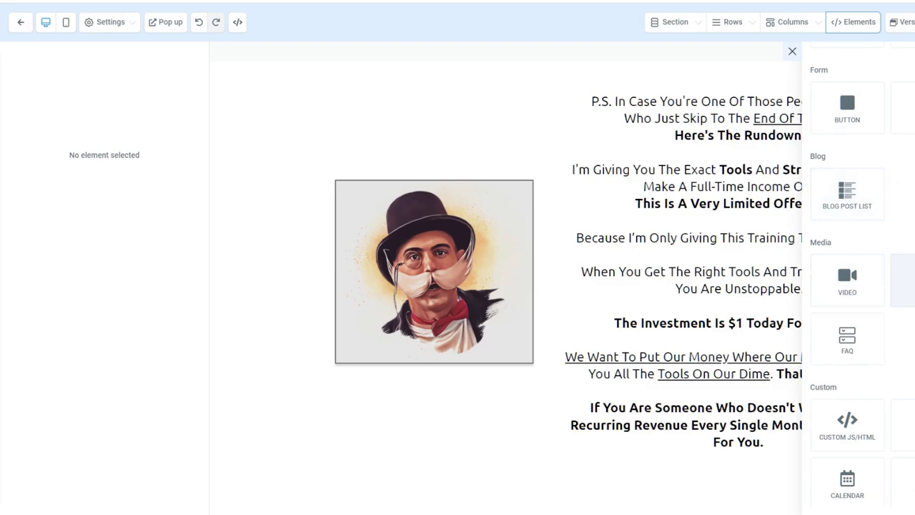
scroll(909, 284, down, 3)
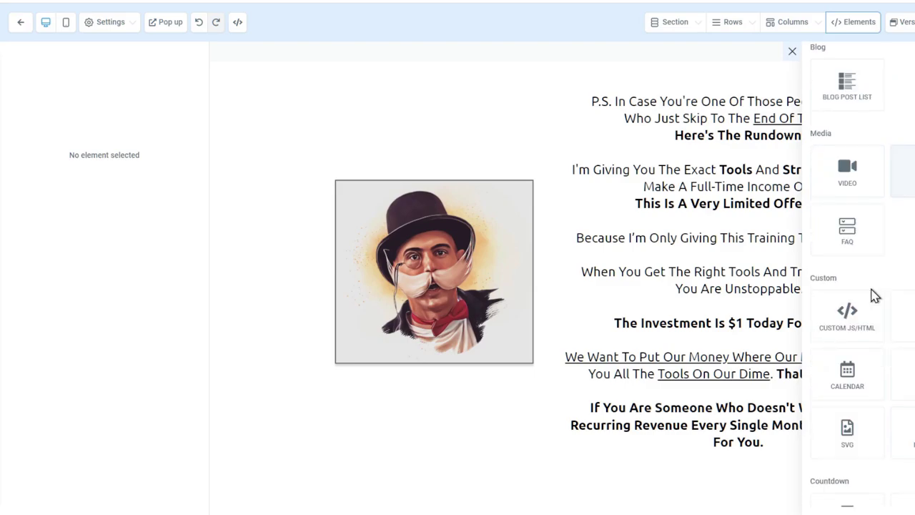
drag(862, 250, 704, 416)
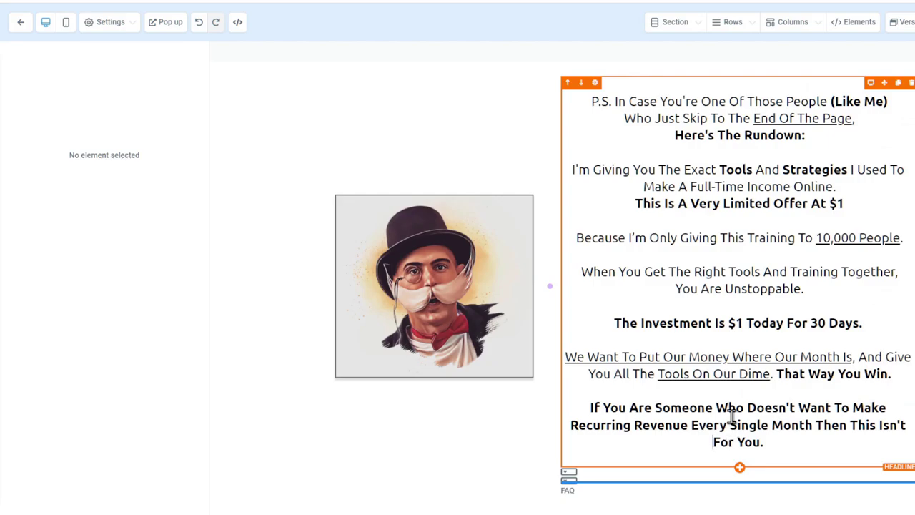
scroll(791, 384, down, 5)
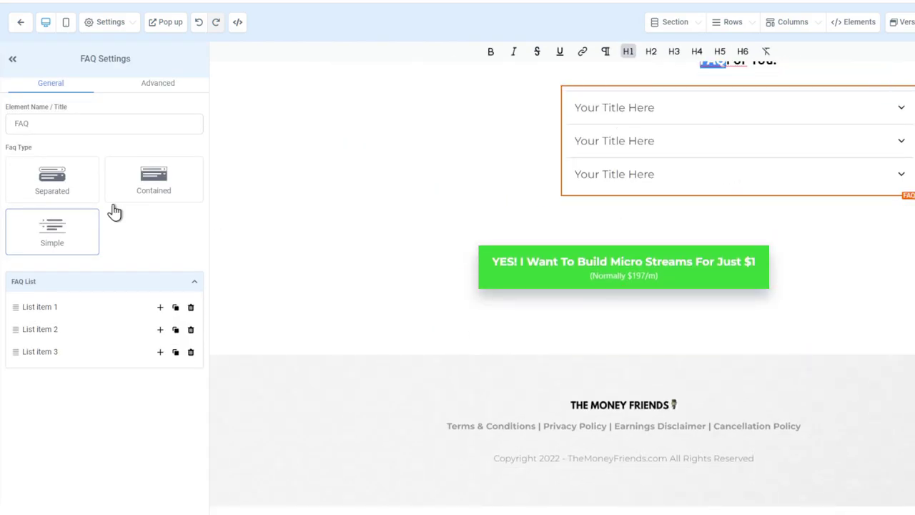
click(86, 191)
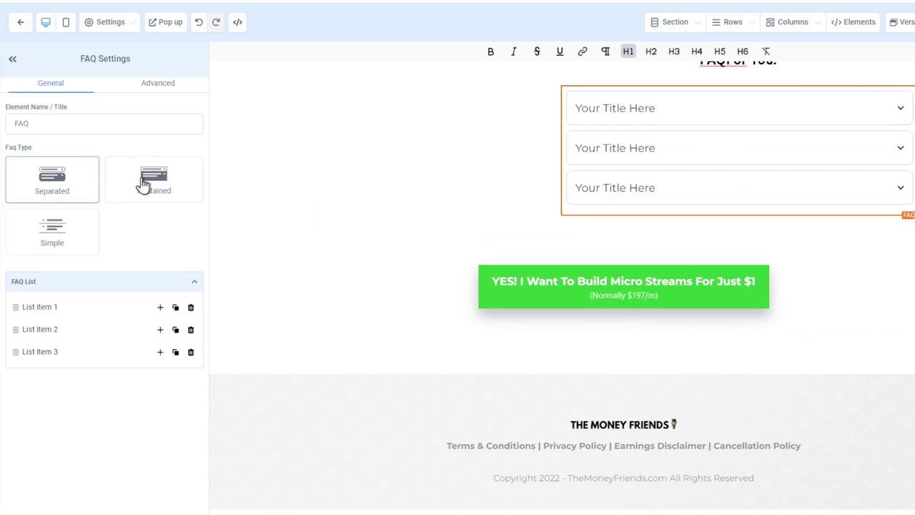
click(143, 184)
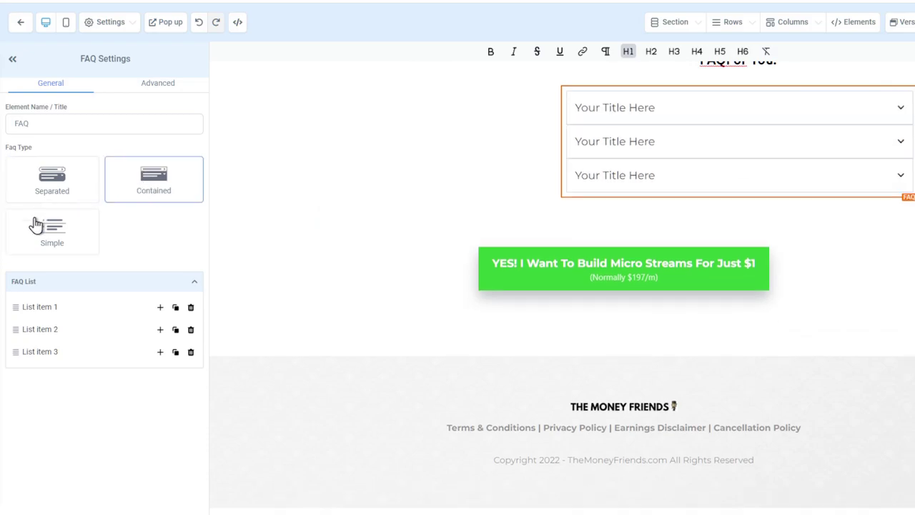
click(51, 187)
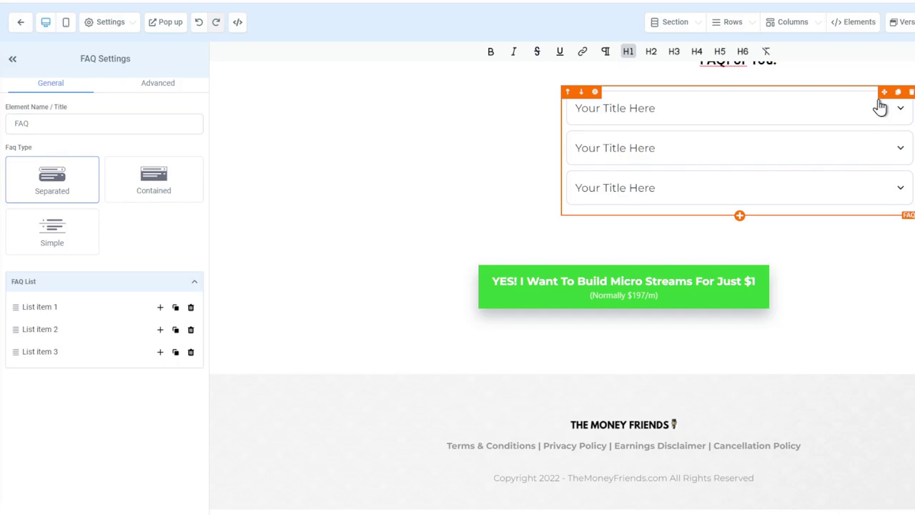
drag(883, 93, 653, 342)
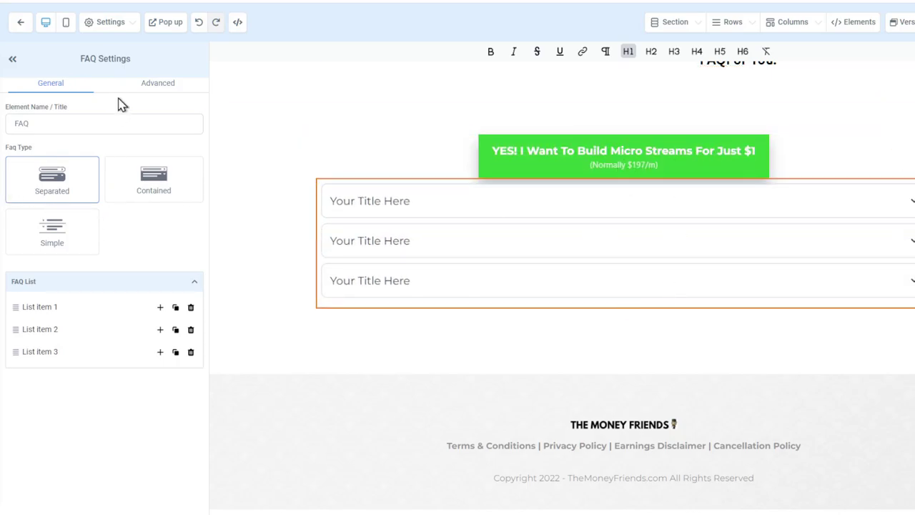
Give the green call-to-action button a bottom margin of 63
click(139, 91)
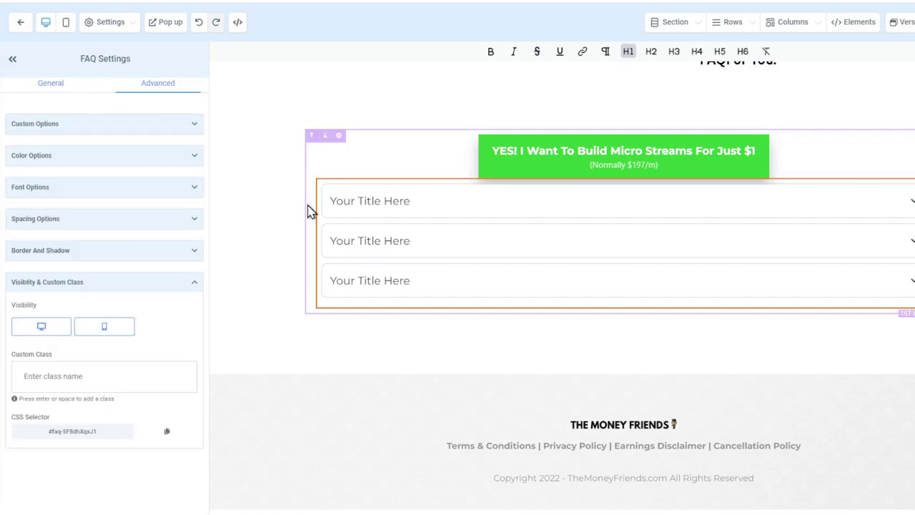
click(472, 190)
click(413, 176)
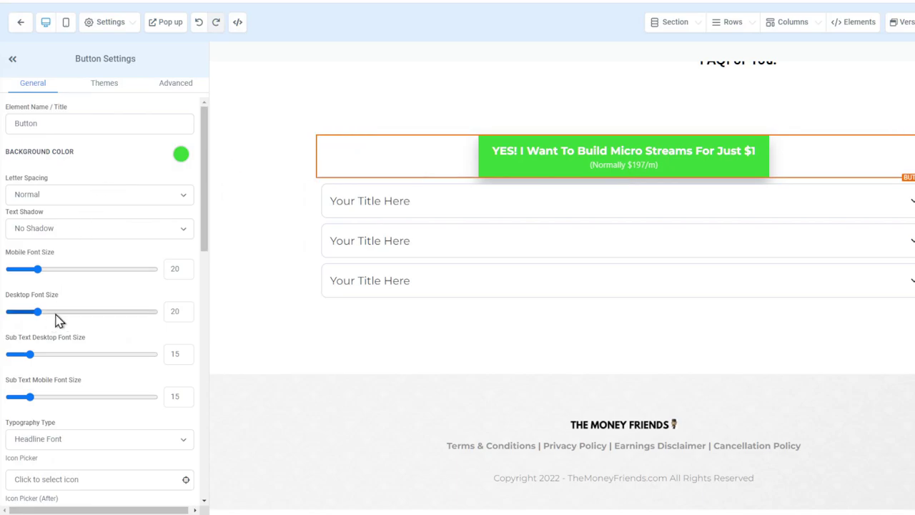
click(443, 258)
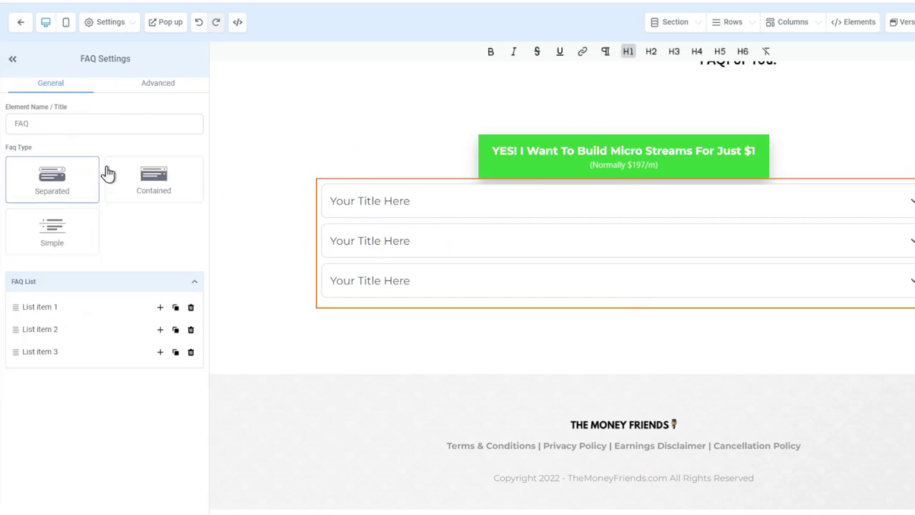
click(536, 174)
scroll(63, 373, down, 5)
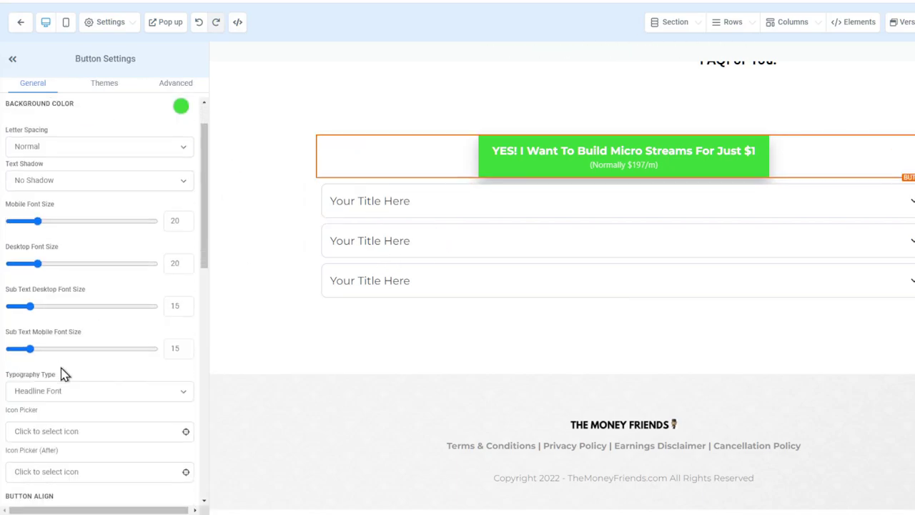
scroll(64, 374, down, 3)
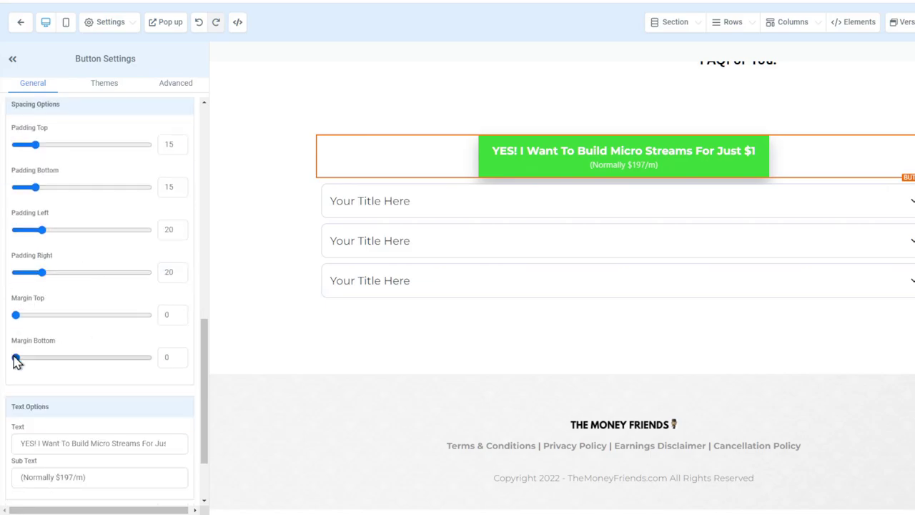
drag(18, 361, 101, 357)
Retitle the first FAQ item 'How Much Does It Cost To Start?'
click(351, 237)
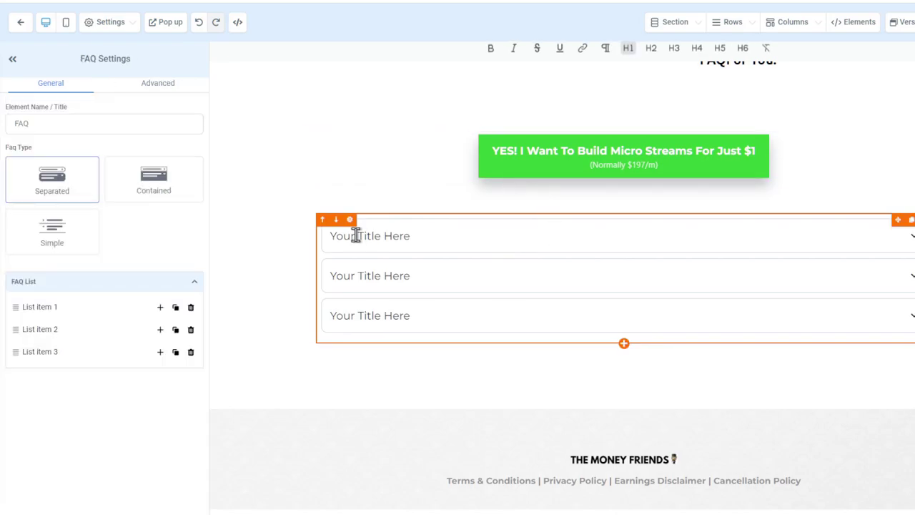
triple_click(386, 241)
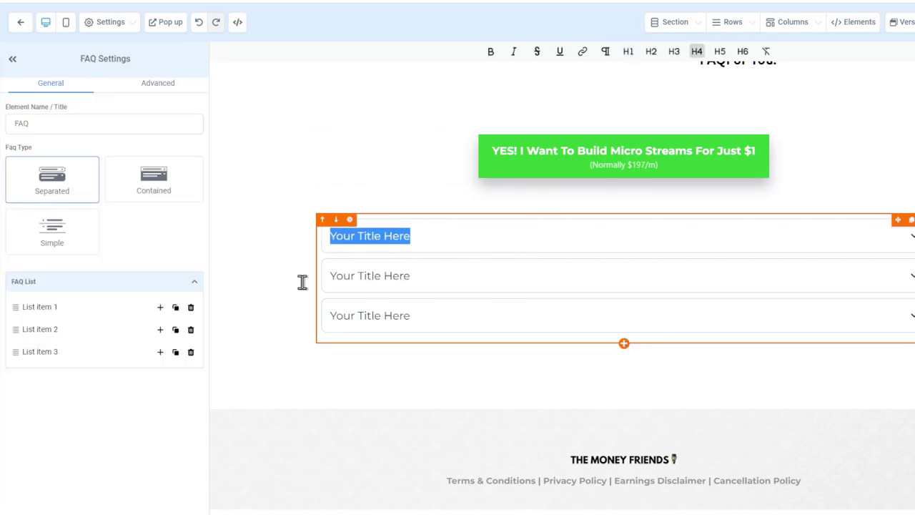
text(How Much)
click(29, 310)
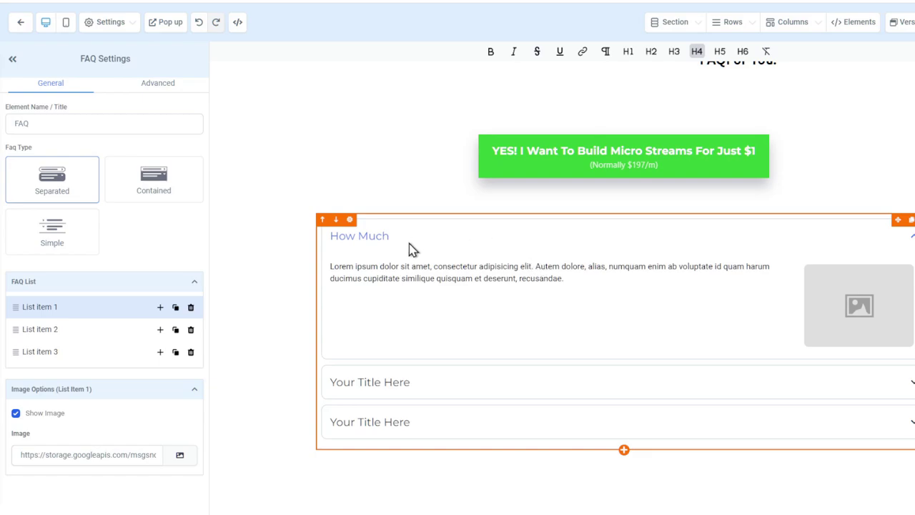
text(Does It Cost TO Start?)
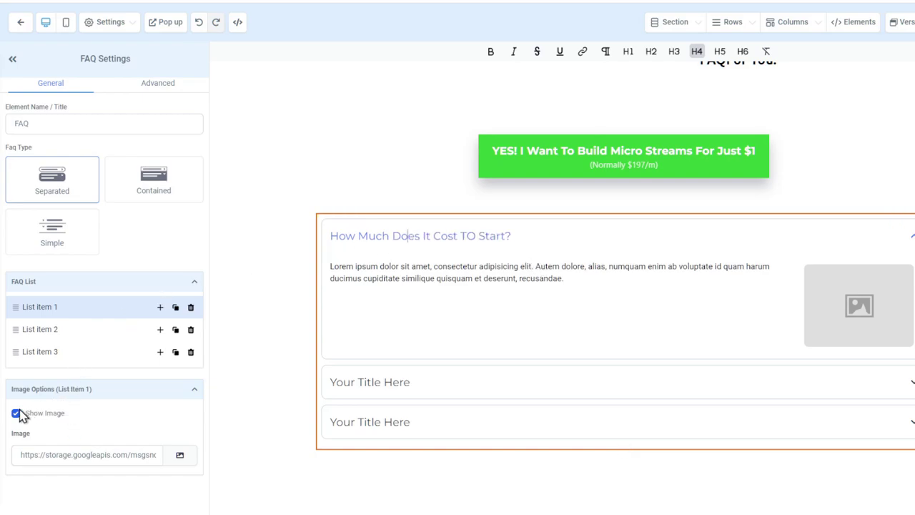
Hide the first FAQ's image, fix the 'To' capitalisation, and set the answer to '$1'
click(16, 414)
click(475, 266)
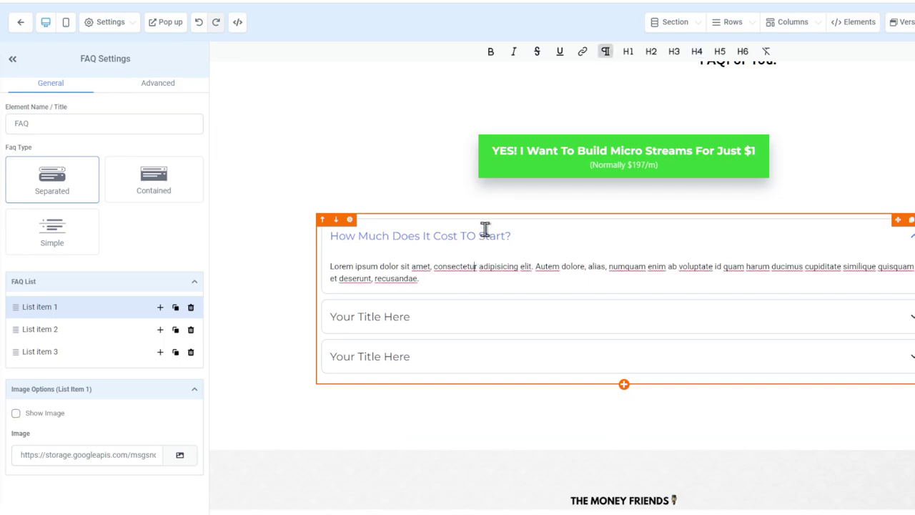
click(471, 235)
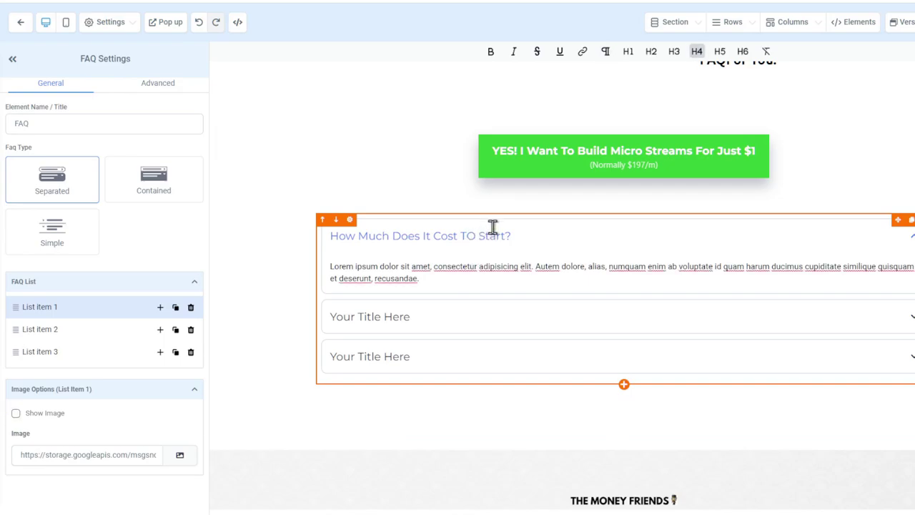
key(BackSpace)
text(o)
drag(456, 278, 311, 260)
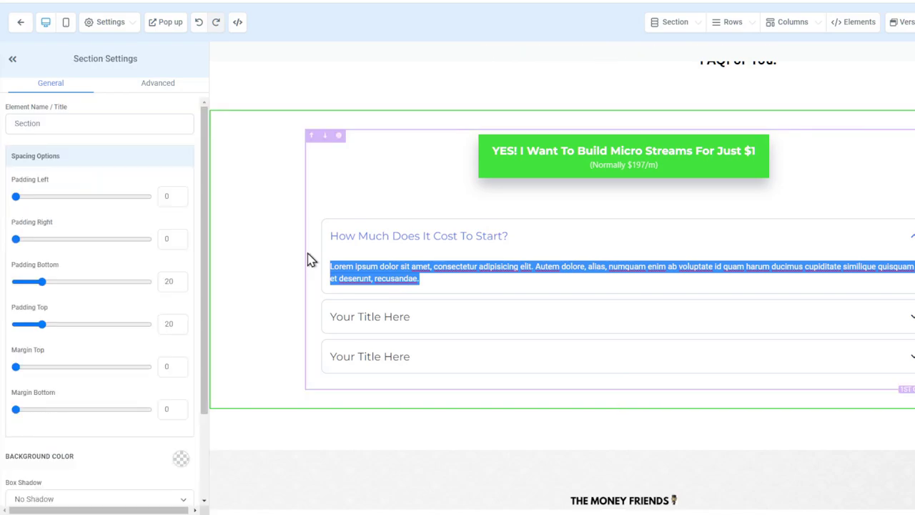
text($1)
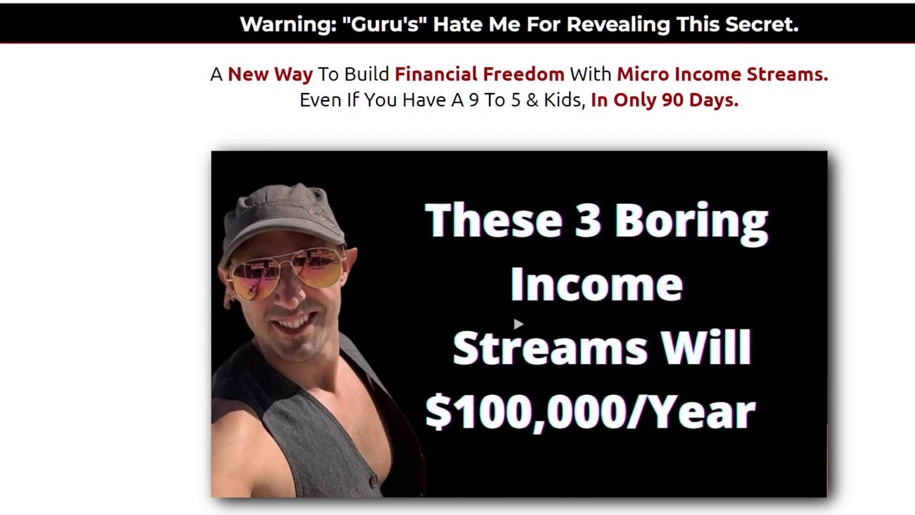
Preview the page and expand the first FAQ to reveal its '$1' answer
scroll(829, 163, down, 15)
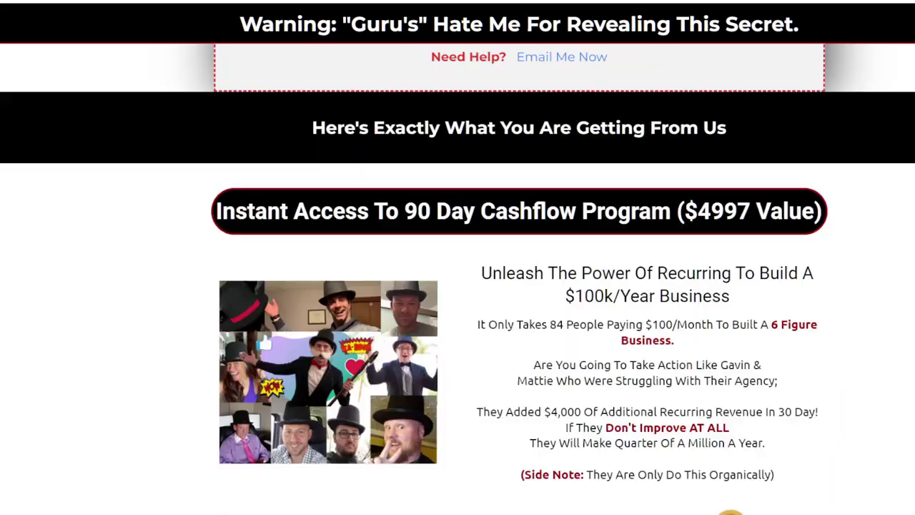
scroll(457, 278, down, 20)
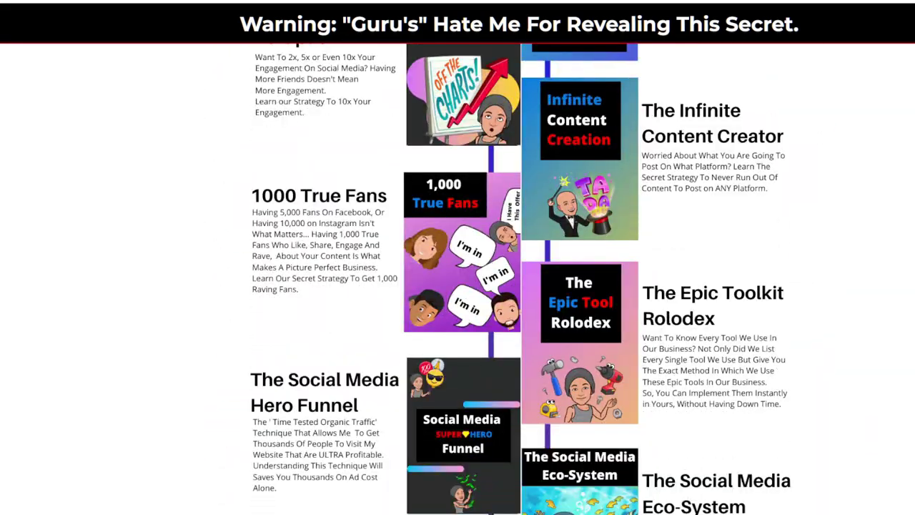
scroll(457, 279, up, 4)
scroll(457, 279, down, 20)
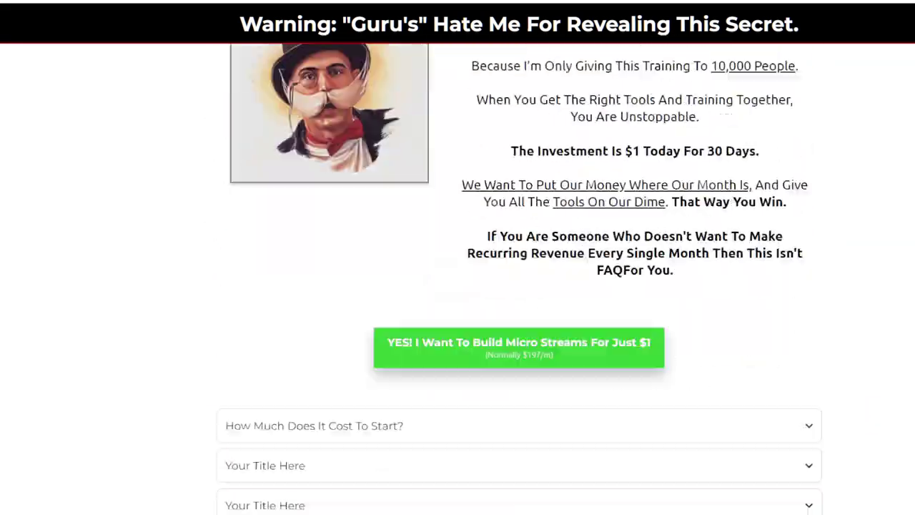
scroll(457, 279, down, 3)
click(774, 216)
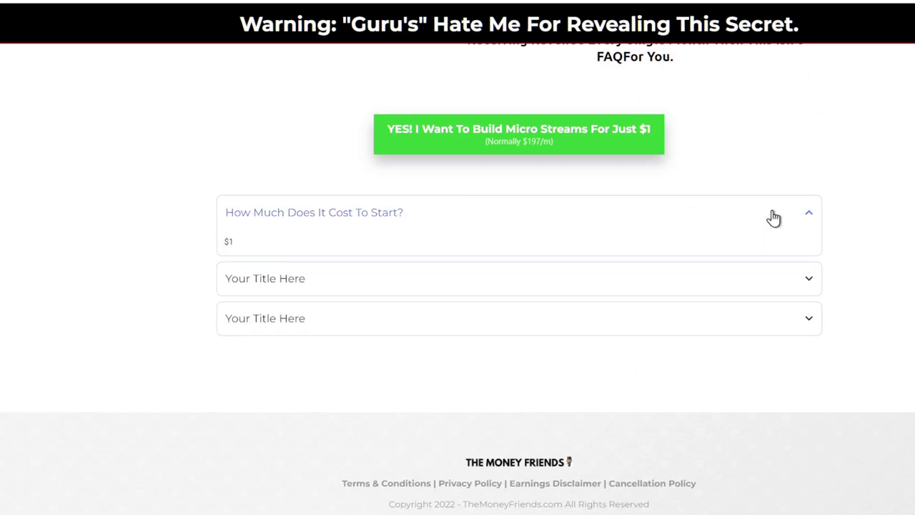
Back in the builder, toggle the first FAQ item and open the Add Element library
click(358, 222)
click(358, 220)
triple_click(357, 221)
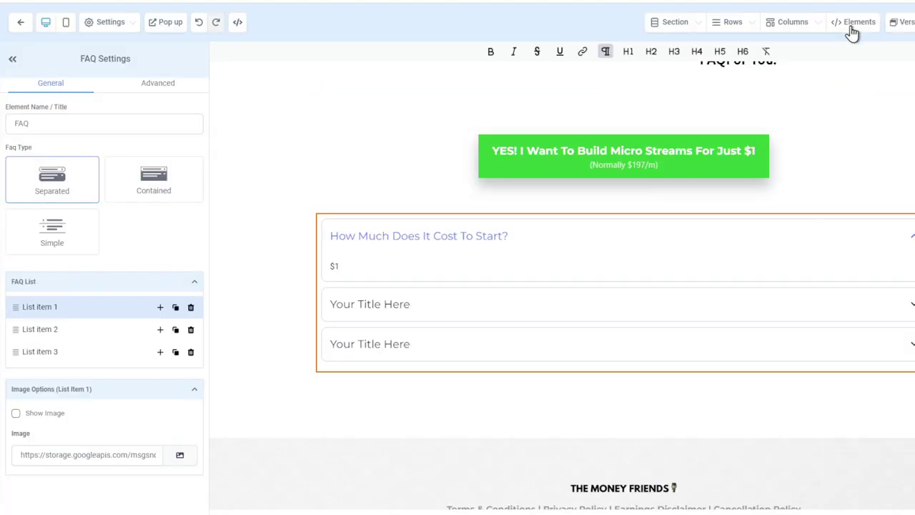
mouse_move(852, 31)
click(824, 45)
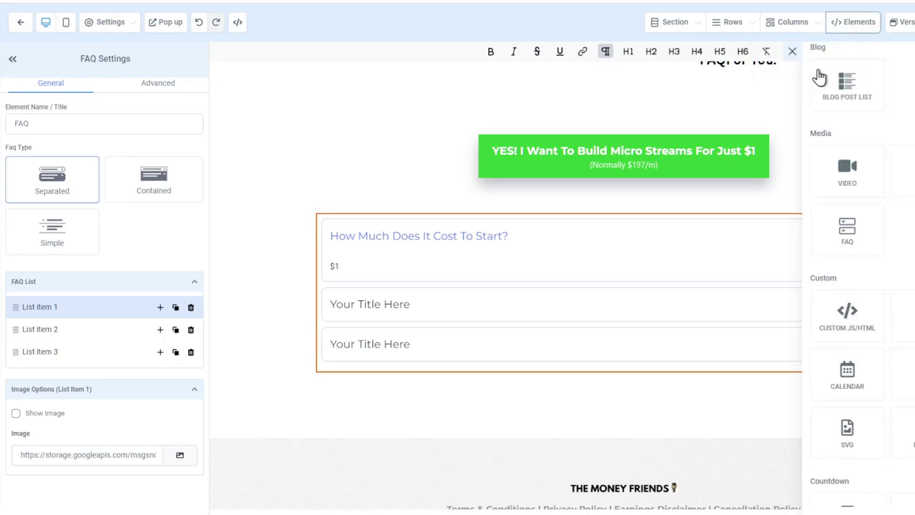
scroll(836, 93, down, 5)
Place a Countdown timer between the green $1 button and the FAQ
scroll(858, 107, up, 2)
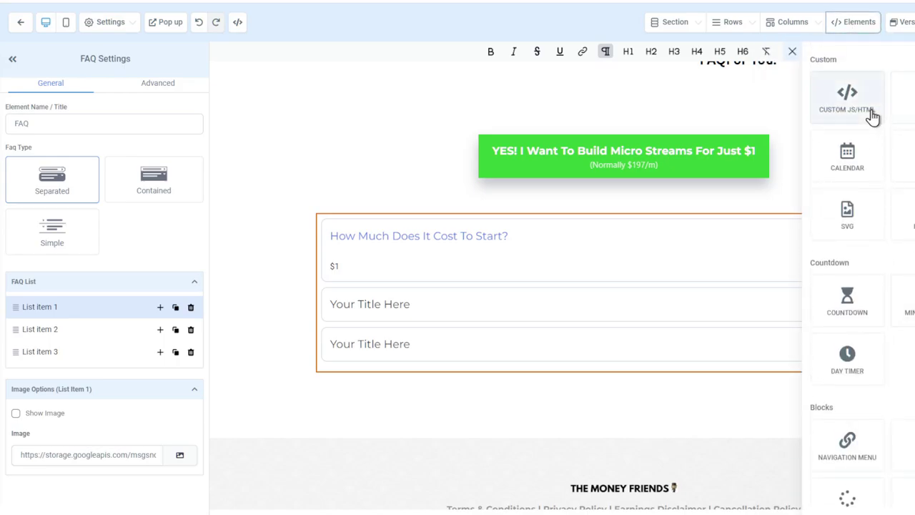
scroll(872, 117, up, 3)
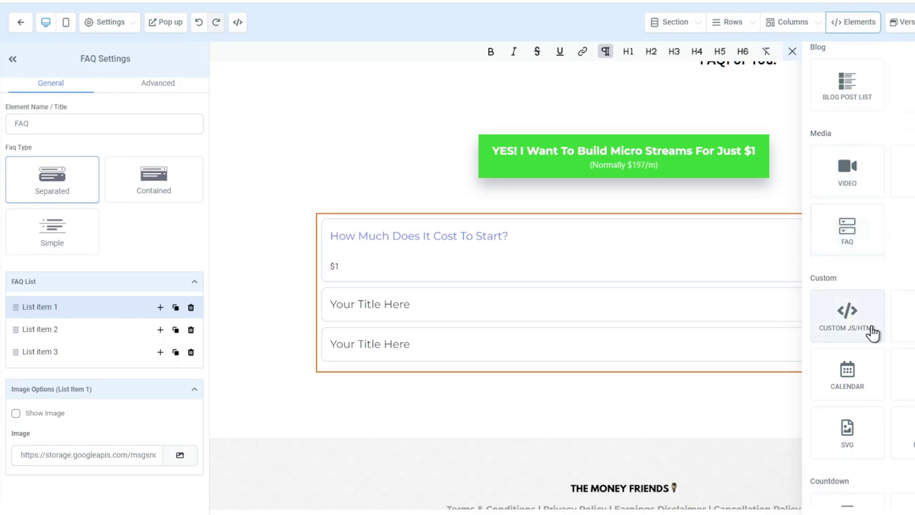
scroll(872, 333, down, 1)
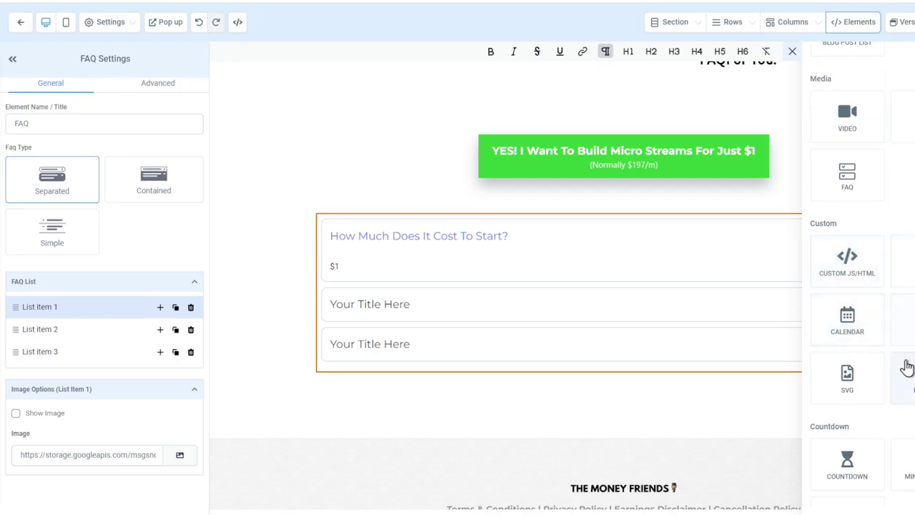
scroll(857, 286, down, 3)
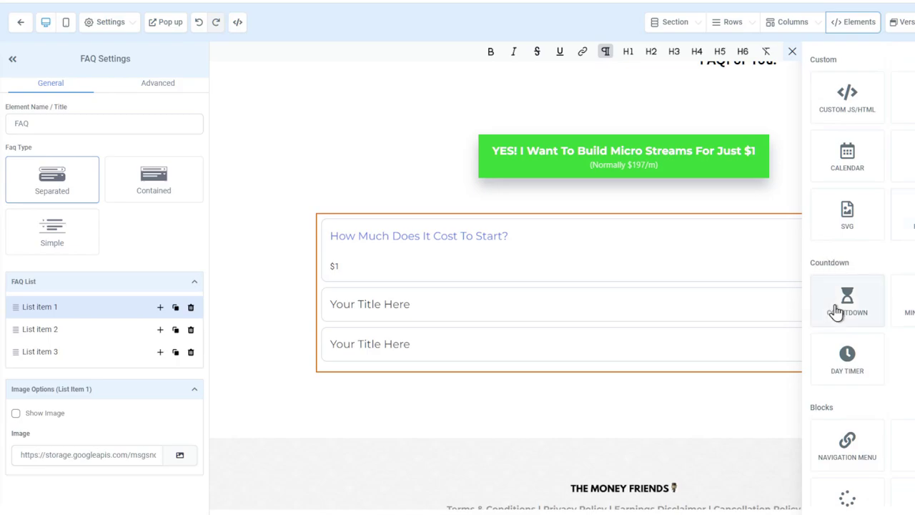
scroll(843, 325, down, 2)
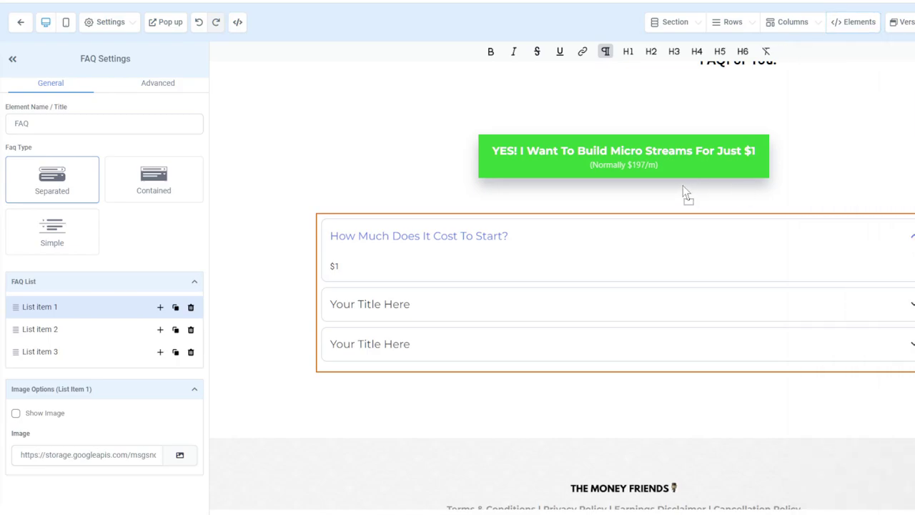
mouse_move(862, 49)
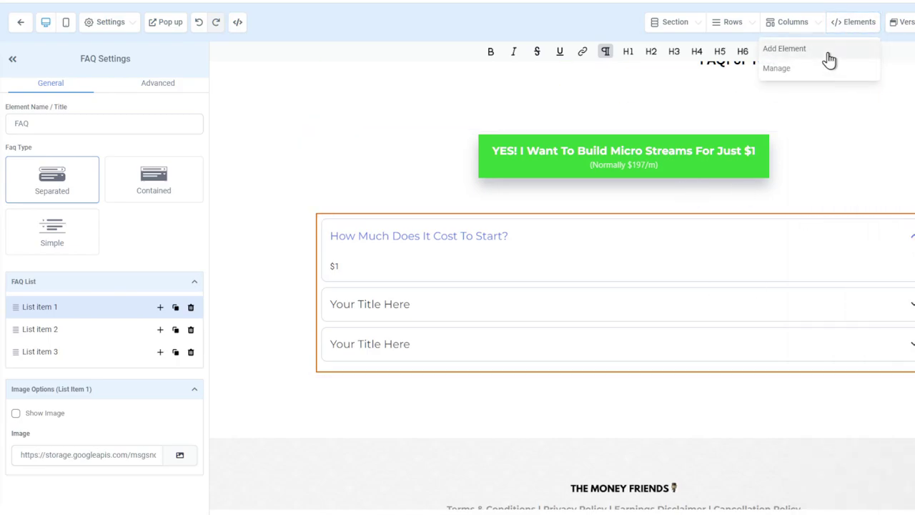
click(828, 56)
scroll(867, 283, up, 2)
drag(847, 250, 618, 386)
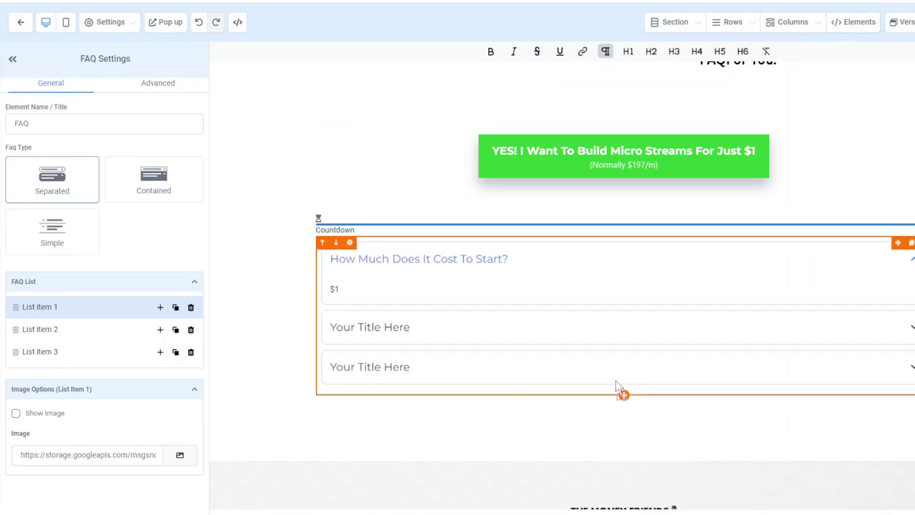
drag(754, 108, 758, 100)
Add a Minute Timer and a Day Timer below the countdown, then select the countdown
mouse_move(857, 20)
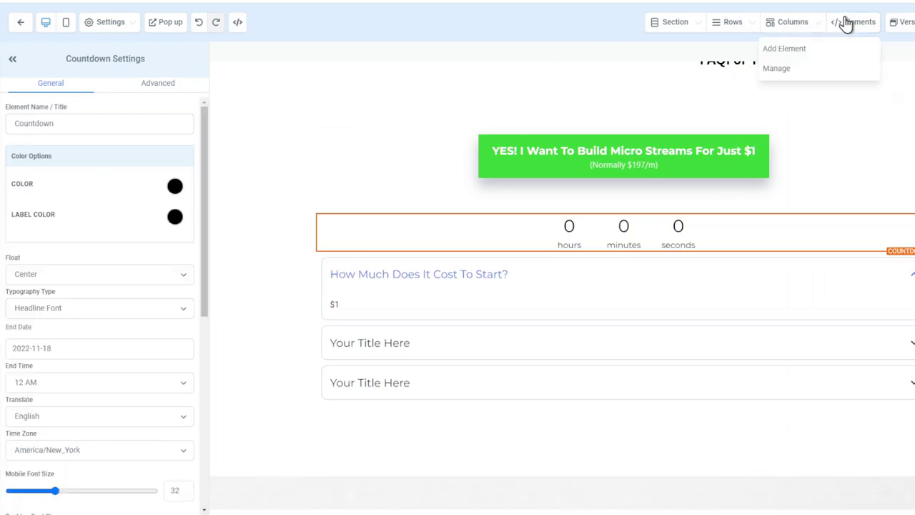
click(800, 48)
drag(904, 261, 801, 131)
click(838, 32)
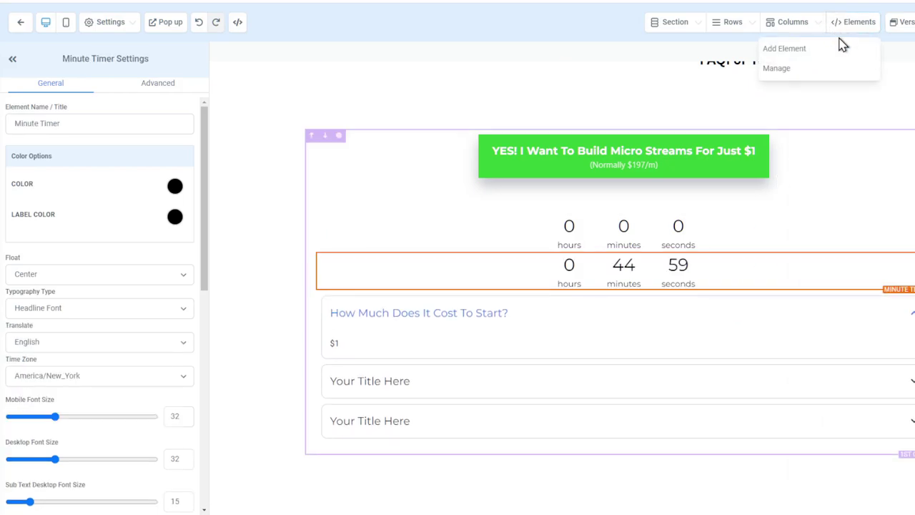
click(838, 46)
drag(843, 300, 731, 287)
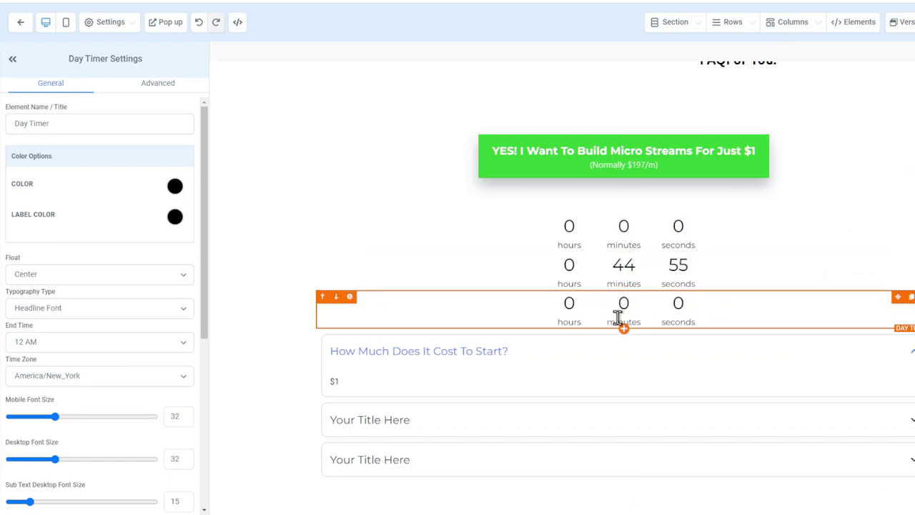
click(636, 283)
click(640, 245)
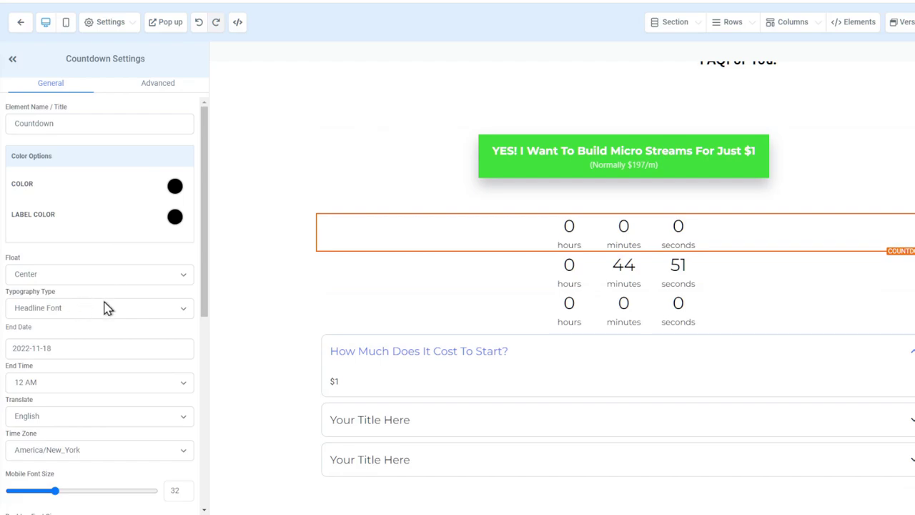
Set the first countdown's end date to 2022-11-19 and check that Expire Action stays on Redirect To URL
drag(64, 348, 47, 348)
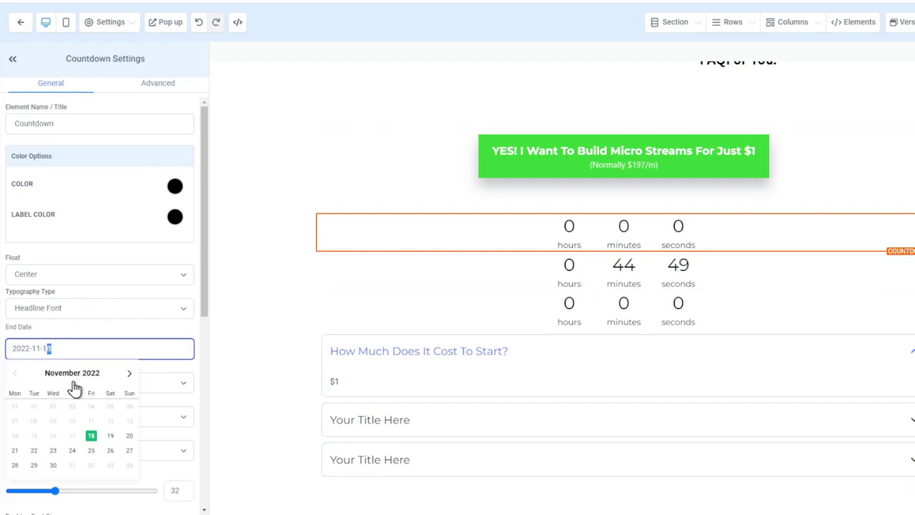
click(110, 435)
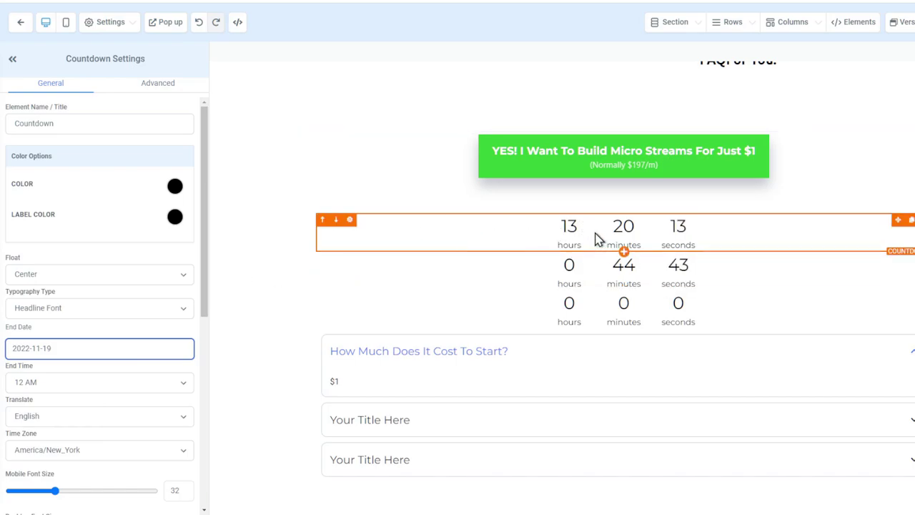
scroll(147, 319, down, 5)
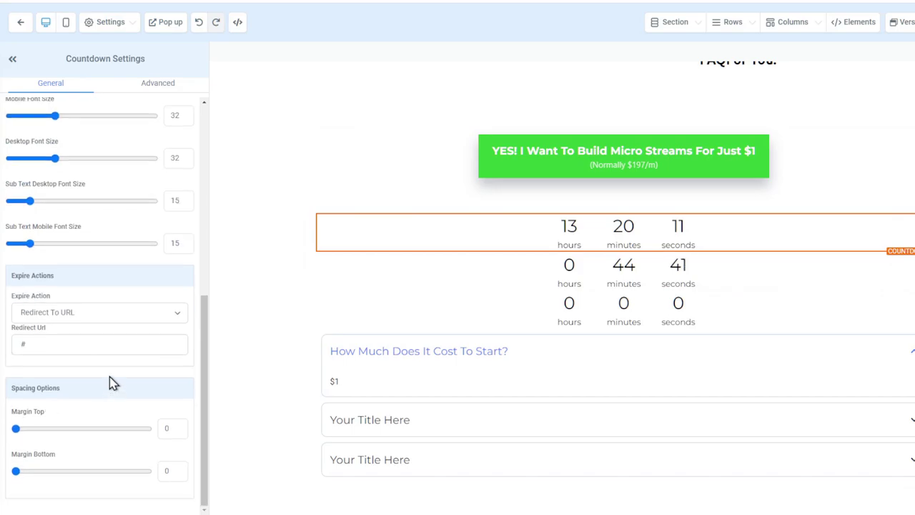
click(89, 315)
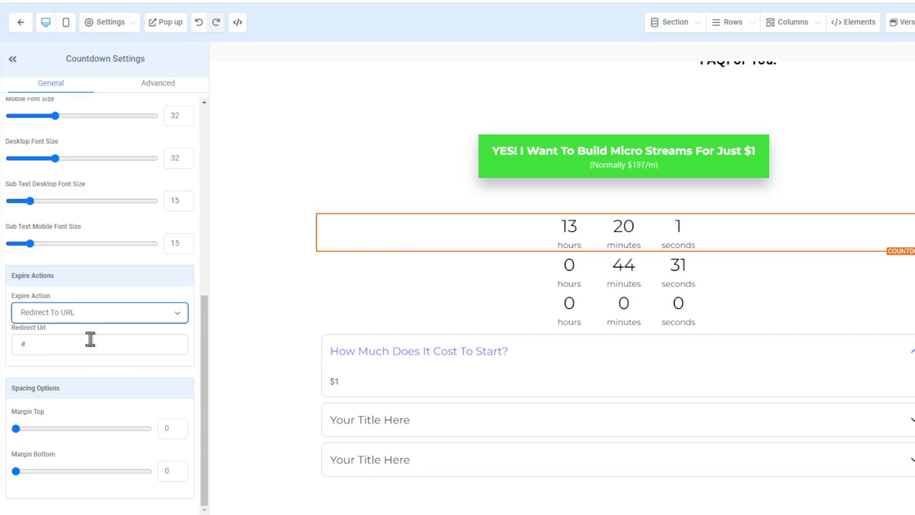
Switch the 45-minute Minute Timer's Revisit Action from Auto Reset Timer to Hide Timer & Show Element
click(753, 269)
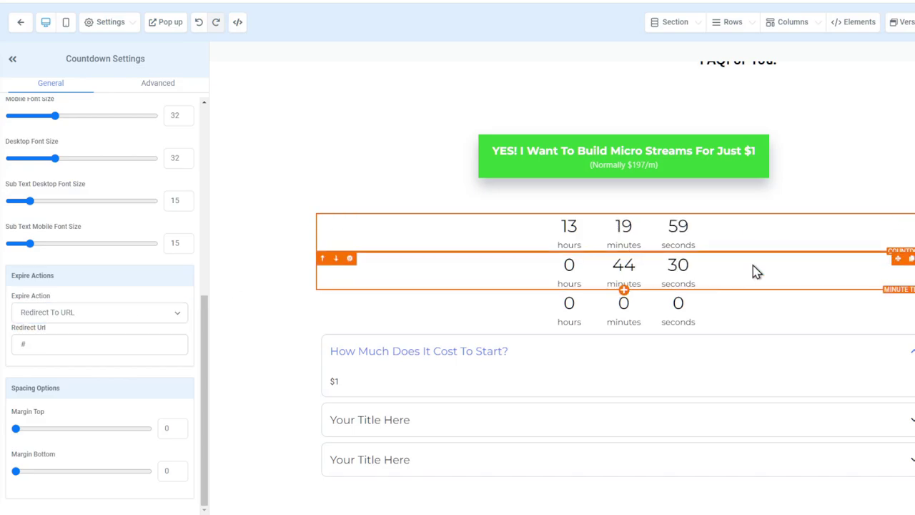
scroll(127, 310, up, 5)
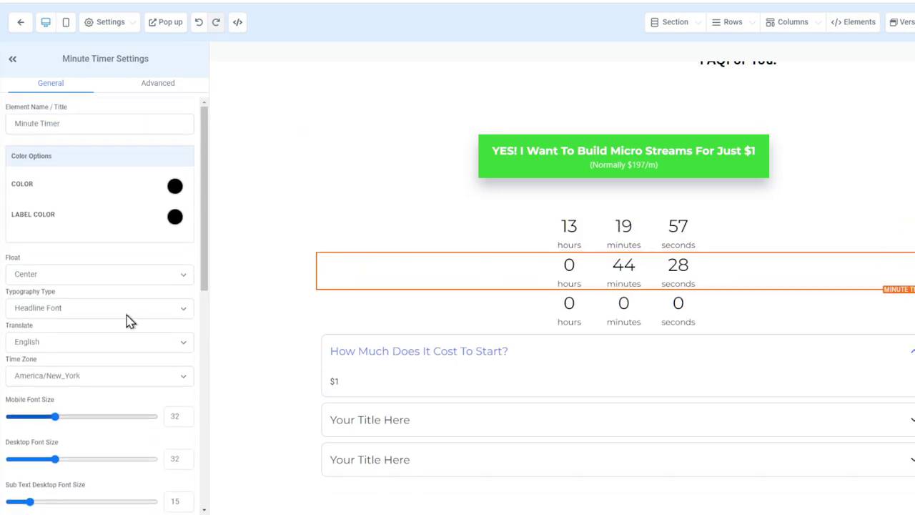
scroll(83, 322, down, 5)
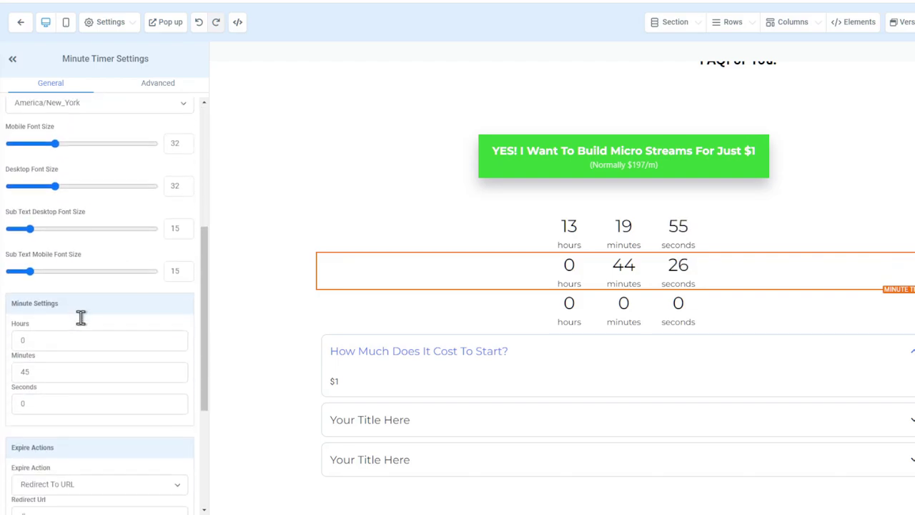
double_click(23, 230)
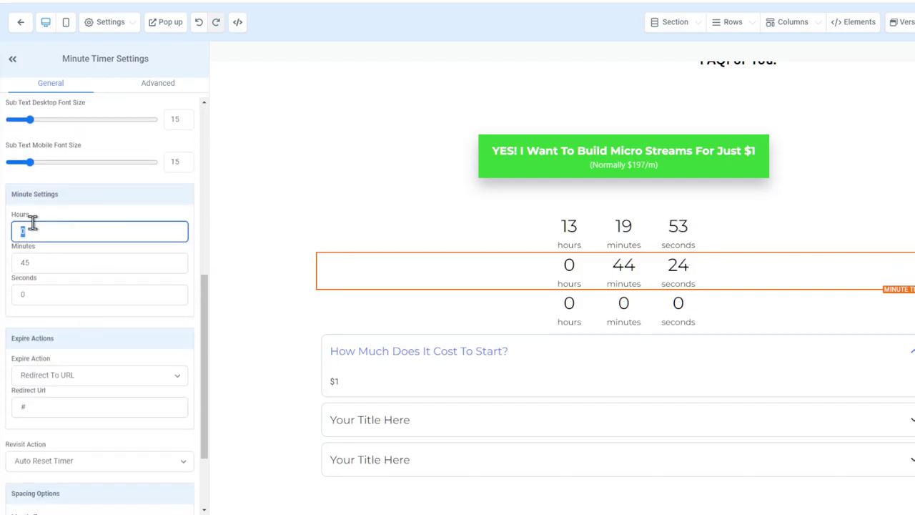
scroll(90, 266, down, 3)
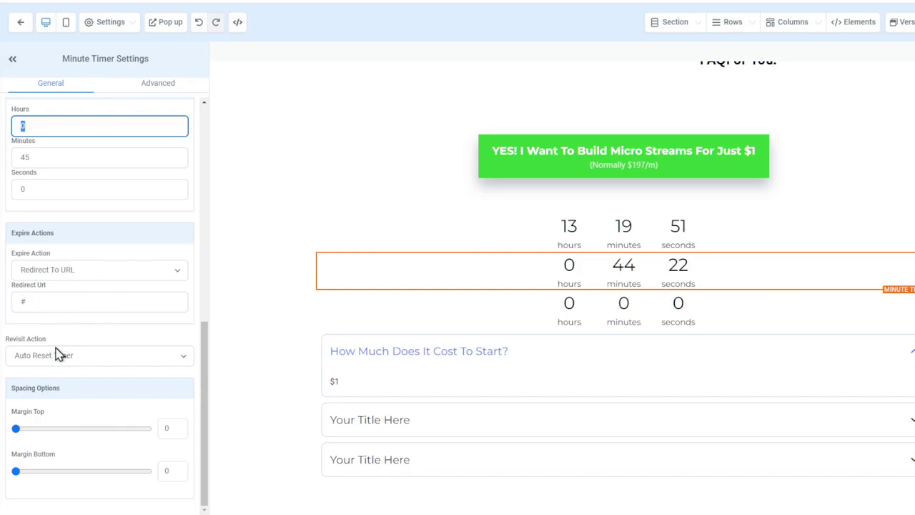
click(71, 357)
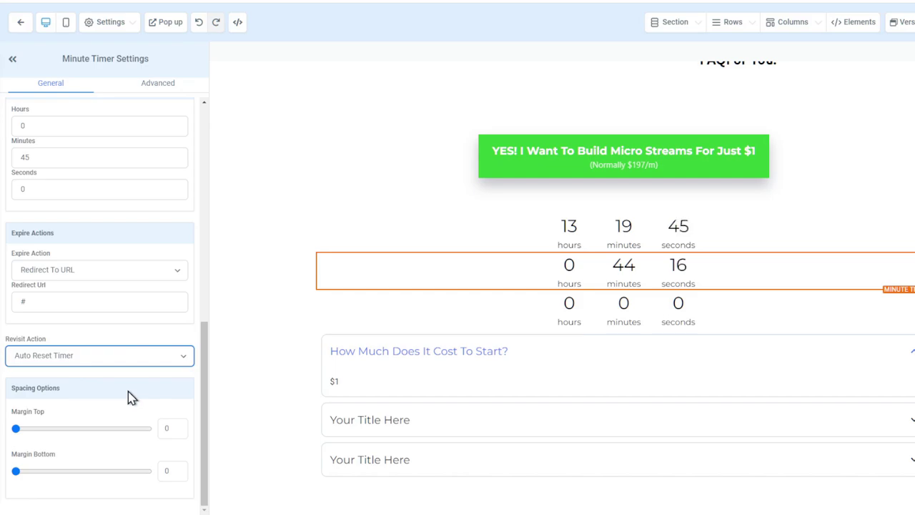
click(82, 396)
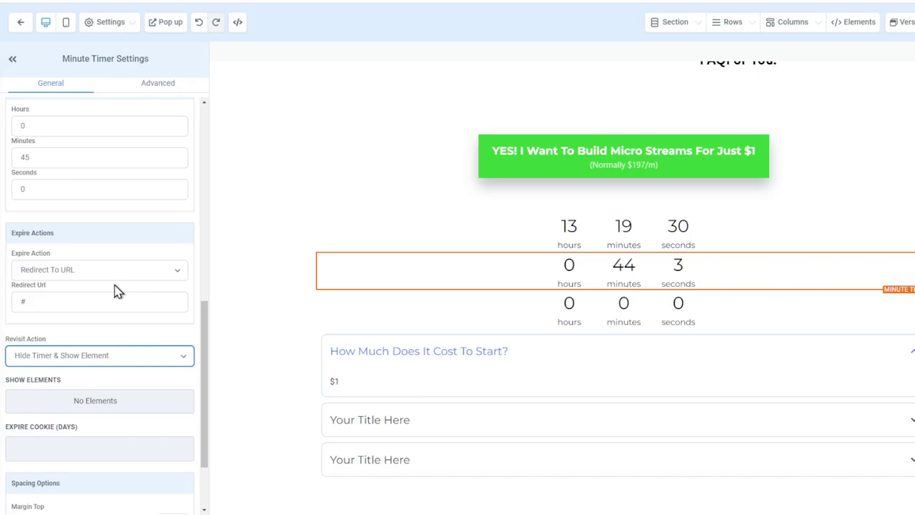
Change the bottom Day Timer's end time to 8 PM
click(623, 302)
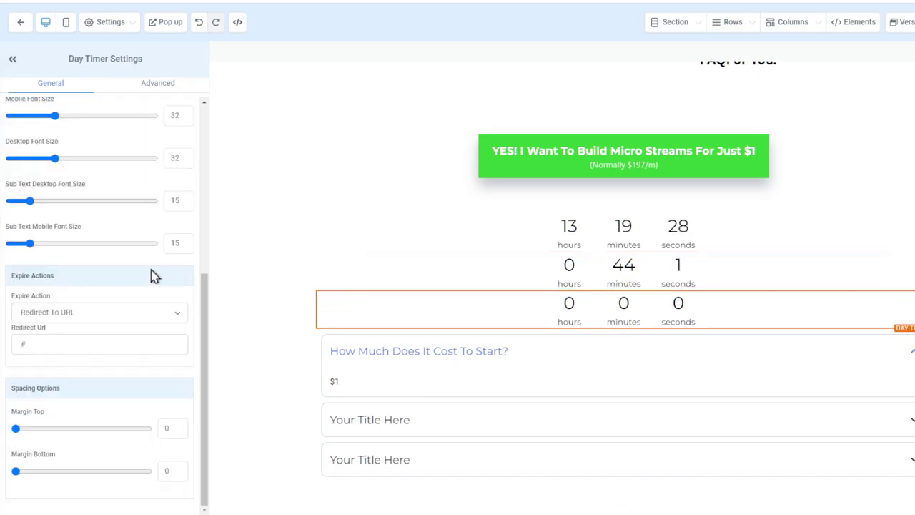
scroll(112, 343, up, 5)
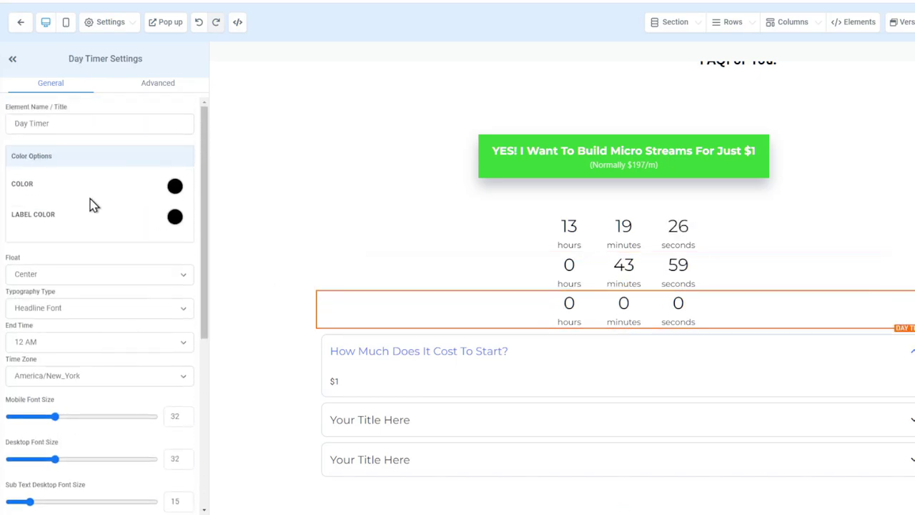
scroll(61, 218, down, 3)
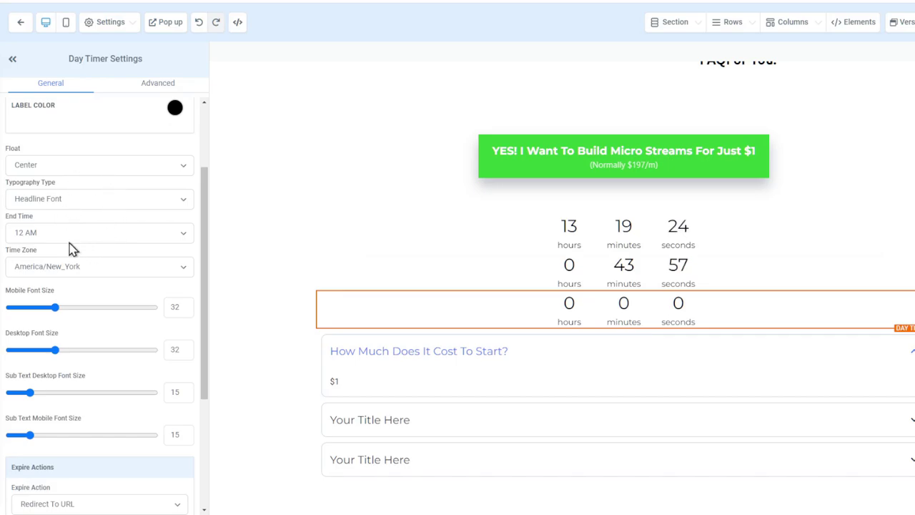
click(70, 240)
click(94, 374)
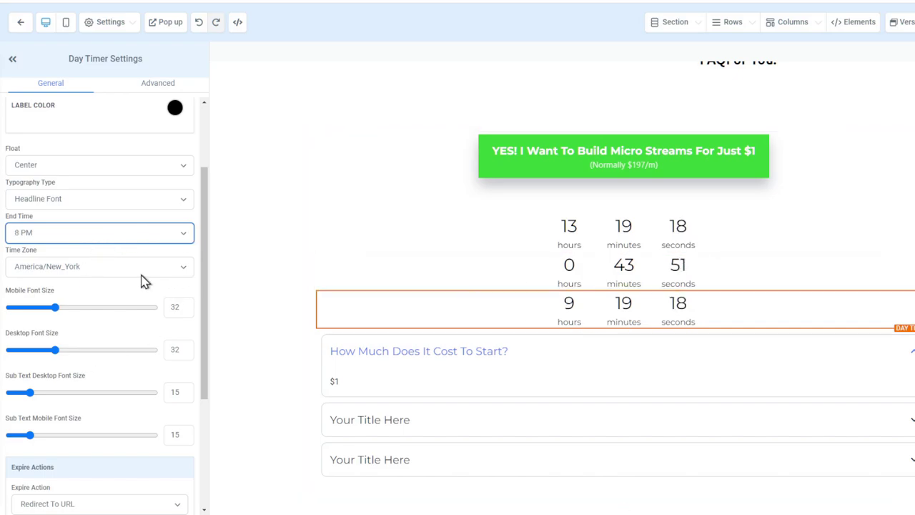
Delete the stacked countdown timers above the FAQ
scroll(159, 228, down, 5)
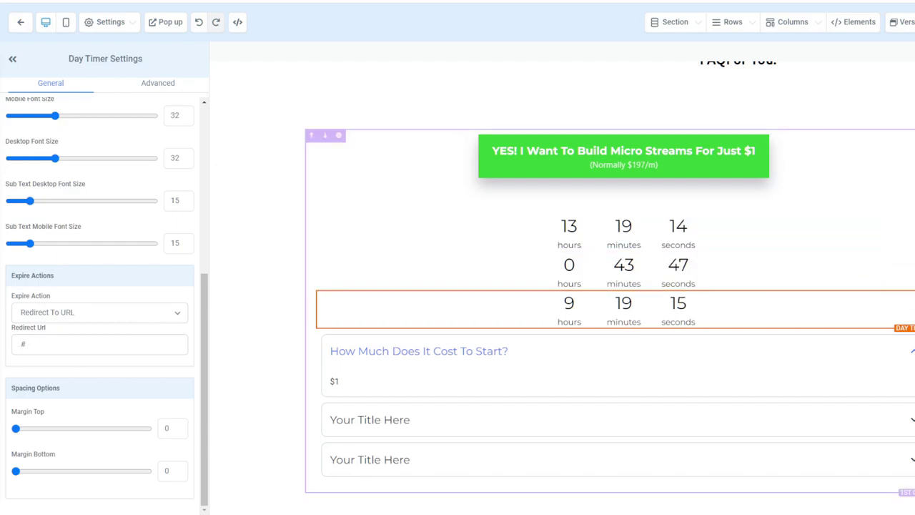
key(Delete)
key(Delete)
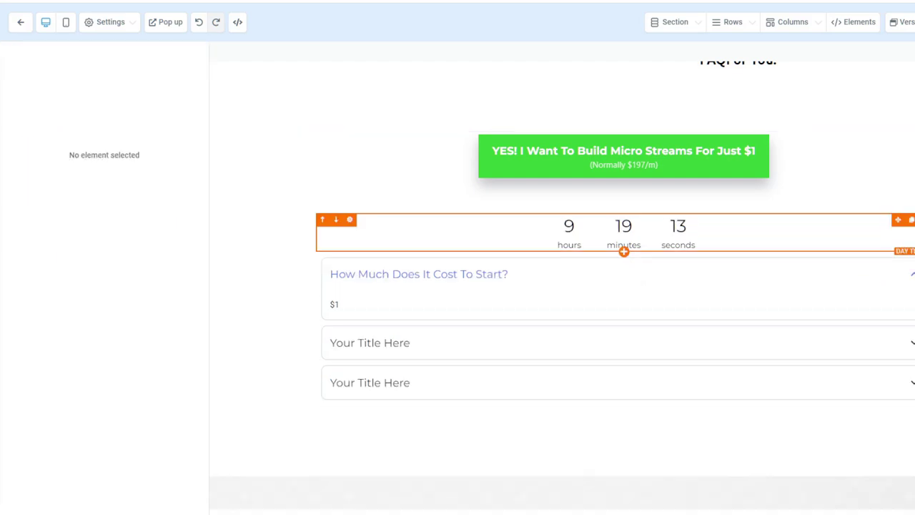
key(Delete)
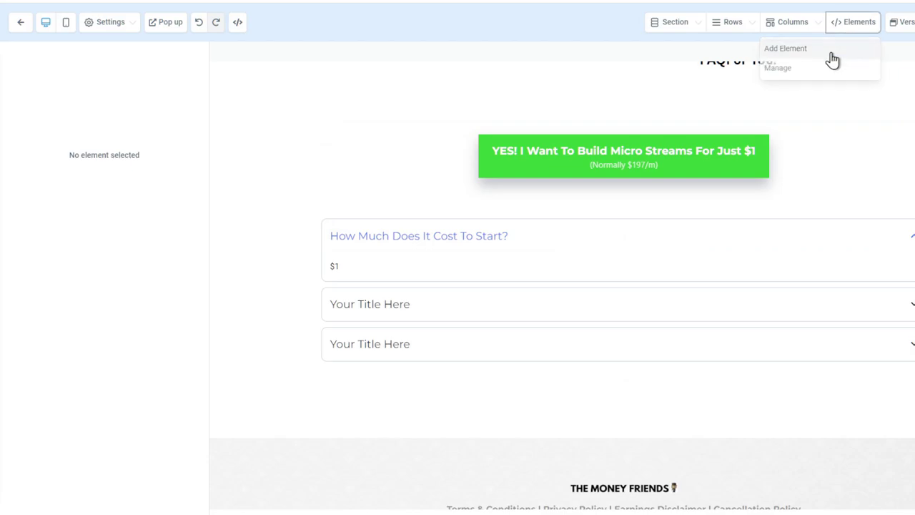
Drag in a Navigation Menu above the FAQ, an Image Feature above it, then a Divider on top
click(831, 51)
scroll(886, 335, down, 2)
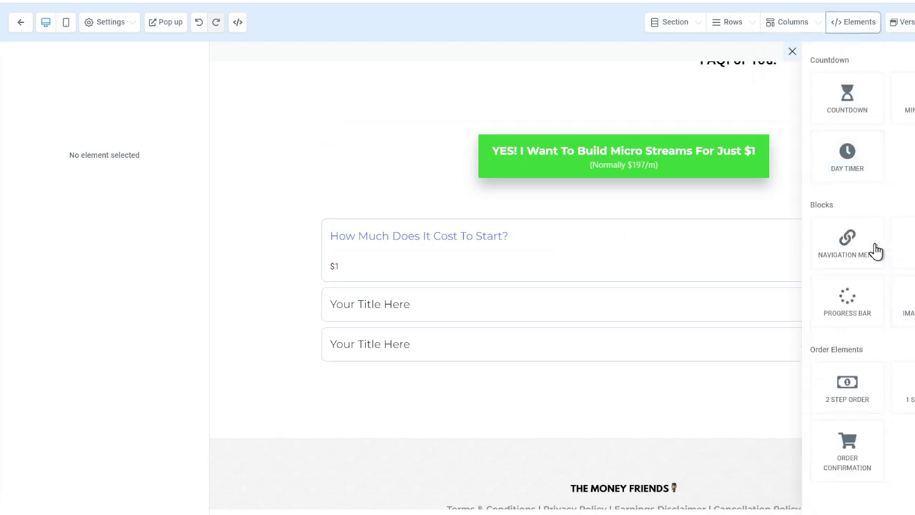
drag(847, 253, 675, 206)
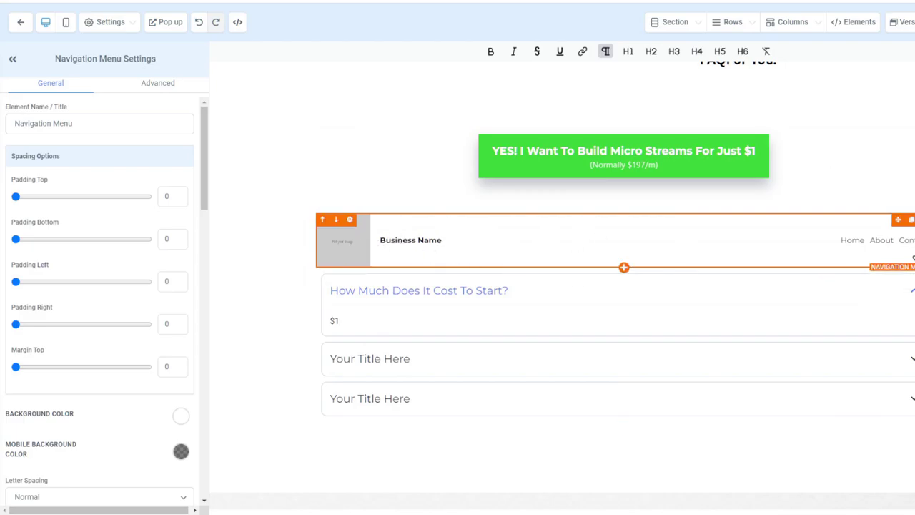
click(858, 22)
click(832, 49)
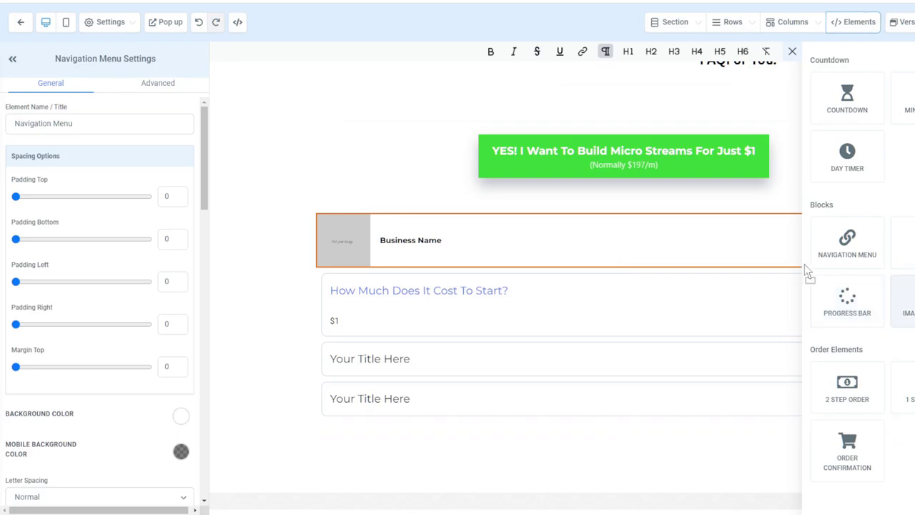
drag(808, 271, 704, 235)
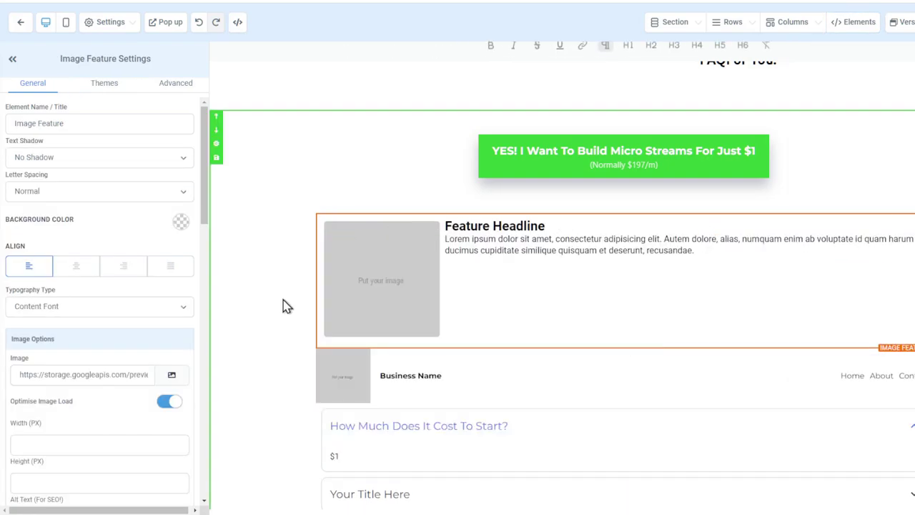
click(858, 27)
click(839, 47)
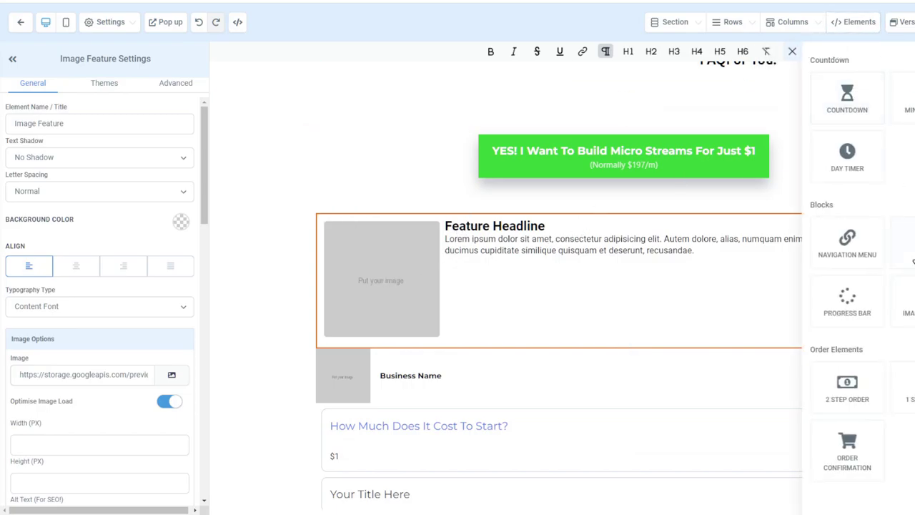
drag(901, 243, 697, 221)
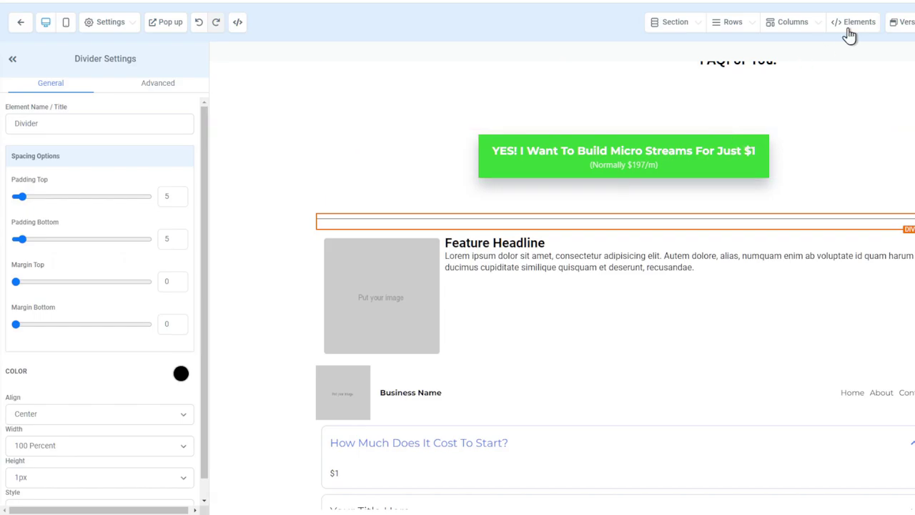
Add a 1 Step Order form directly under the divider
click(849, 29)
click(839, 51)
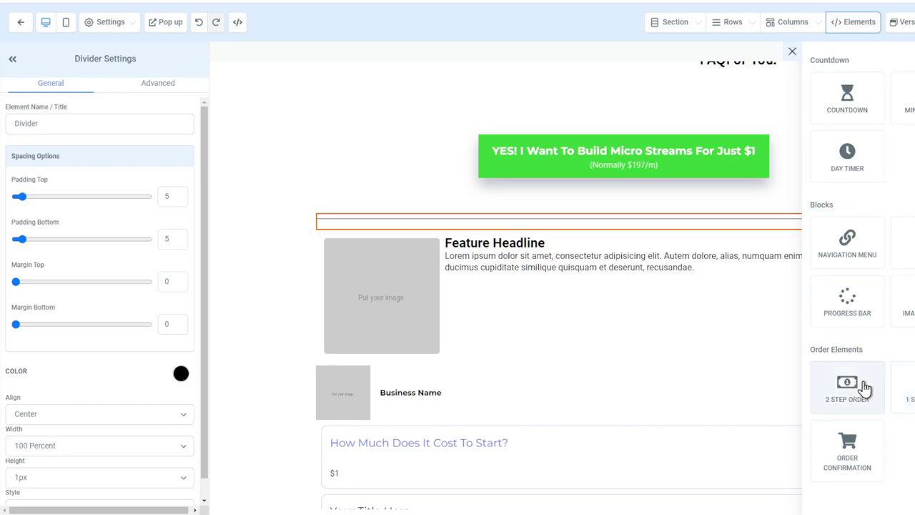
drag(845, 381, 657, 239)
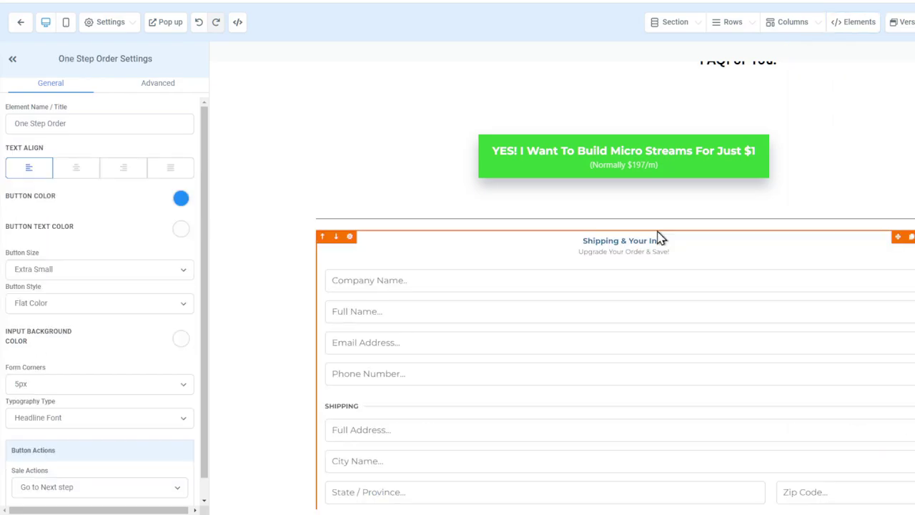
scroll(635, 336, down, 8)
scroll(535, 221, up, 10)
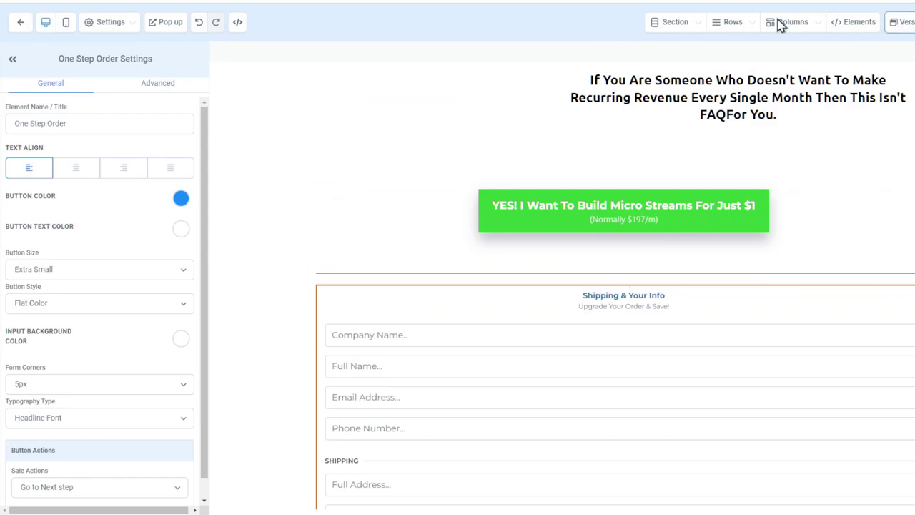
Place a 2 Step Order form above the one-step order form
mouse_move(788, 27)
click(827, 49)
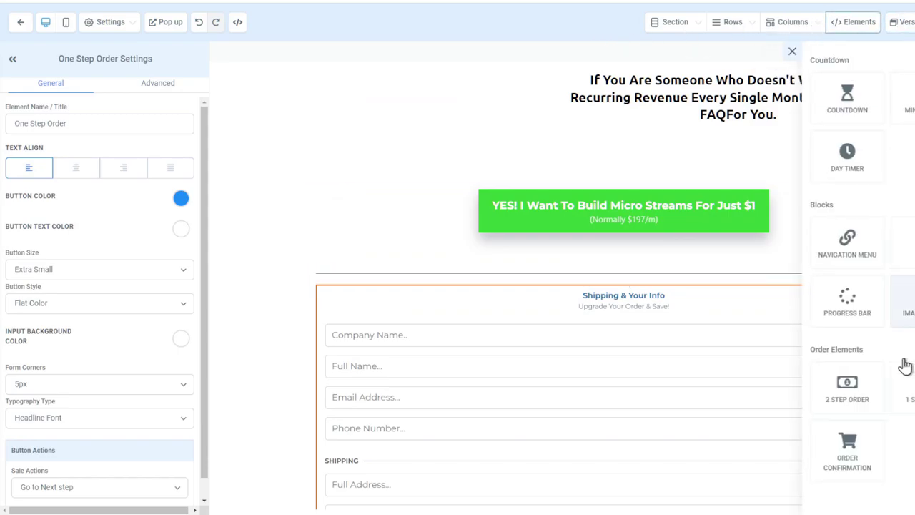
drag(847, 389, 718, 286)
scroll(570, 348, down, 3)
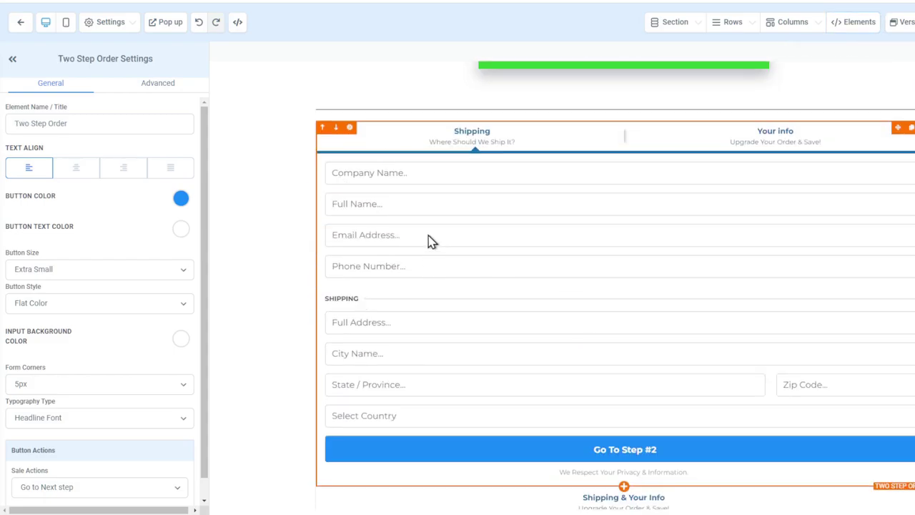
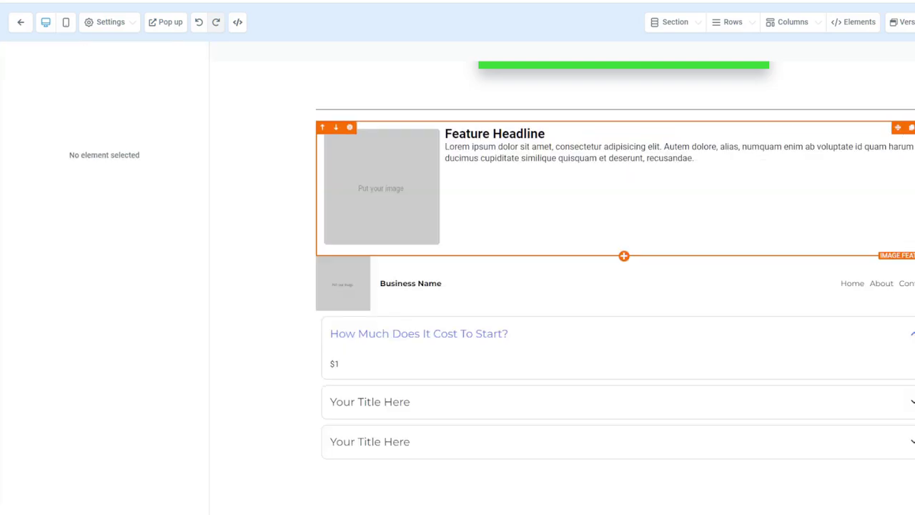
Delete the shipping order form, Business Name navigation header and empty row above the FAQ, then return to the page top
key(Delete)
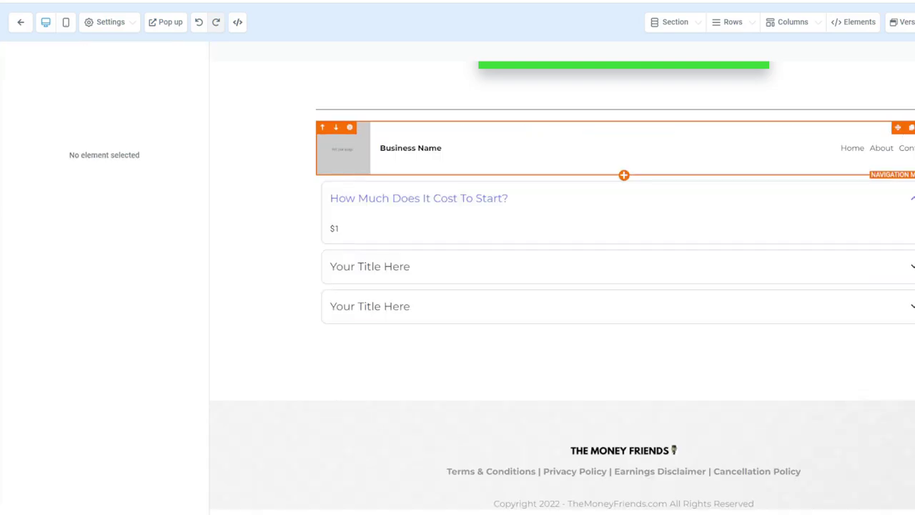
key(Delete)
key(Delete)
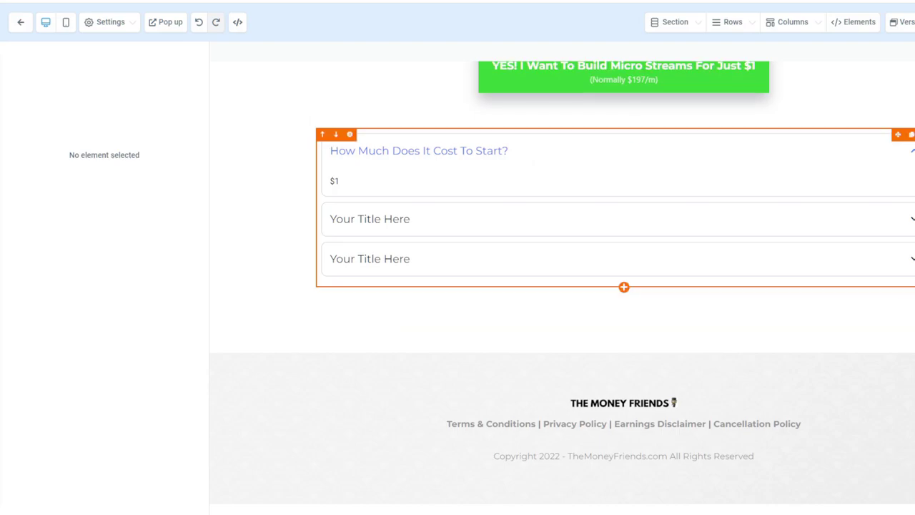
key(Delete)
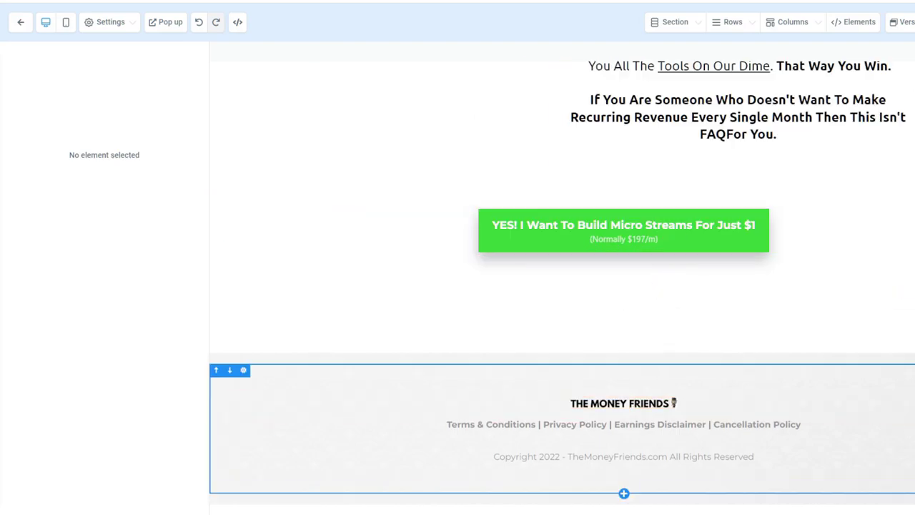
scroll(562, 285, up, 20)
scroll(562, 286, up, 10)
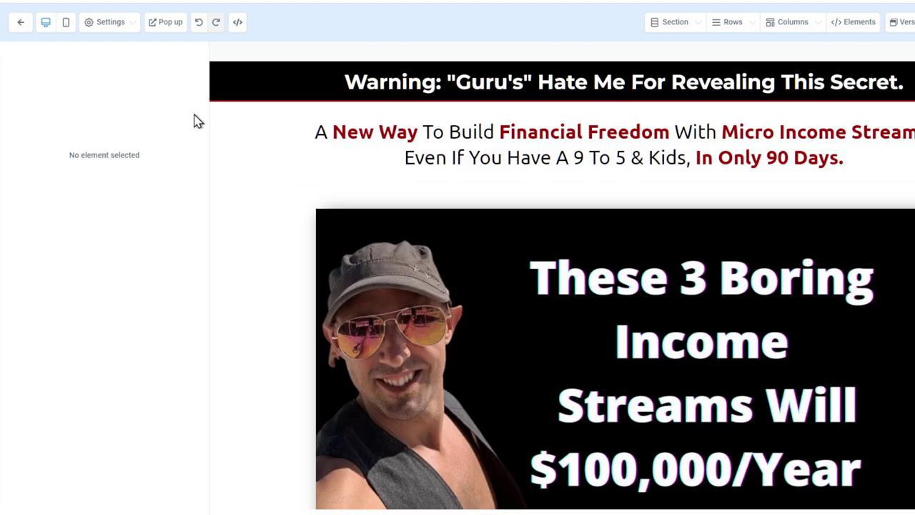
Open the page popup, review its Advanced and General settings, and toggle Disable Popup on then off
click(164, 24)
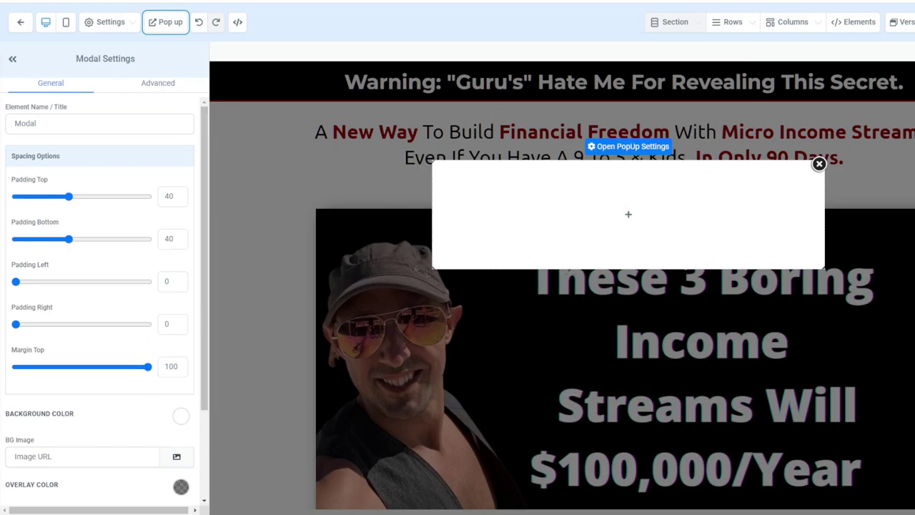
scroll(159, 259, down, 2)
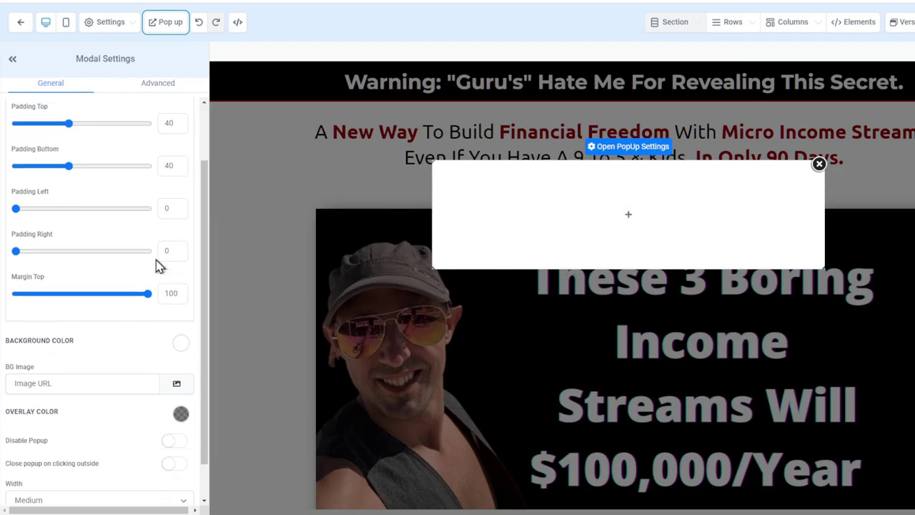
click(159, 84)
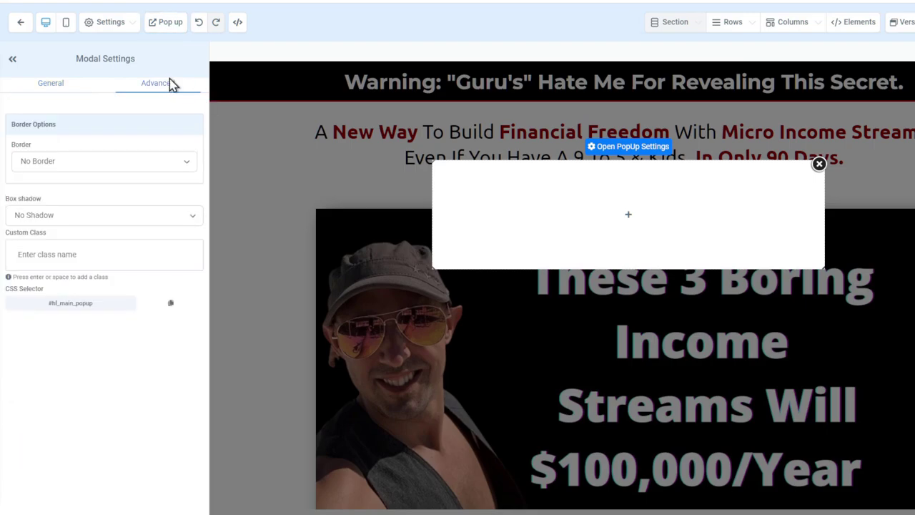
click(61, 96)
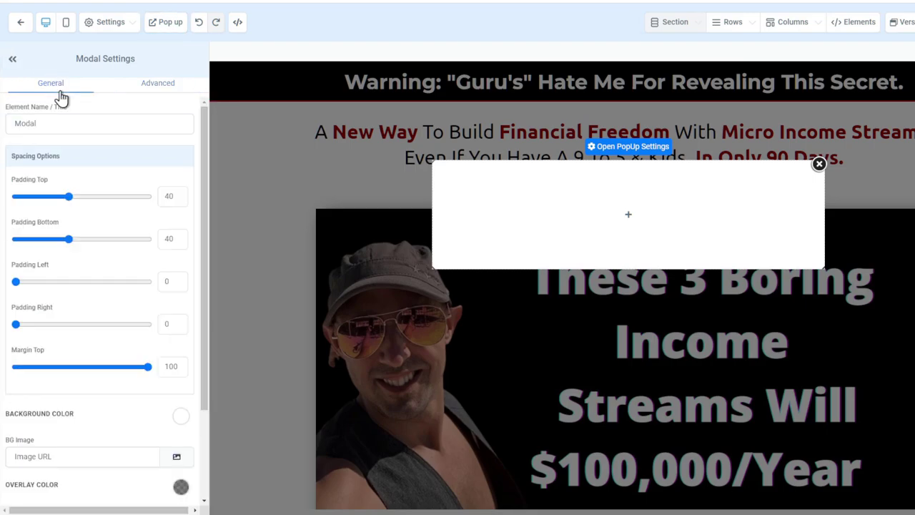
scroll(135, 296, down, 2)
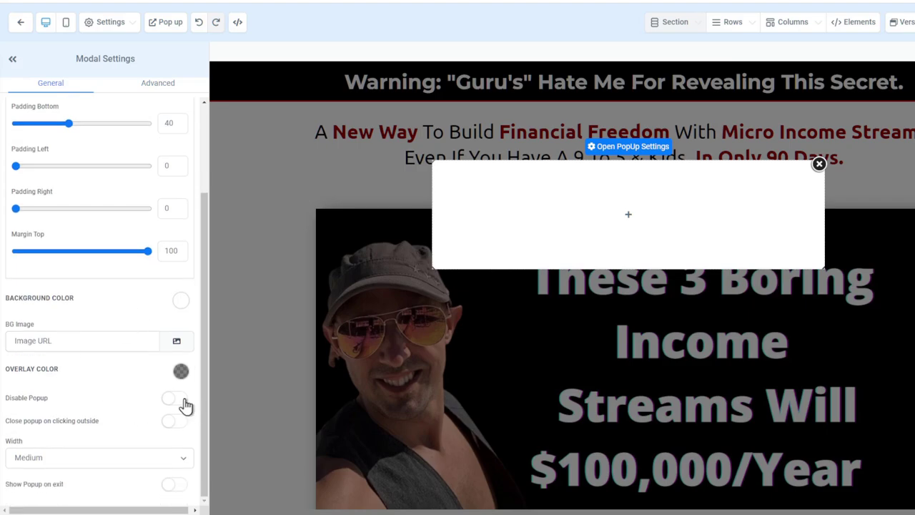
click(178, 399)
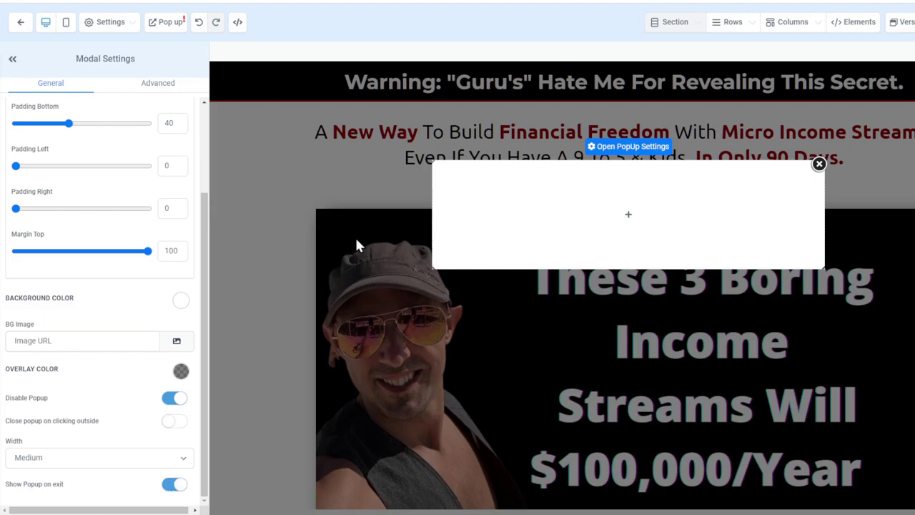
click(173, 398)
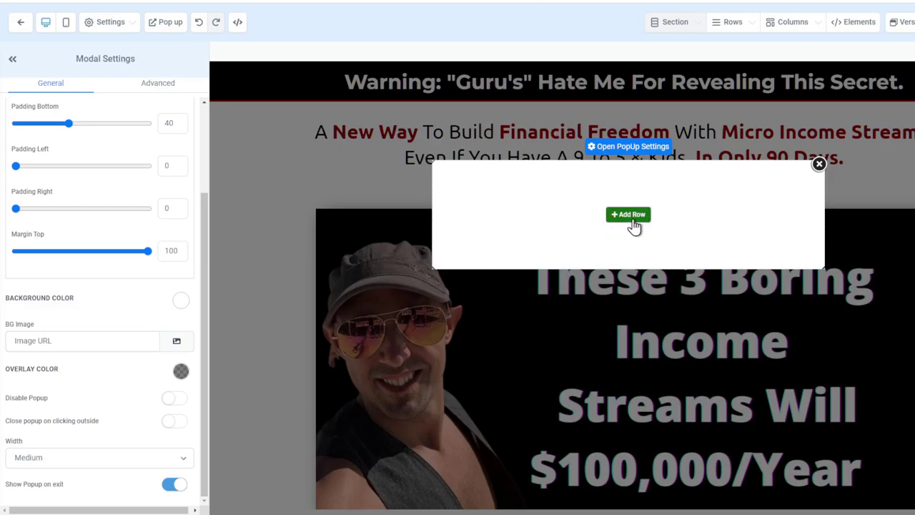
Add a one-column row holding a 2 Step Order form to the empty popup
click(629, 215)
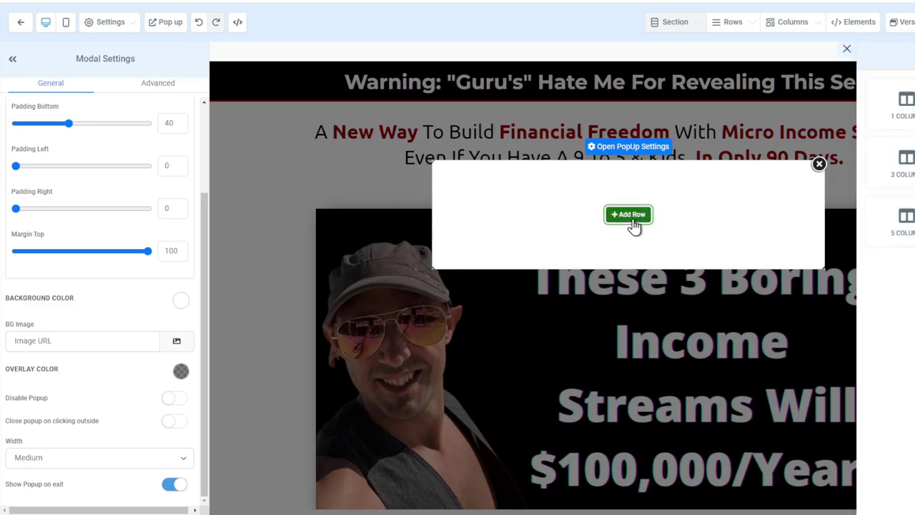
click(627, 212)
click(625, 228)
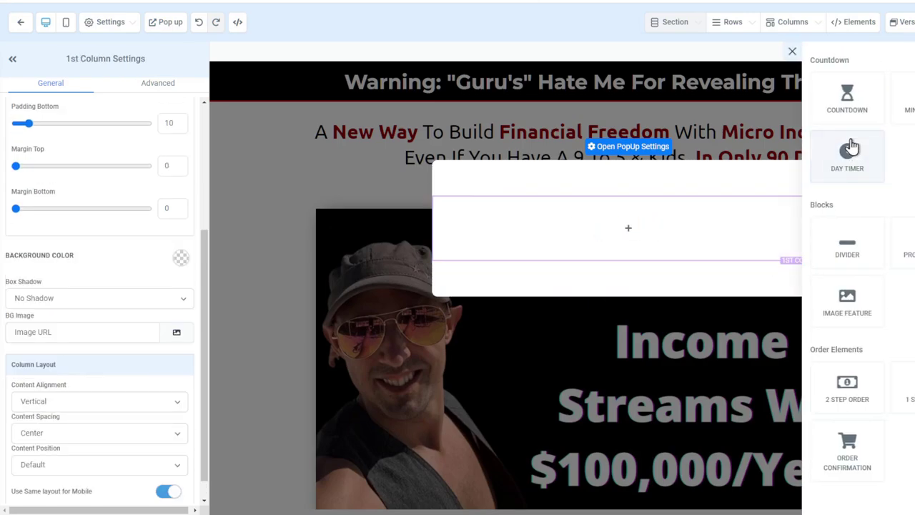
click(847, 386)
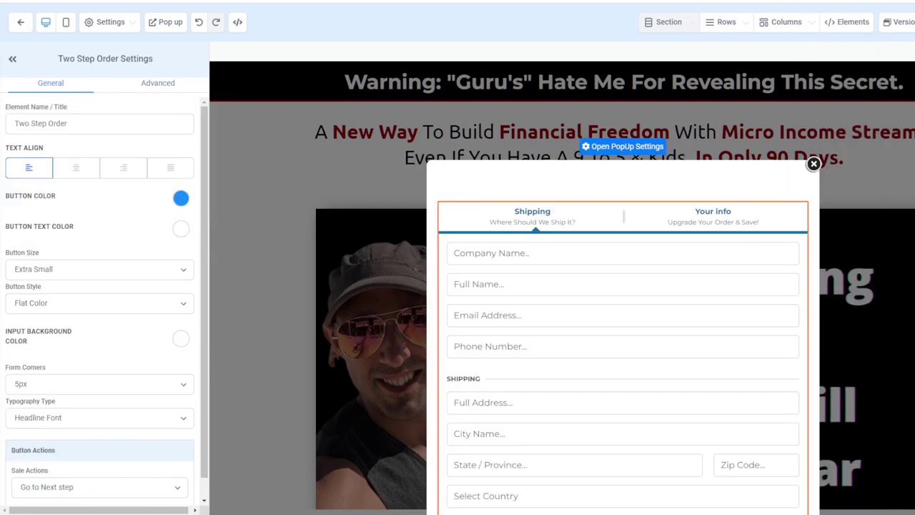
scroll(163, 321, down, 1)
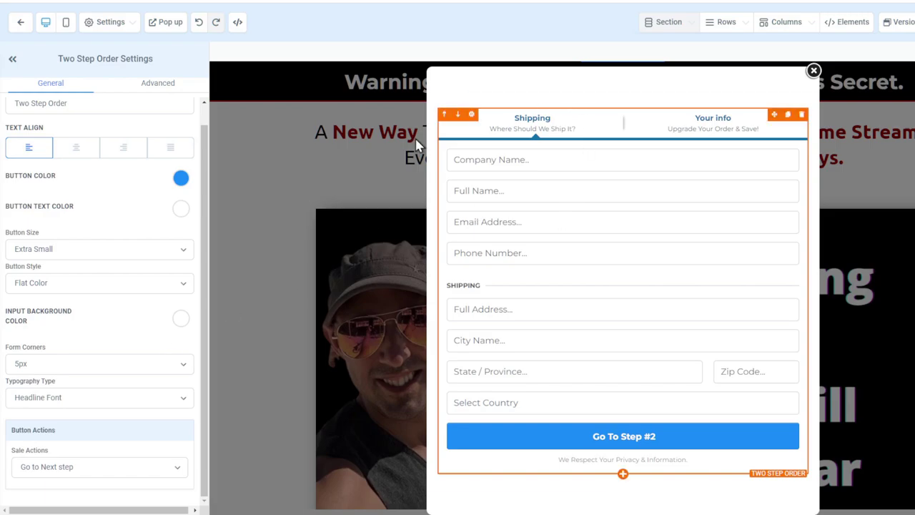
scroll(93, 189, up, 1)
Check the popup and row settings, then preview the page and close the popup in the preview
click(599, 82)
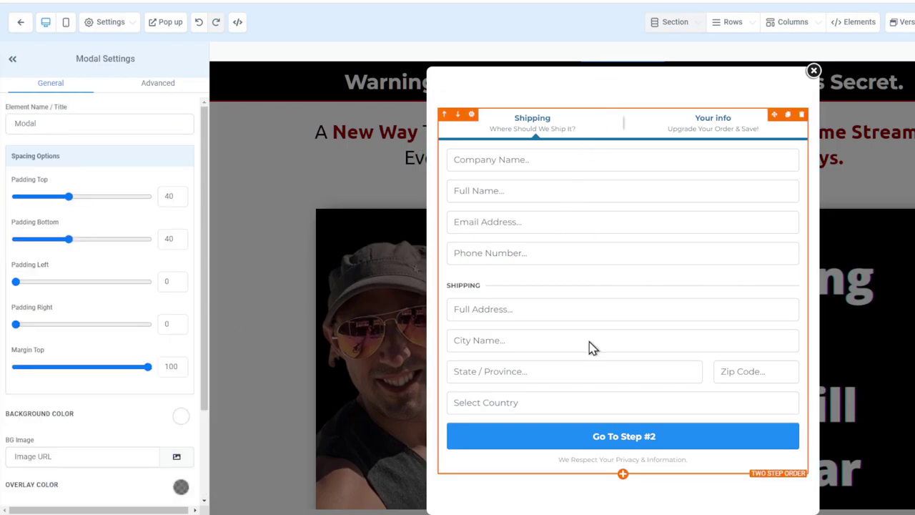
click(529, 100)
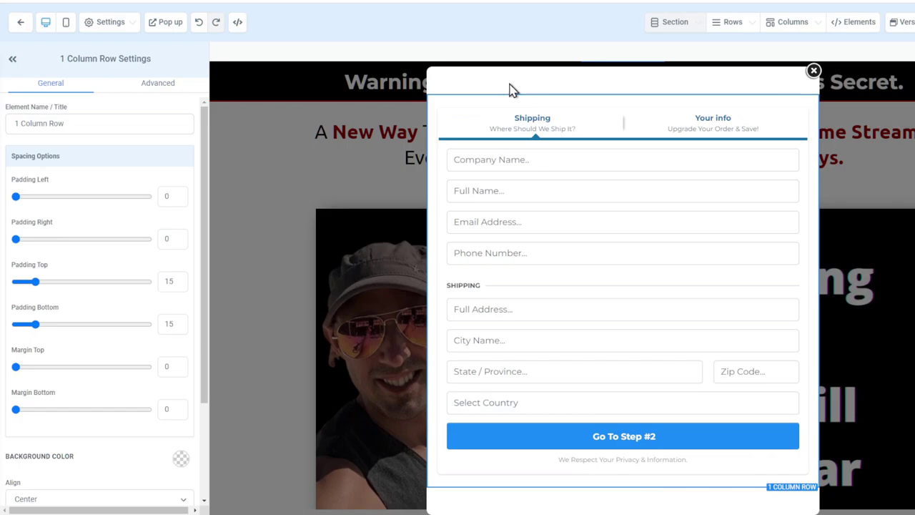
click(135, 24)
click(902, 21)
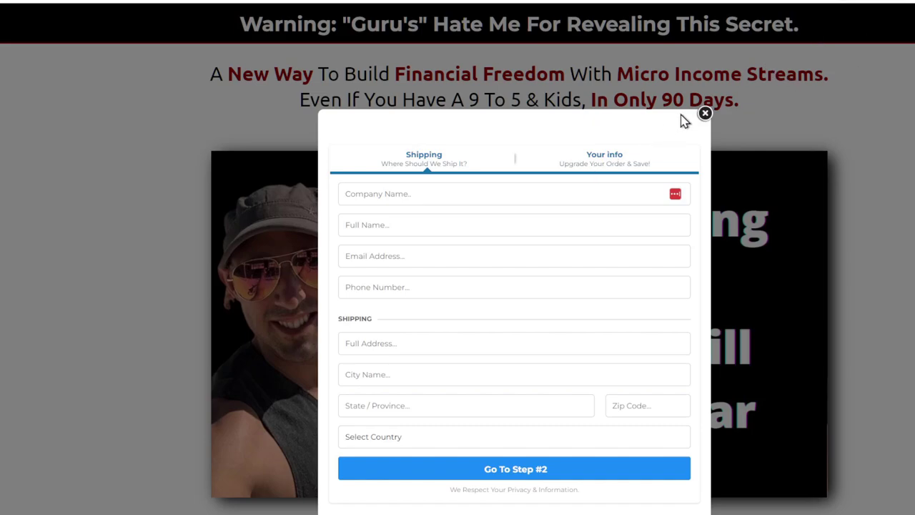
click(704, 114)
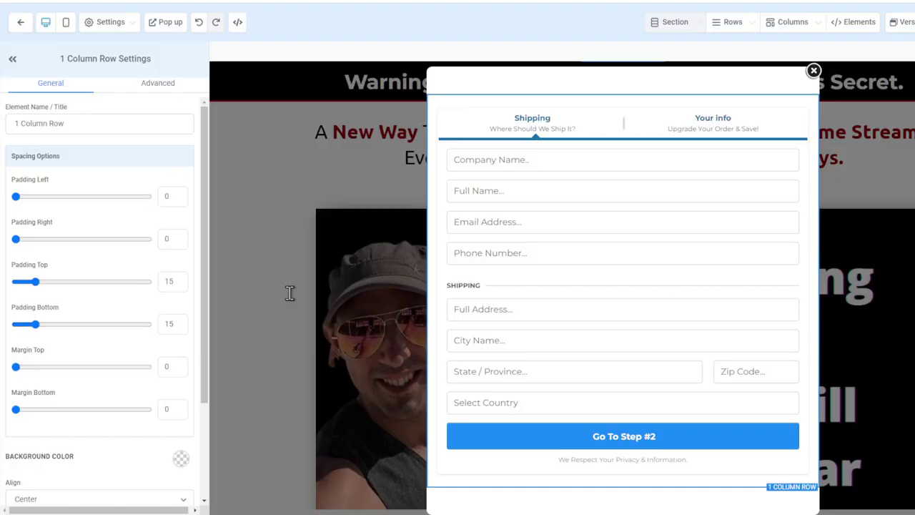
Remove the order form row from the popup, turn on Disable Popup and turn off Show Popup on exit
click(812, 109)
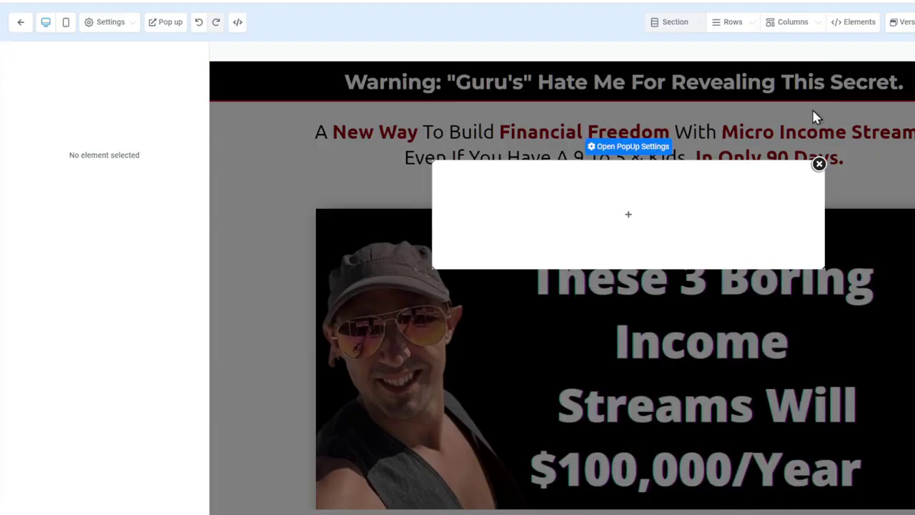
click(817, 163)
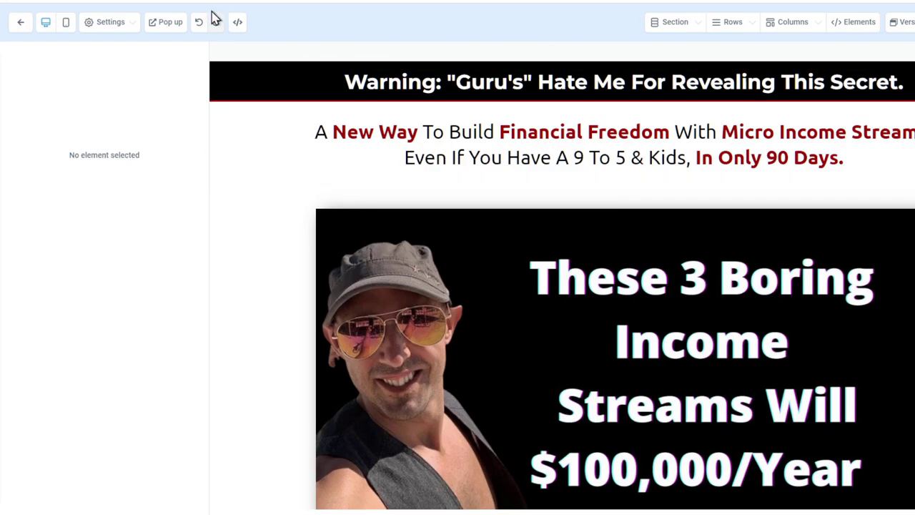
click(170, 23)
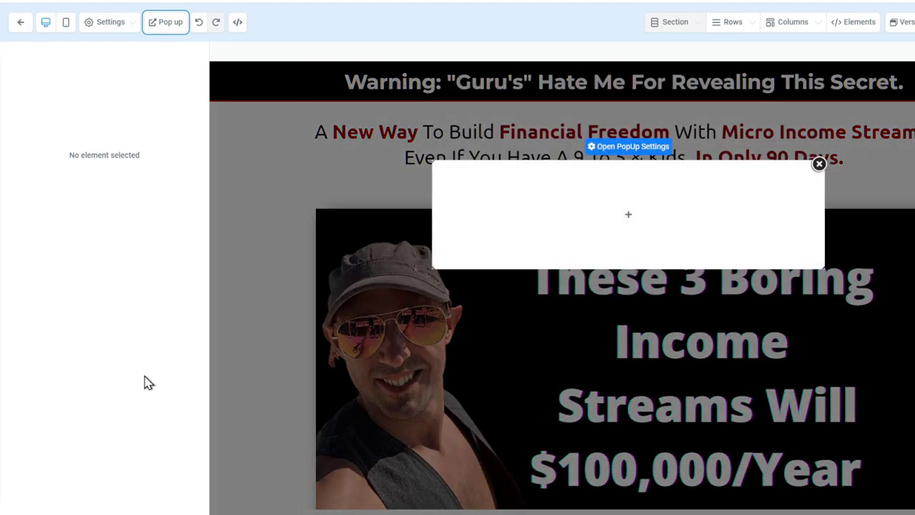
click(622, 148)
scroll(120, 366, down, 3)
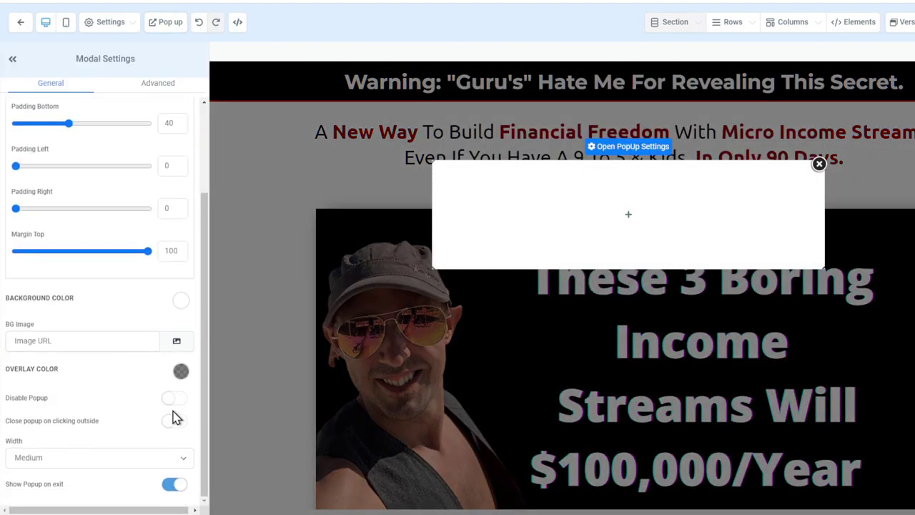
click(177, 398)
click(167, 486)
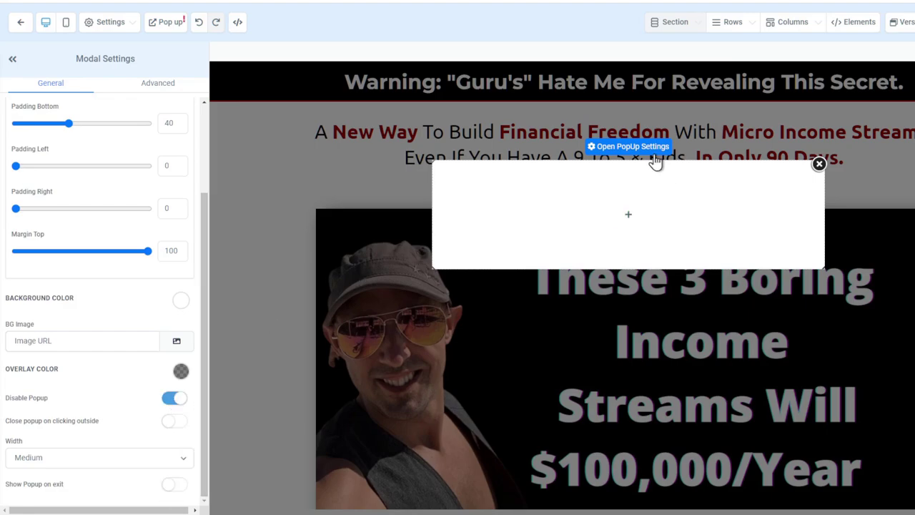
click(818, 164)
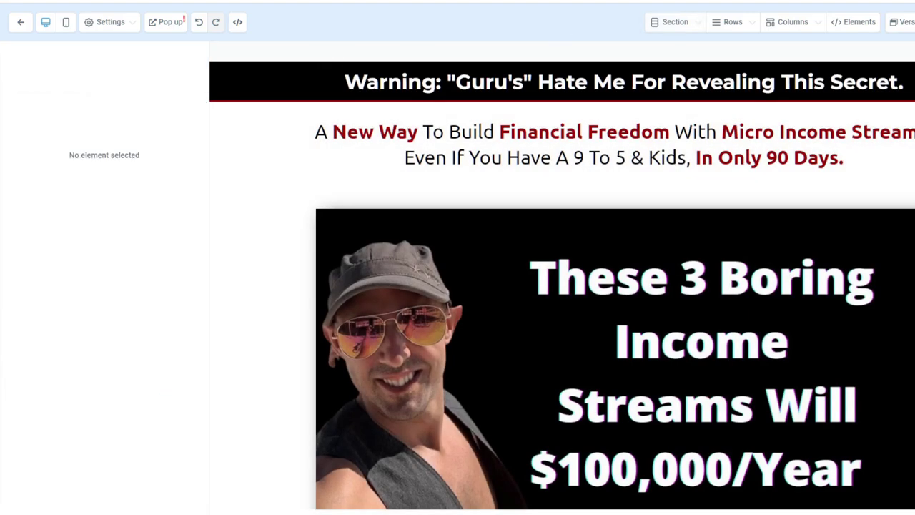
Open the page's SEO Meta Data and replace the author field with the author's name
click(95, 24)
click(89, 50)
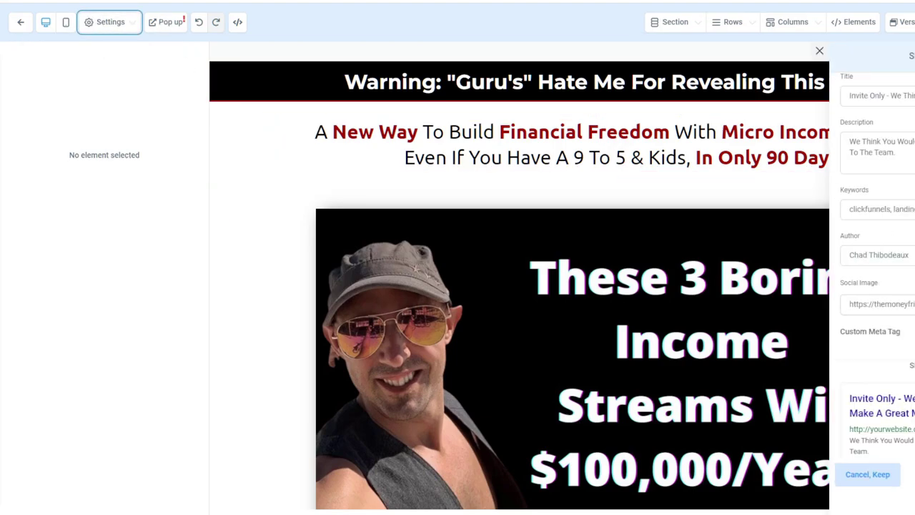
drag(892, 95, 875, 95)
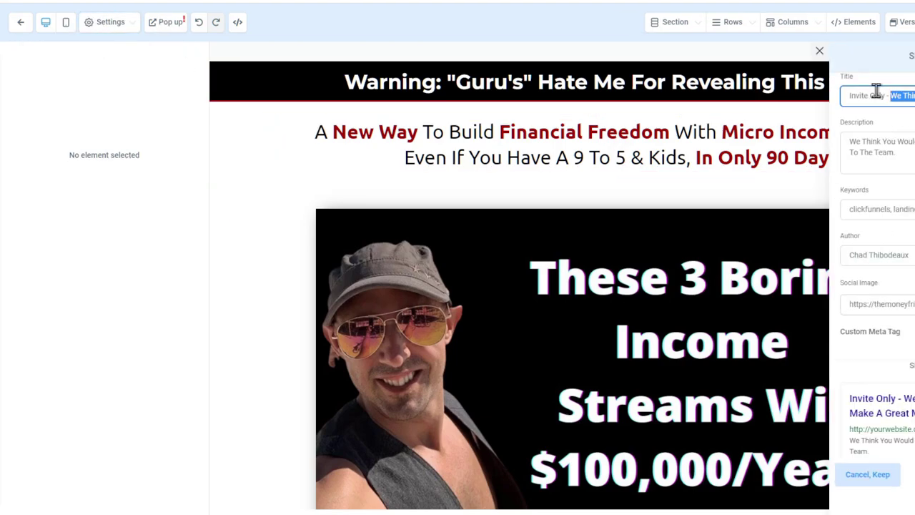
drag(871, 209, 914, 209)
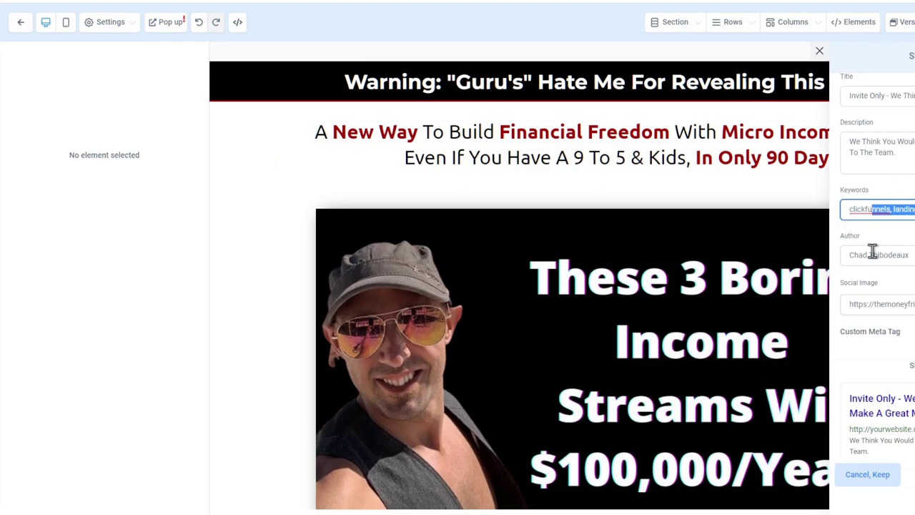
drag(872, 254, 861, 257)
click(873, 209)
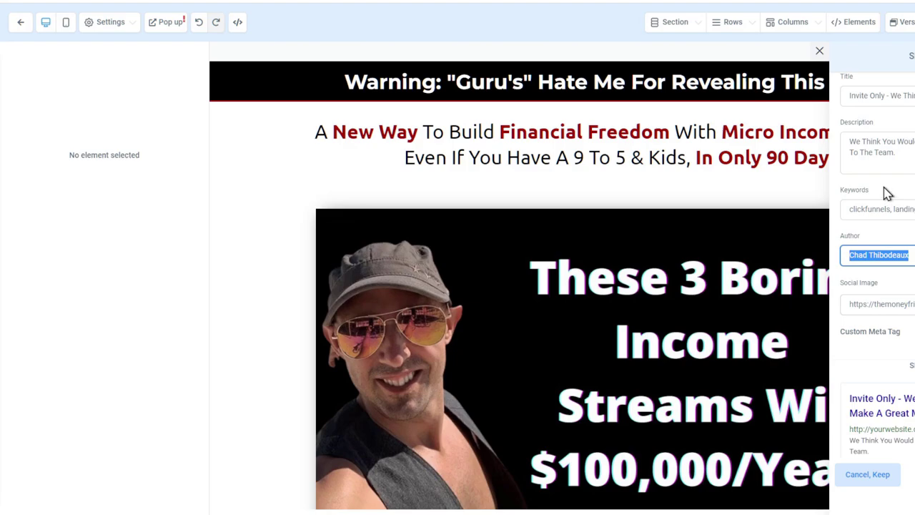
text(Brandon)
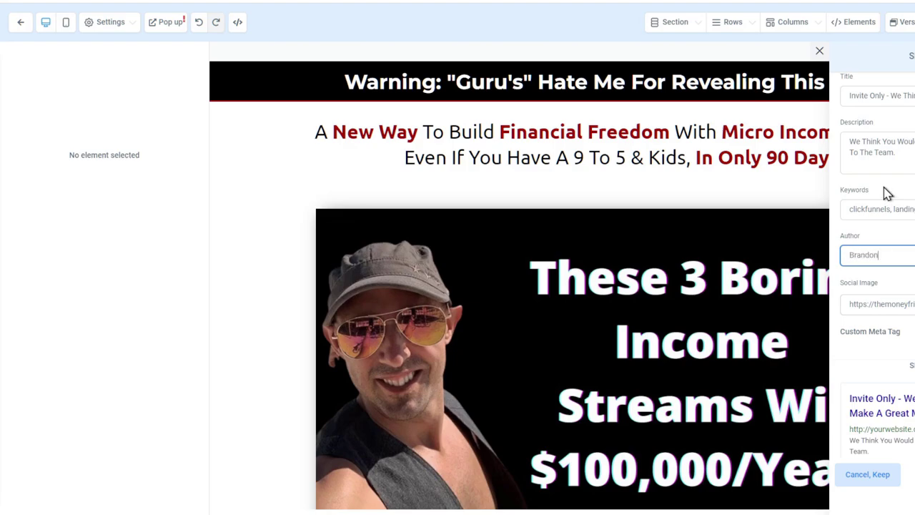
text( Duff)
Change the SEO title to 'INvite ONly' and the description to 'Thanks For Joinin', then close the panel
click(879, 98)
key(ctrl+a)
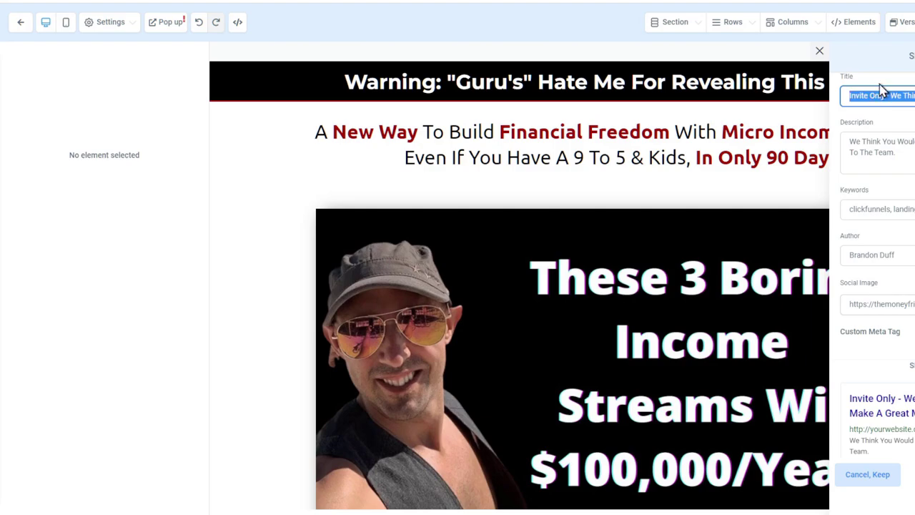
text(INvite)
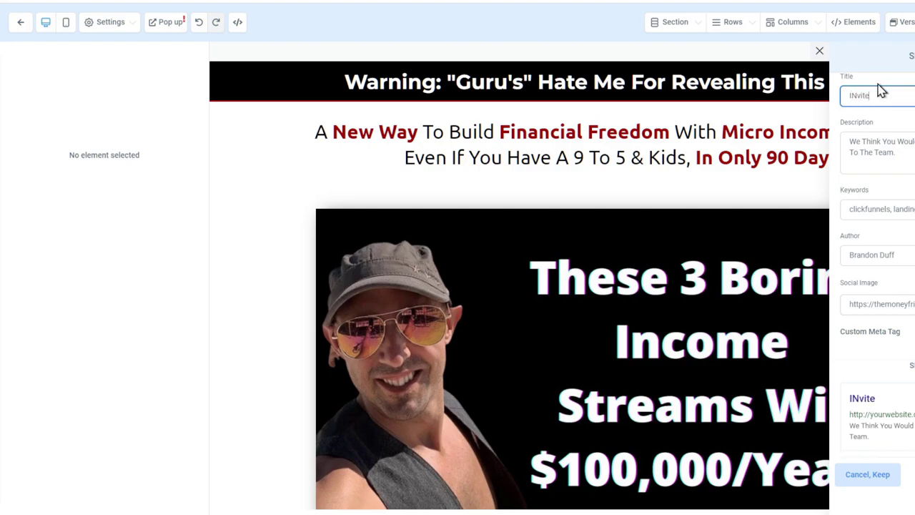
text( ONly)
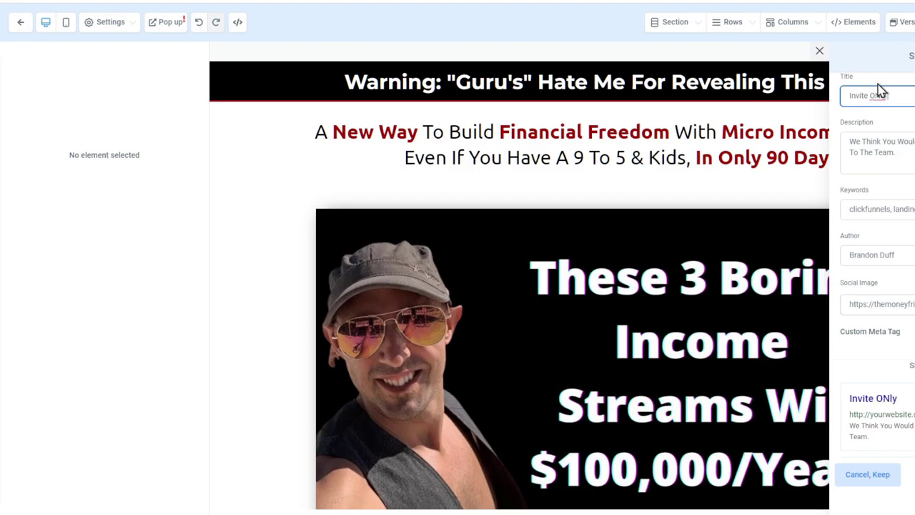
click(893, 158)
key(ctrl+a)
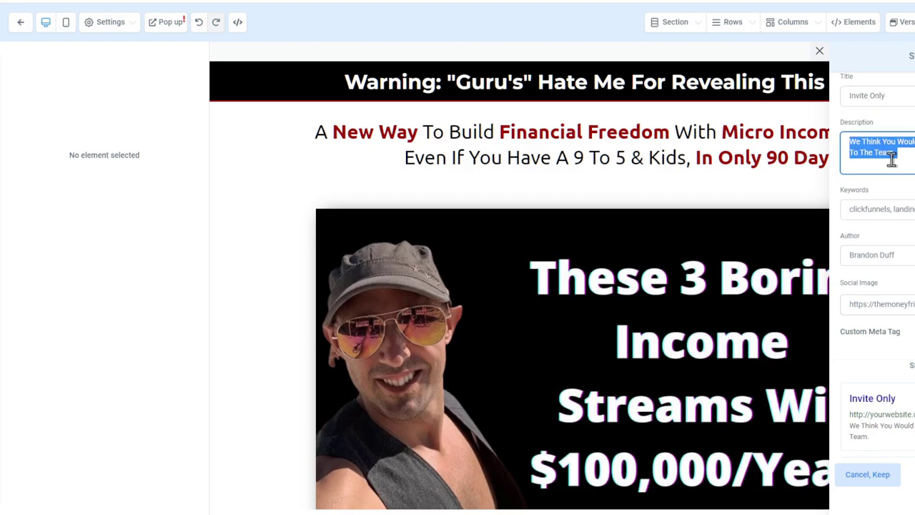
text(Thanks For Joining)
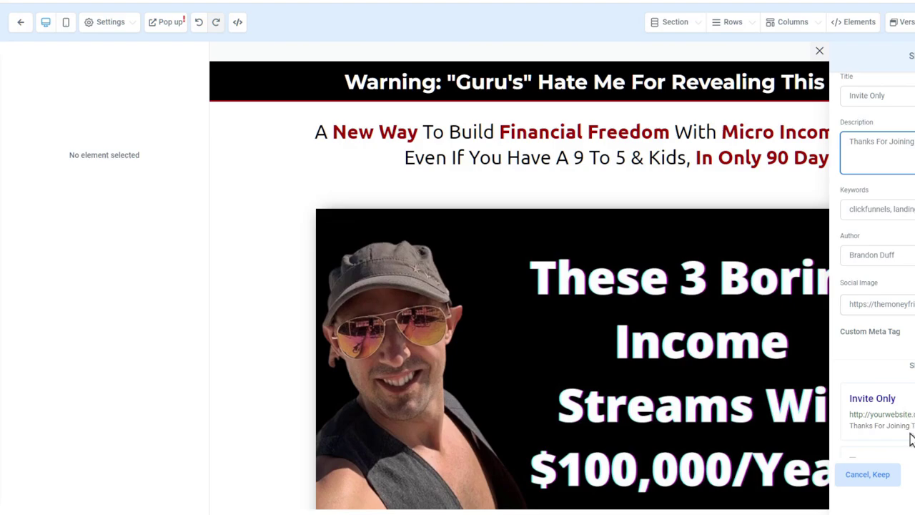
key(Escape)
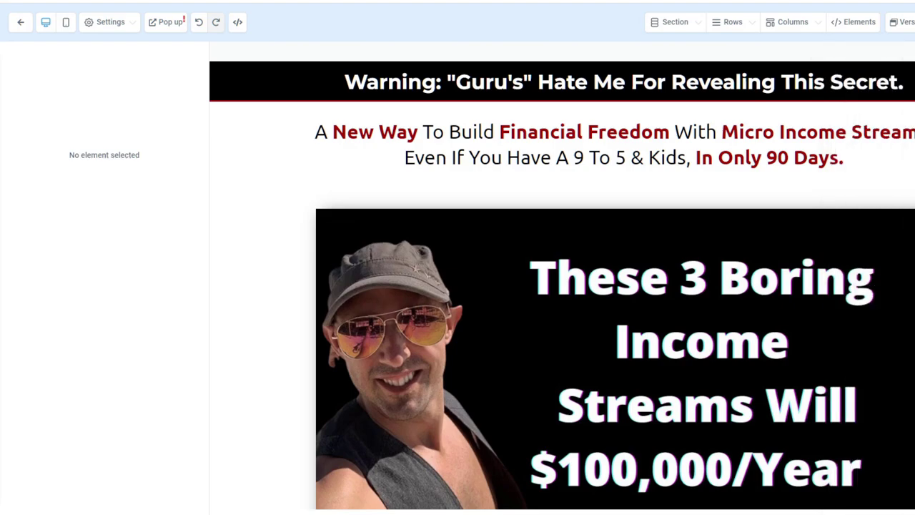
click(136, 26)
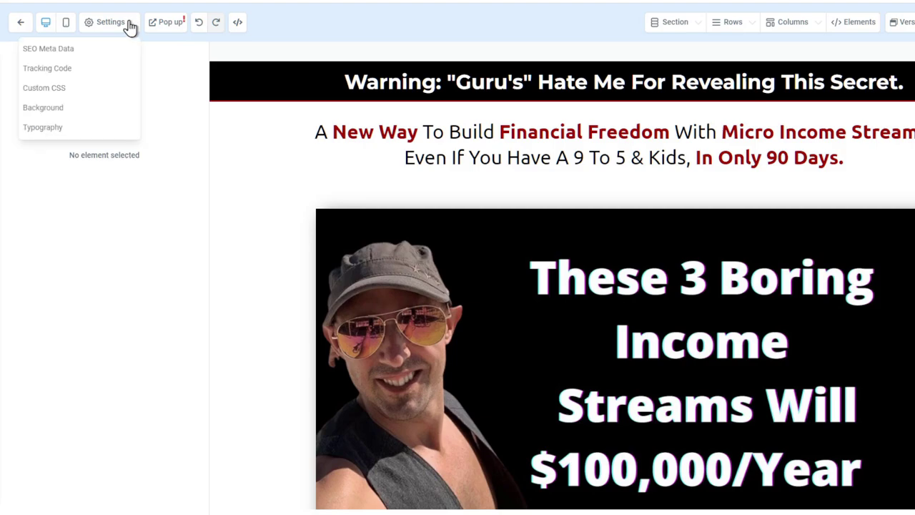
click(103, 68)
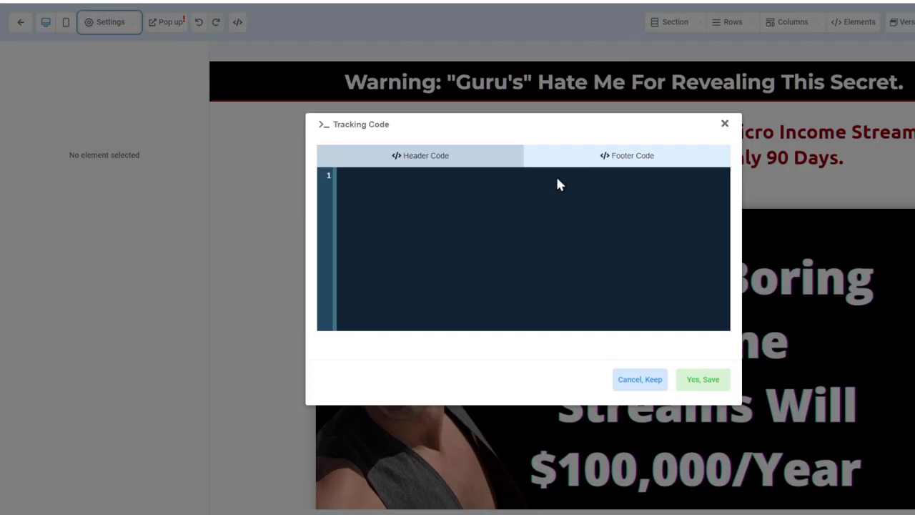
click(607, 161)
click(465, 161)
click(600, 171)
click(724, 123)
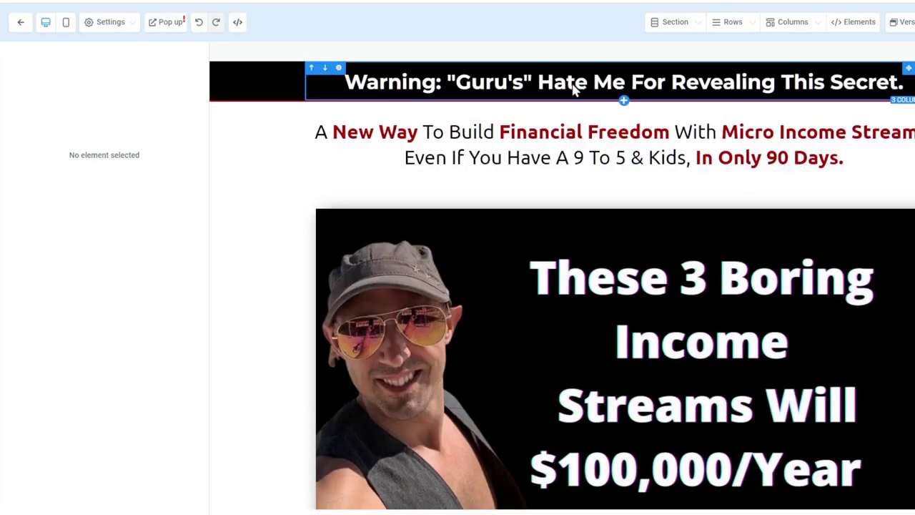
click(108, 24)
click(93, 89)
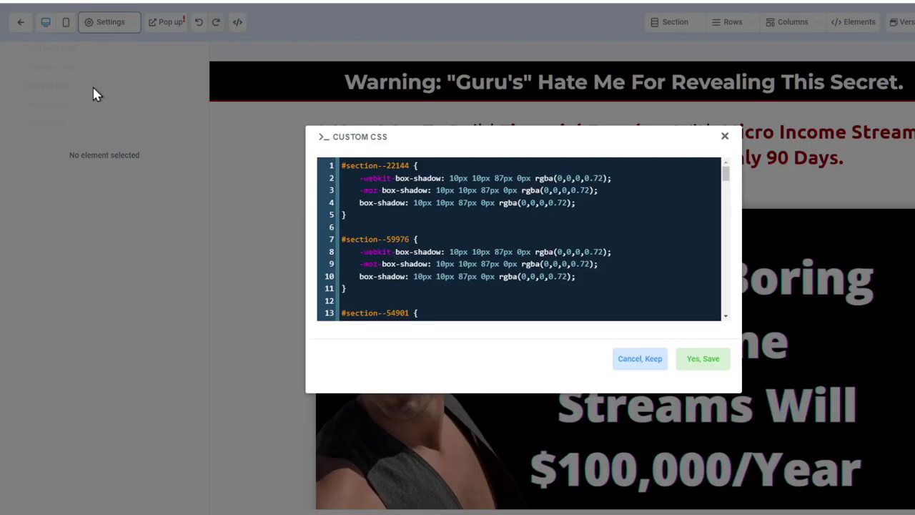
scroll(639, 207, down, 15)
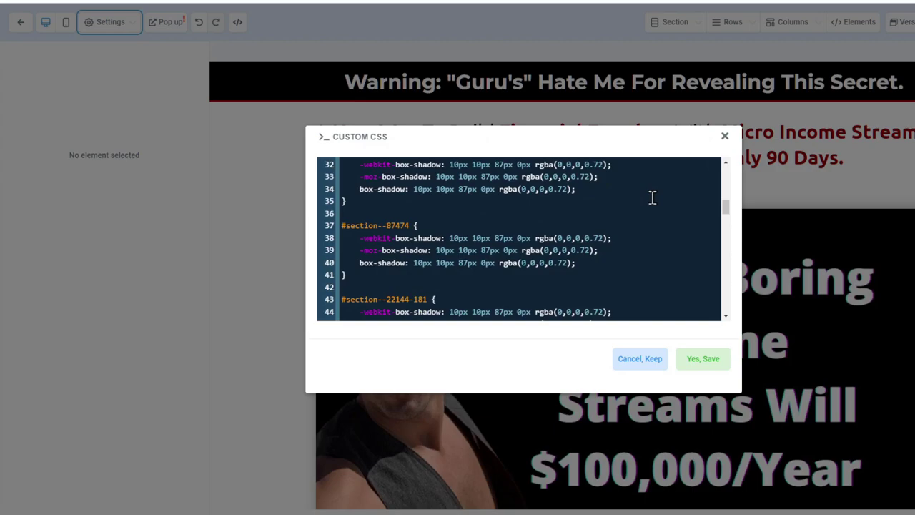
click(724, 136)
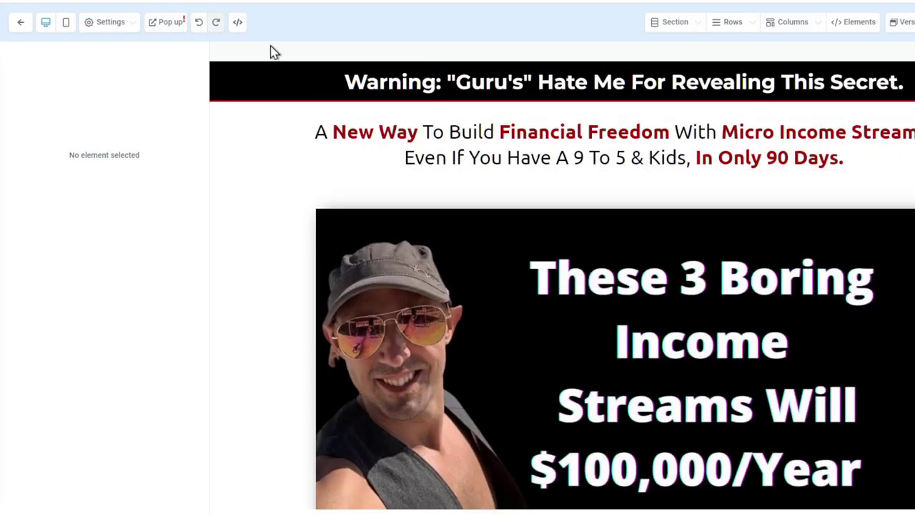
click(126, 32)
click(77, 105)
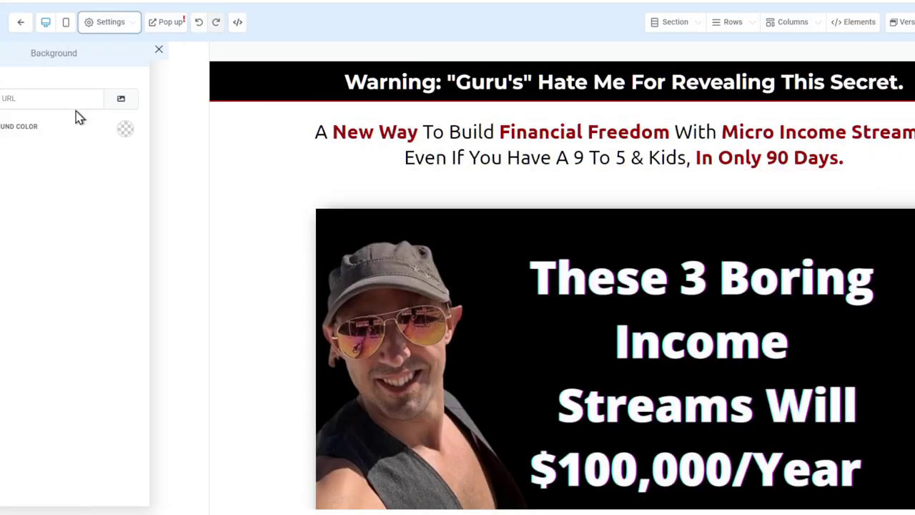
click(129, 28)
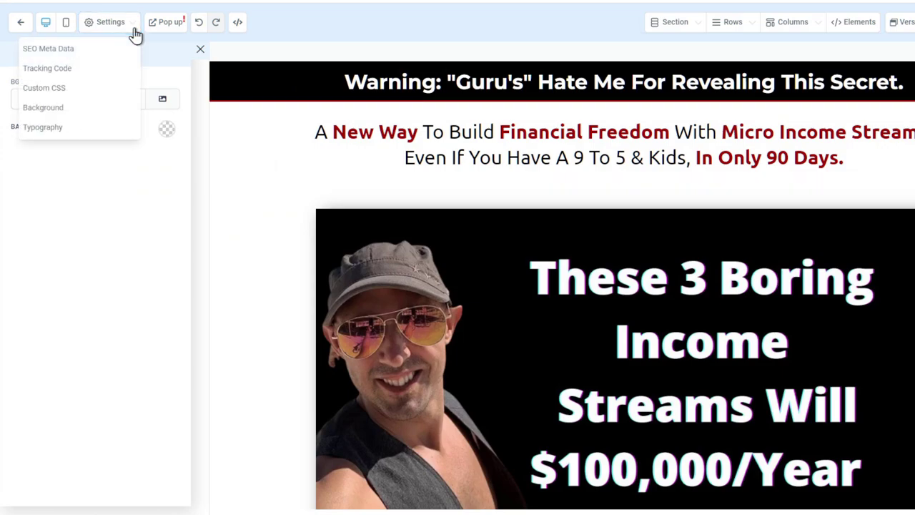
click(90, 126)
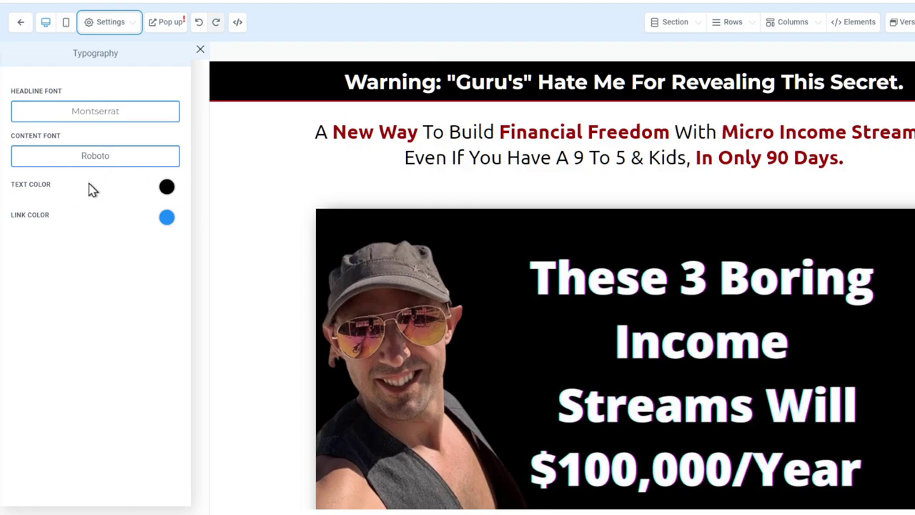
click(130, 23)
click(201, 50)
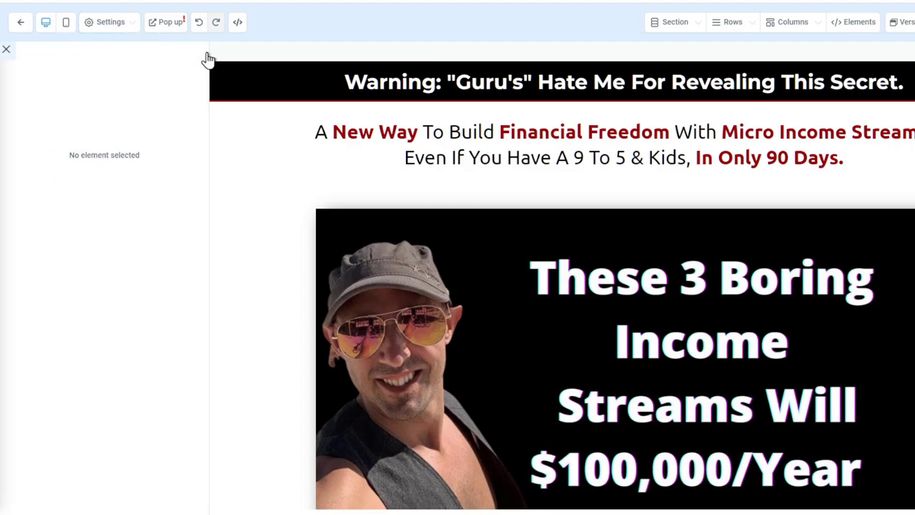
Preview the page in mobile layout, scroll through it, and switch back to desktop view
click(67, 23)
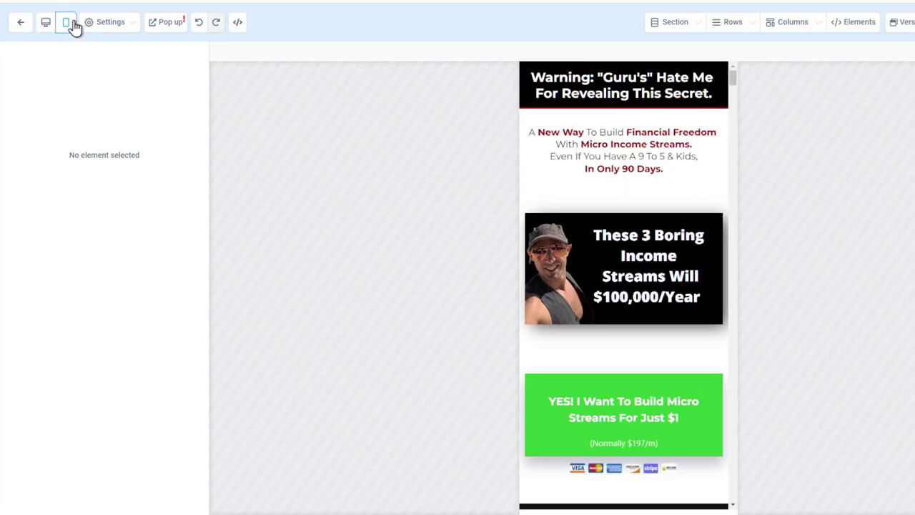
drag(732, 78, 311, 65)
click(46, 22)
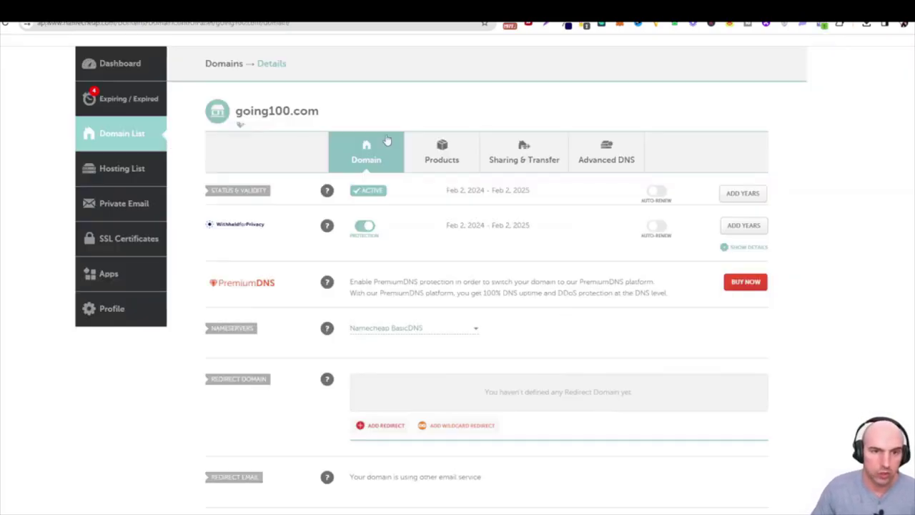
Highlight the going100.com domain name on Namecheap, then return to GoHighLevel's Email Services
drag(235, 111, 322, 111)
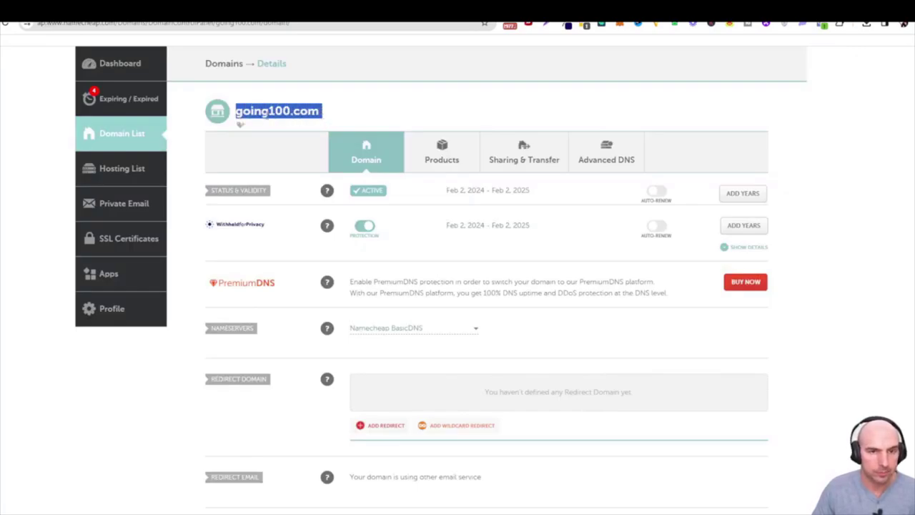
click(252, 117)
drag(240, 112, 292, 112)
click(323, 114)
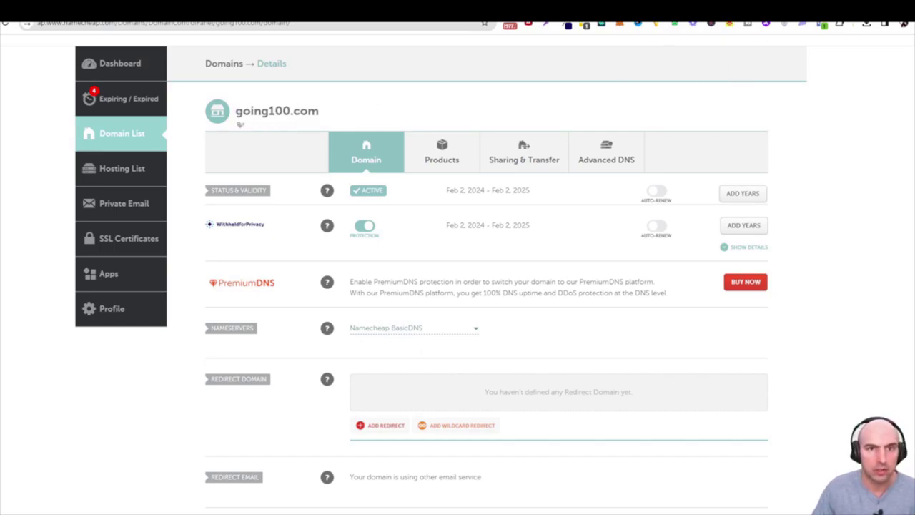
key(ctrl+Tab)
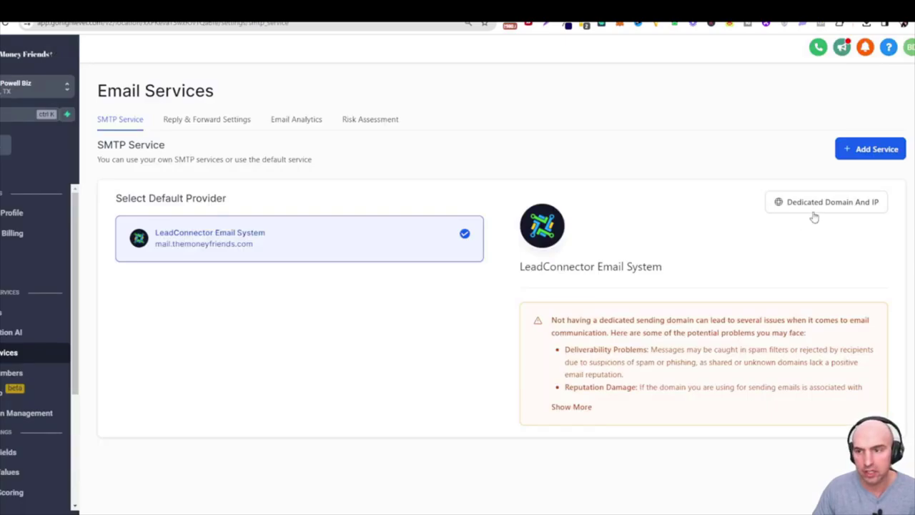
Add lc.going100.com as a new dedicated sending domain and submit it for verification
click(827, 205)
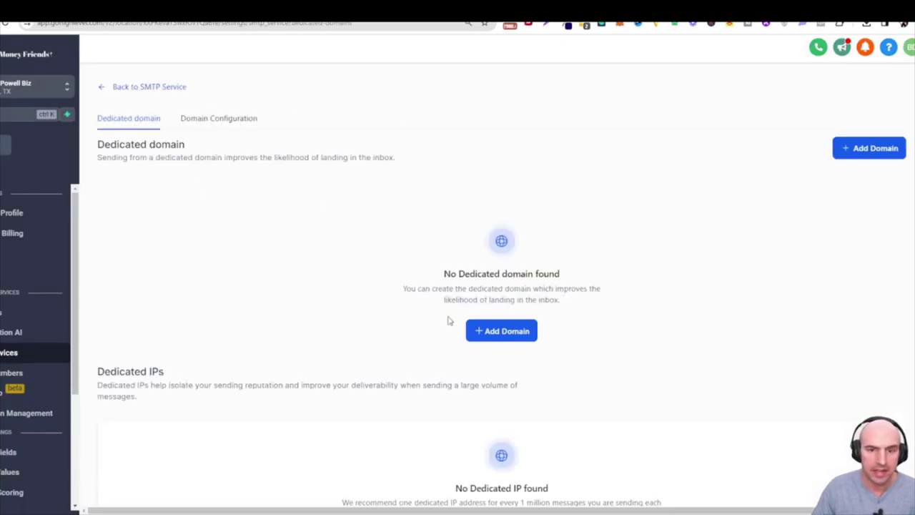
click(491, 330)
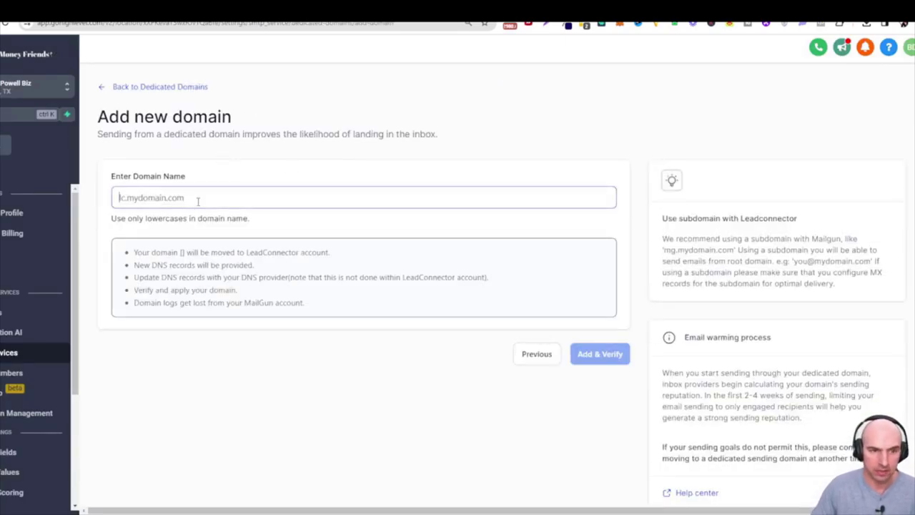
text(g)
key(BackSpace)
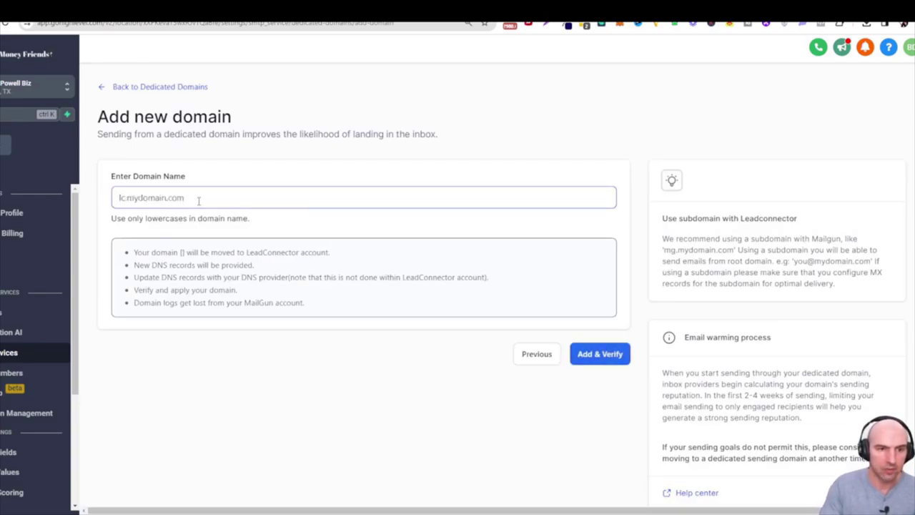
text(mail)
key(BackSpace)
key(BackSpace)
key(BackSpace)
key(BackSpace)
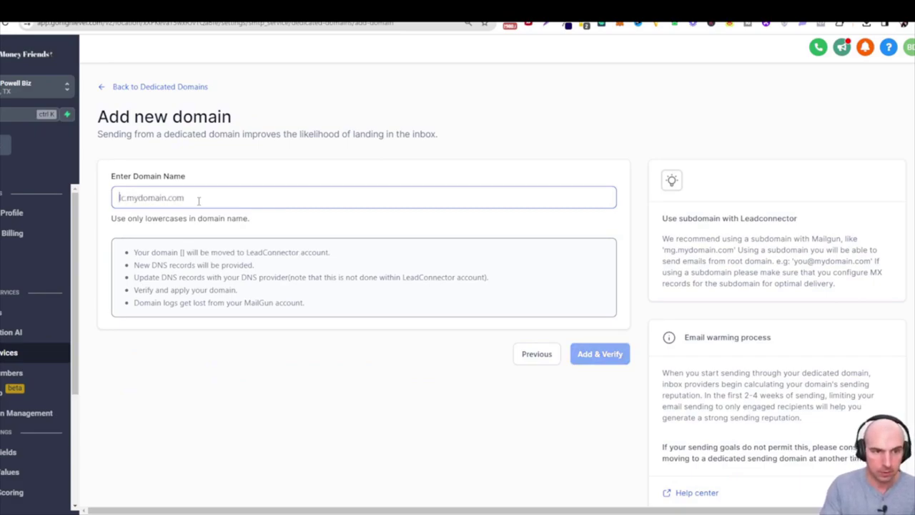
text(lc)
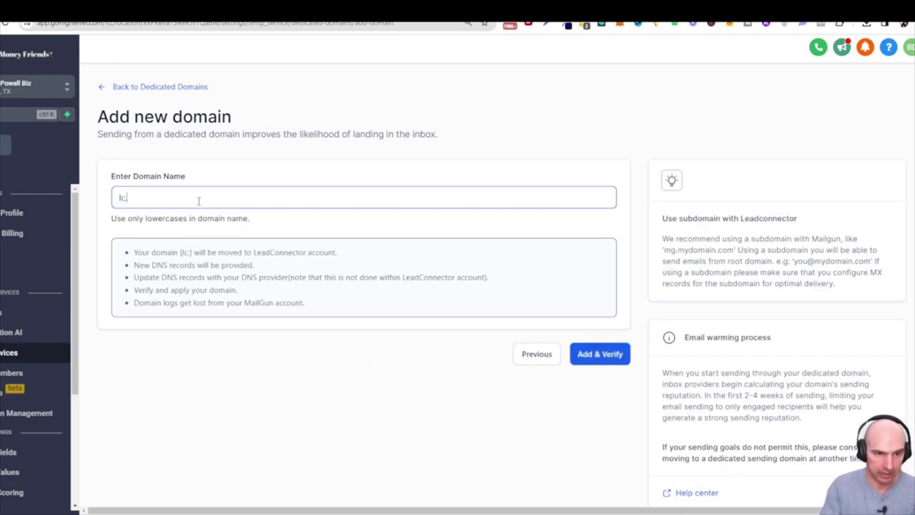
text(.going100.com)
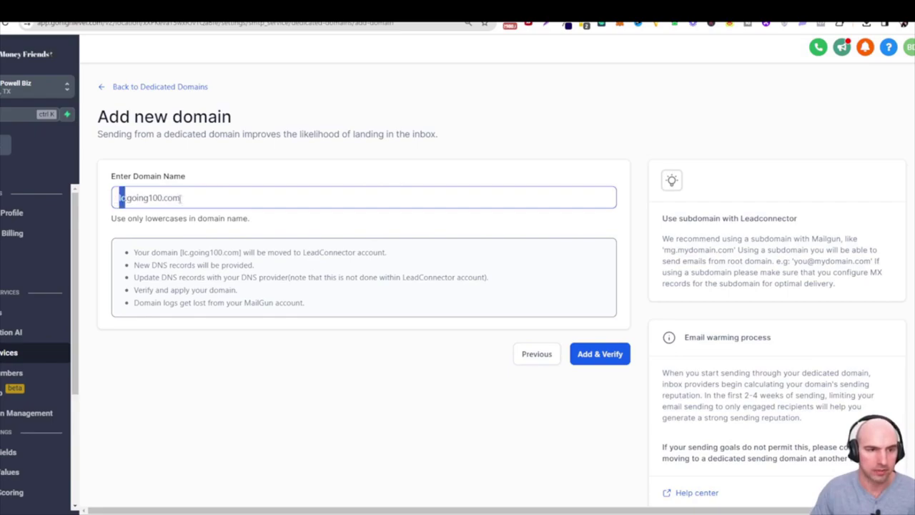
click(573, 354)
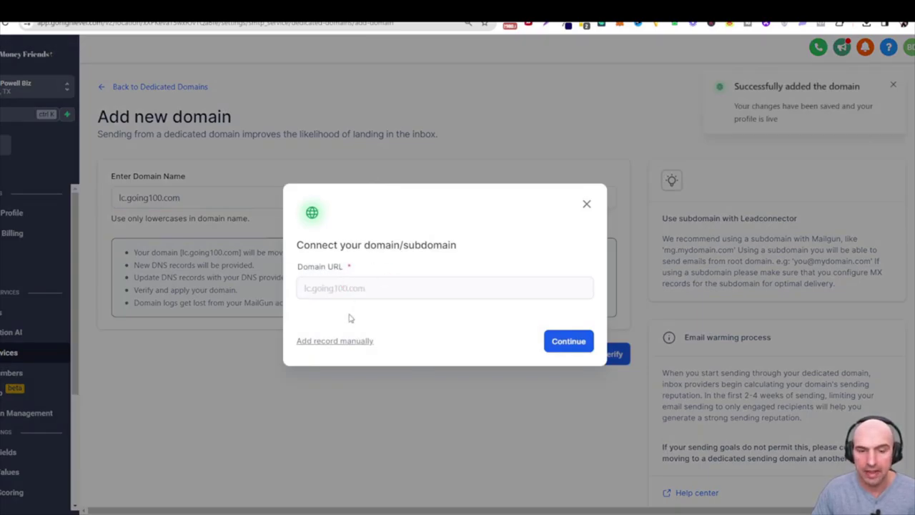
Continue to the manual DNS records for lc.going100.com and inspect the first record's host value
click(569, 342)
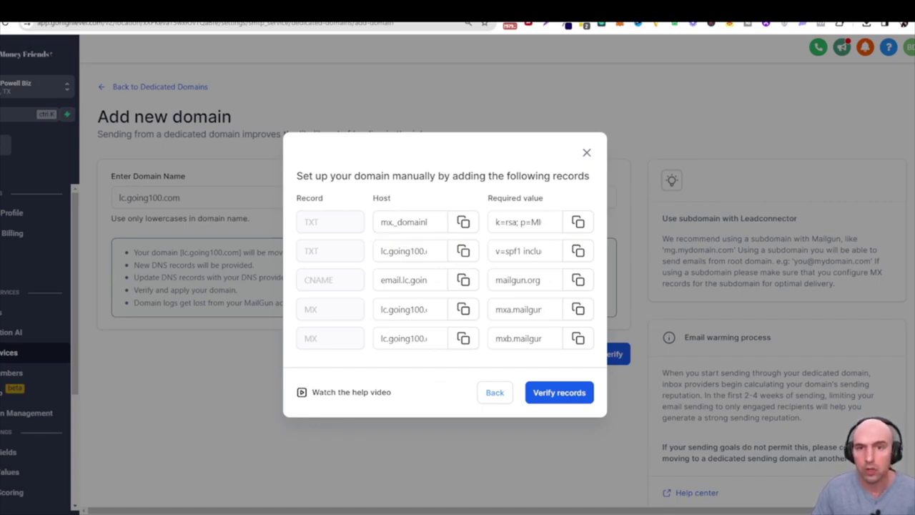
click(408, 221)
double_click(408, 222)
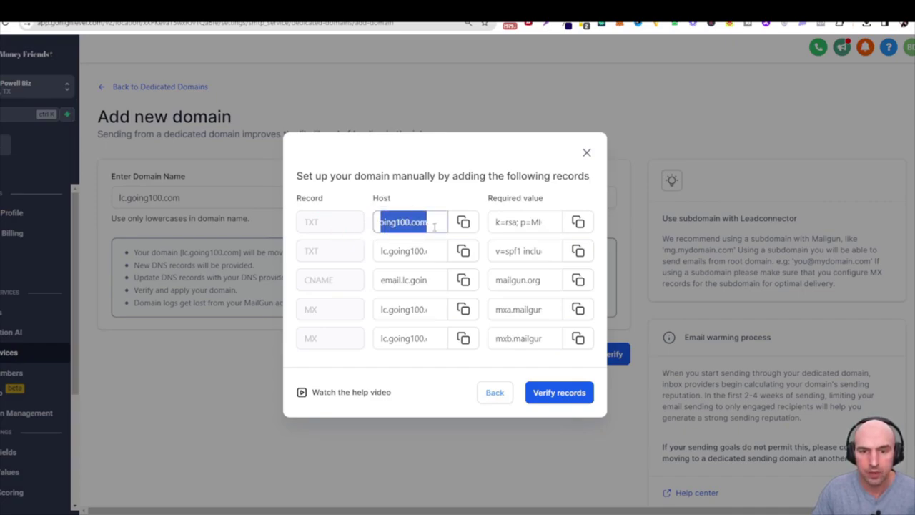
click(399, 221)
double_click(399, 222)
click(423, 222)
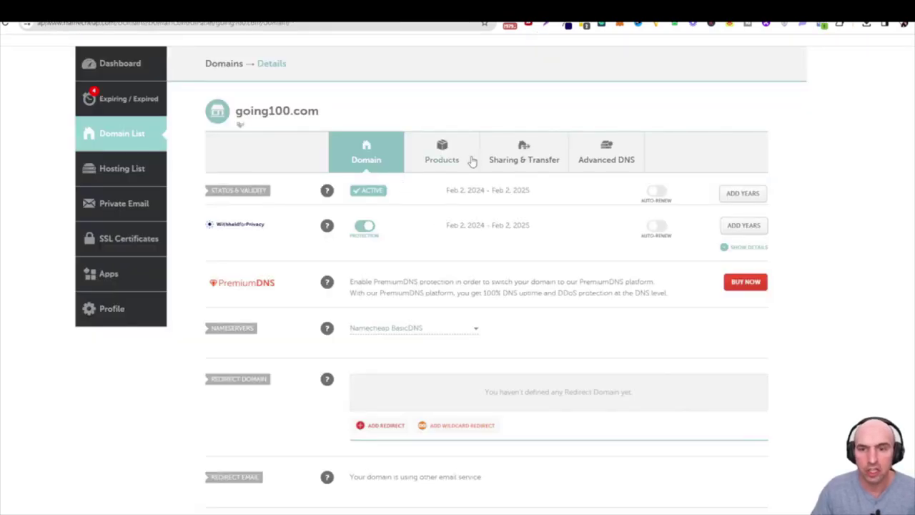
In Namecheap Advanced DNS, change the mailgun.org CNAME host to lc with a 1 min TTL and save
click(596, 171)
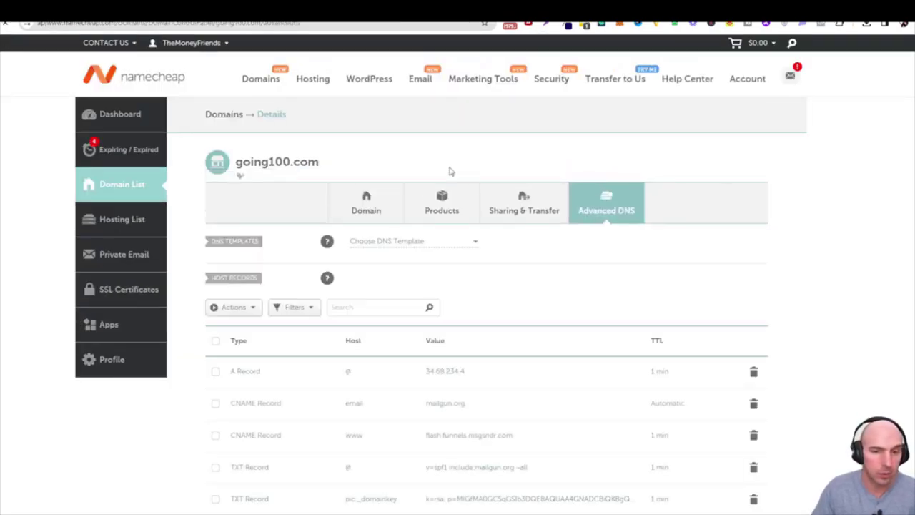
scroll(336, 243, down, 2)
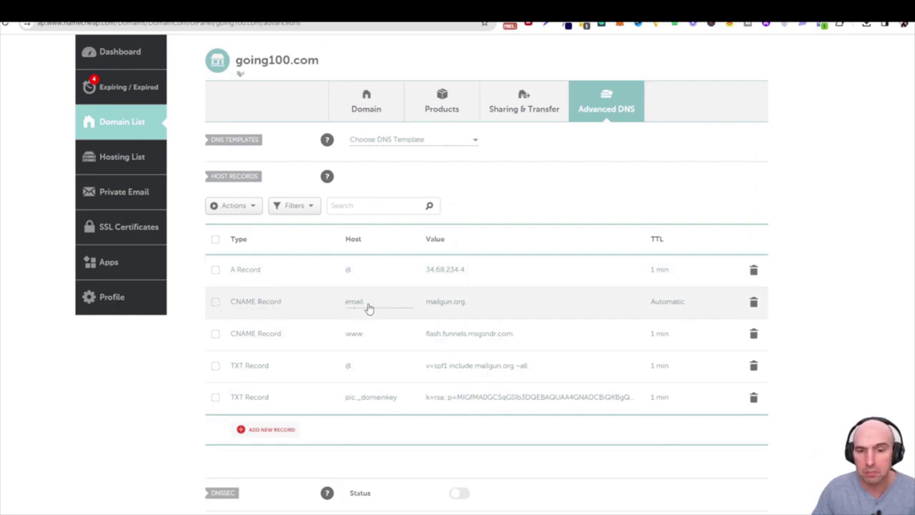
click(368, 307)
double_click(361, 303)
text(lc)
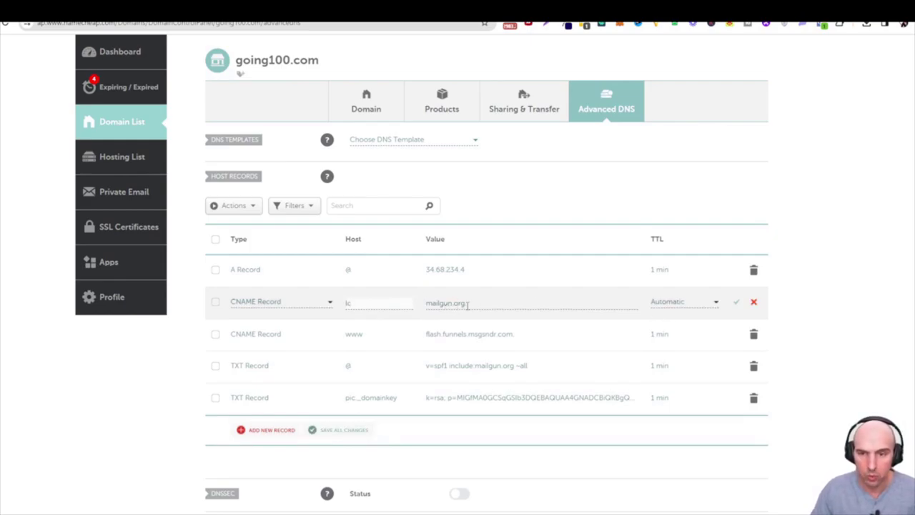
click(664, 302)
click(668, 384)
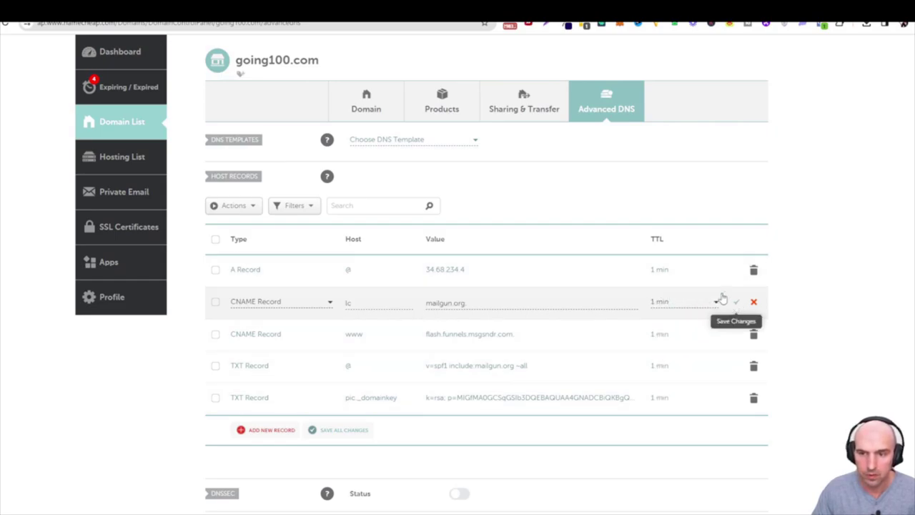
key(Return)
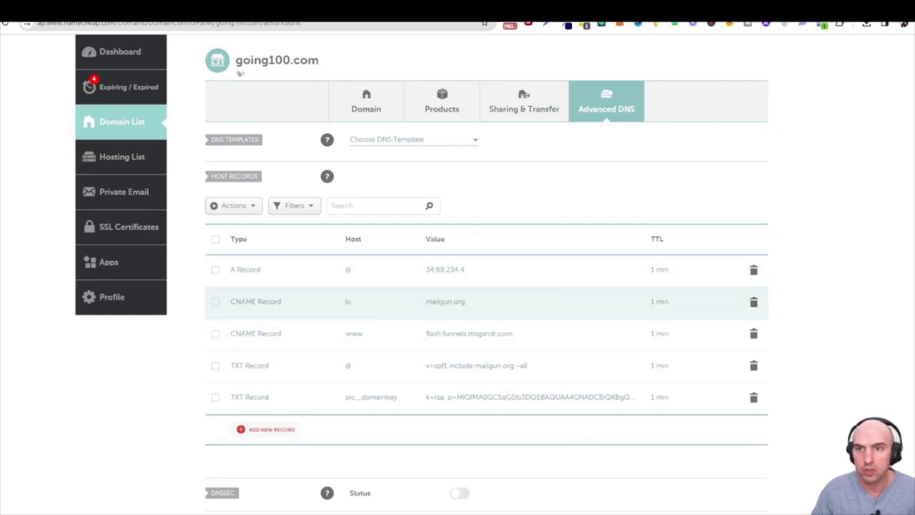
key(ctrl+Tab)
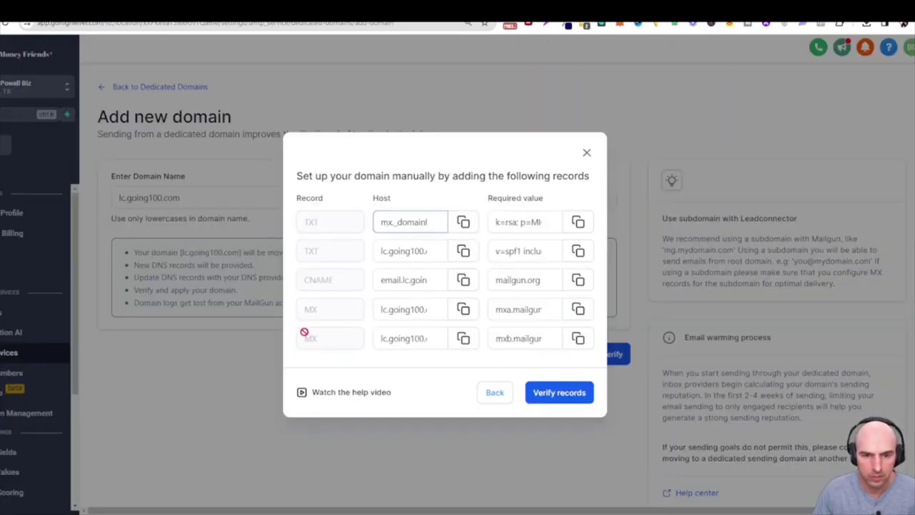
Change the Namecheap mailgun.org CNAME record's host from lc to email.lc and save it
drag(410, 280, 379, 280)
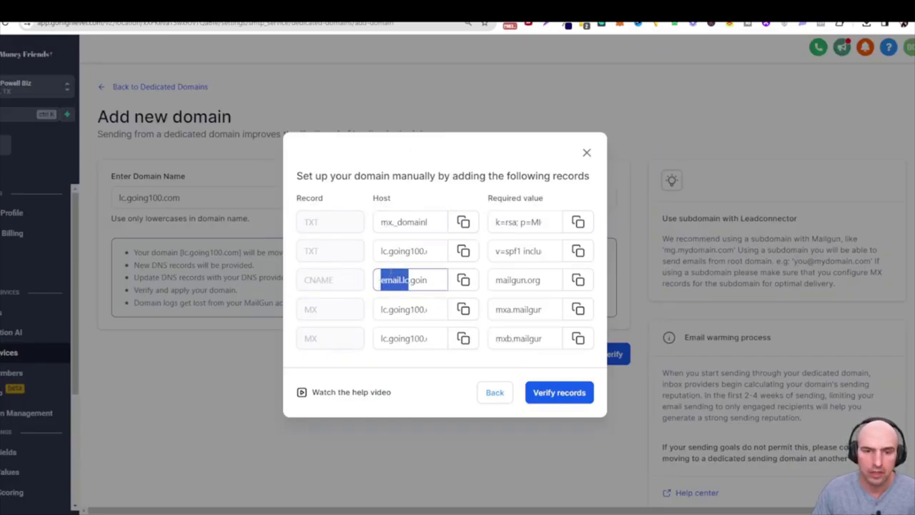
click(404, 281)
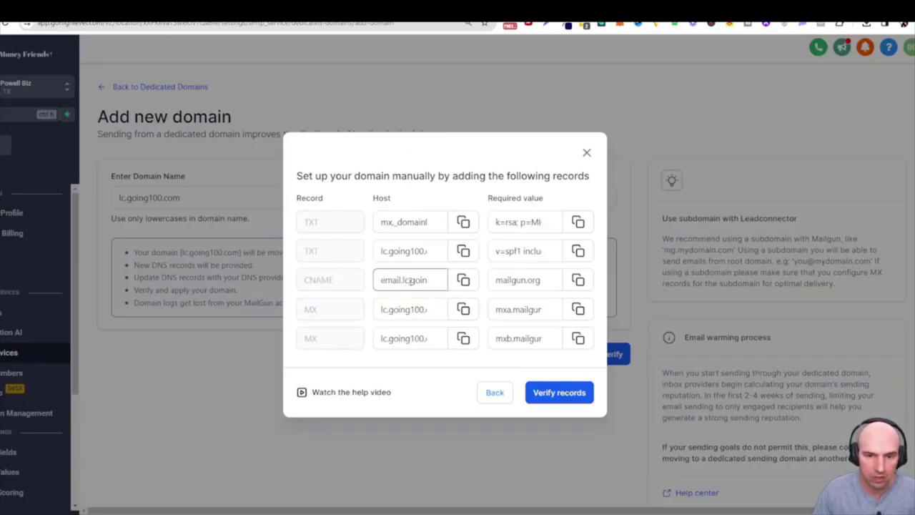
drag(404, 280, 377, 283)
key(ctrl+c)
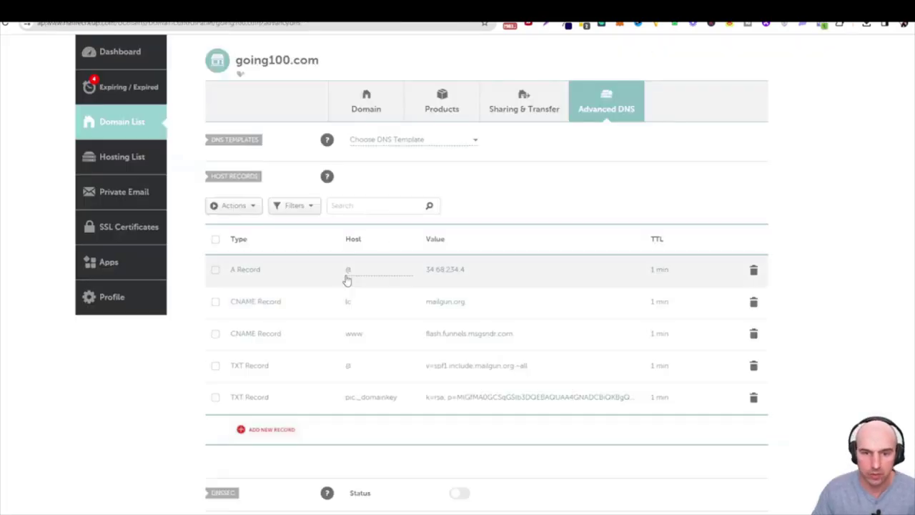
click(367, 301)
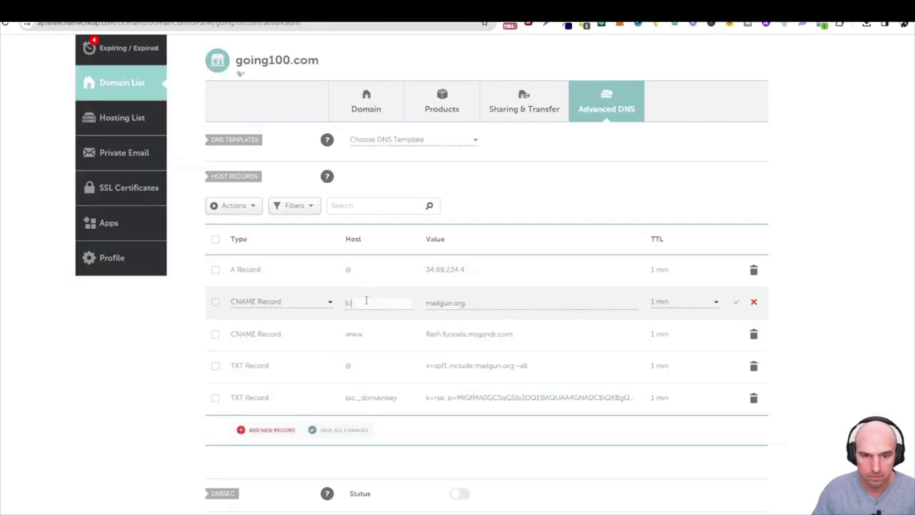
key(ctrl+a)
key(ctrl+v)
click(732, 302)
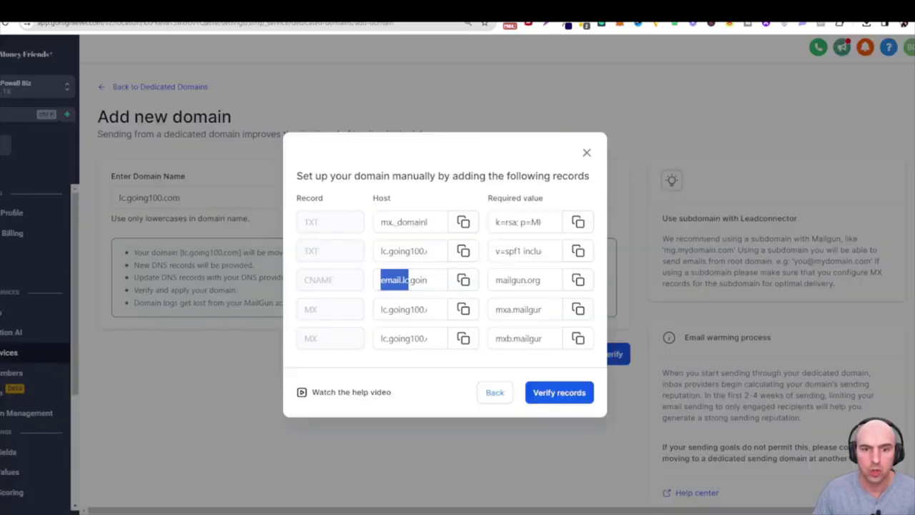
drag(390, 309, 381, 309)
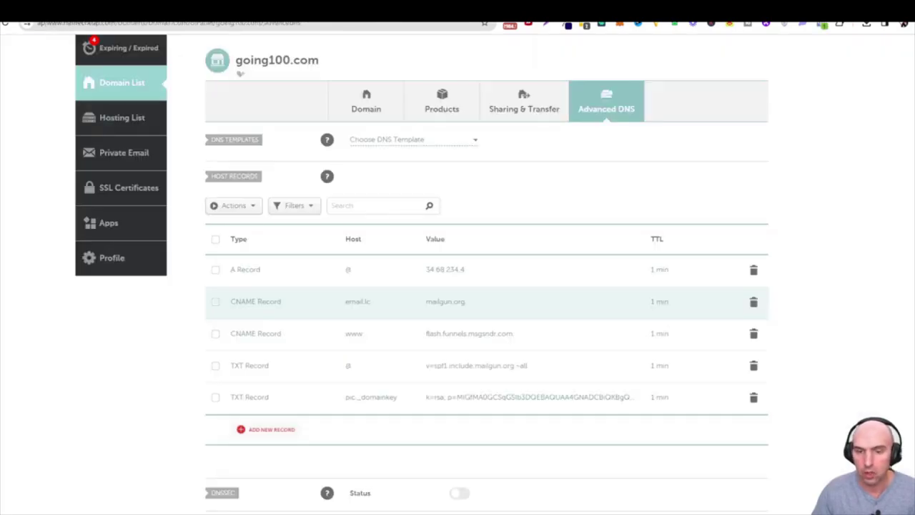
Browse Namecheap's Mail Settings mail service choices without changing them
scroll(434, 327, down, 4)
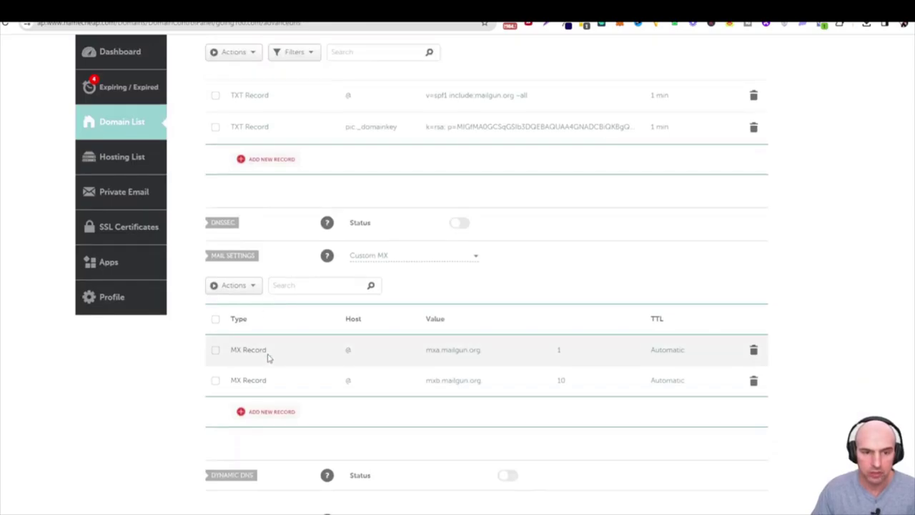
scroll(276, 288, up, 3)
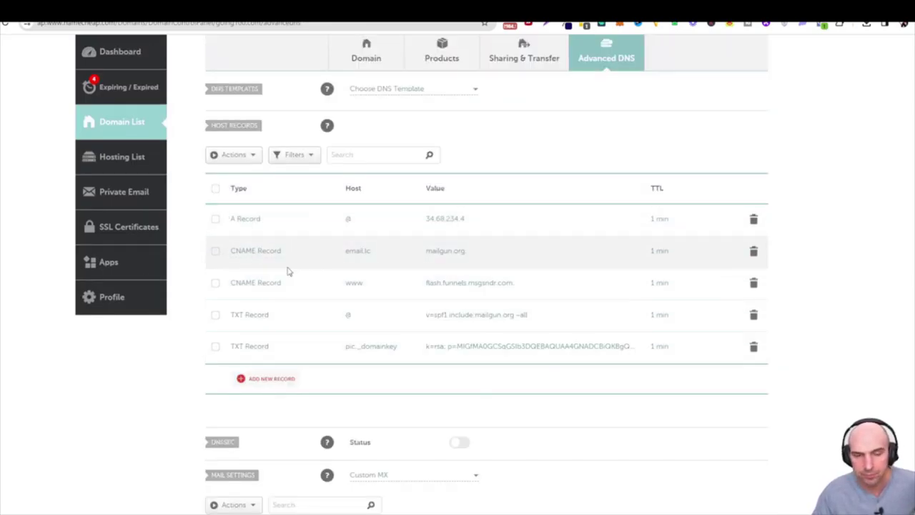
scroll(288, 271, down, 3)
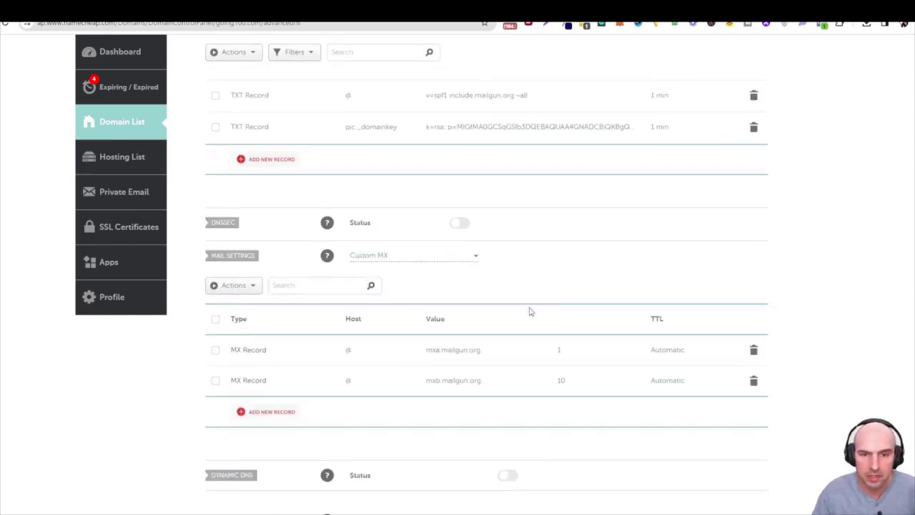
click(474, 259)
click(554, 263)
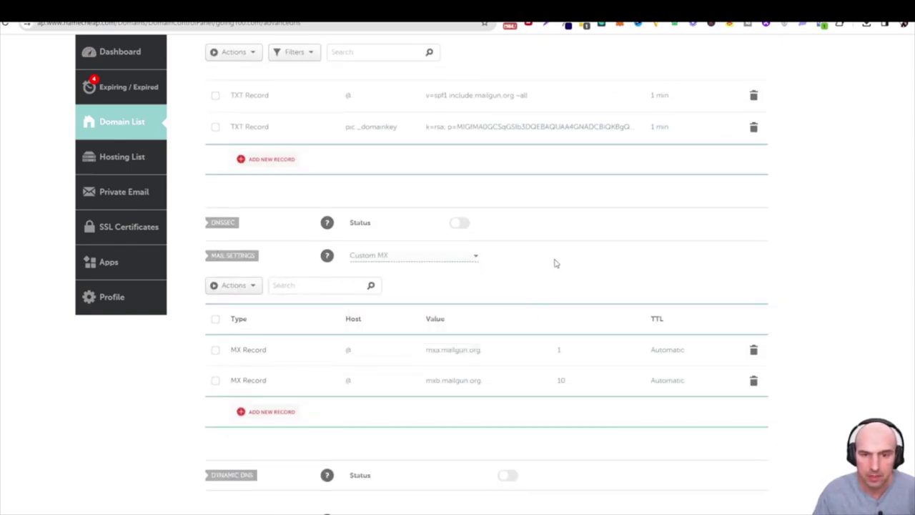
click(475, 259)
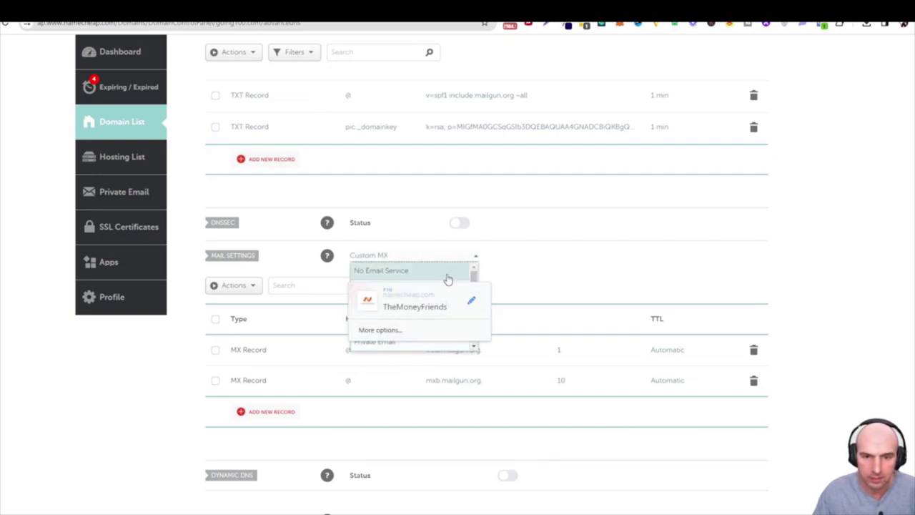
click(451, 258)
click(453, 258)
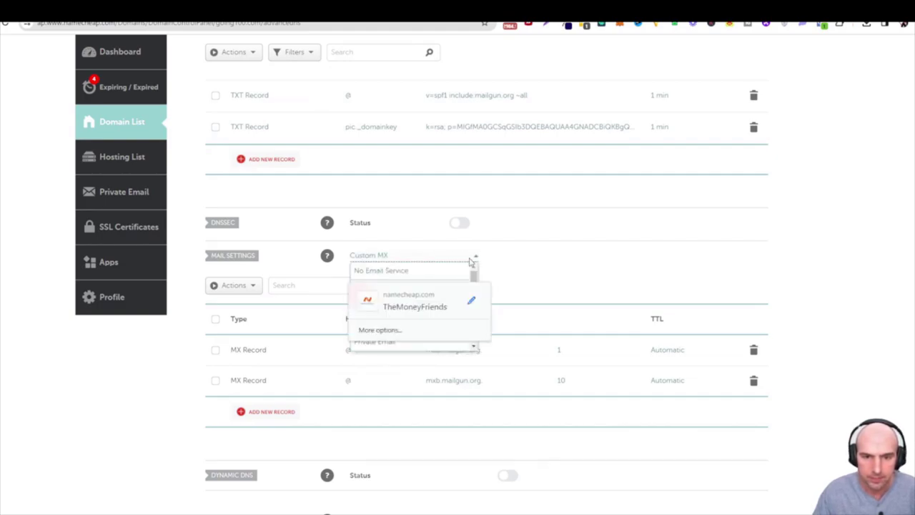
click(485, 258)
click(477, 260)
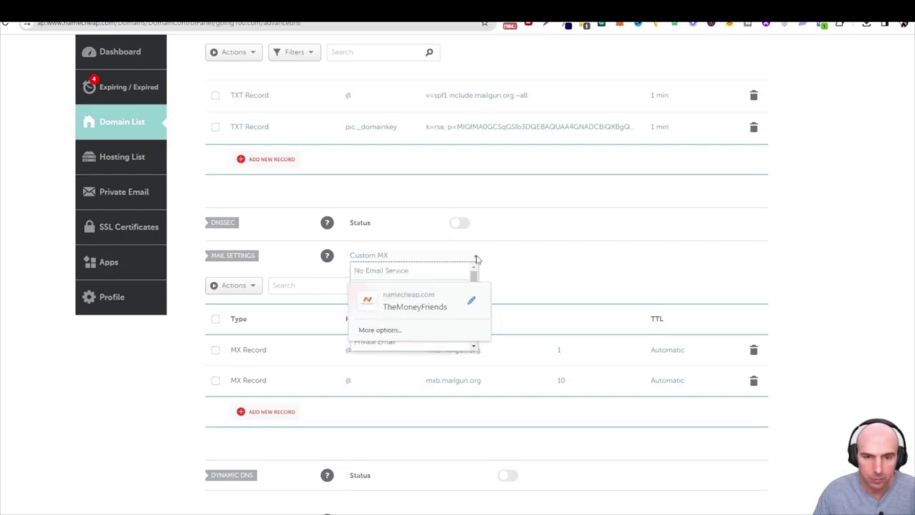
click(489, 328)
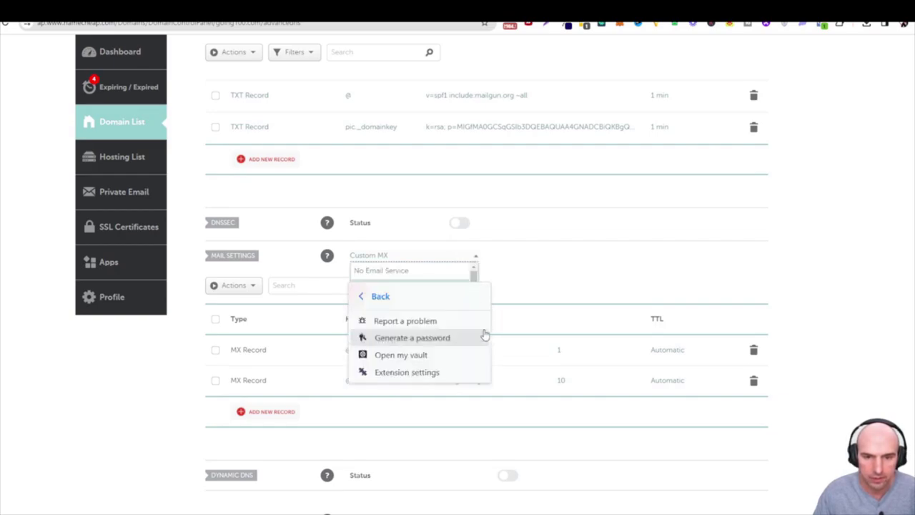
click(383, 296)
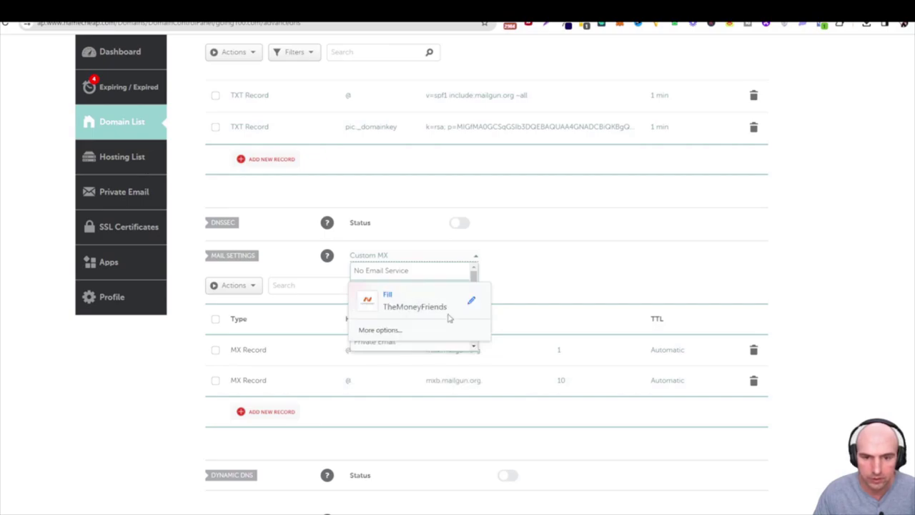
click(584, 305)
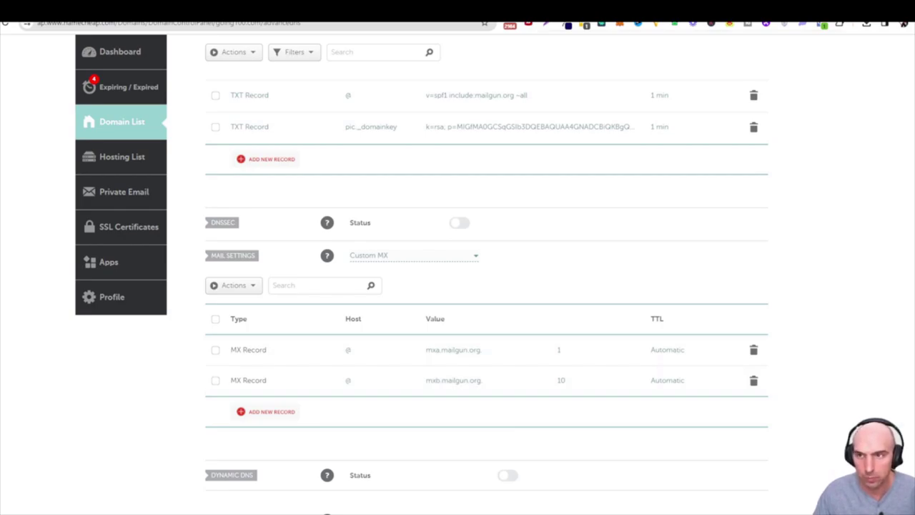
Change both mailgun MX records' hosts (mxa and mxb) from @ to lc and save them
key(ctrl+Tab)
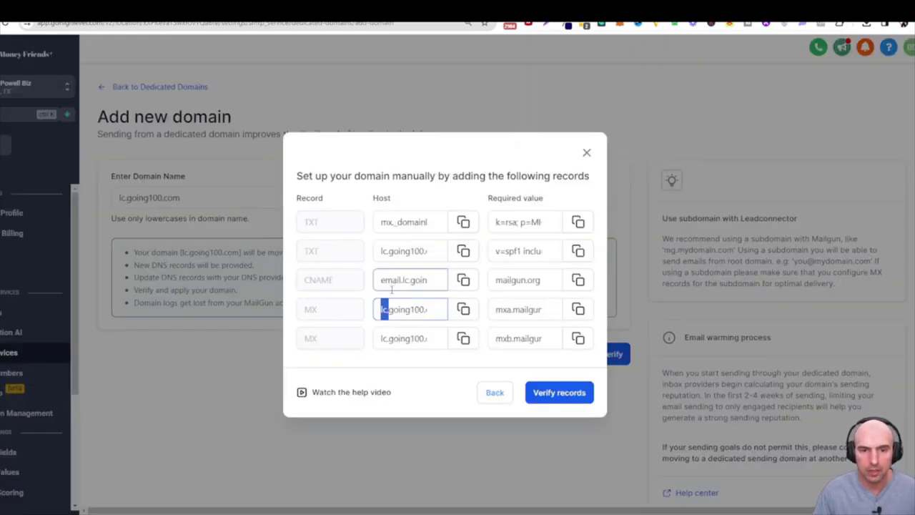
key(ctrl+shift+Tab)
click(353, 350)
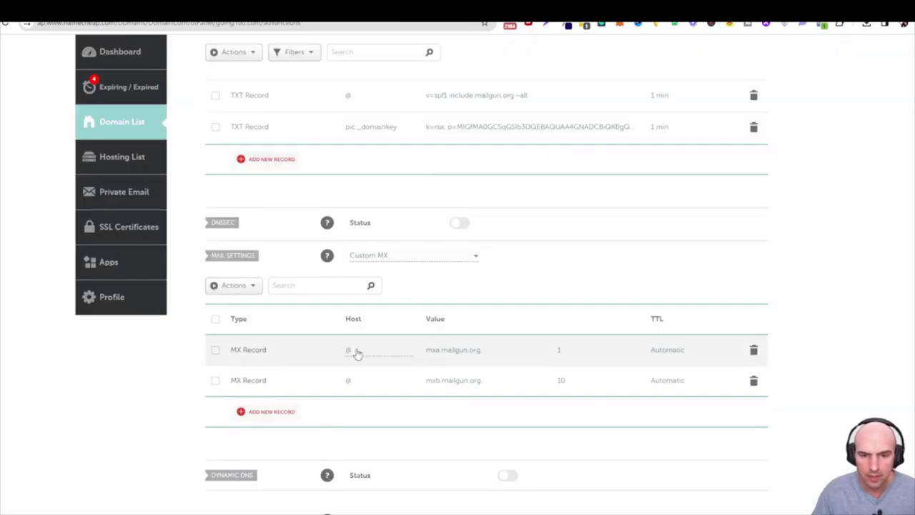
double_click(354, 349)
text(lc)
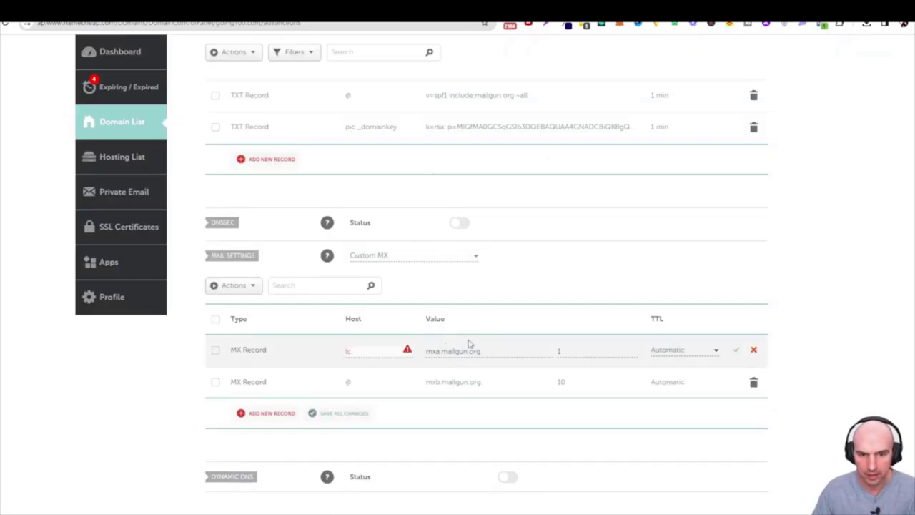
click(378, 378)
double_click(367, 379)
text(lc)
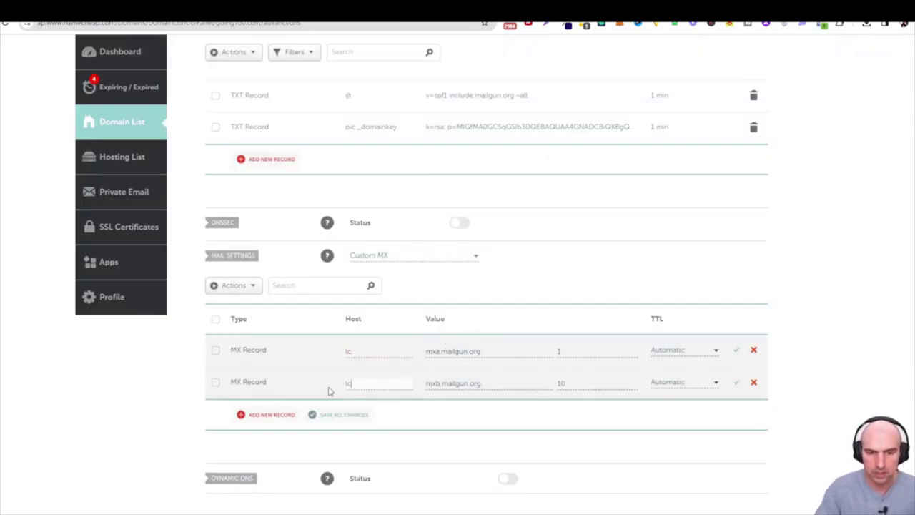
click(735, 350)
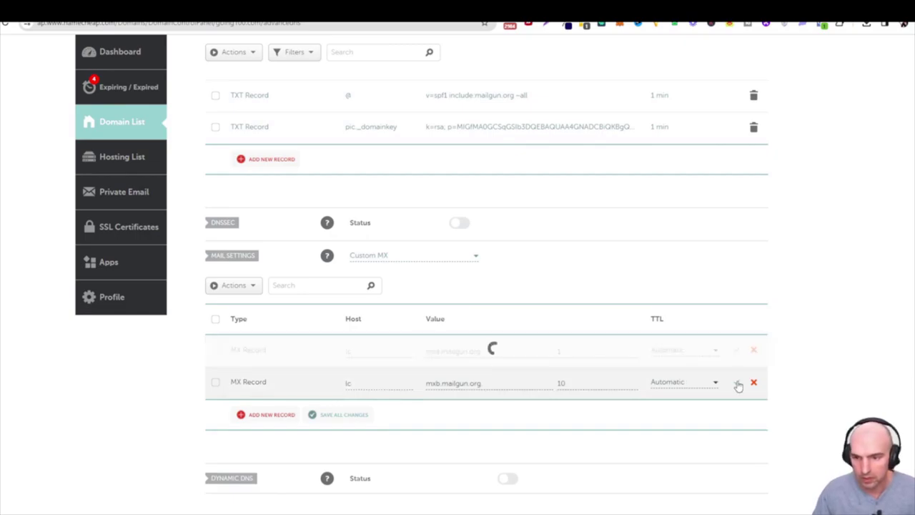
click(737, 384)
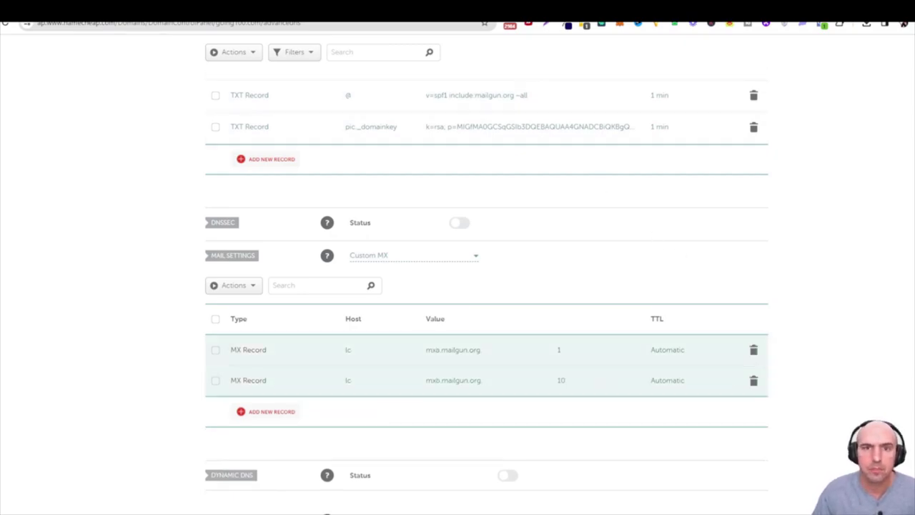
drag(380, 308, 388, 308)
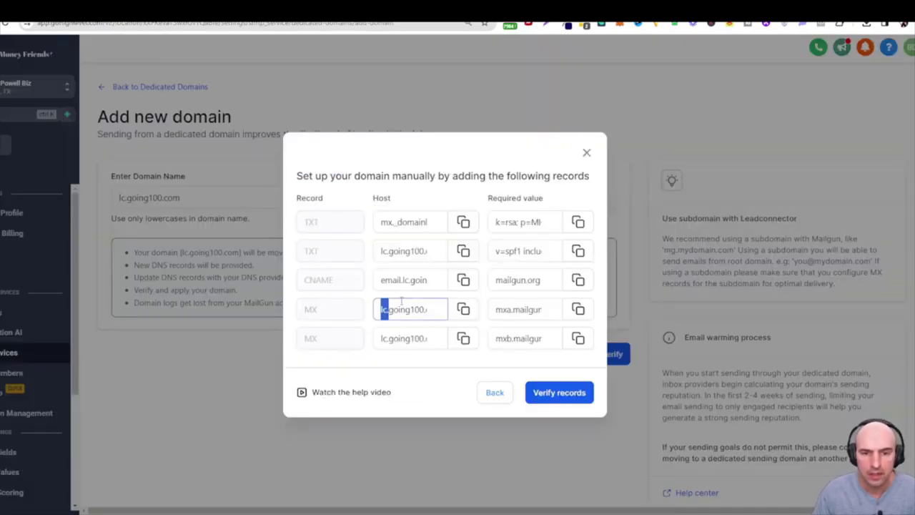
click(392, 309)
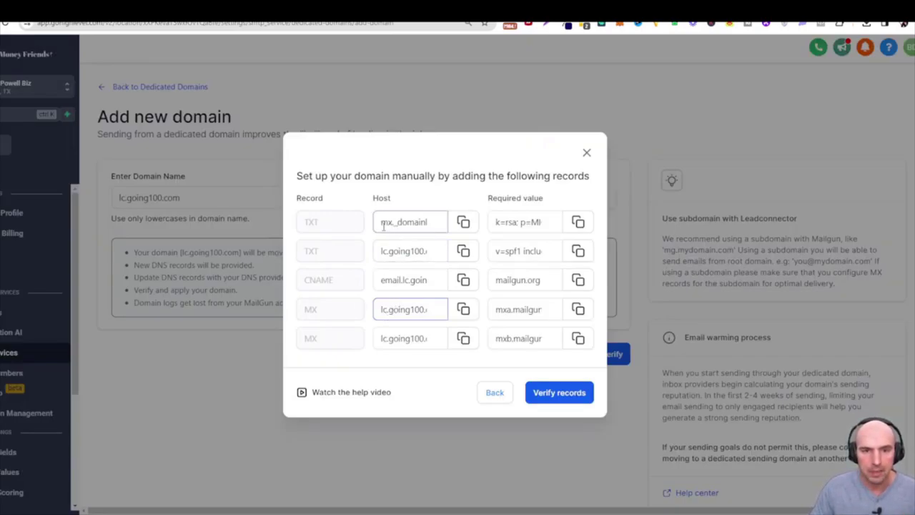
Paste mx._domainkey.lc as the host of the Namecheap TXT record
drag(382, 224, 402, 222)
key(ctrl+c)
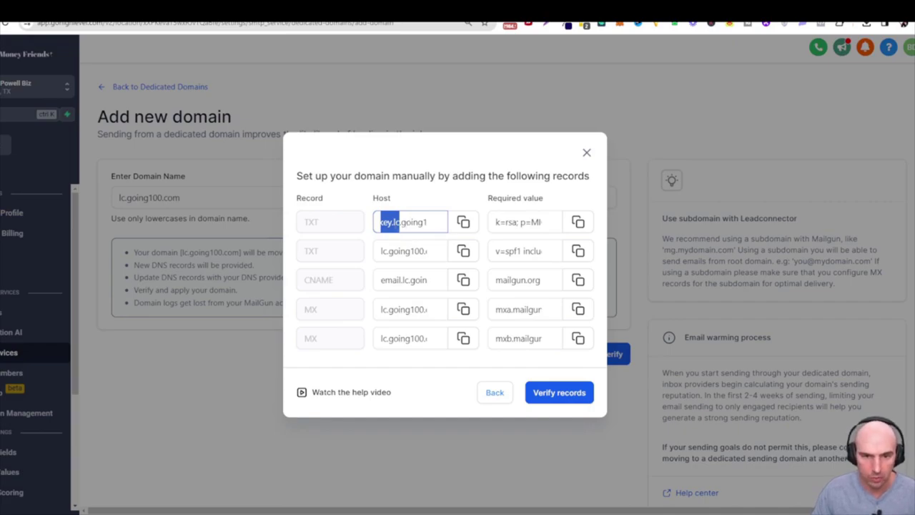
click(727, 24)
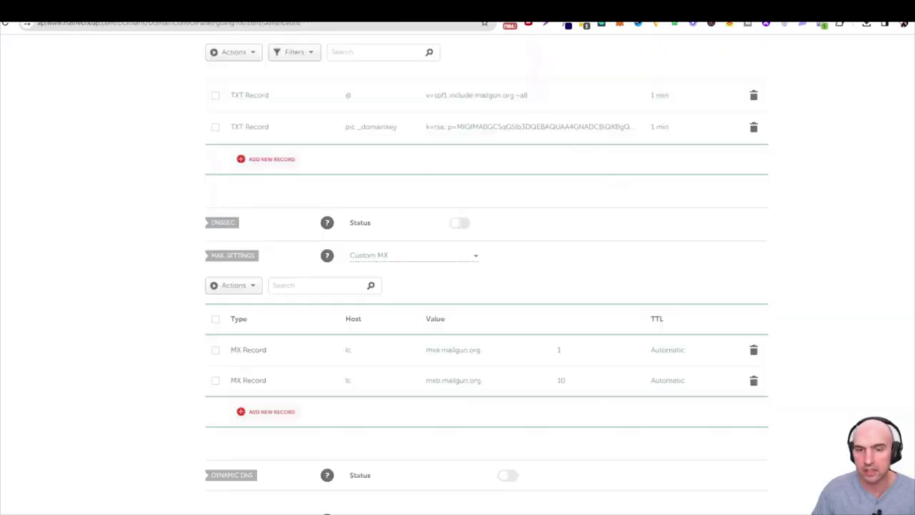
scroll(379, 278, up, 5)
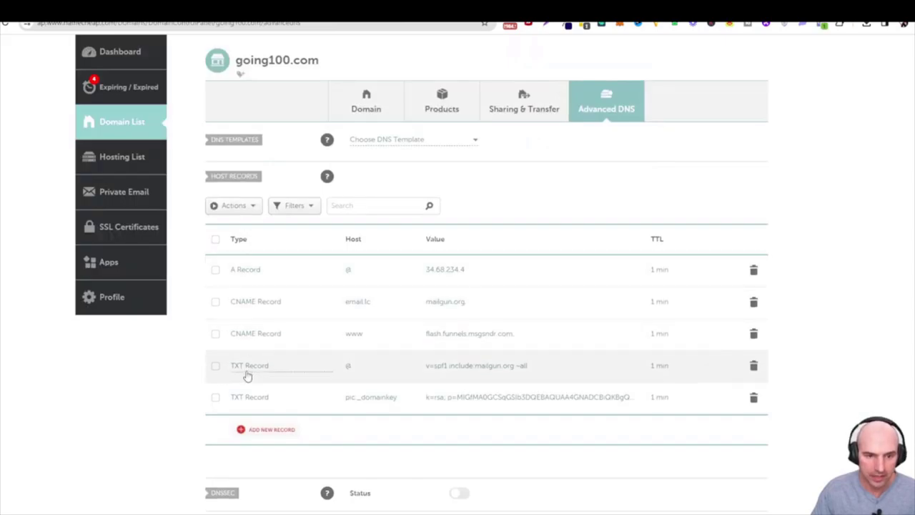
click(396, 402)
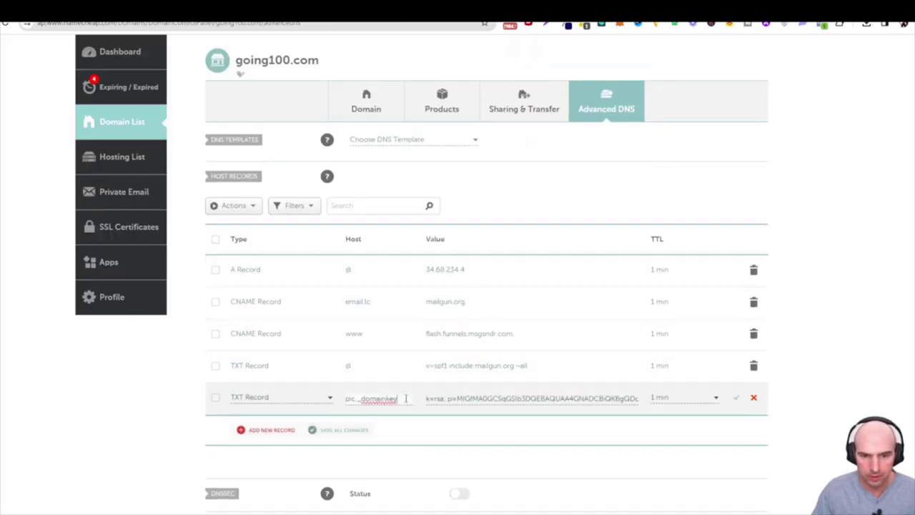
key(ctrl+a)
key(ctrl+v)
drag(389, 399, 406, 400)
click(404, 399)
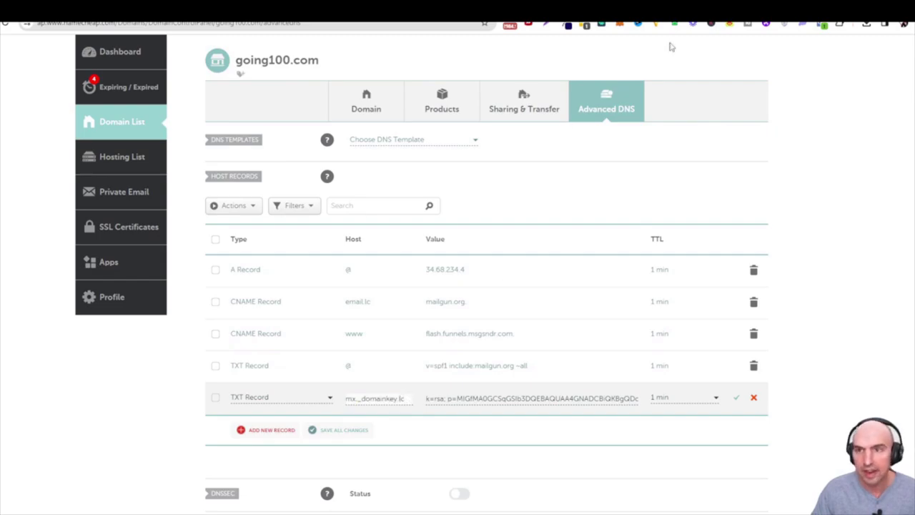
Paste the copied k=rsa DKIM key as the TXT record's value and save it
key(ctrl+Tab)
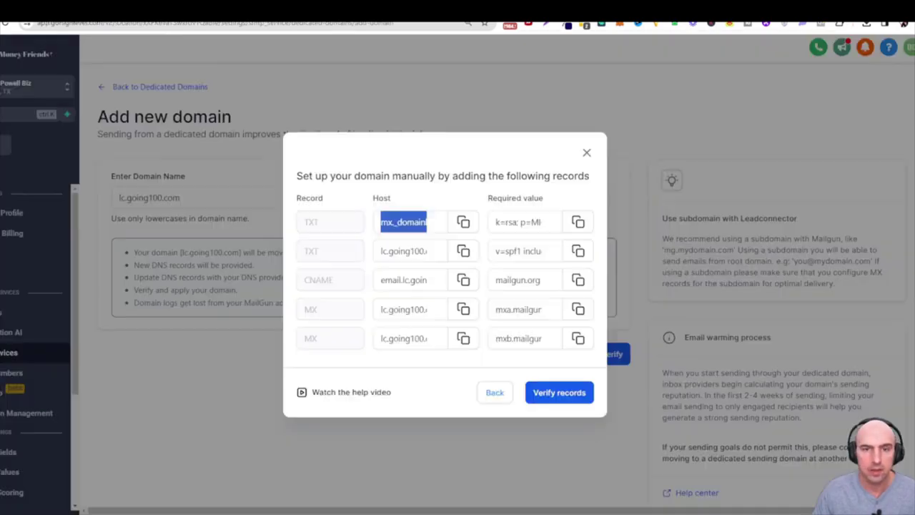
click(577, 223)
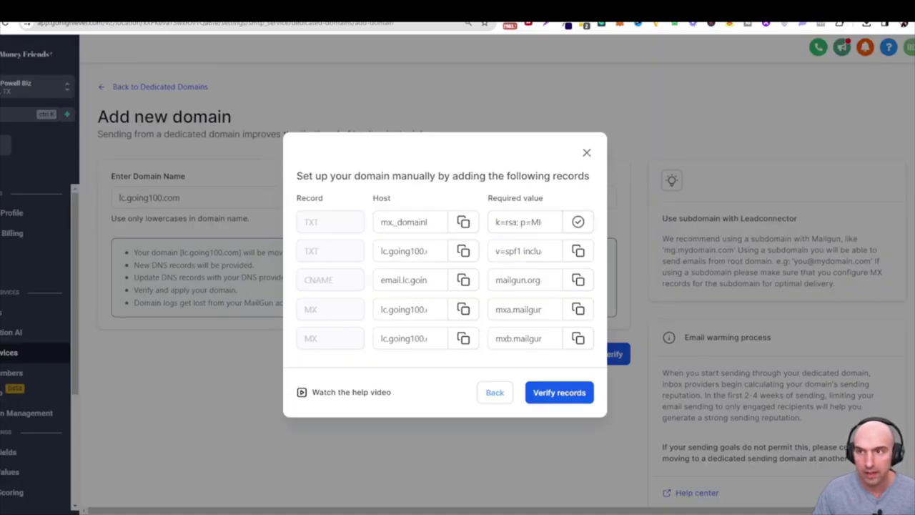
key(ctrl+Tab)
triple_click(543, 398)
key(ctrl+v)
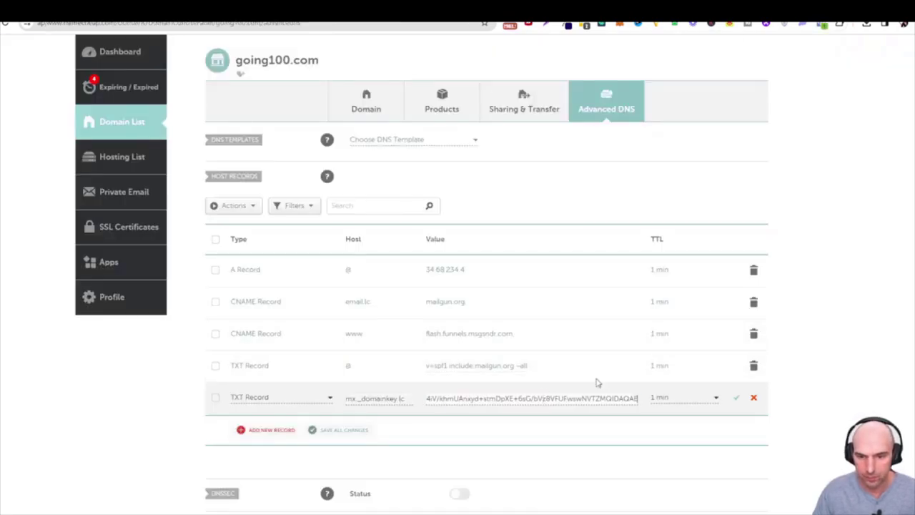
click(736, 398)
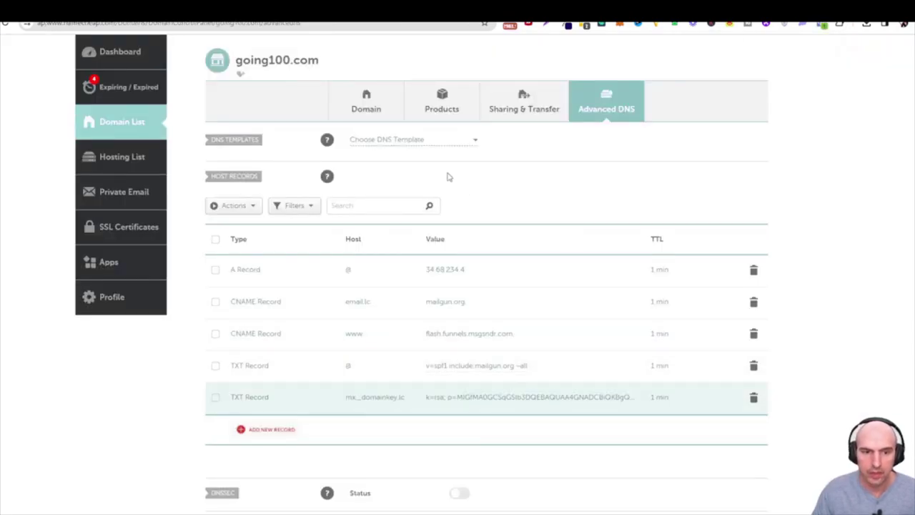
key(ctrl+shift+Tab)
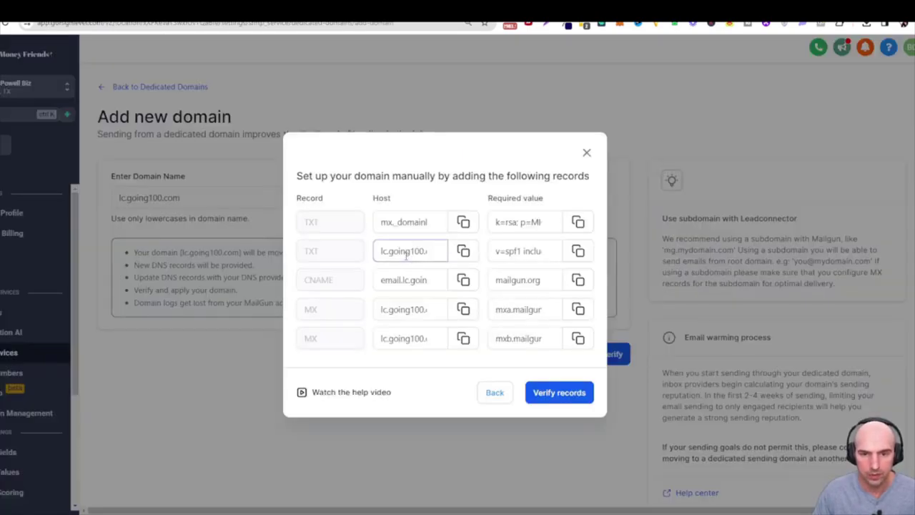
Set the @ TXT record's host to lc with value v=spf1 include:mailgun.org ~all and save
drag(385, 250, 451, 158)
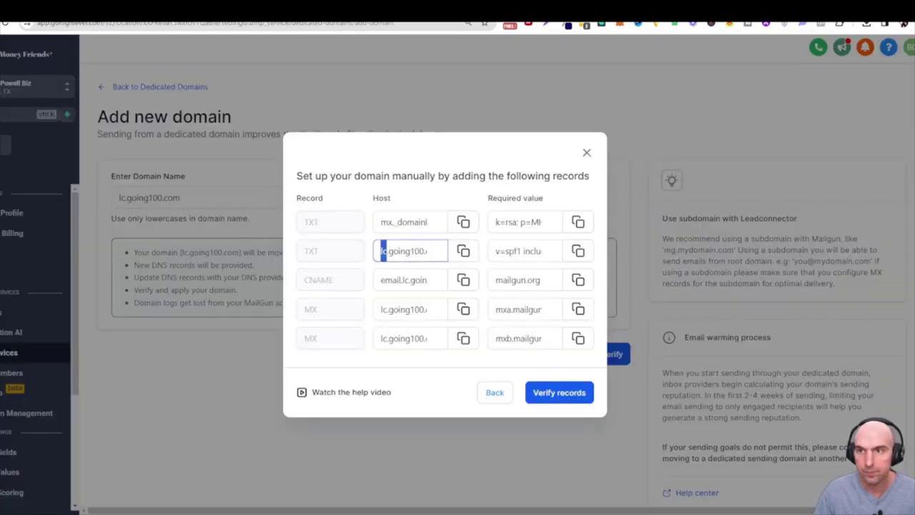
key(ctrl+Tab)
click(367, 367)
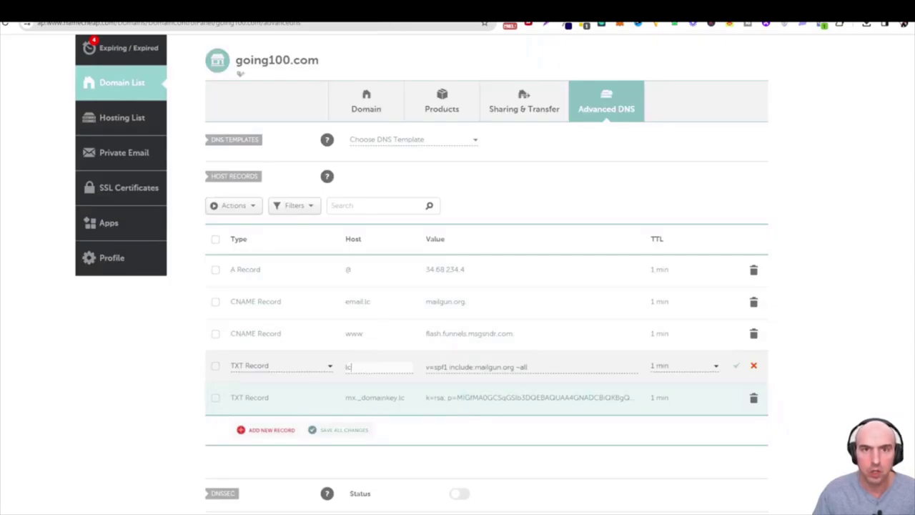
text(lc)
key(ctrl+Tab)
click(577, 251)
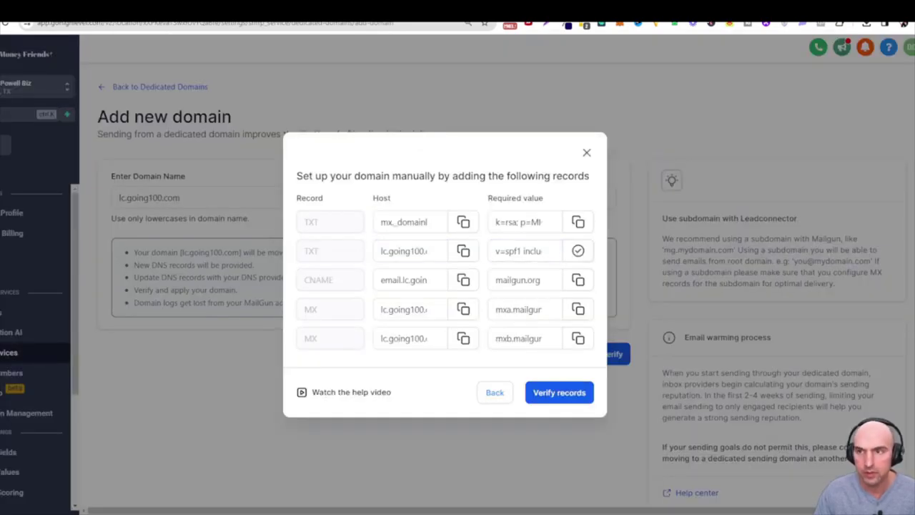
key(ctrl+Tab)
key(Tab)
key(ctrl+v)
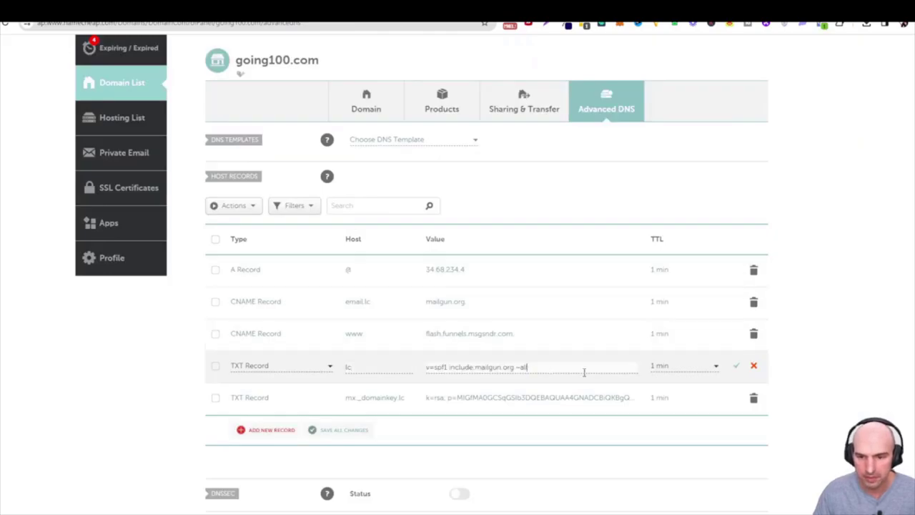
click(734, 366)
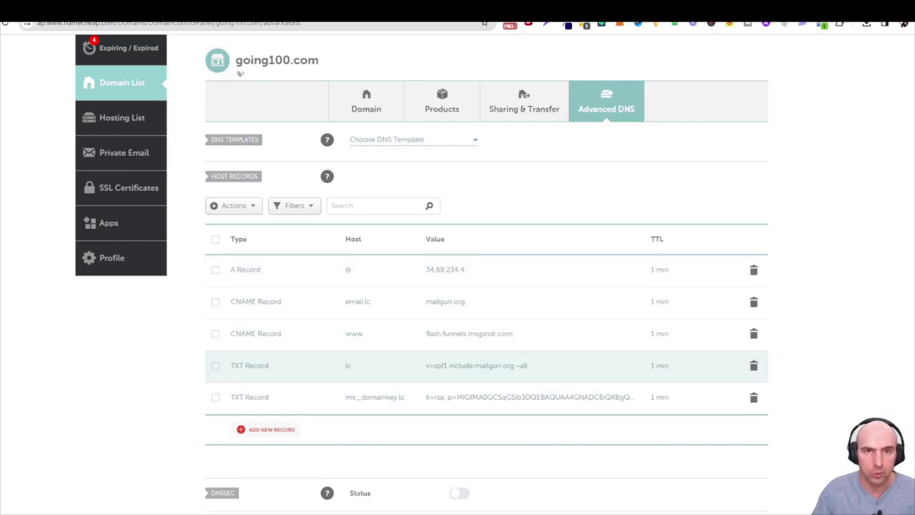
key(ctrl+Tab)
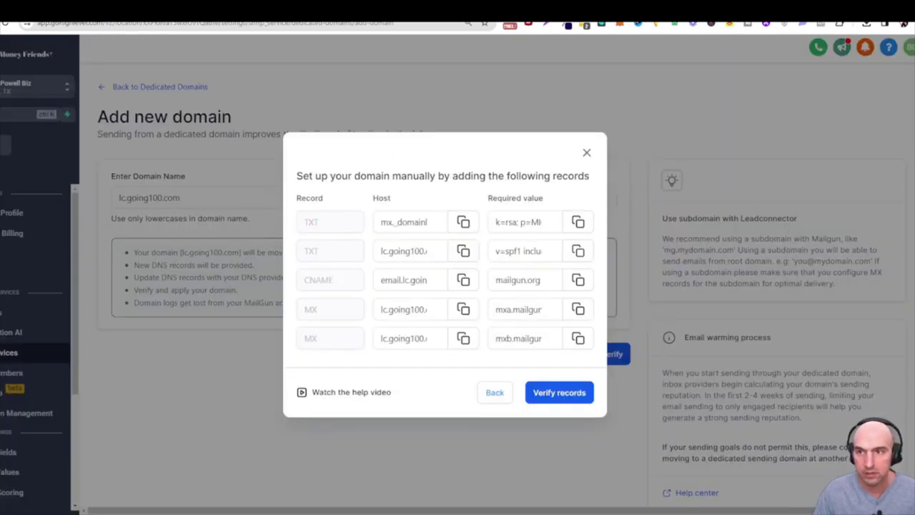
Compare GoHighLevel's required records against the Namecheap host records
key(ctrl+Tab)
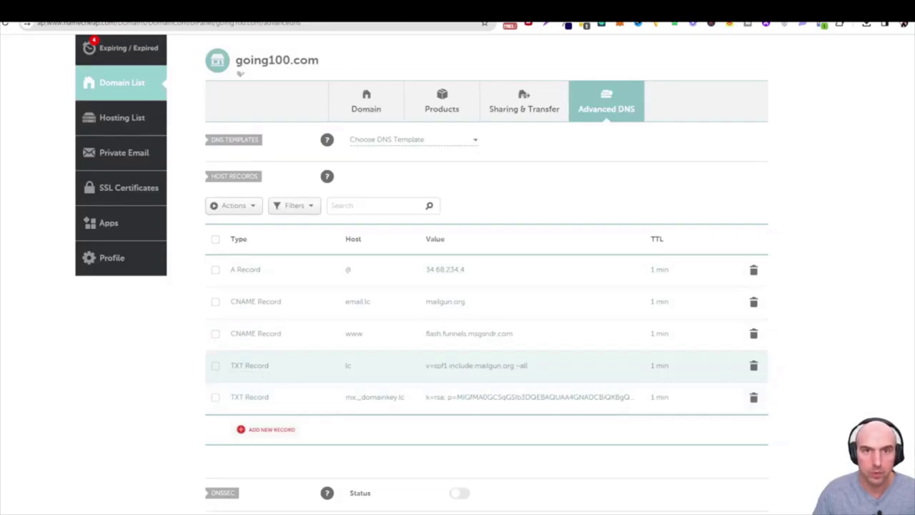
key(ctrl+Tab)
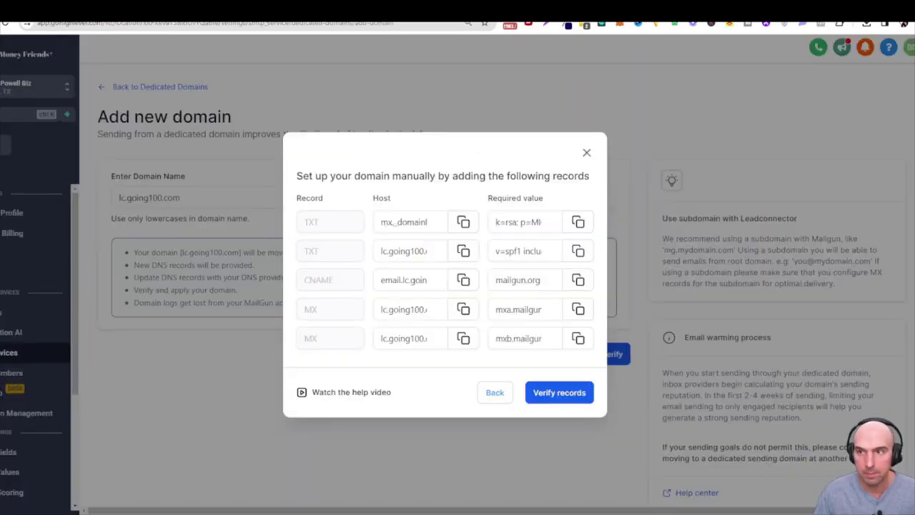
key(ctrl+Tab)
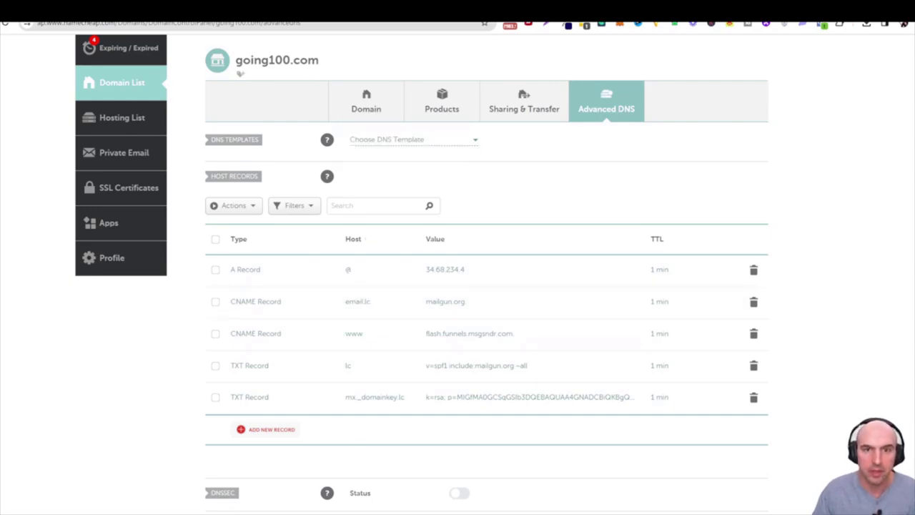
key(ctrl+Tab)
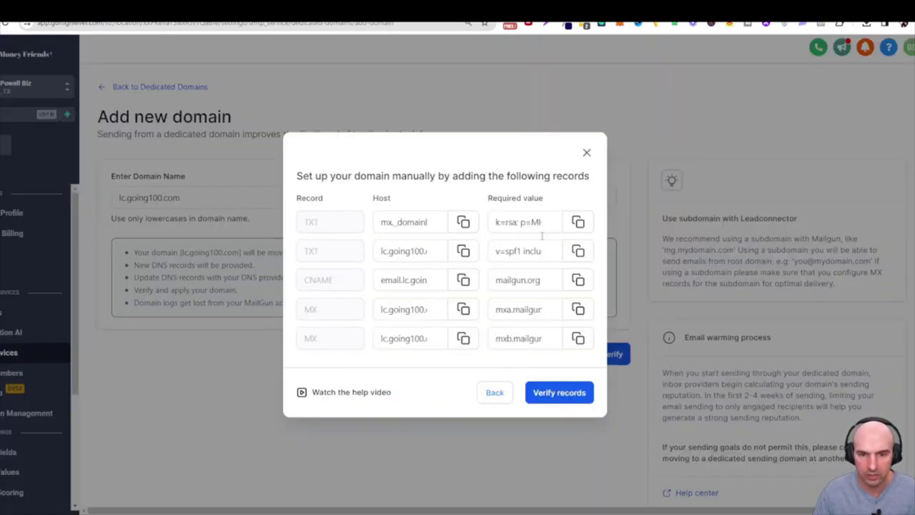
key(ctrl+Tab)
scroll(405, 370, down, 1)
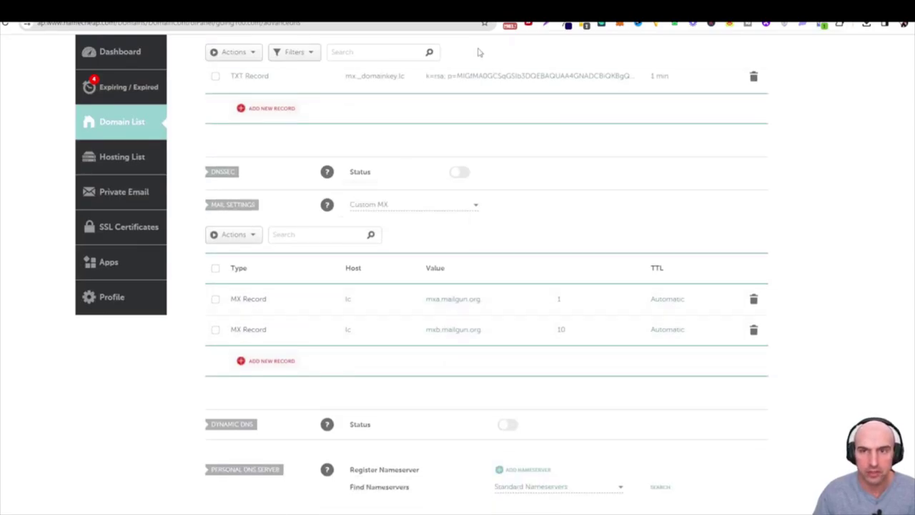
Check the first MX record's value against Namecheap, then run Verify records
key(ctrl+Tab)
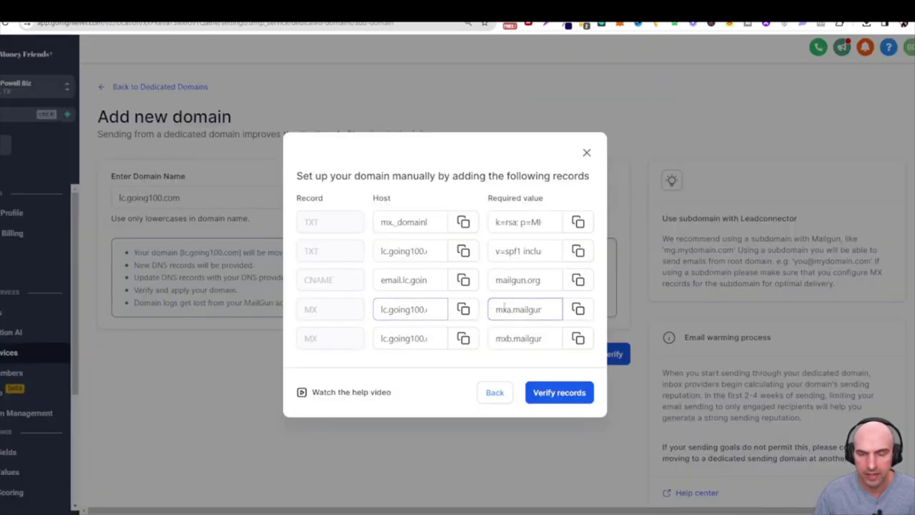
drag(501, 309, 554, 307)
key(ctrl+shift+Tab)
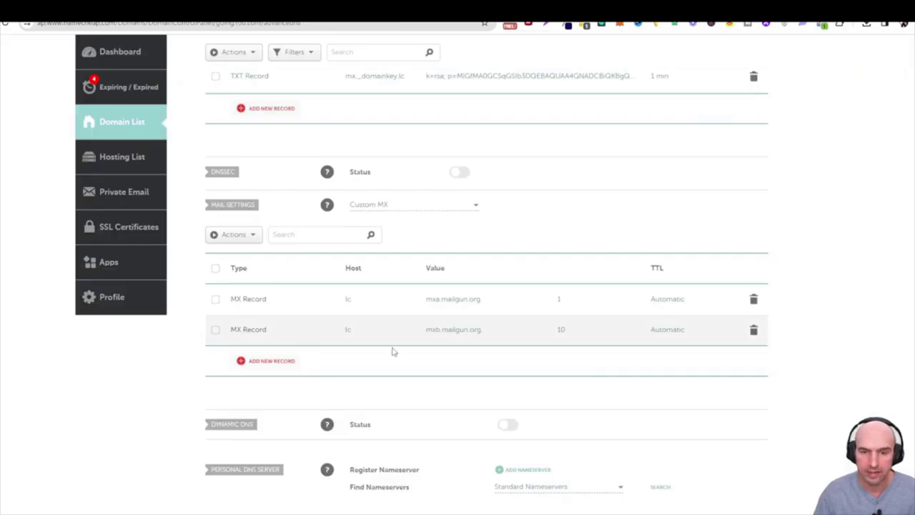
scroll(416, 350, up, 3)
key(ctrl+Tab)
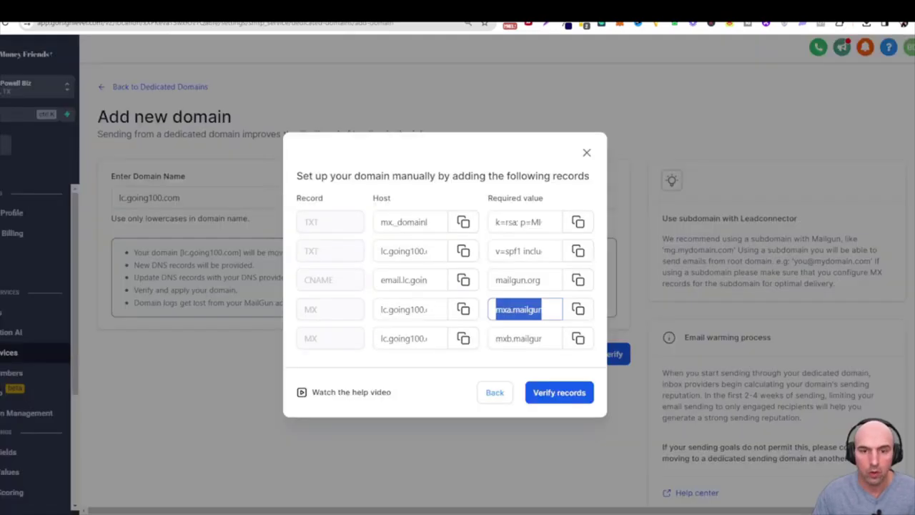
click(533, 389)
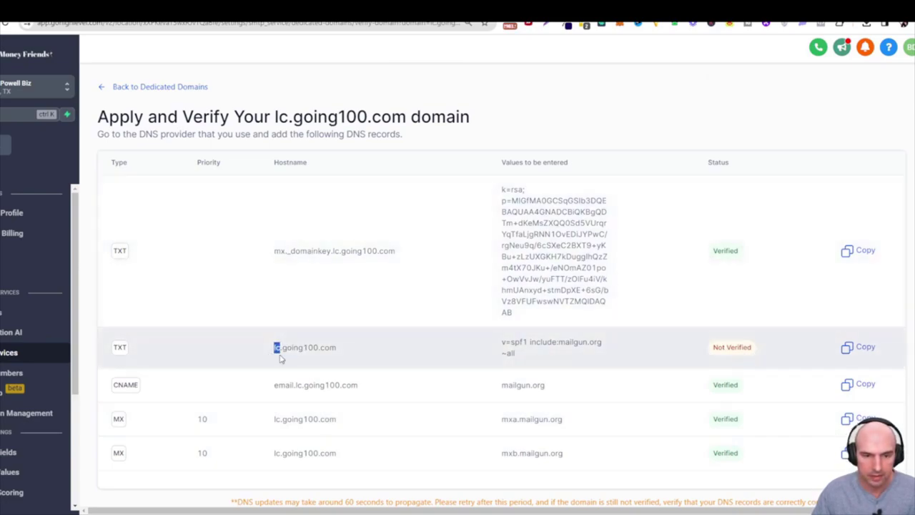
Re-save the SPF TXT record in Namecheap with a changed TTL, first 5 min
key(ctrl+Tab)
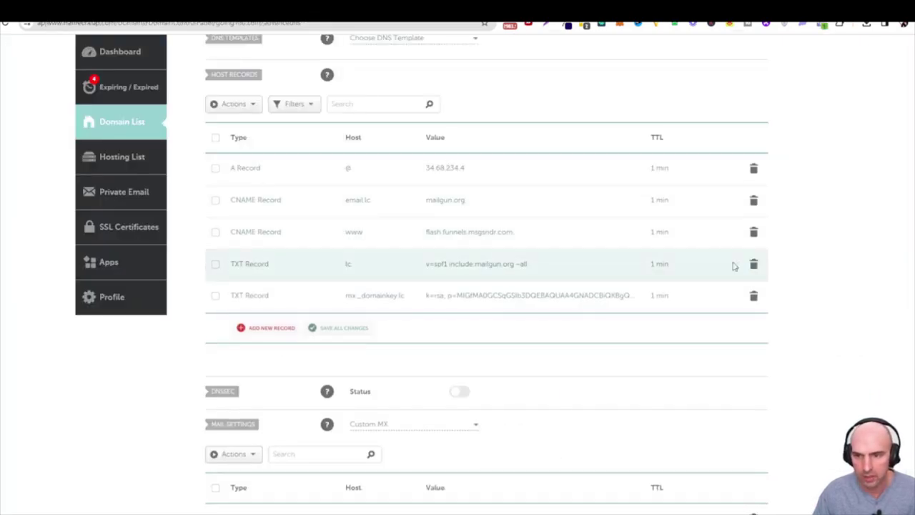
click(697, 265)
click(664, 332)
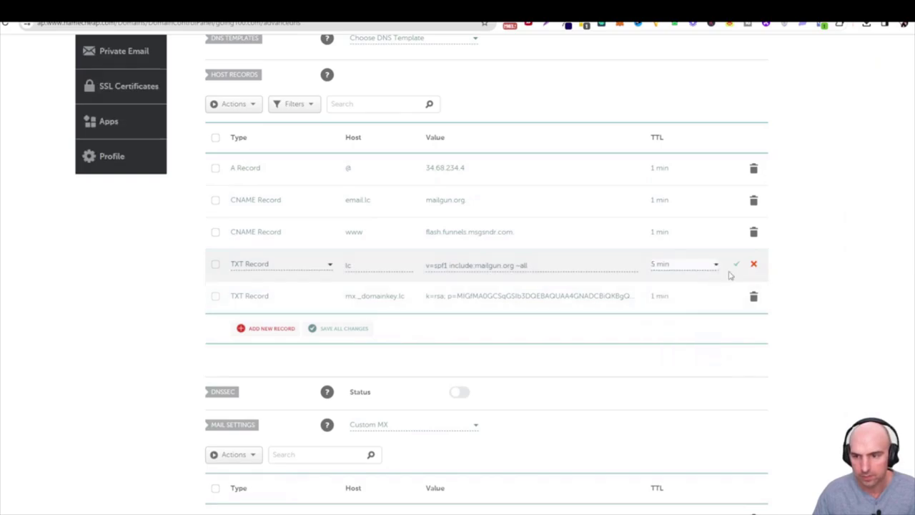
click(737, 263)
click(715, 271)
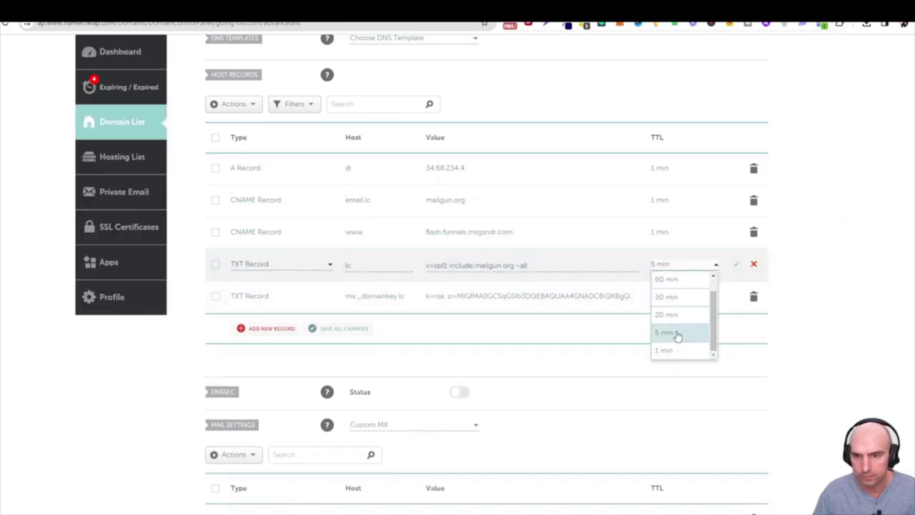
click(674, 333)
click(735, 265)
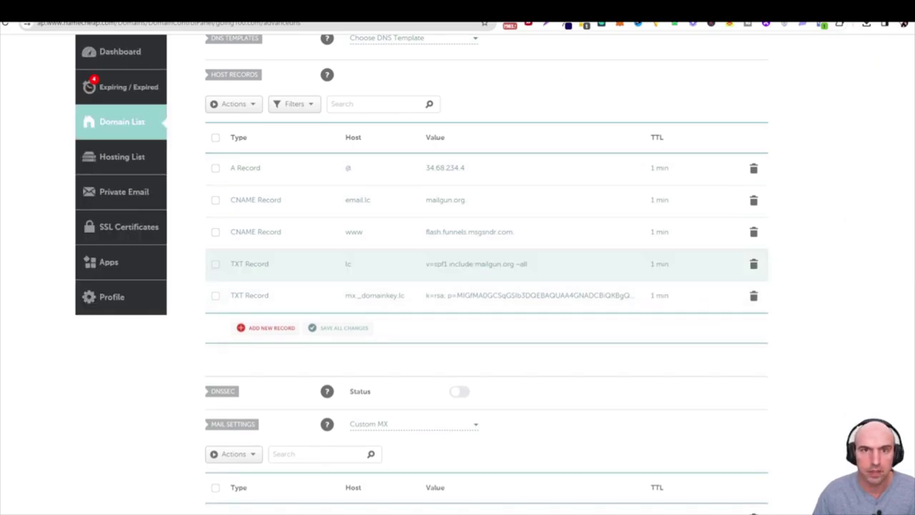
Recheck the GoHighLevel verification page for the SPF record's status
key(ctrl+Tab)
scroll(608, 267, down, 1)
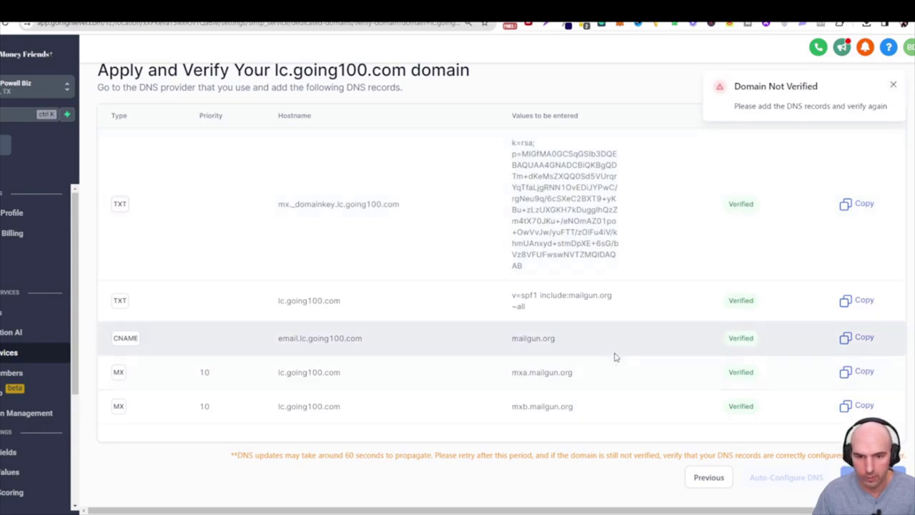
scroll(643, 286, up, 1)
scroll(711, 351, down, 1)
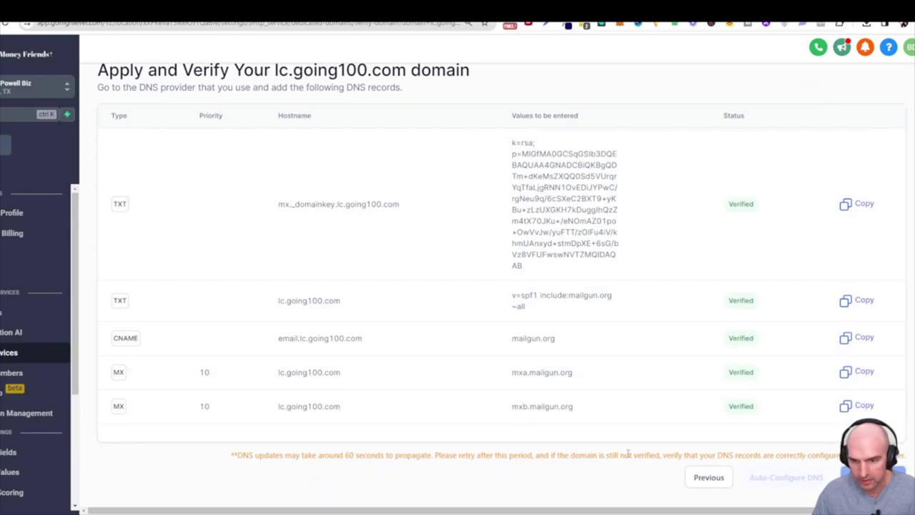
scroll(558, 351, up, 1)
Return to the dedicated domains list and open lc.going100.com's verification
click(192, 88)
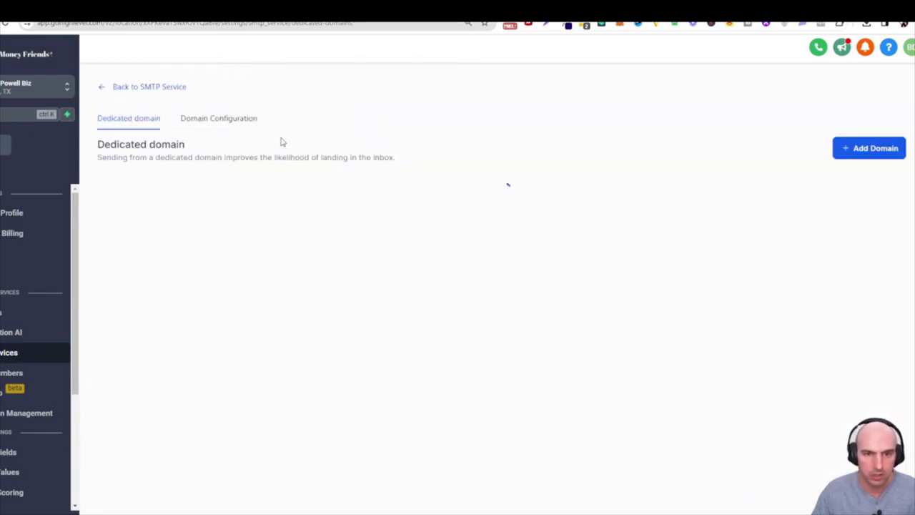
click(343, 201)
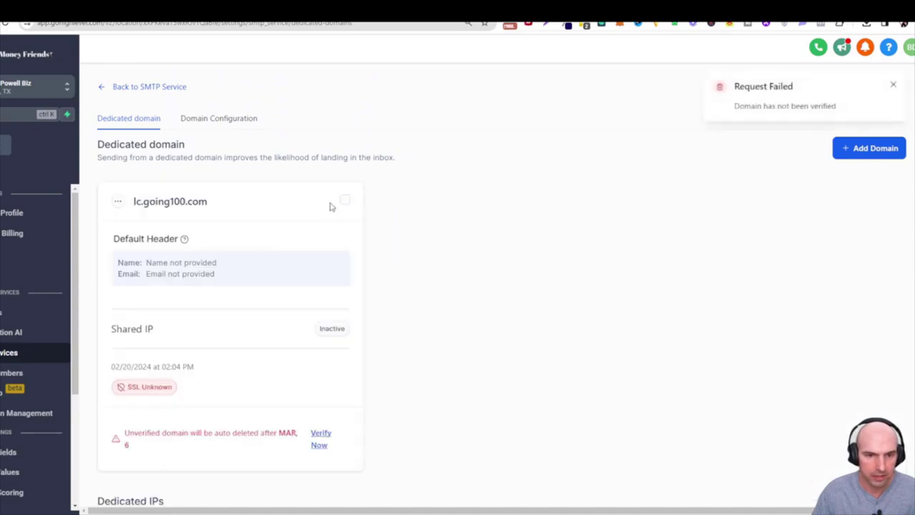
scroll(331, 208, down, 2)
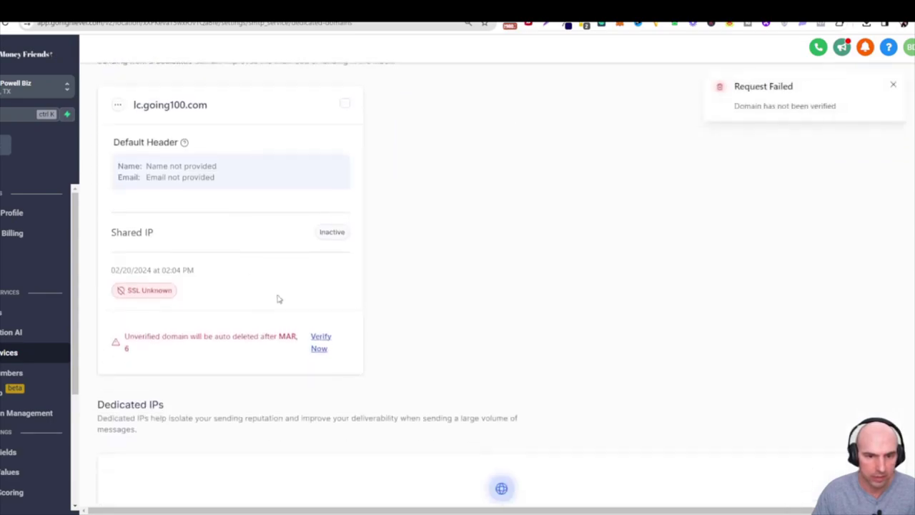
click(314, 337)
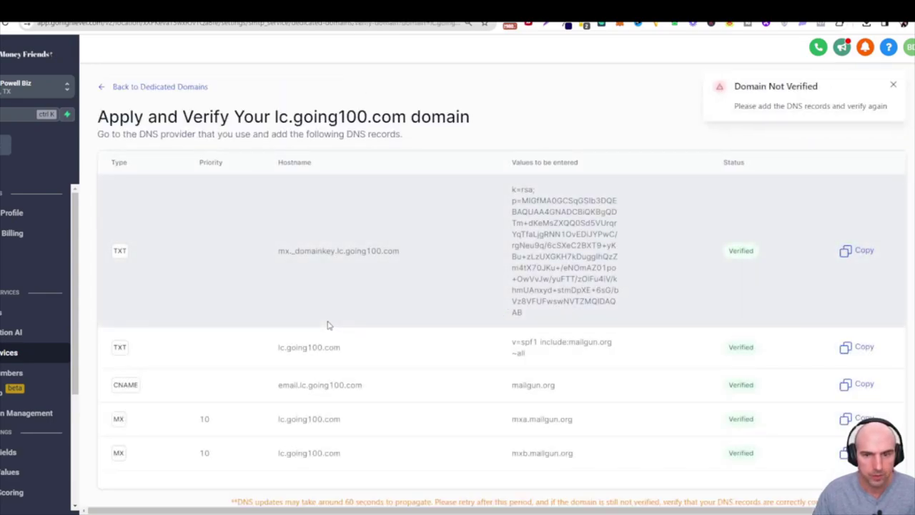
Reload the page and recheck lc.going100.com's DNS records, now showing SSL Issued
scroll(328, 325, down, 1)
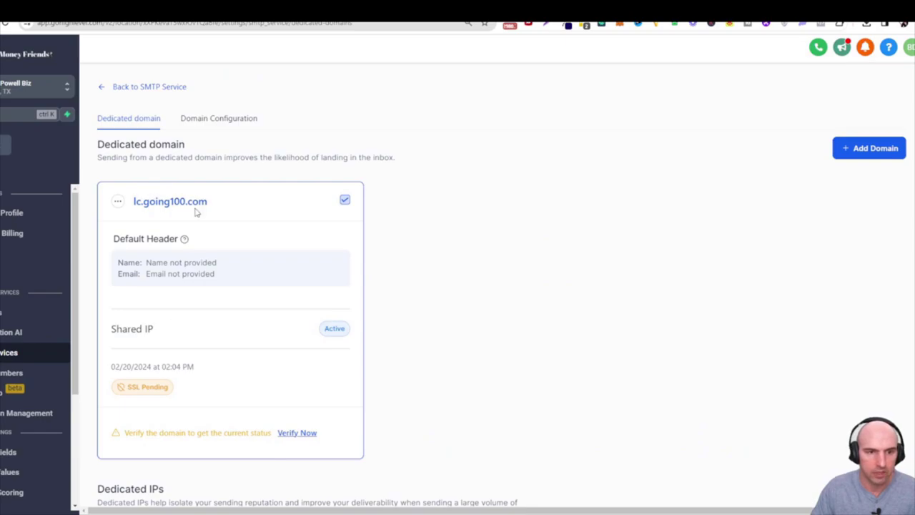
scroll(235, 308, down, 4)
scroll(235, 308, up, 4)
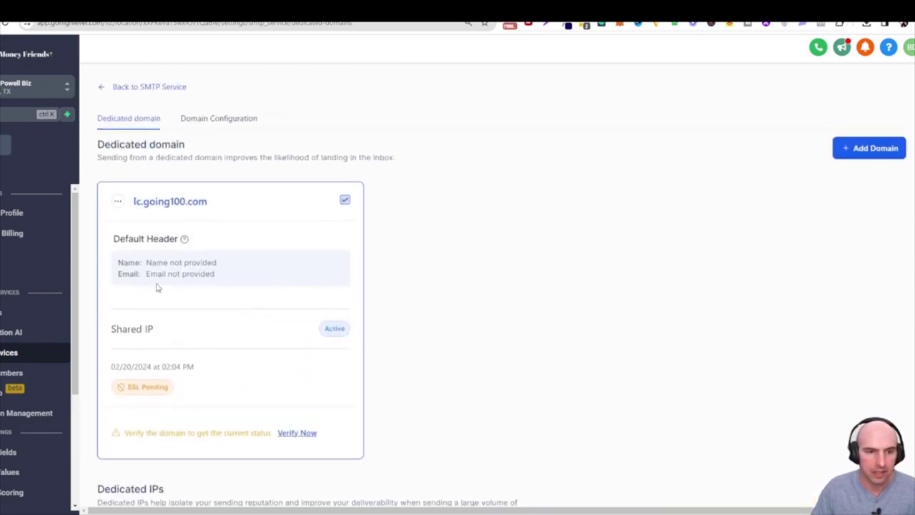
click(6, 24)
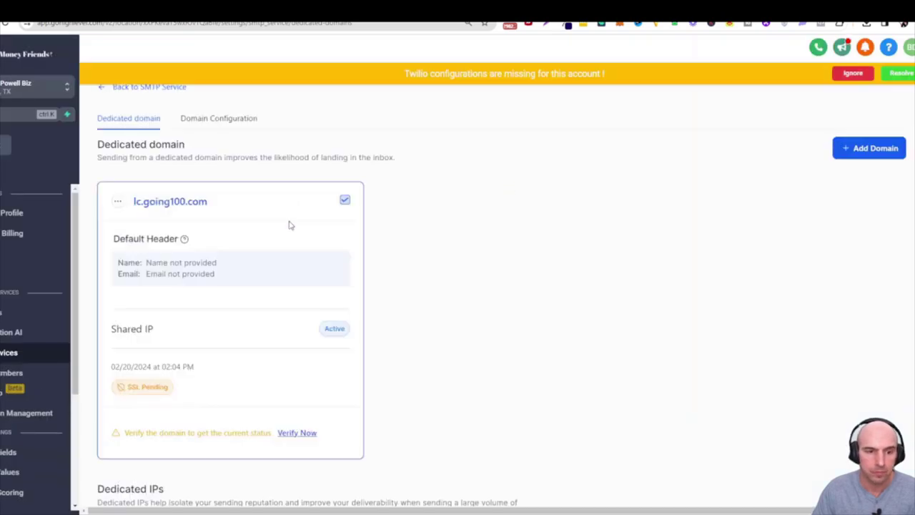
scroll(289, 225, down, 2)
click(296, 330)
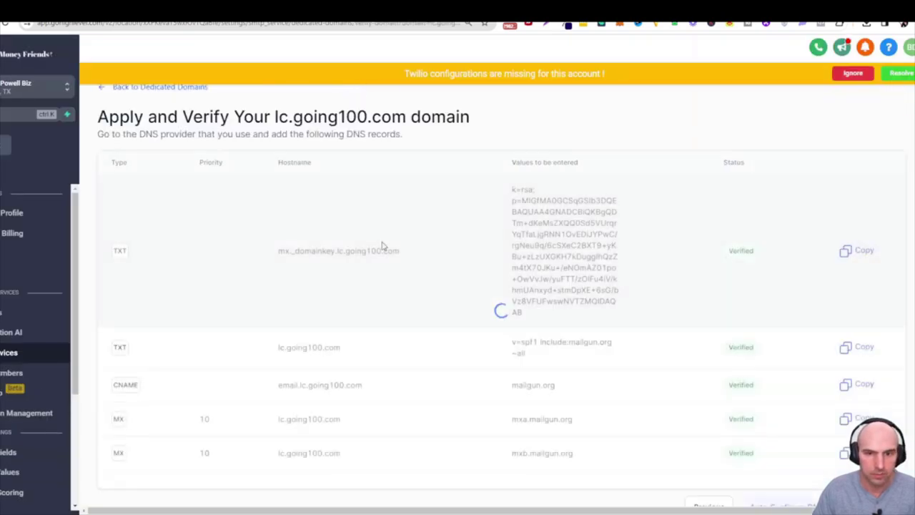
scroll(484, 253, down, 1)
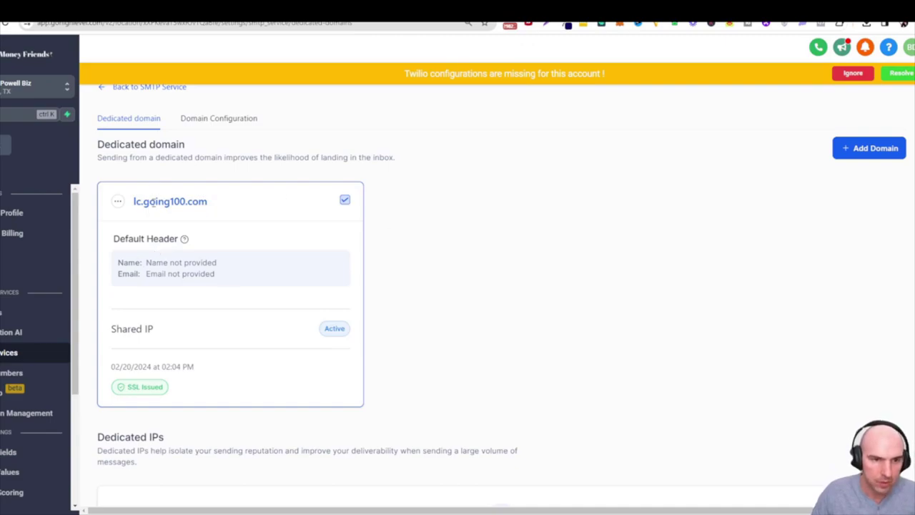
Set lc.going100.com's default header with the sender's name and going100.com email, and save
click(119, 201)
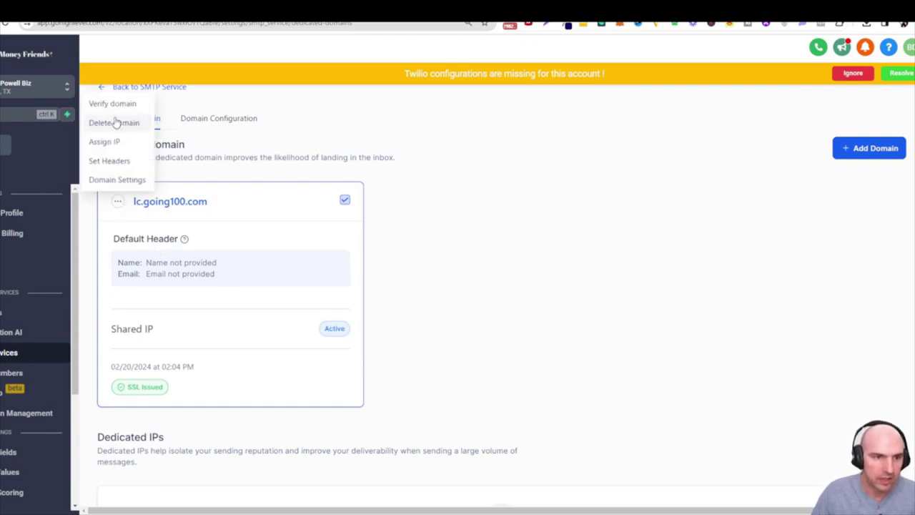
click(118, 160)
click(468, 284)
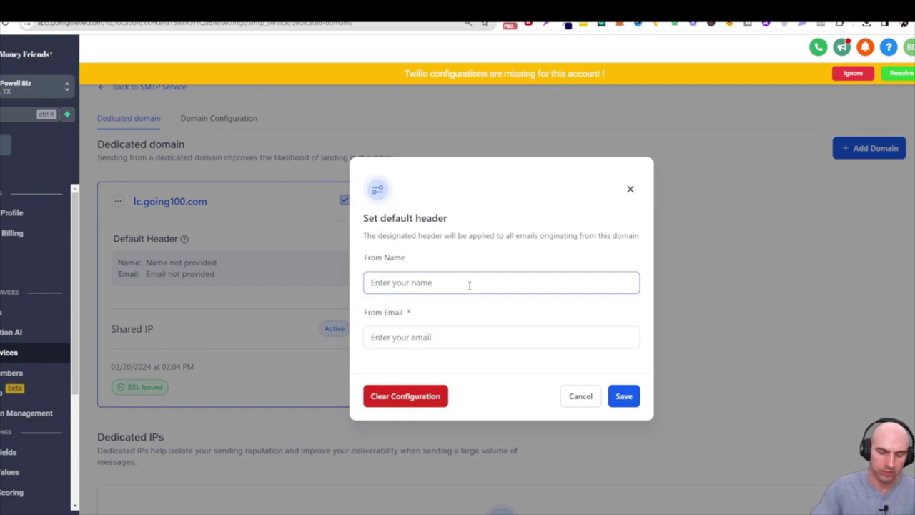
text(Brandon Duff)
key(Tab)
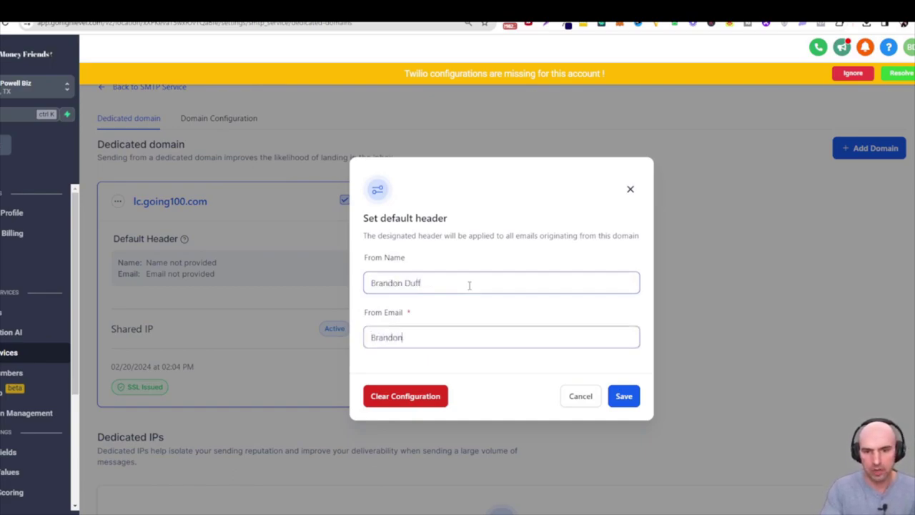
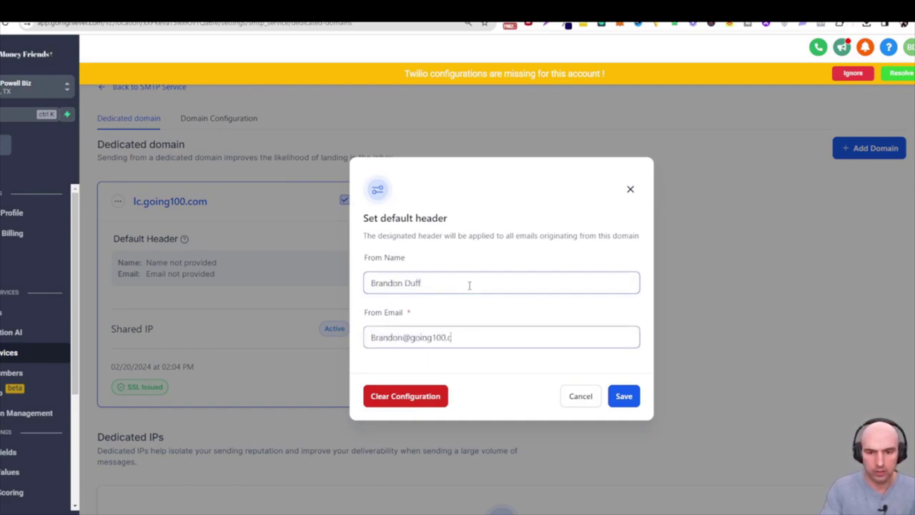
click(616, 397)
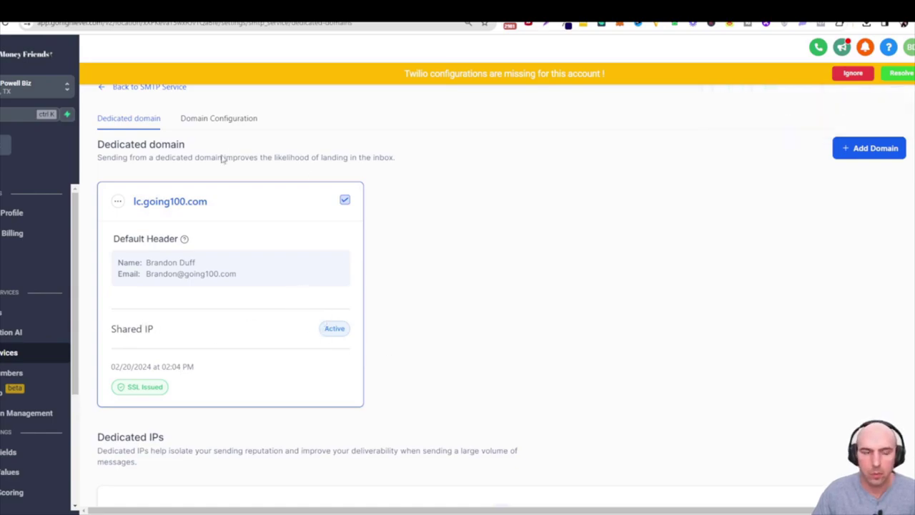
Review the domain card's Shared IP details and dismiss the Twilio configuration warning
drag(170, 341, 116, 330)
scroll(208, 351, down, 2)
scroll(207, 350, up, 1)
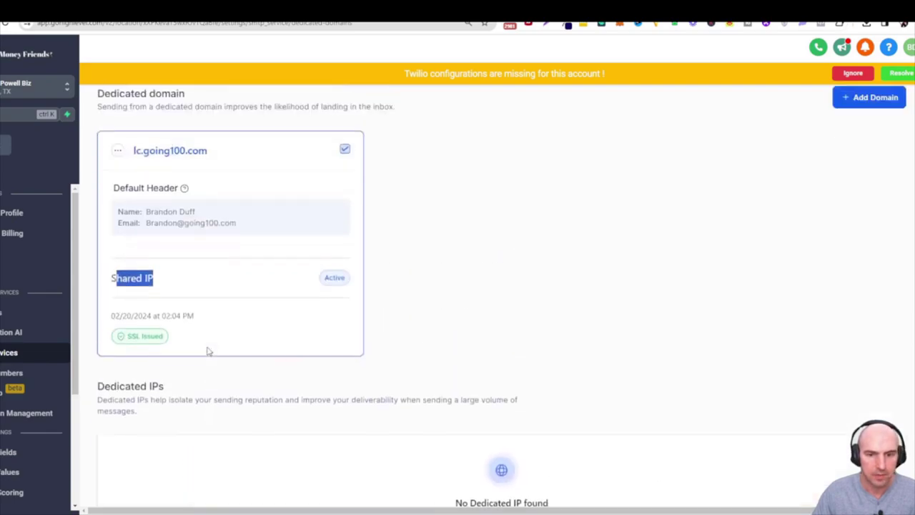
scroll(207, 351, down, 3)
scroll(207, 351, up, 2)
scroll(209, 351, up, 2)
click(852, 73)
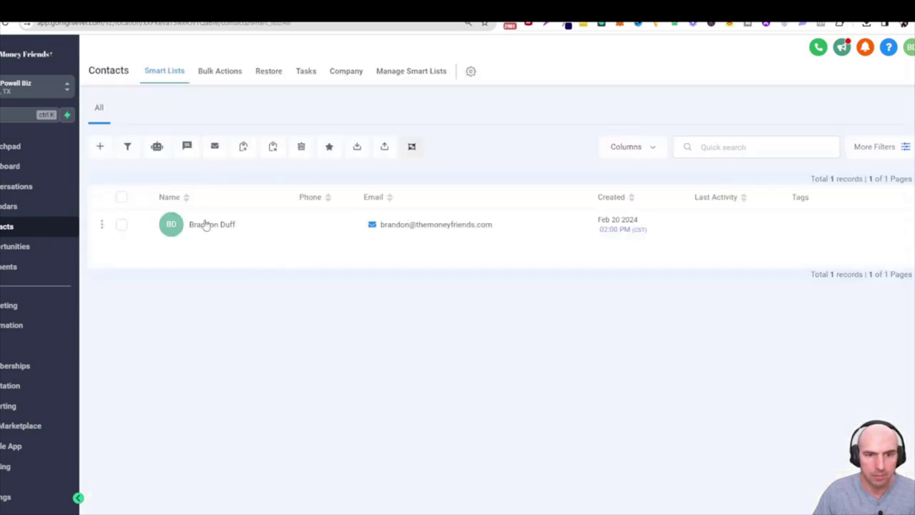
Send the contact a test email 'Hello There !' with body 'HEY!' from the going100.com sender address
click(206, 225)
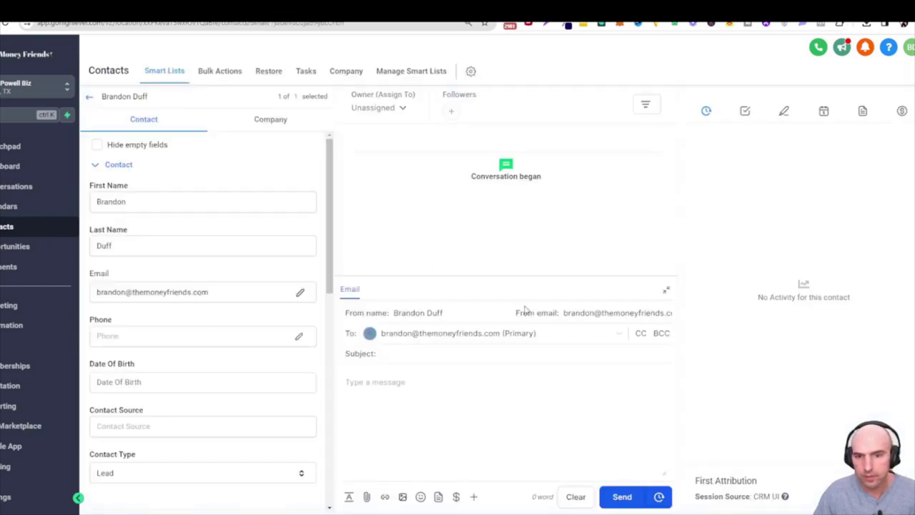
click(429, 333)
click(428, 355)
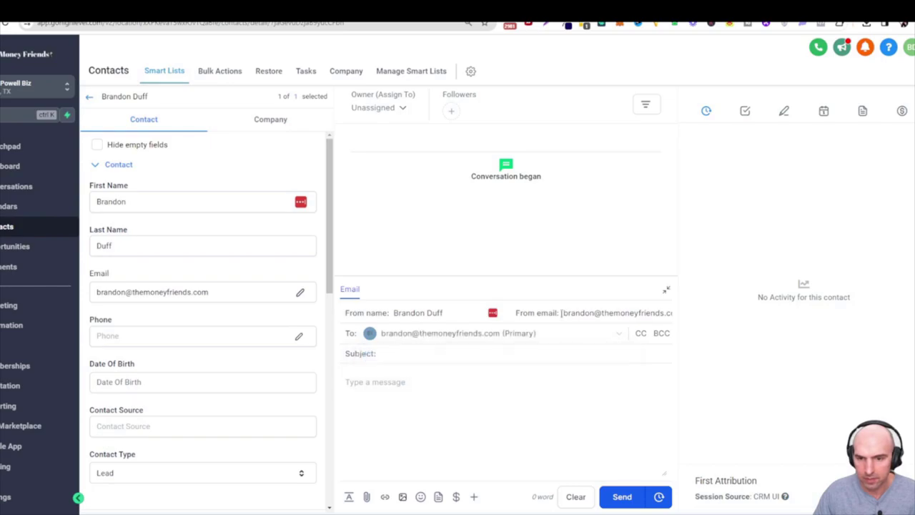
triple_click(569, 312)
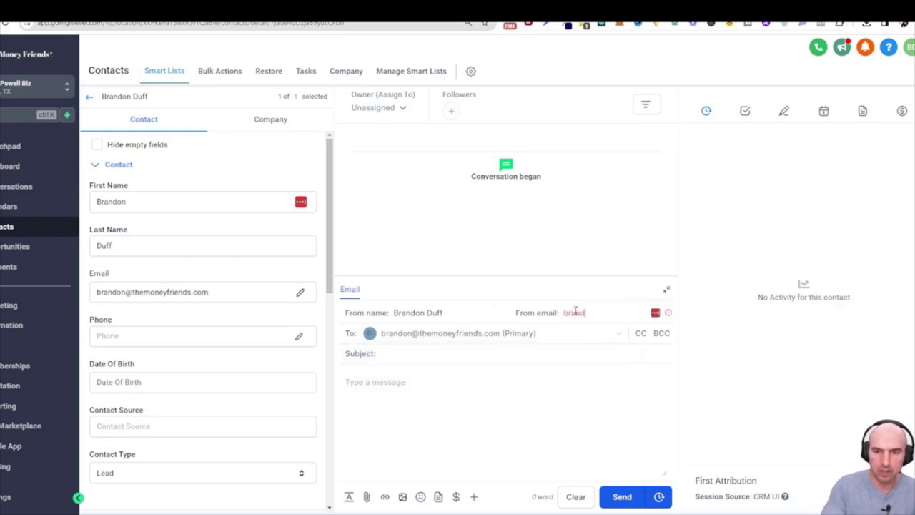
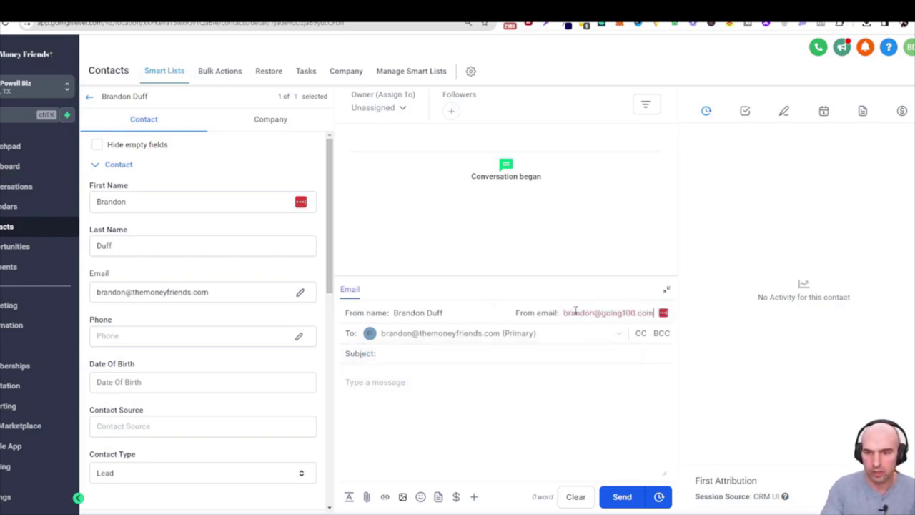
click(418, 357)
text(Hello There !)
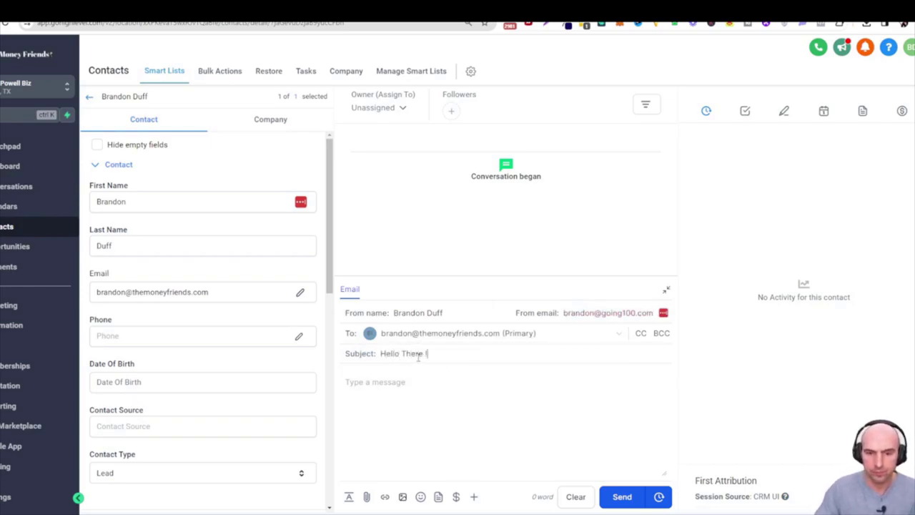
text(HEY!)
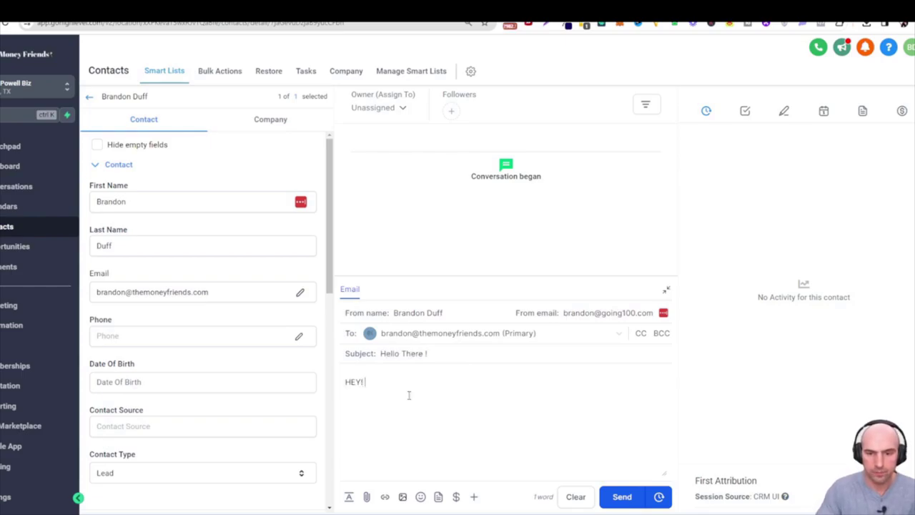
click(622, 499)
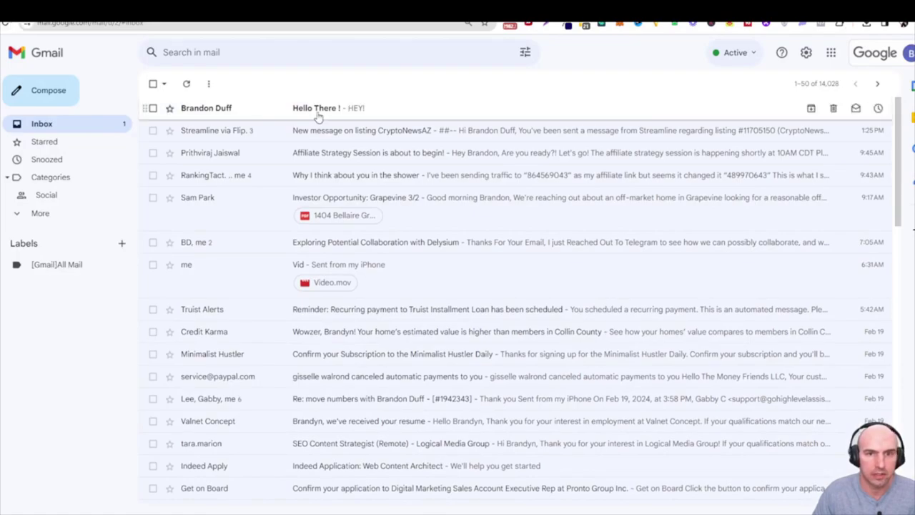
Open the Hello There ! email and inspect its mailed-by, signed-by and lc.going100.com reply-to details
click(326, 109)
click(201, 156)
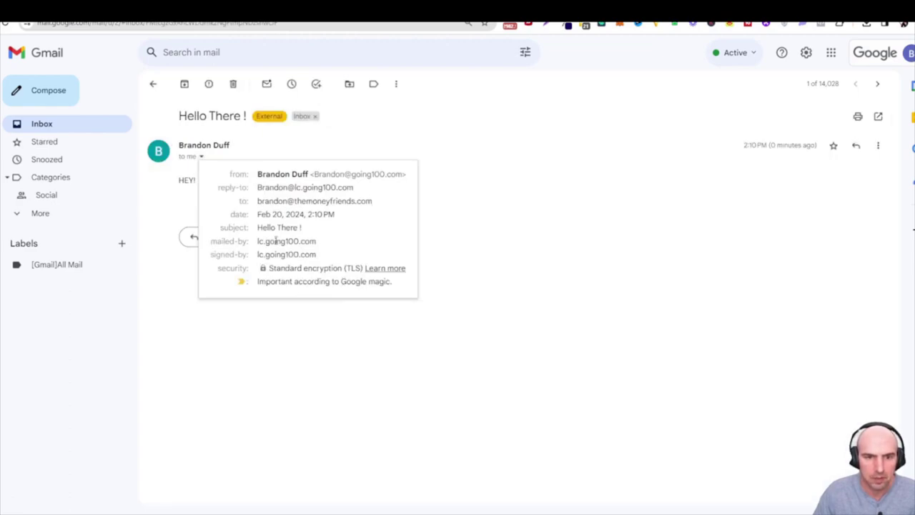
drag(265, 241, 316, 254)
drag(274, 201, 355, 200)
click(265, 188)
drag(256, 188, 350, 187)
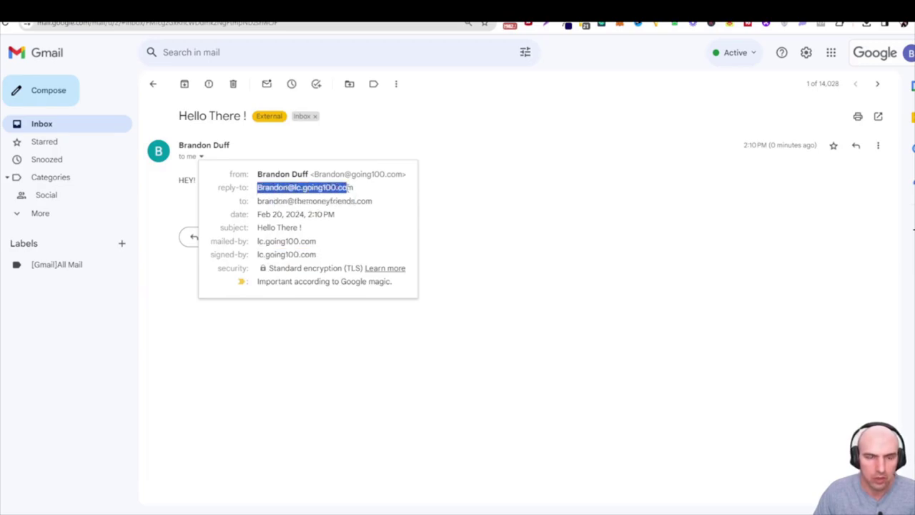
key(Escape)
Reply to the email greeting the sender by name with 'Whats up man!'
click(211, 237)
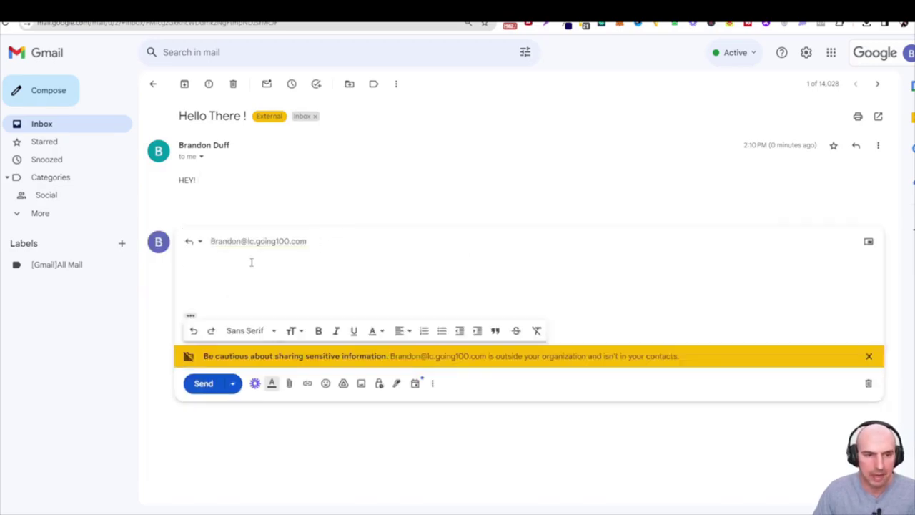
text(hey Brandon! )
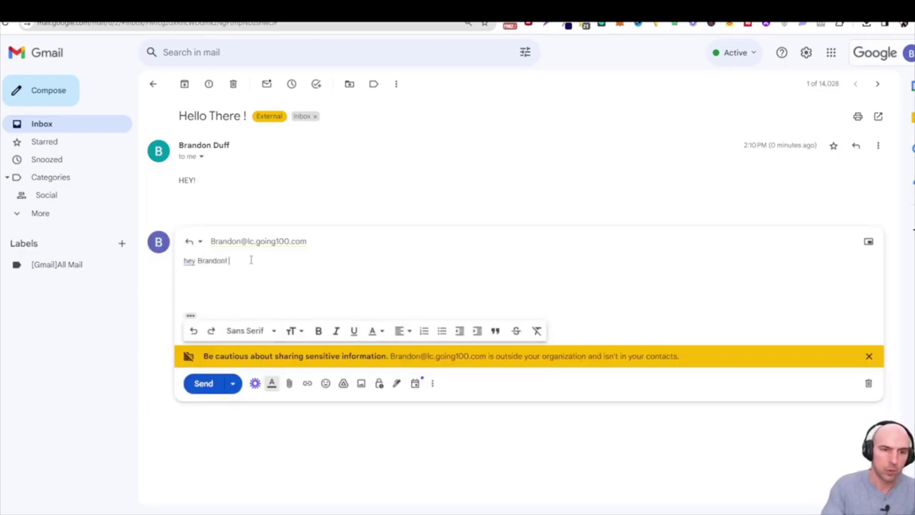
text(Whats u)
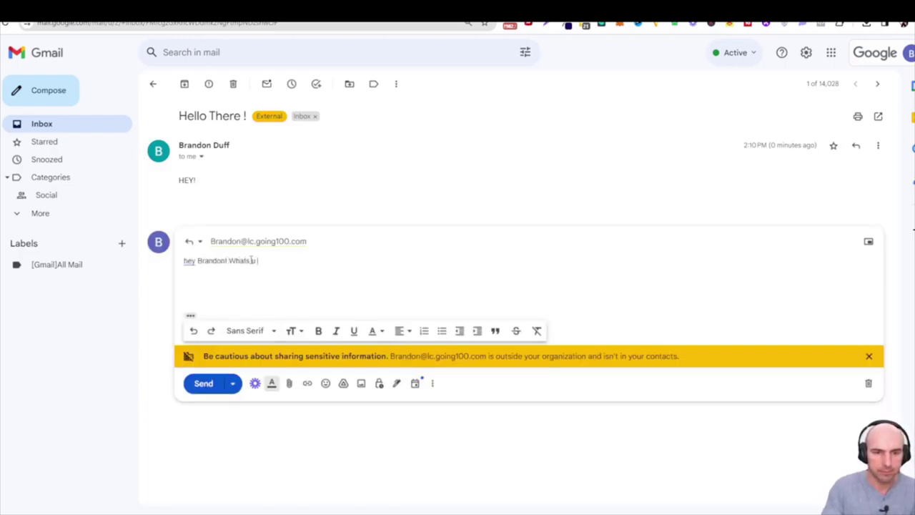
text(p man!)
click(205, 382)
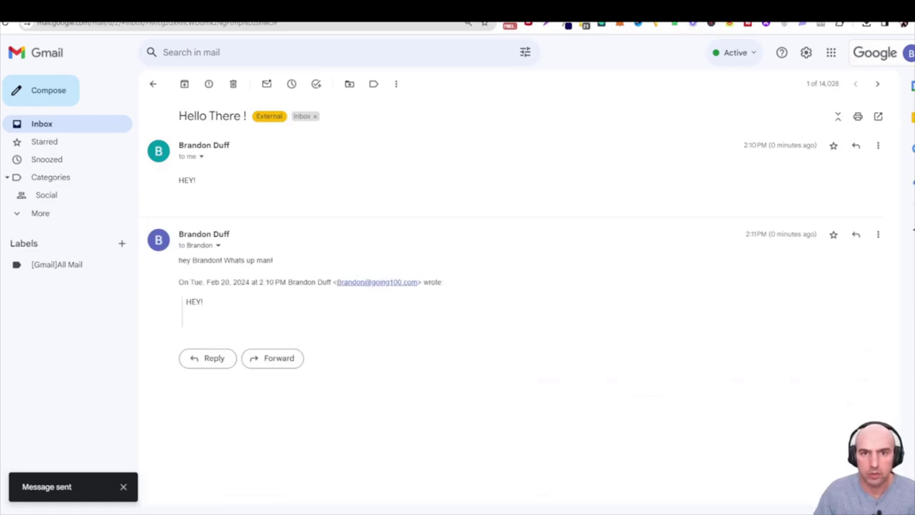
key(ctrl+Tab)
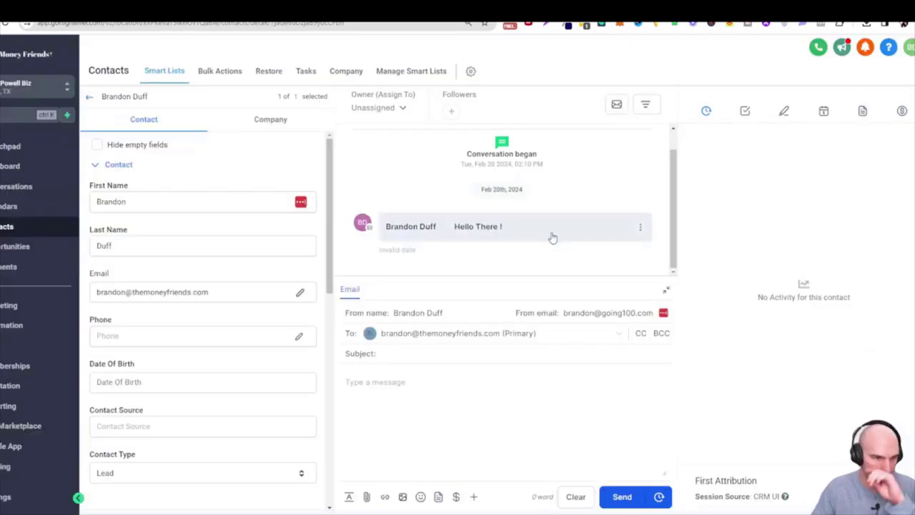
Go to the Conversations inbox and expand the 'Hello There !' thread to view its messages
click(7, 205)
click(7, 226)
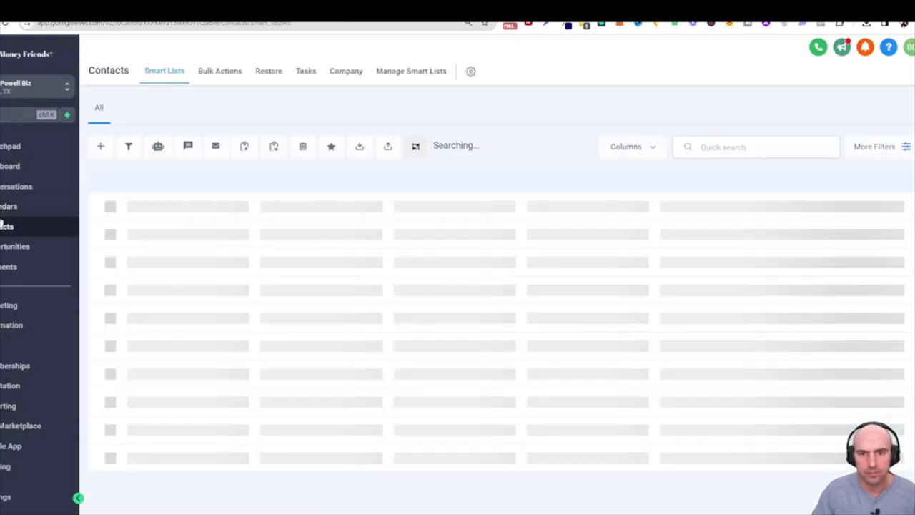
click(11, 186)
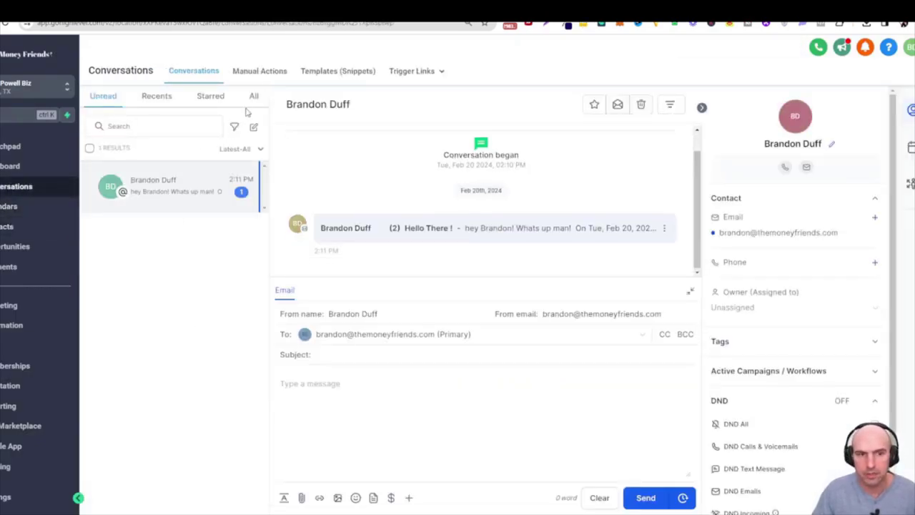
click(422, 226)
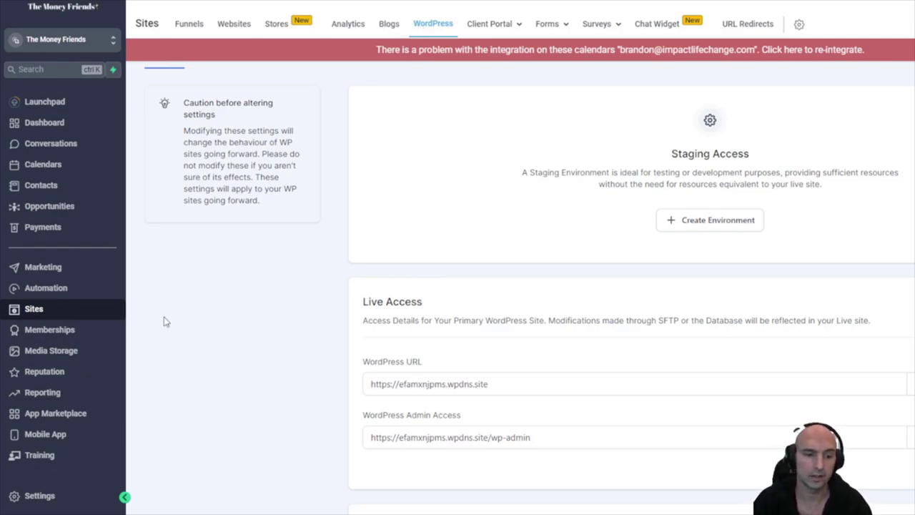
Open the client business sub-account from the agency's sub-account list
click(55, 39)
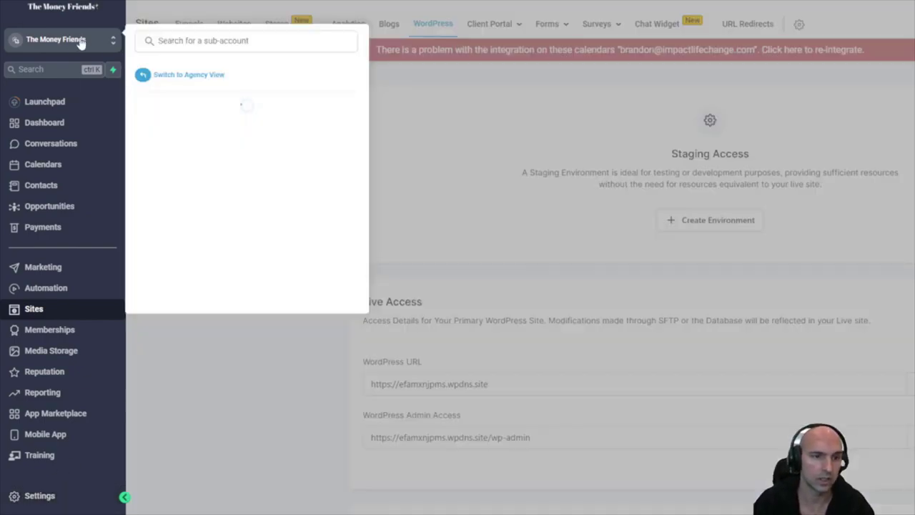
click(185, 75)
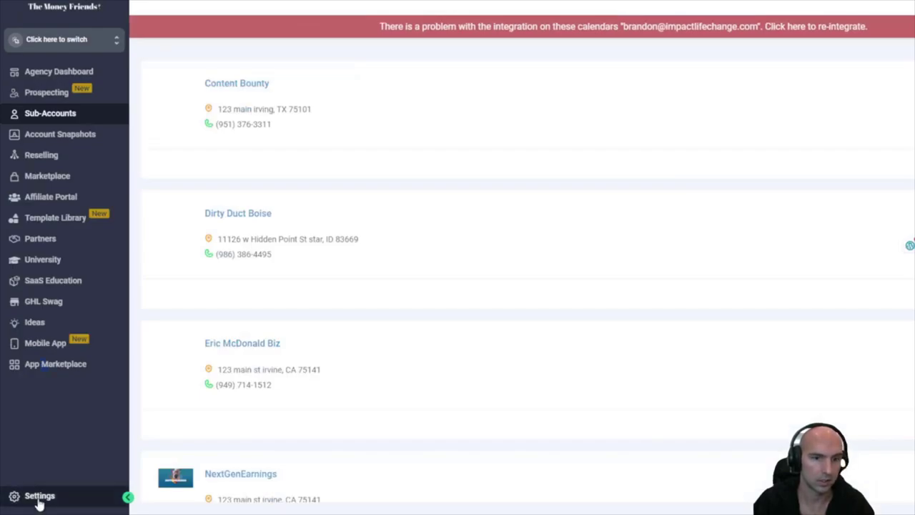
scroll(739, 250, down, 4)
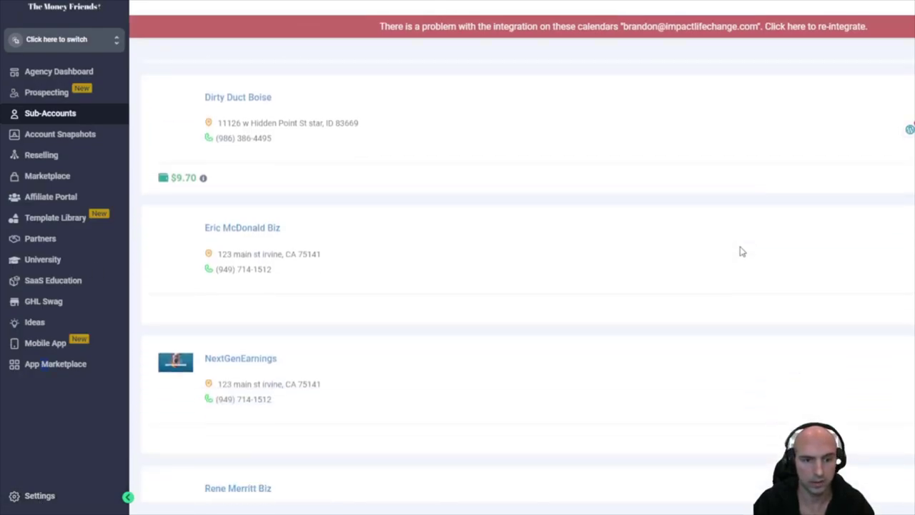
scroll(740, 250, up, 4)
scroll(739, 251, down, 5)
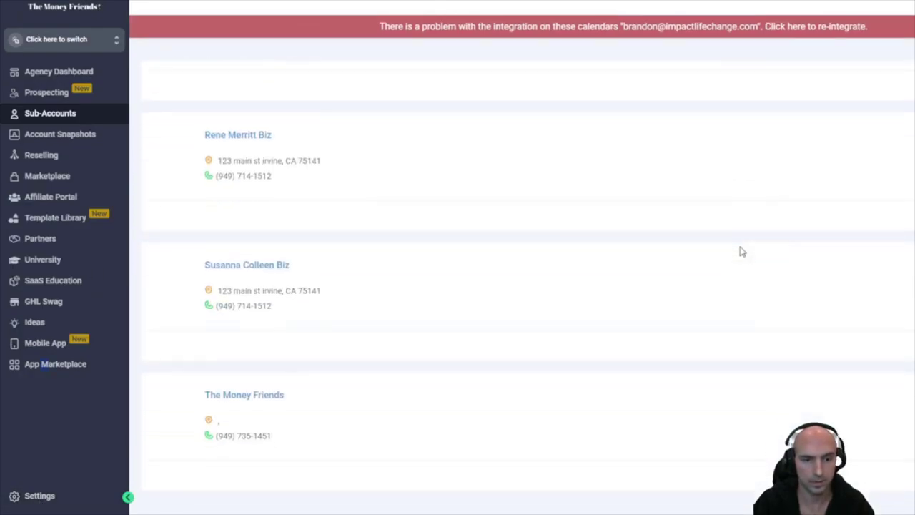
click(641, 136)
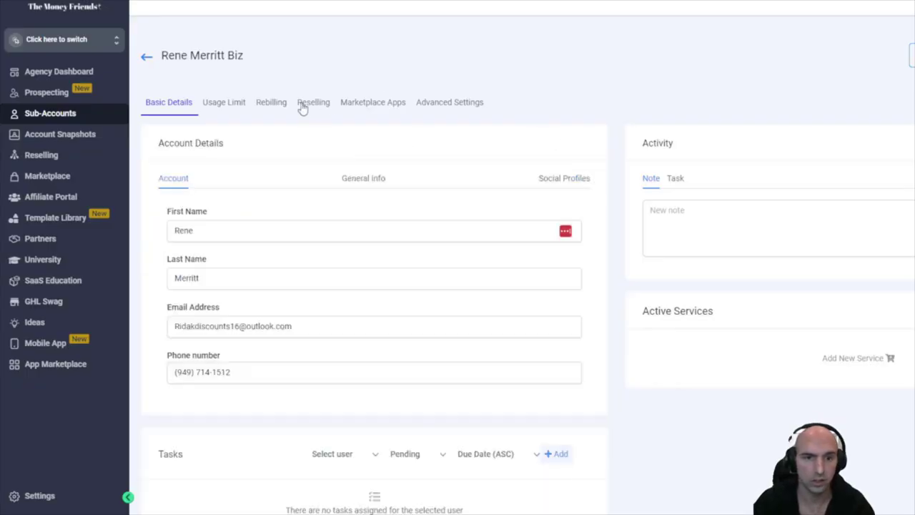
Accept the $10/month WordPress direct-deployment agreement in the sub-account's Reselling settings
click(303, 104)
scroll(622, 241, down, 3)
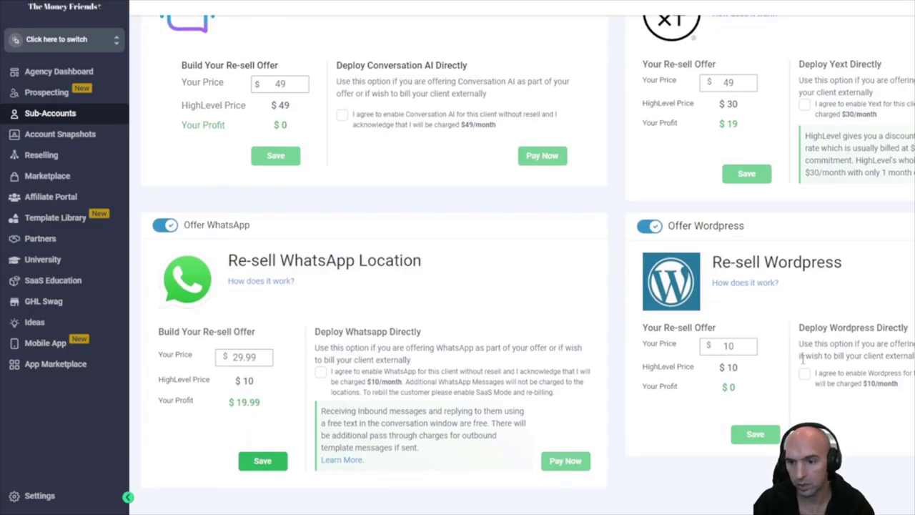
click(803, 373)
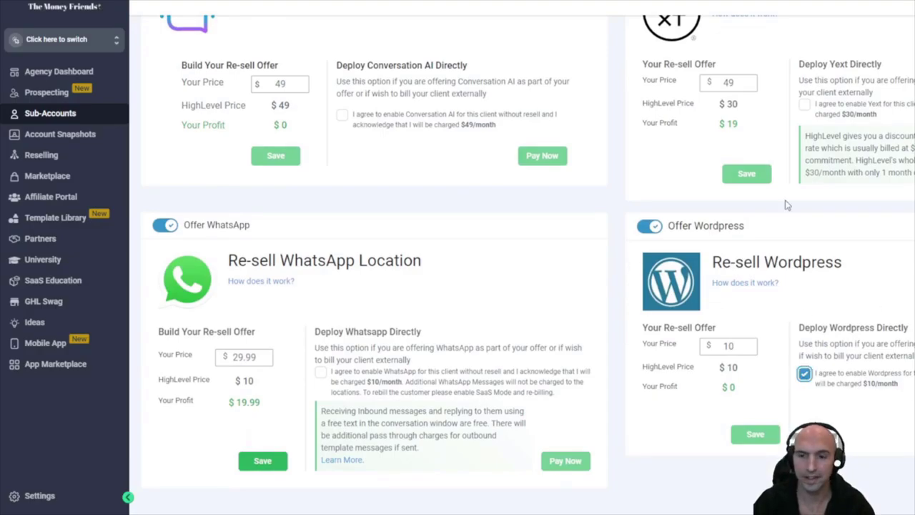
click(47, 44)
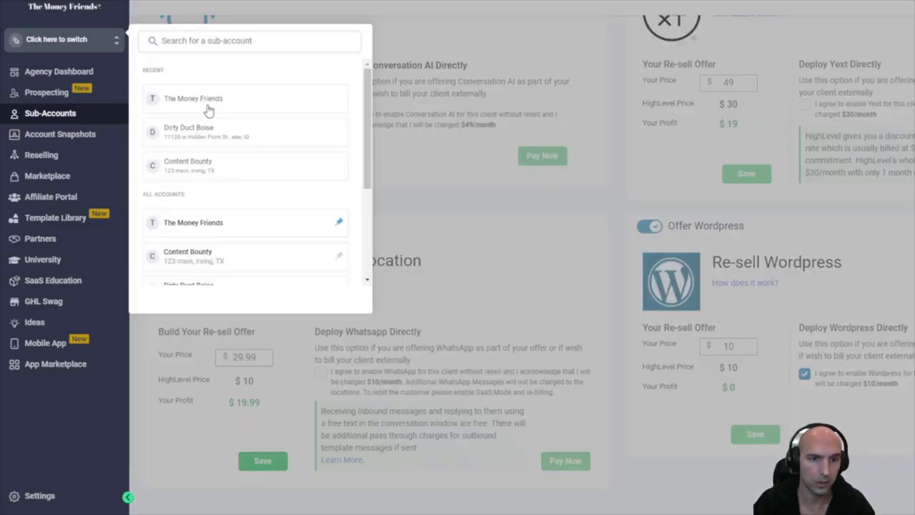
Switch to The Money Friends sub-account and go to its Sites > WordPress settings
click(208, 109)
click(44, 169)
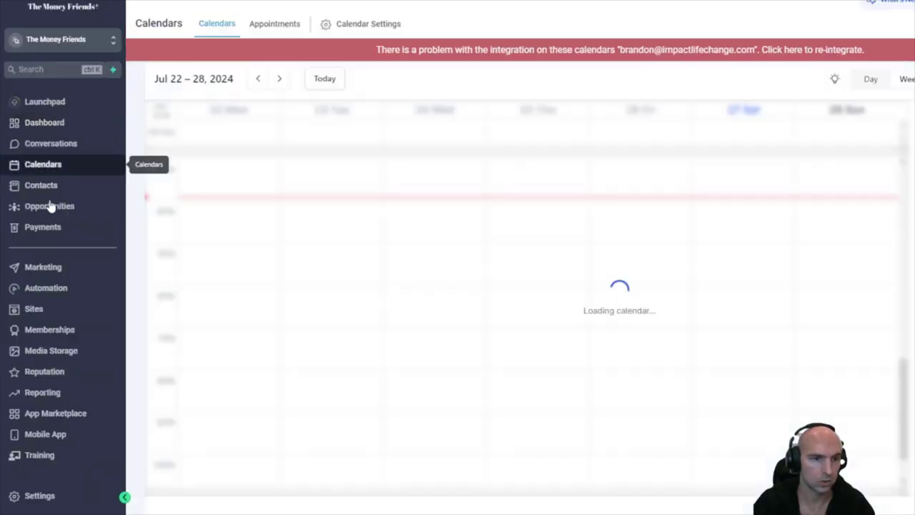
click(39, 288)
click(36, 310)
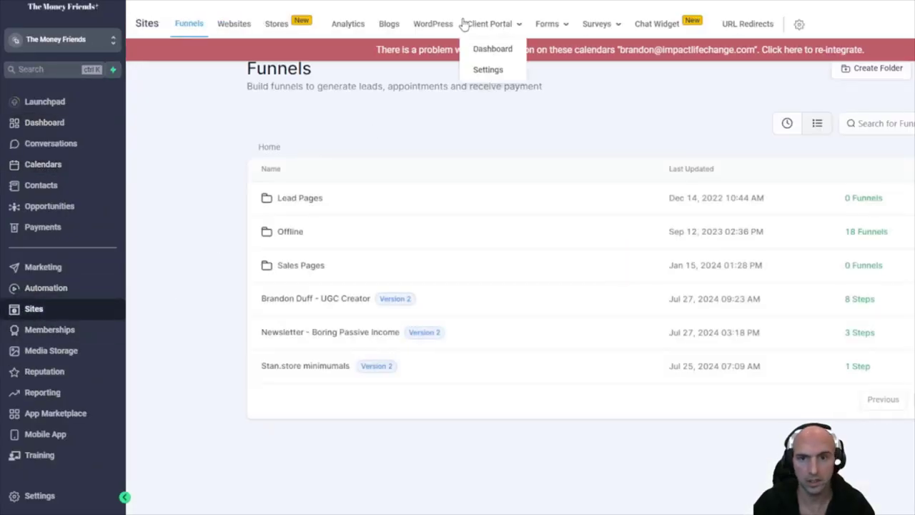
click(448, 26)
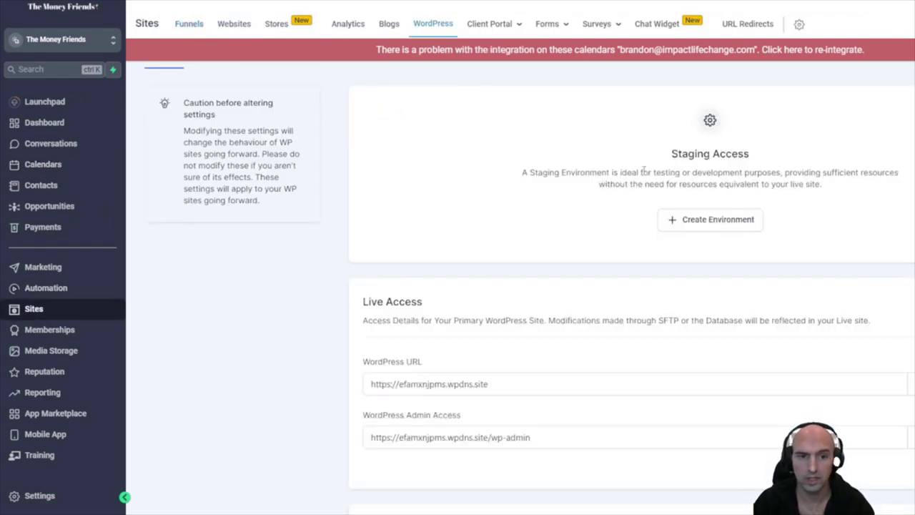
Add Contentbounty.xyz as a new domain for the WordPress site
scroll(643, 169, down, 10)
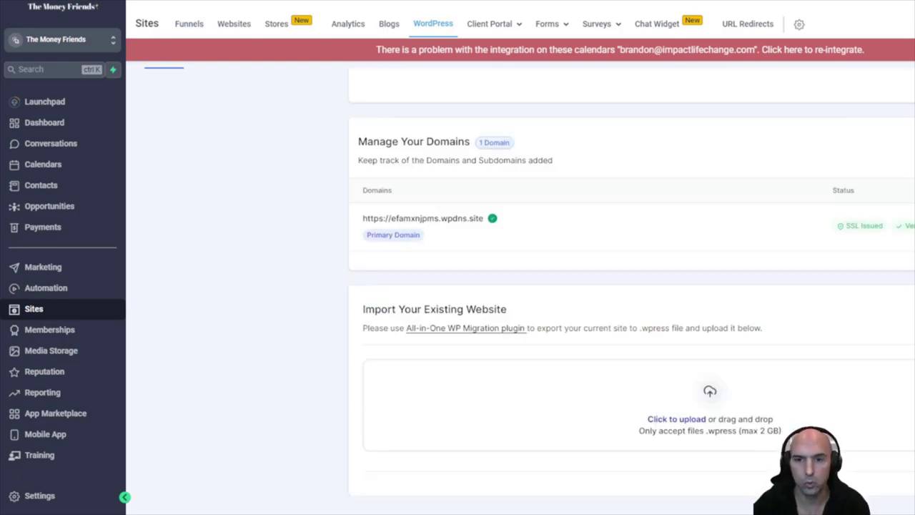
scroll(532, 122, up, 5)
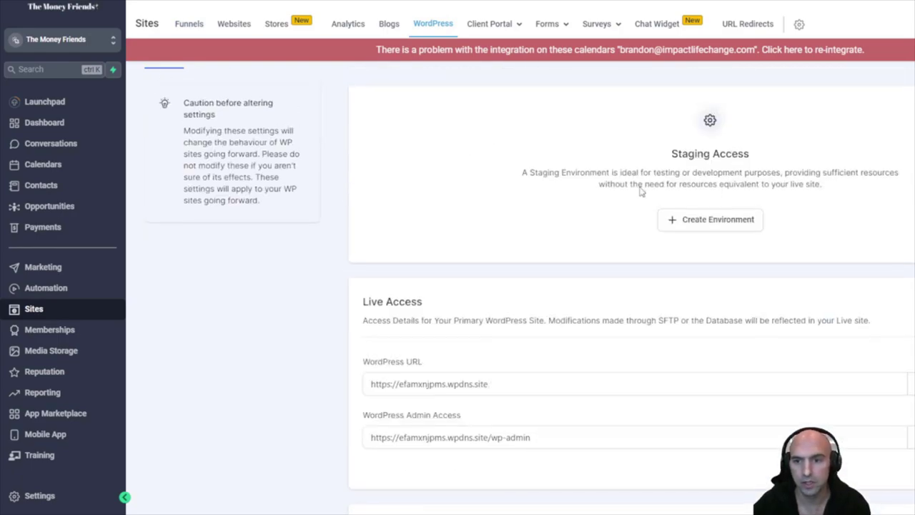
scroll(596, 255, down, 5)
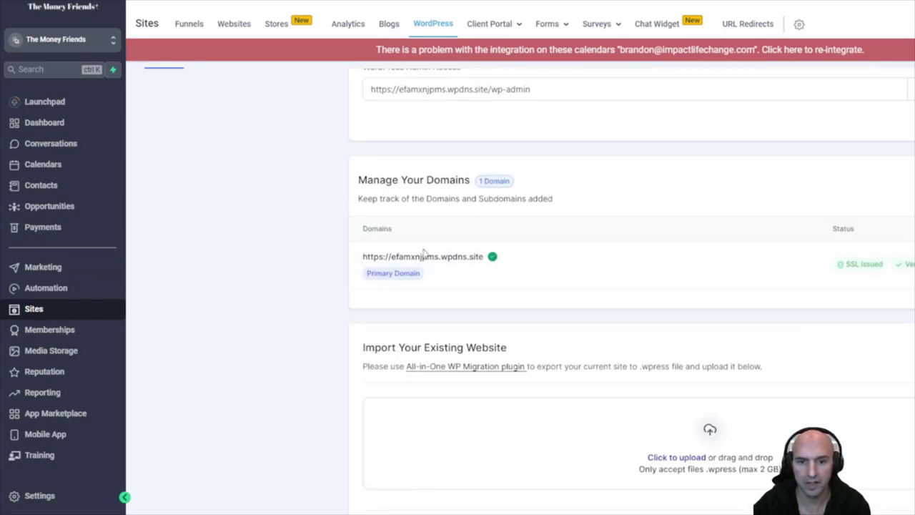
click(833, 267)
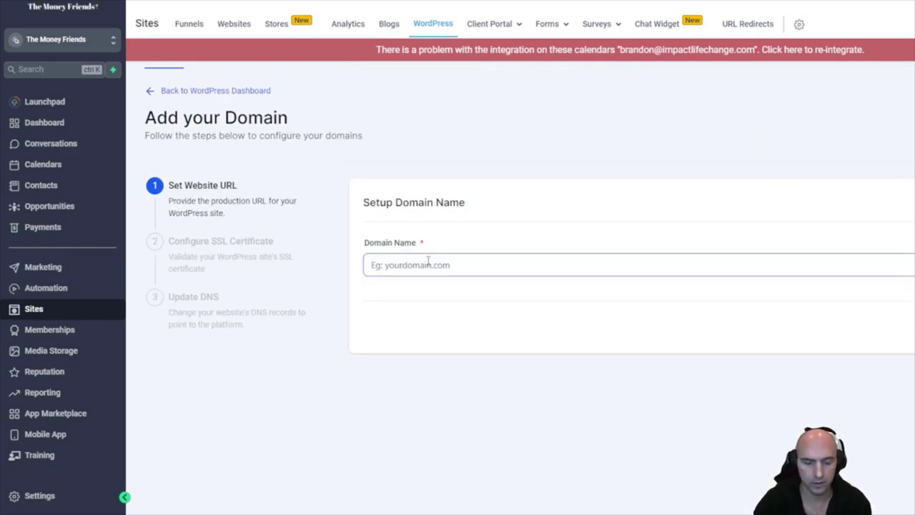
text(Contentbounty)
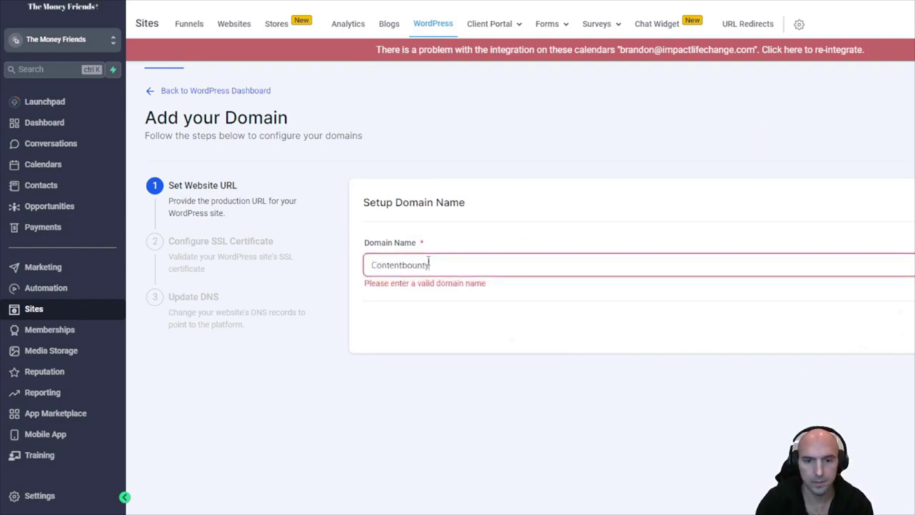
text(.xyz)
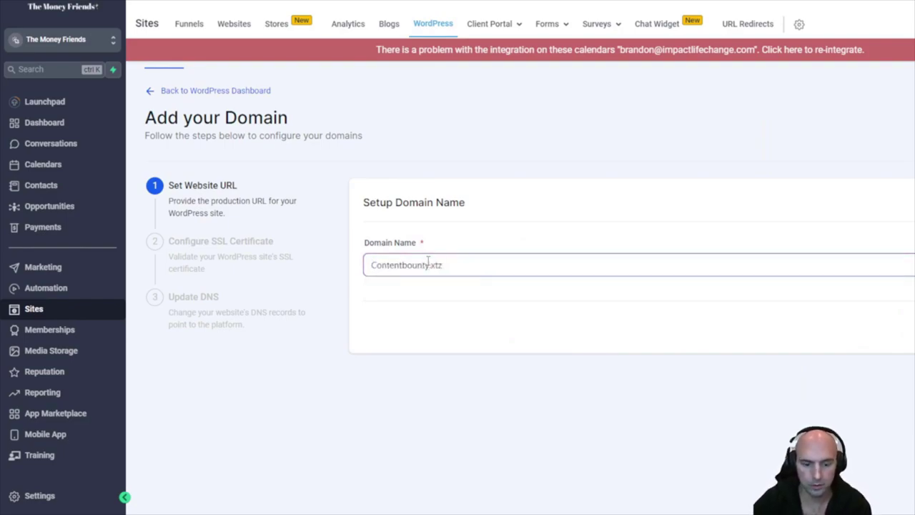
key(Tab)
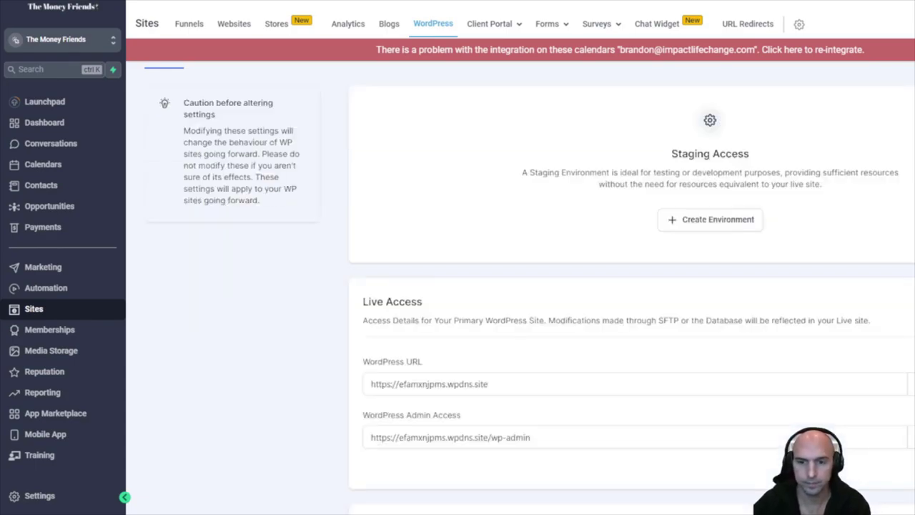
scroll(578, 316, down, 5)
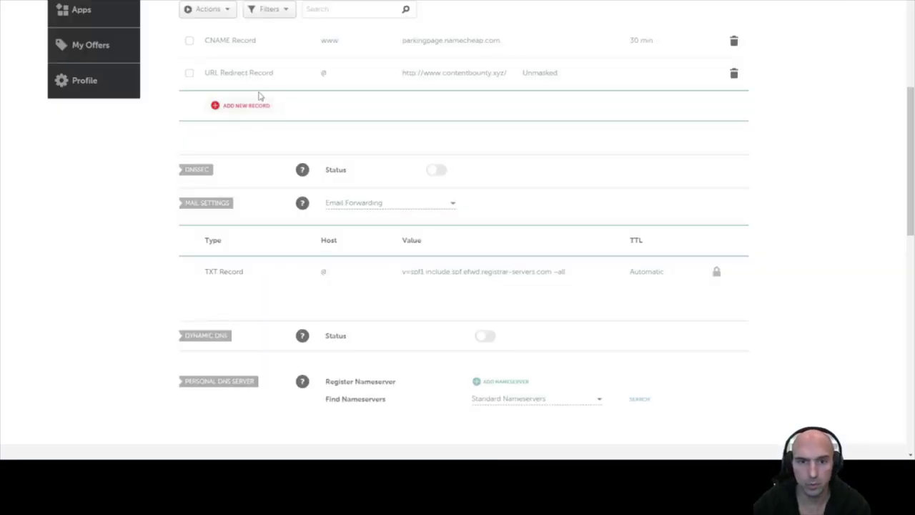
Create a Namecheap TXT record with host _acme-challenge, its verification value, and TTL 1 min
click(246, 105)
scroll(258, 218, down, 2)
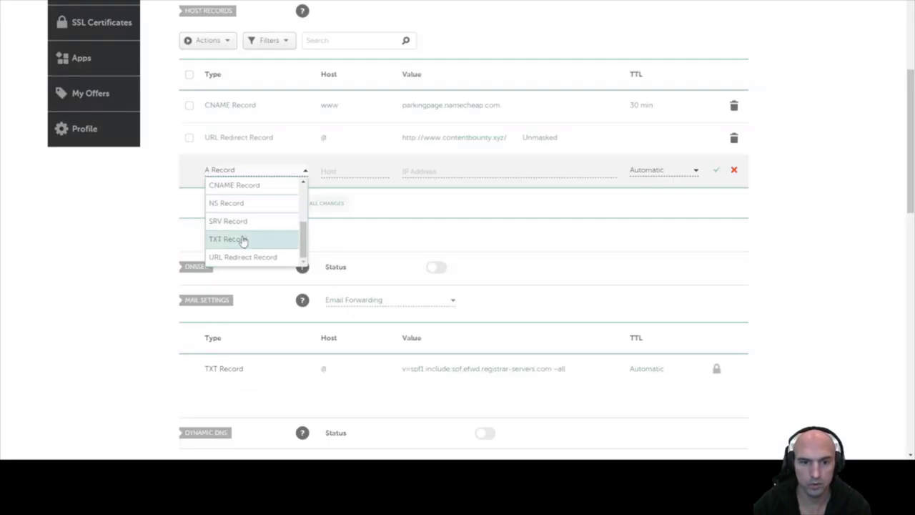
click(243, 240)
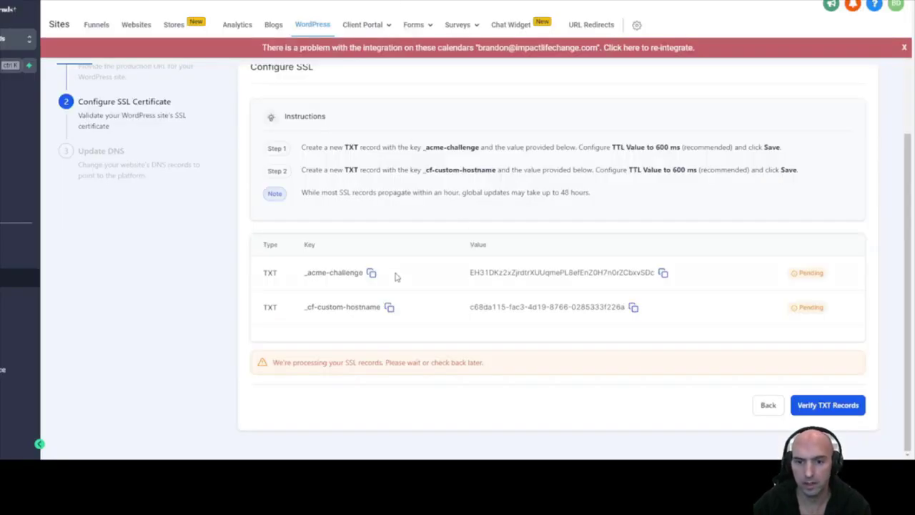
click(371, 272)
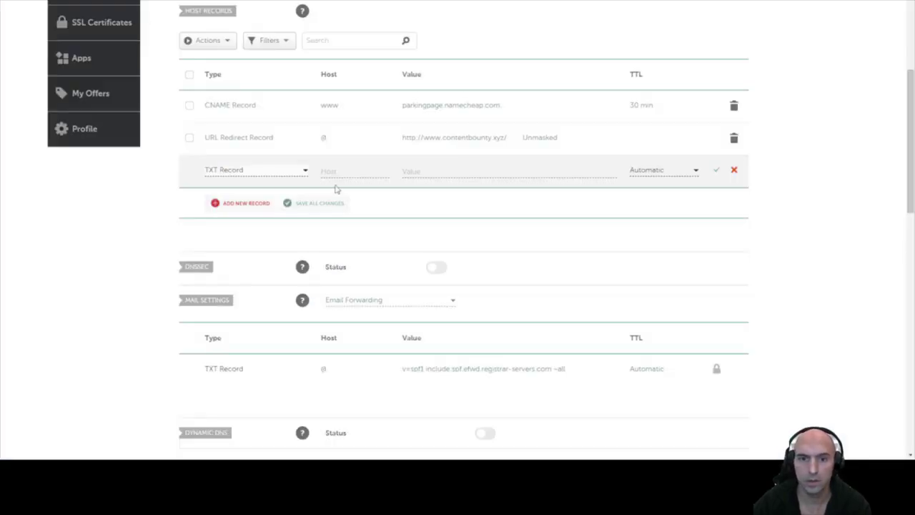
click(337, 172)
key(ctrl+v)
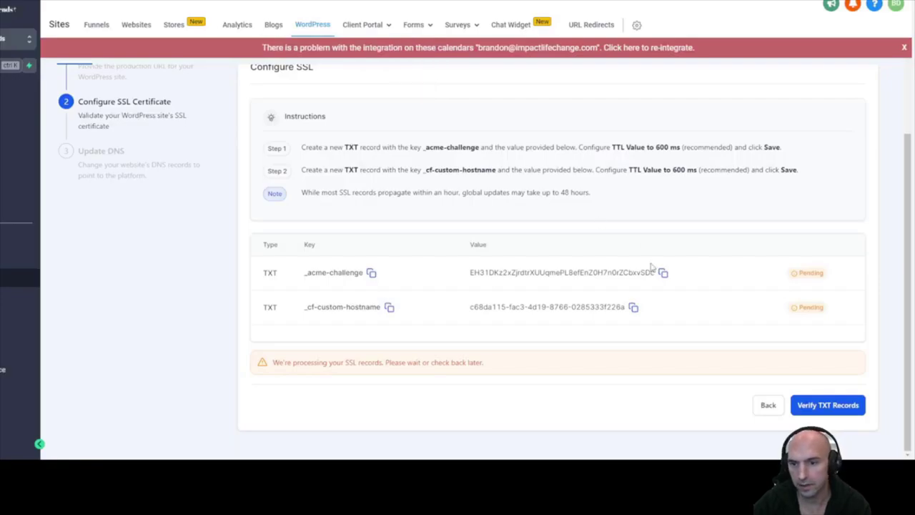
click(662, 273)
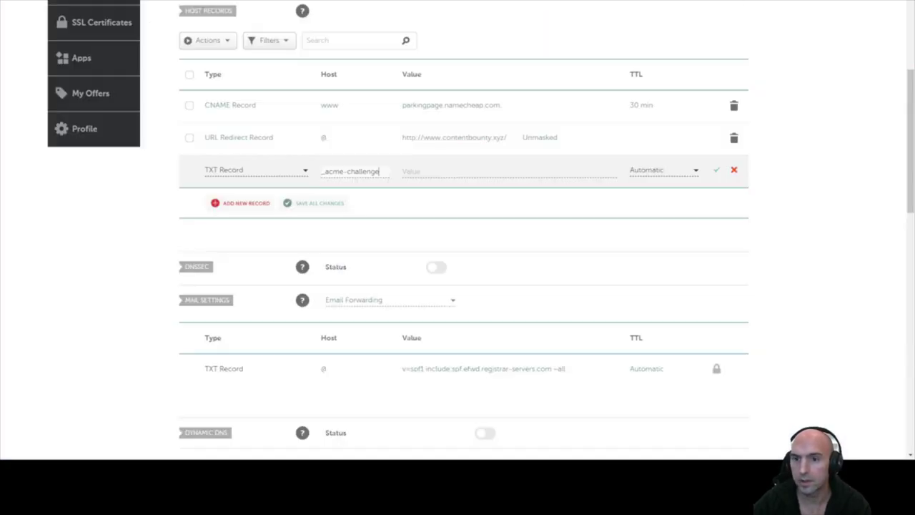
click(490, 174)
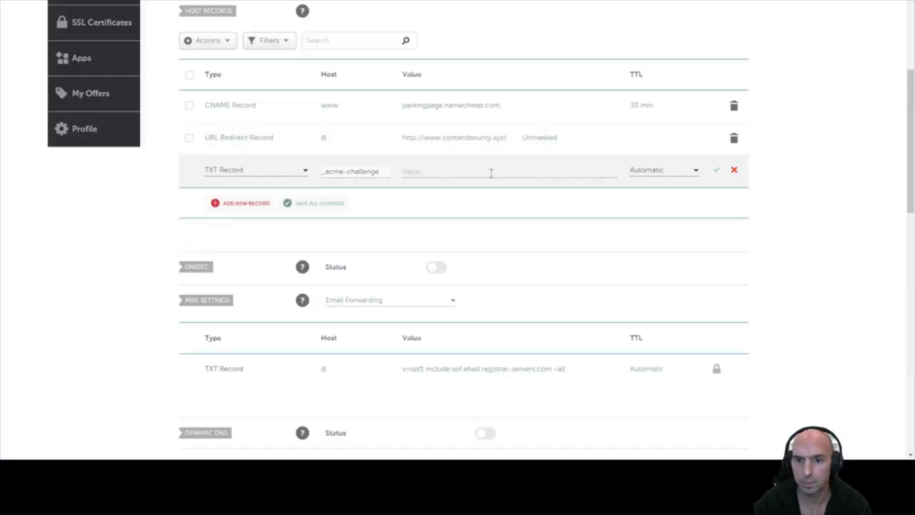
key(ctrl+v)
click(644, 171)
scroll(646, 235, down, 1)
click(646, 256)
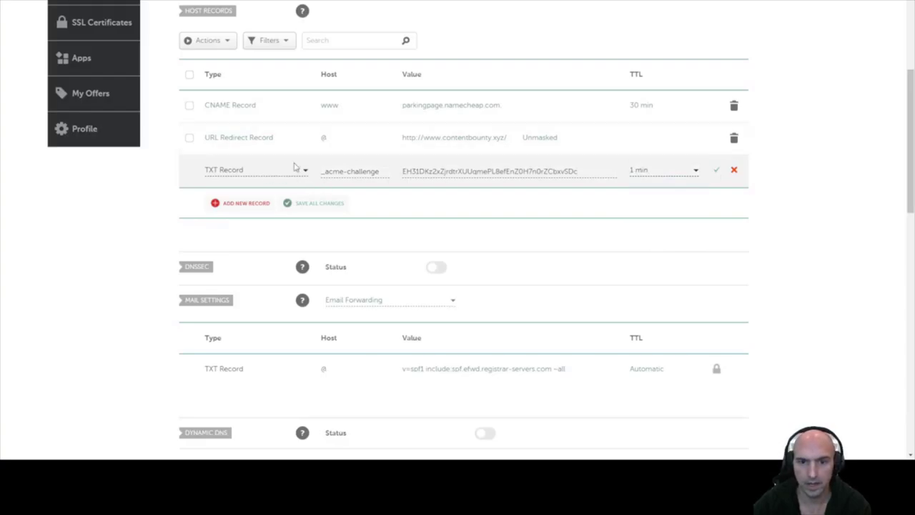
click(715, 170)
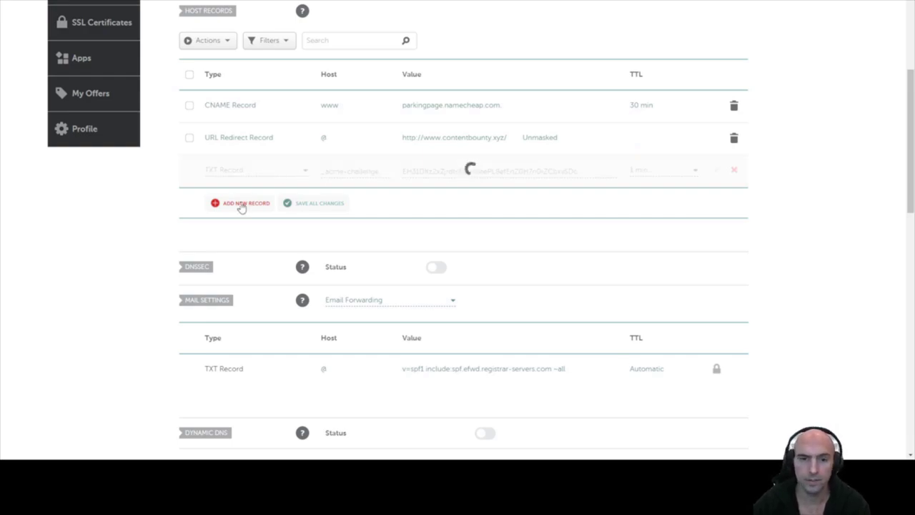
Add a second blank TXT record row in Namecheap
click(242, 205)
scroll(265, 208, down, 2)
click(236, 205)
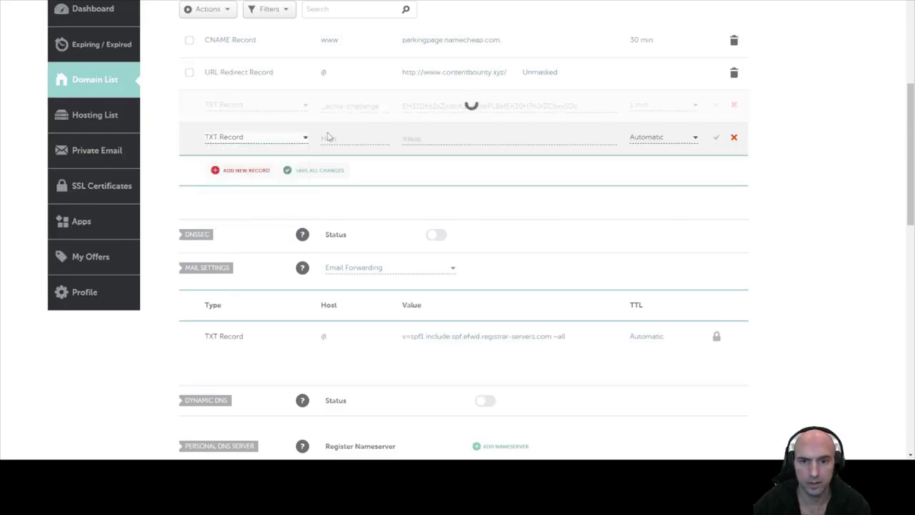
key(alt+Tab)
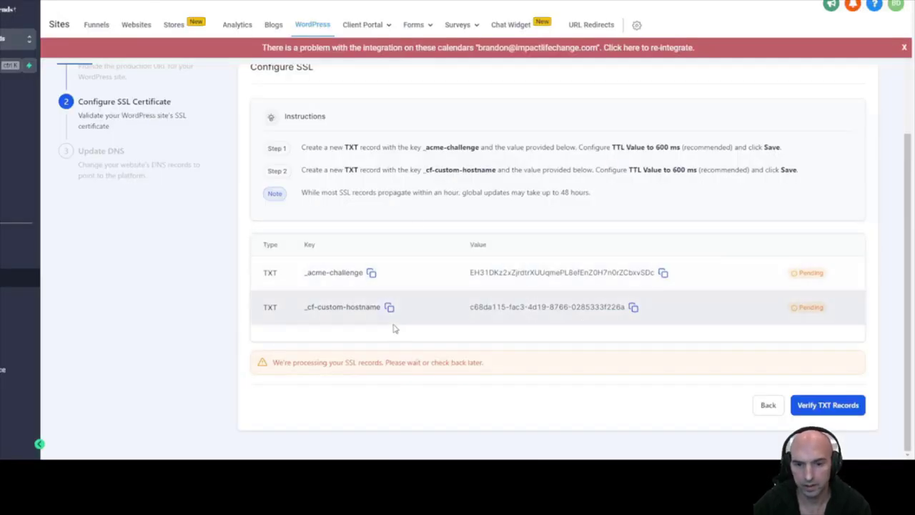
Fill the second TXT record with host _cf-custom-hostname, its verification value, and TTL 1 min
click(389, 307)
key(alt+Tab)
click(343, 138)
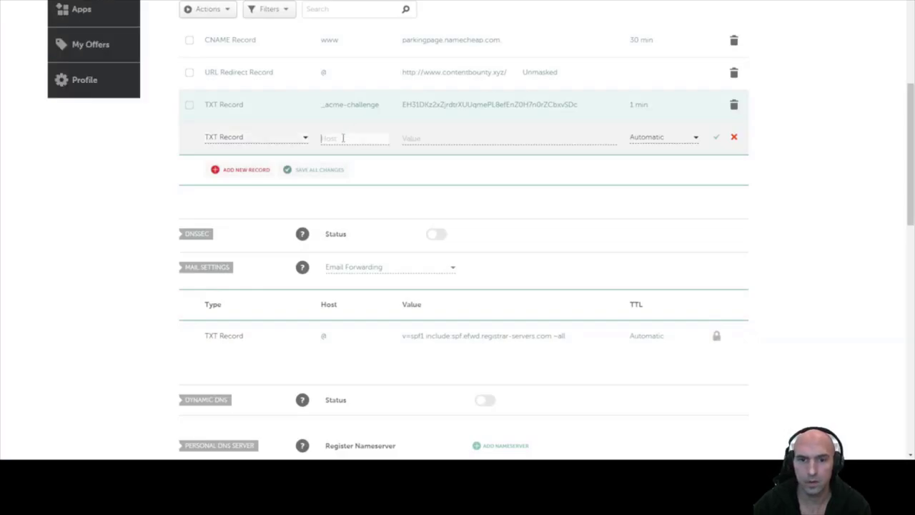
key(ctrl+v)
key(alt+Tab)
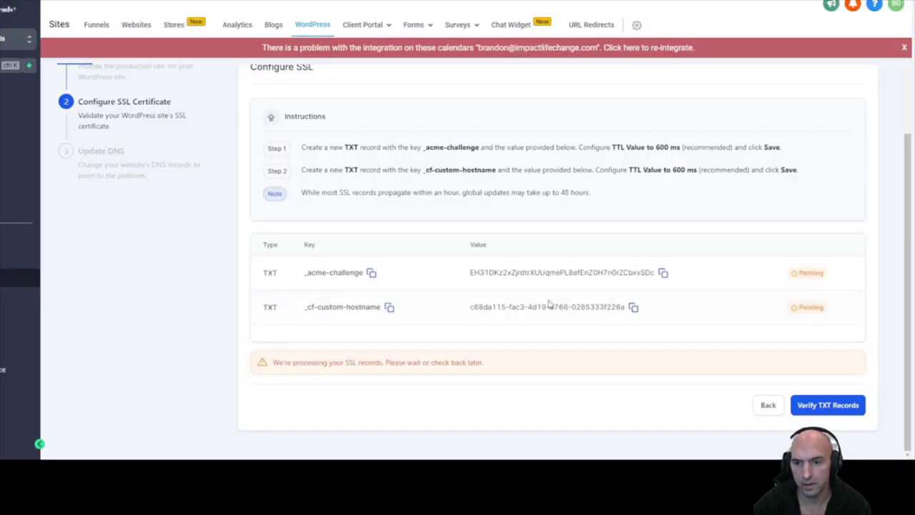
click(633, 307)
key(alt+Tab)
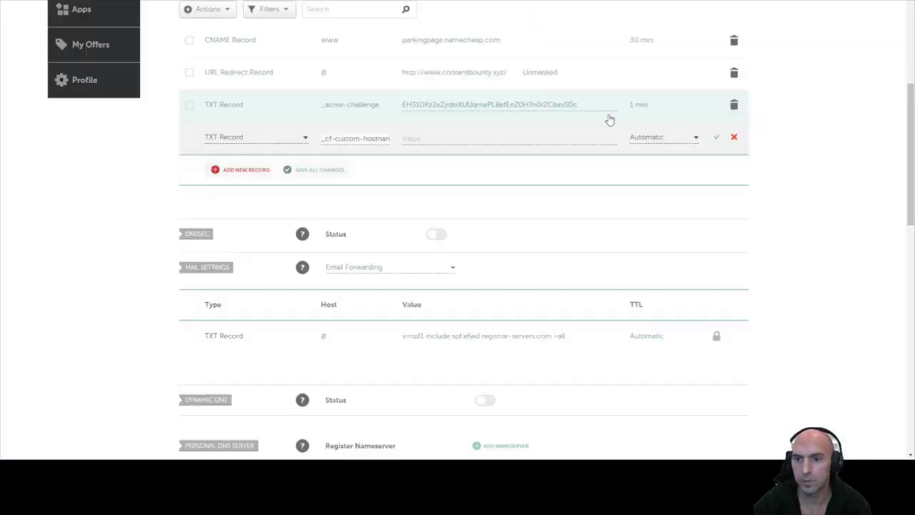
click(582, 138)
key(ctrl+v)
click(668, 138)
scroll(656, 214, down, 1)
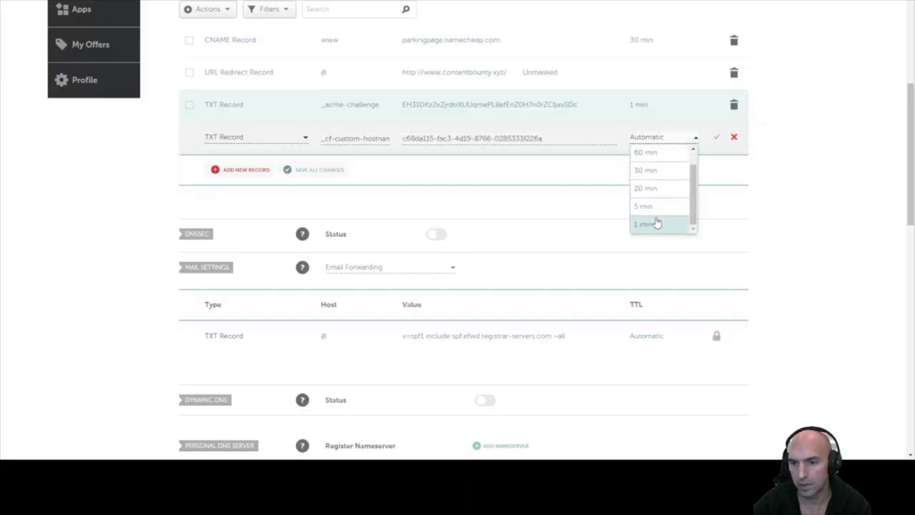
click(656, 223)
click(715, 137)
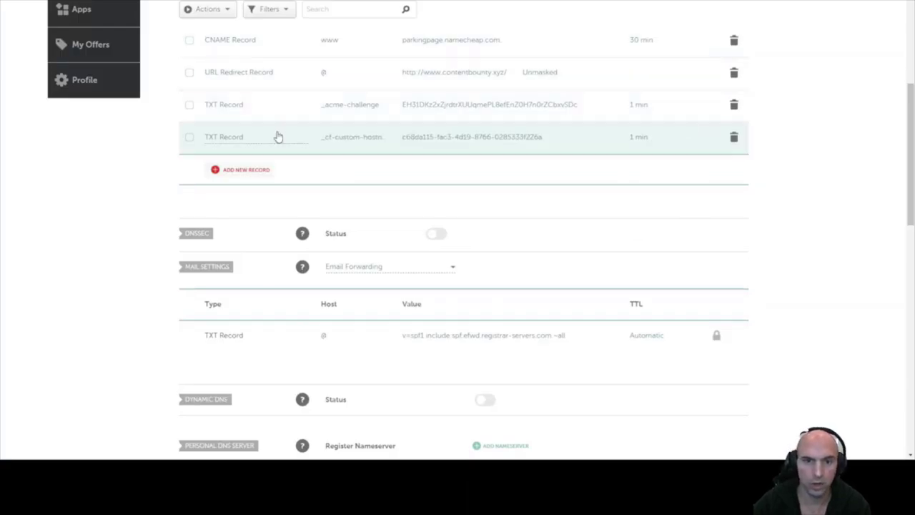
Check in GoHighLevel whether the TXT records are verified
key(ctrl+Tab)
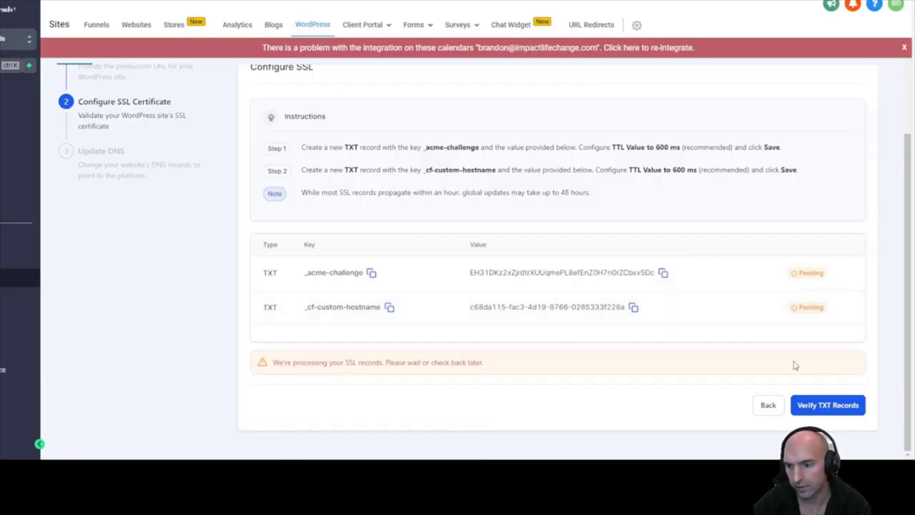
click(827, 405)
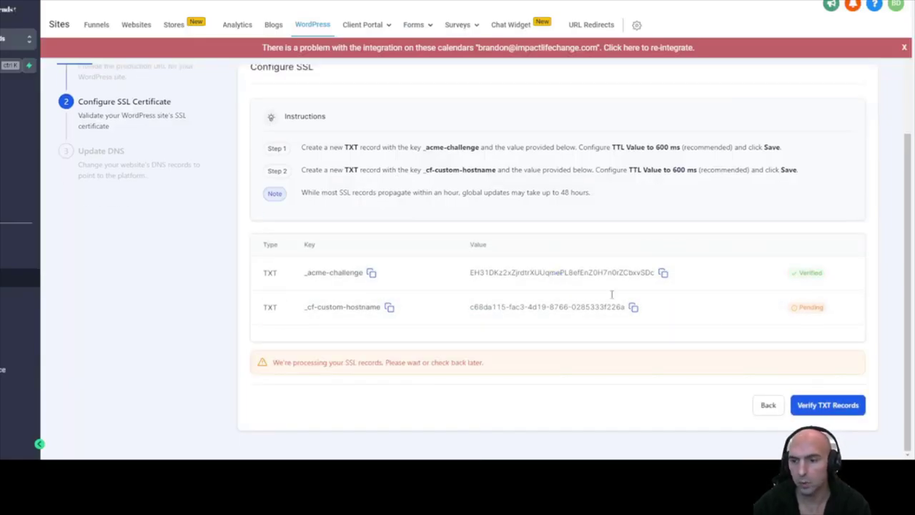
click(807, 405)
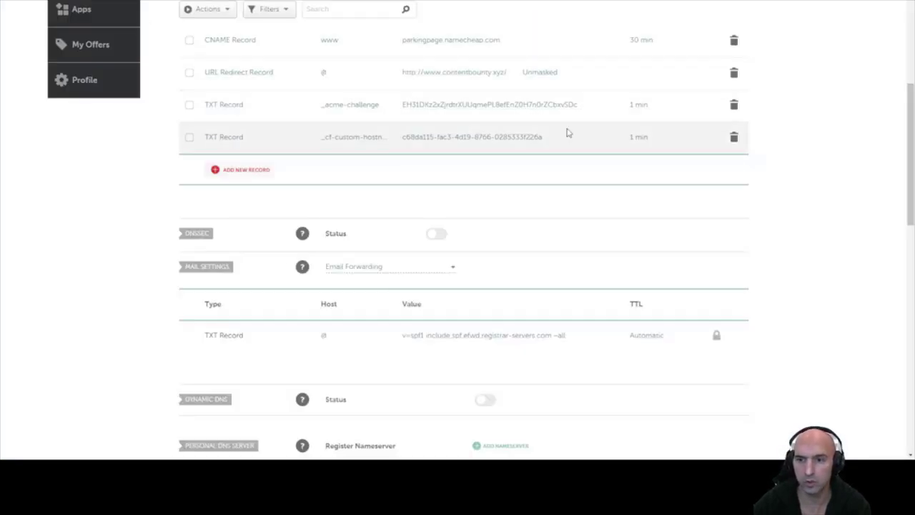
Reset the _cf-custom-hostname record's TTL to 1 min and save all changes
click(556, 136)
click(649, 140)
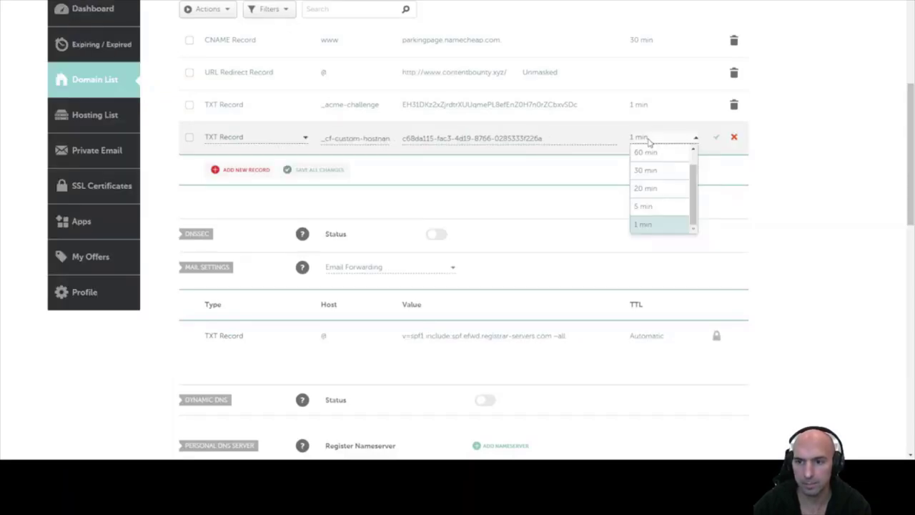
scroll(668, 205, down, 2)
click(658, 126)
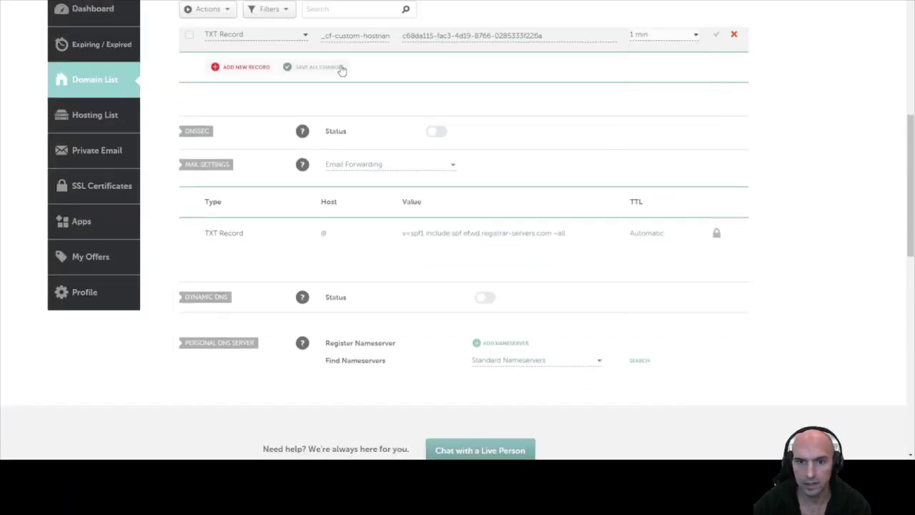
click(341, 69)
scroll(425, 174, up, 3)
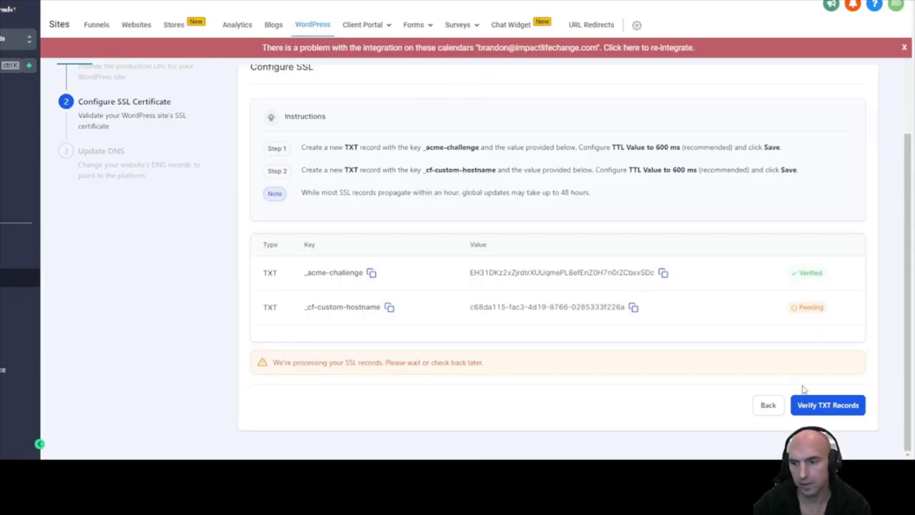
Verify the TXT records to complete the SSL step and reach Update DNS
click(810, 403)
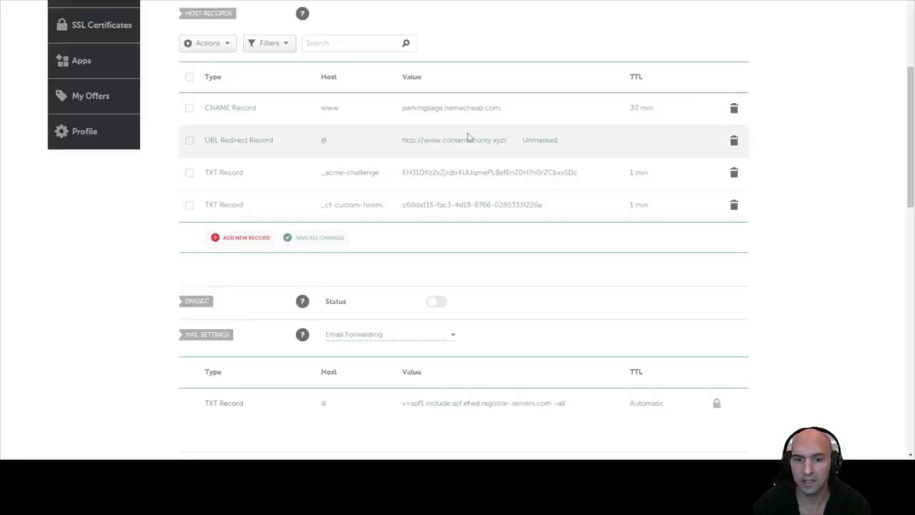
Turn the URL Redirect row into an A record and clear the old redirect and CNAME values
scroll(341, 197, up, 2)
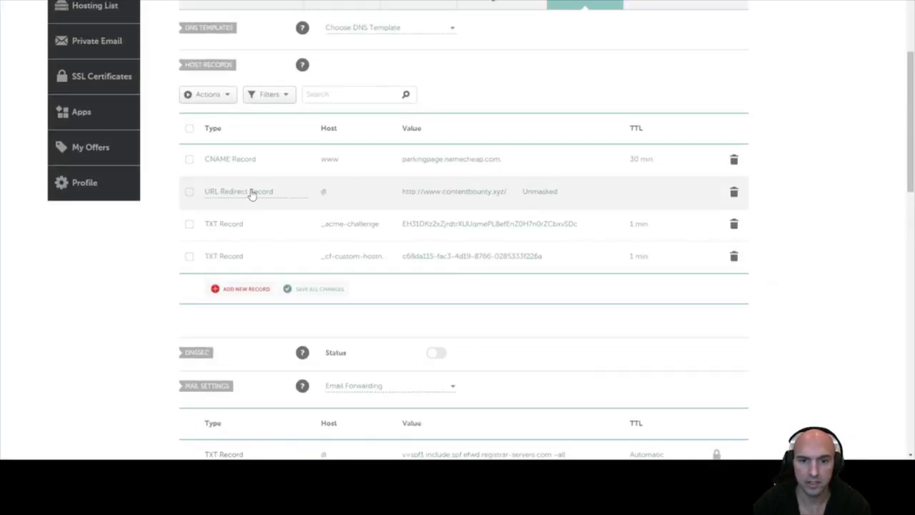
click(293, 193)
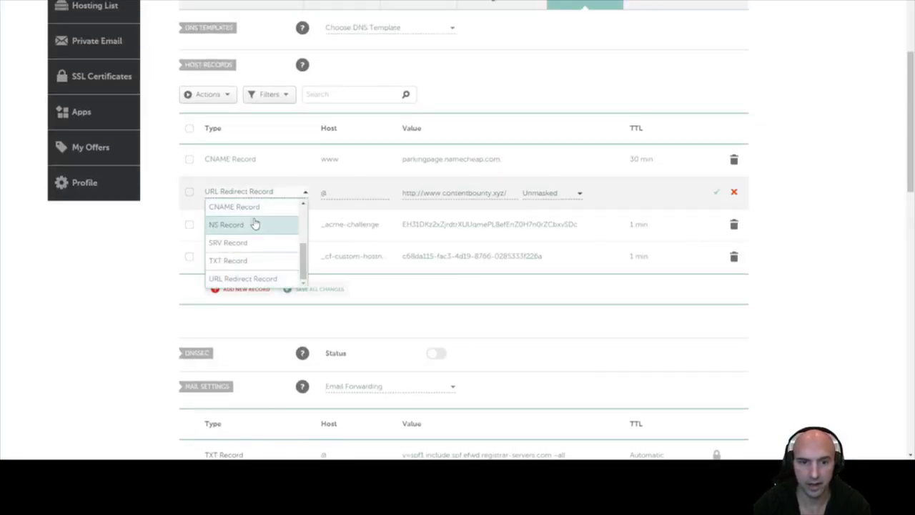
scroll(255, 224, up, 3)
click(266, 206)
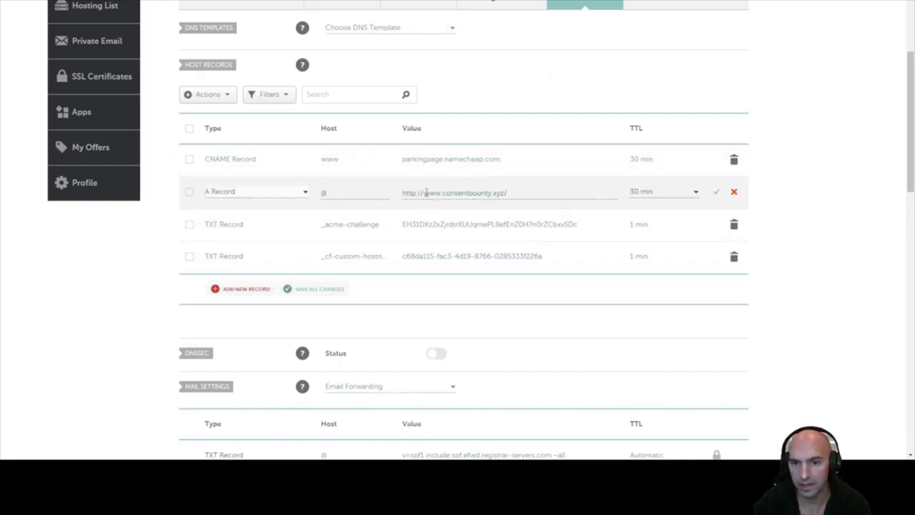
double_click(441, 193)
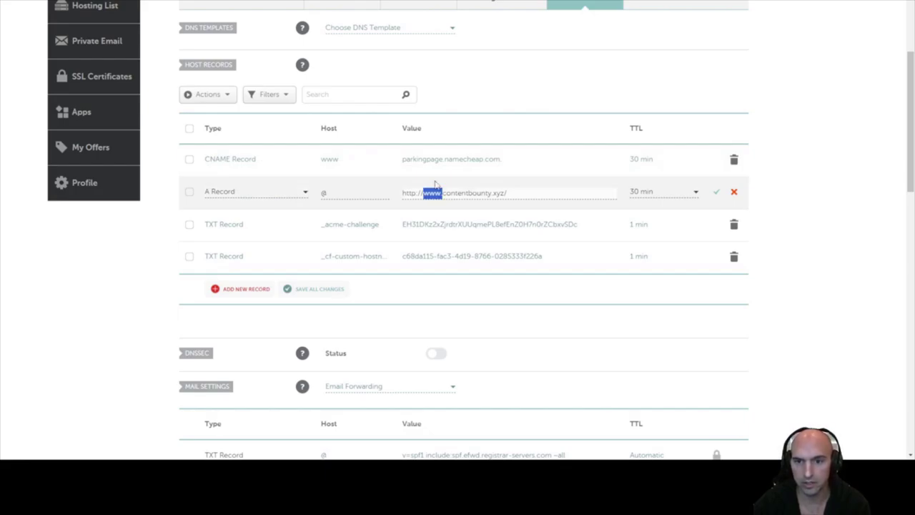
key(BackSpace)
key(ctrl+a)
key(BackSpace)
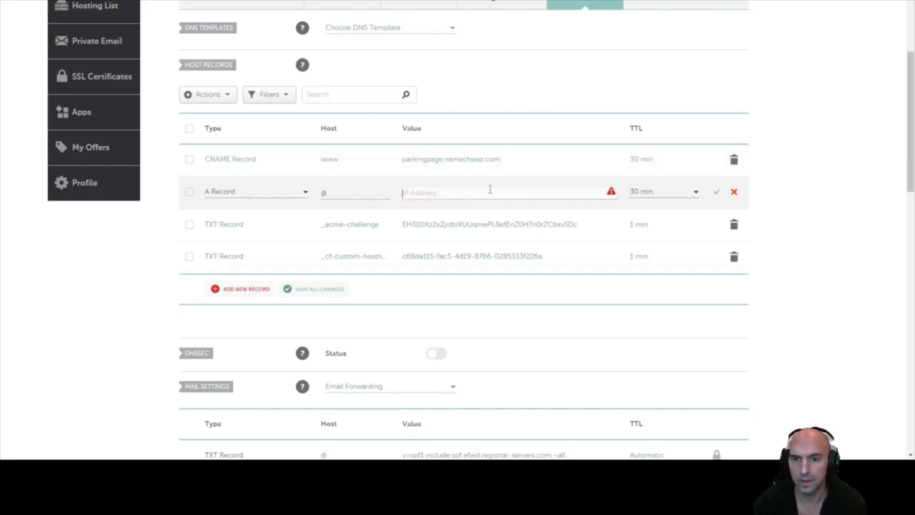
click(504, 154)
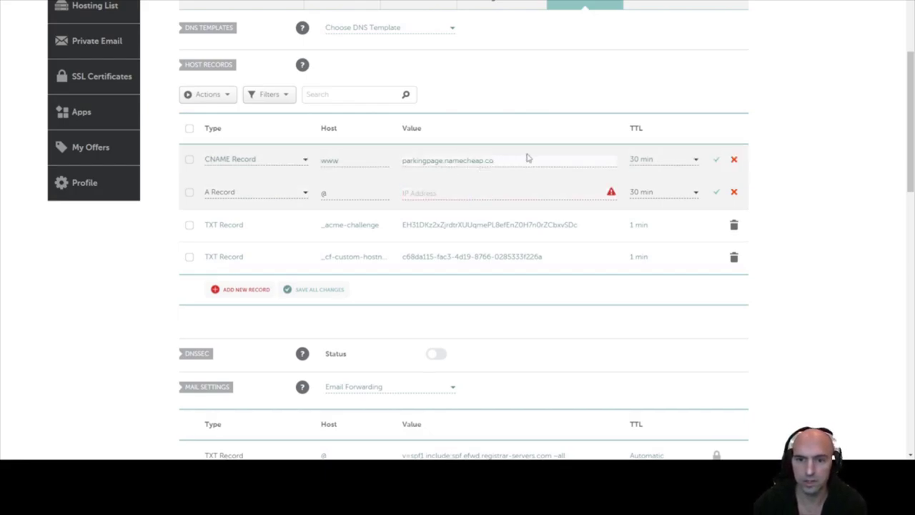
key(BackSpace)
key(BackSpace)
key(BackSpace)
key(BackSpace)
key(BackSpace)
key(BackSpace)
key(BackSpace)
key(BackSpace)
key(BackSpace)
key(BackSpace)
key(BackSpace)
key(BackSpace)
key(BackSpace)
key(BackSpace)
key(BackSpace)
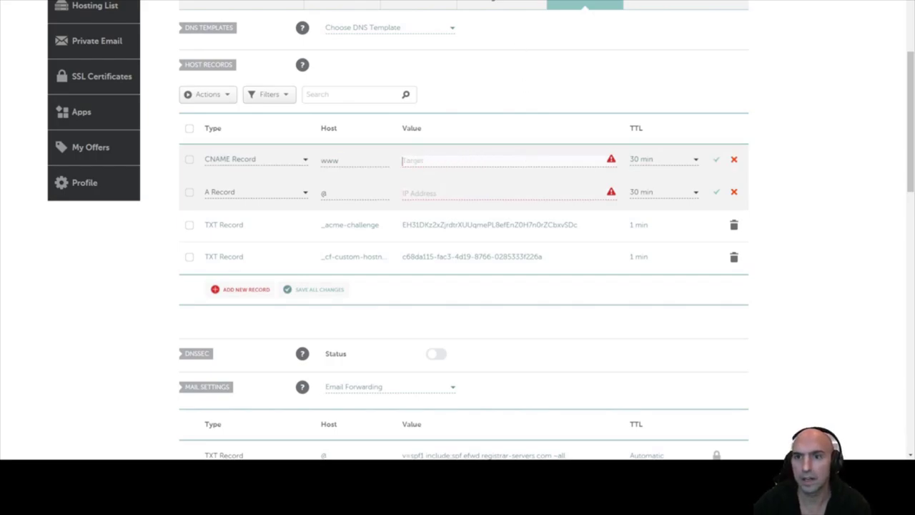
Fill the A record with 104.18.185.50 and the CNAME with efamxnjpms.wpdns.site
key(alt+Tab)
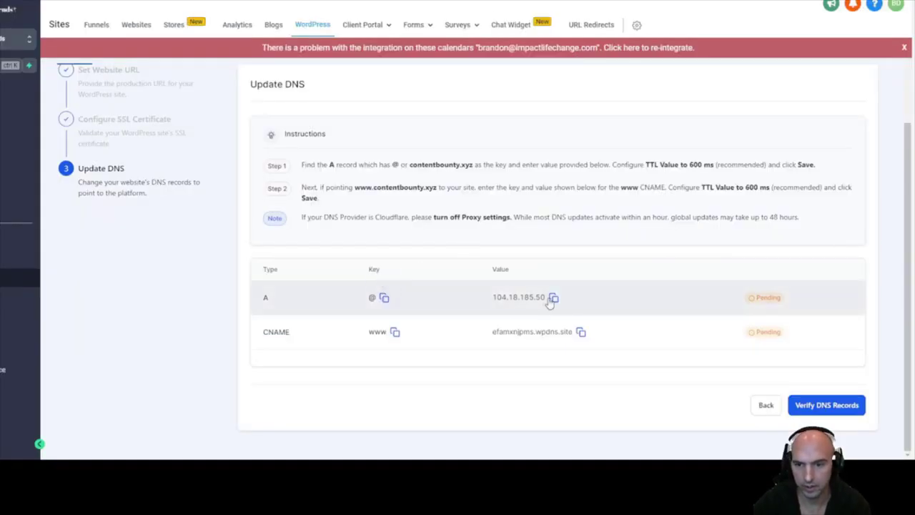
click(553, 298)
key(alt+Tab)
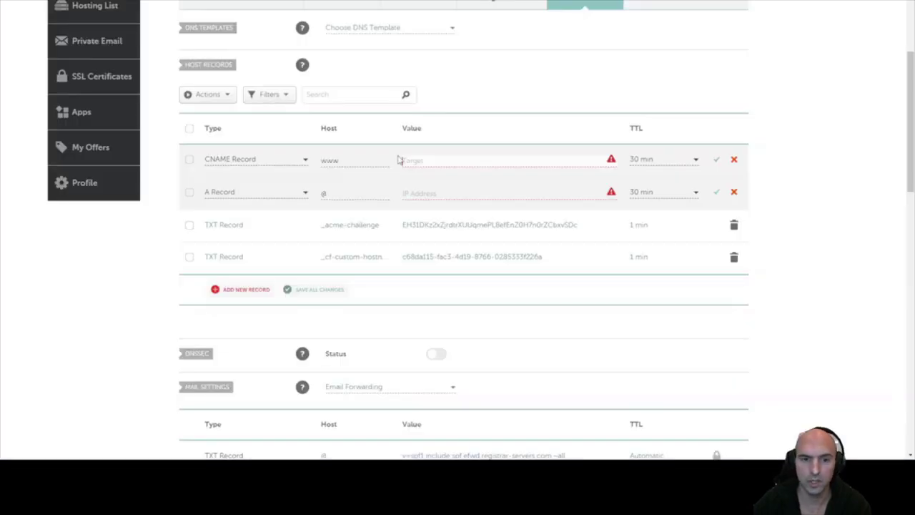
click(404, 193)
key(ctrl+v)
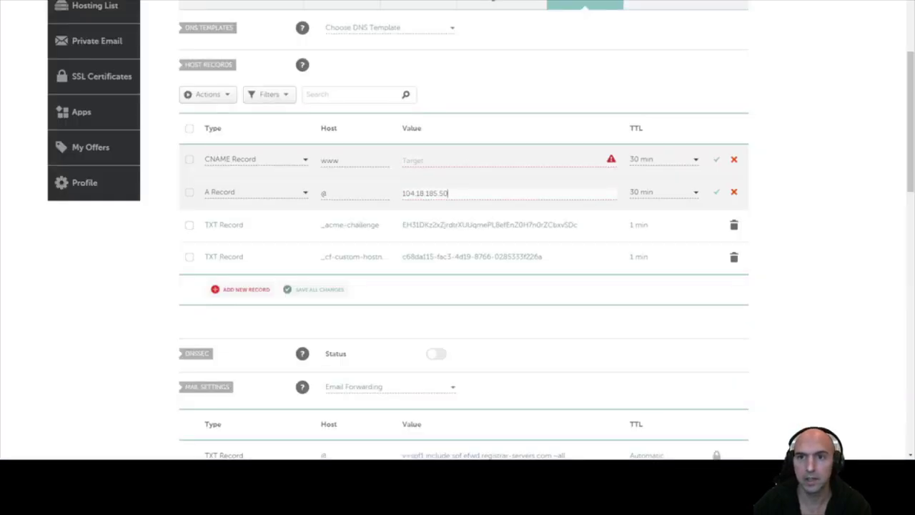
key(alt+Tab)
click(580, 331)
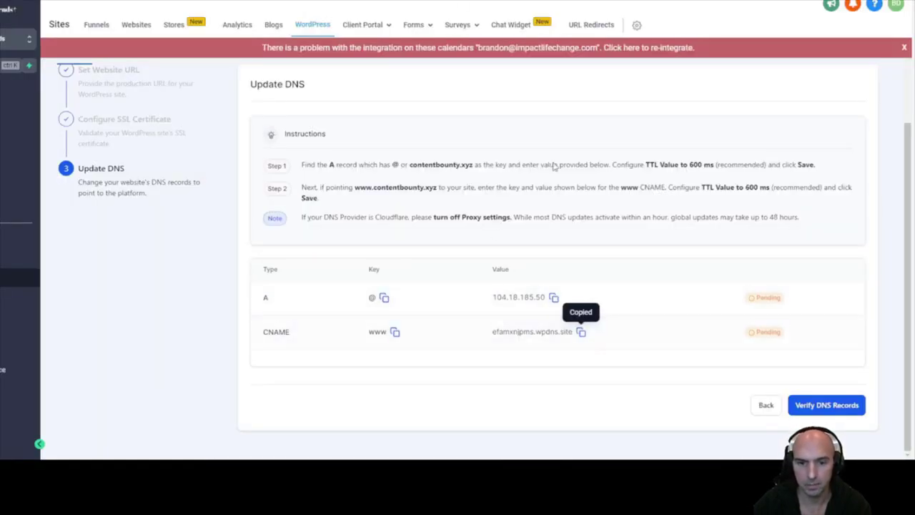
key(alt+Tab)
click(432, 163)
key(ctrl+v)
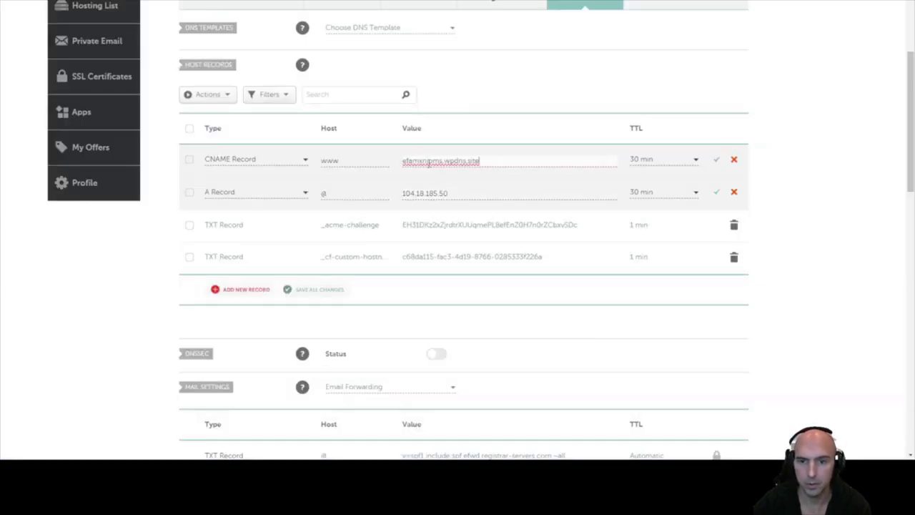
Set both the A and CNAME records to 1 min TTL and save them
click(645, 157)
scroll(647, 227, down, 1)
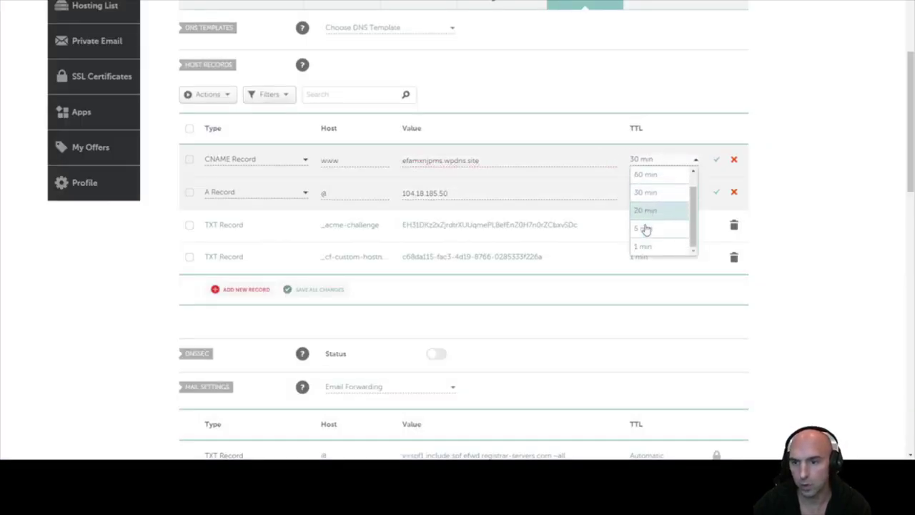
click(643, 246)
click(645, 194)
scroll(646, 258, down, 1)
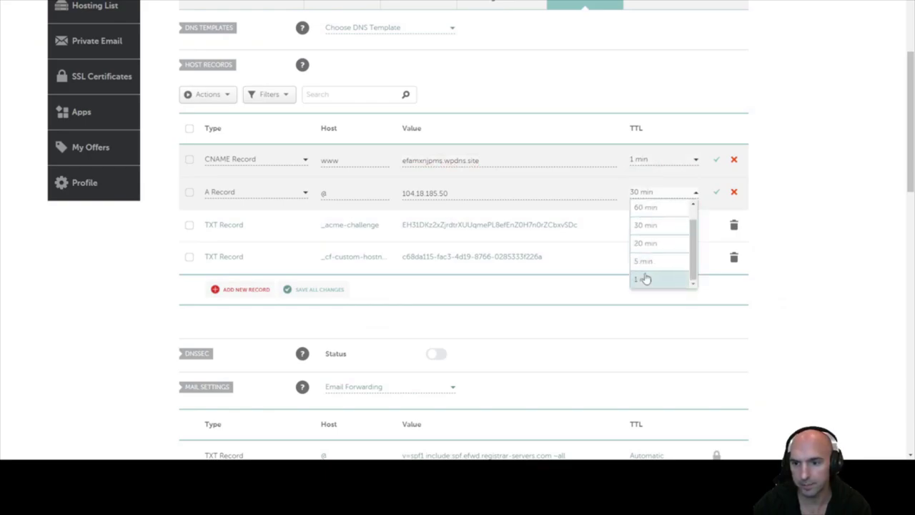
click(645, 276)
click(714, 160)
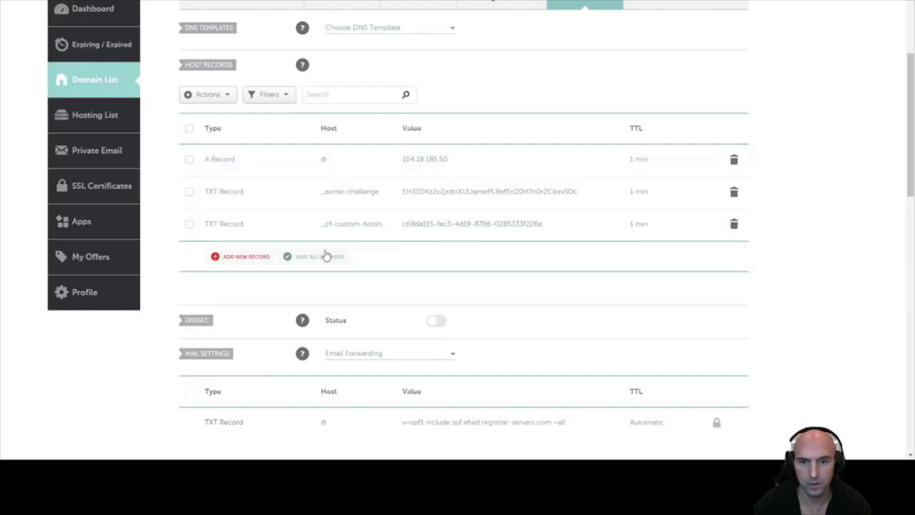
scroll(408, 157, down, 2)
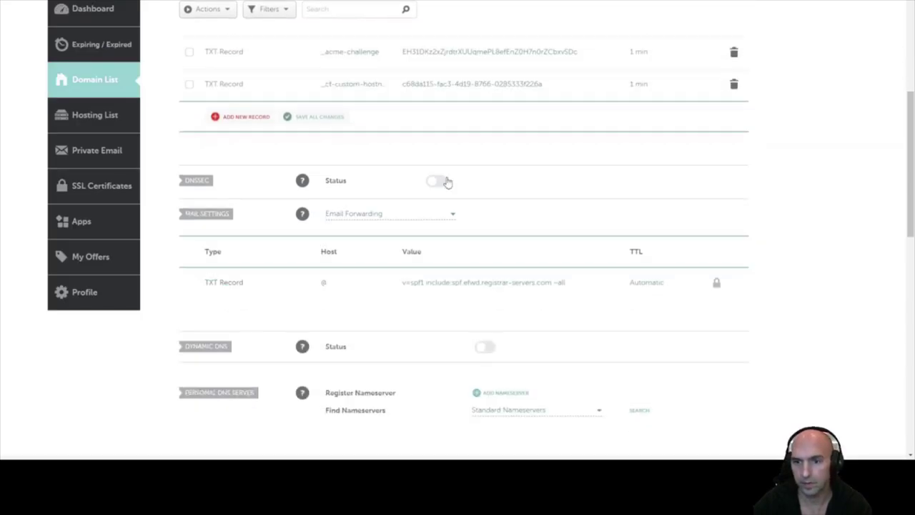
scroll(443, 179, up, 2)
Add a new www CNAME record pointing to efamxnjpms.wpdns.site with 1 min TTL
click(244, 256)
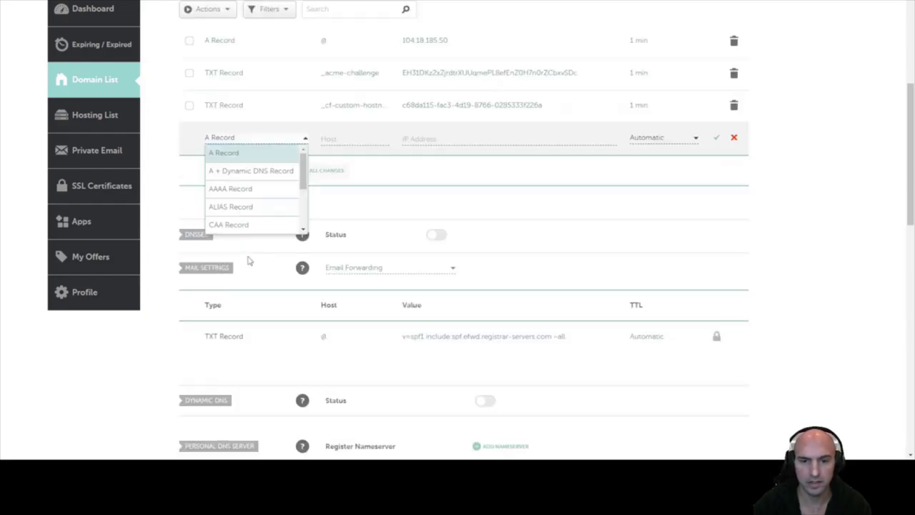
scroll(253, 171, down, 2)
click(236, 152)
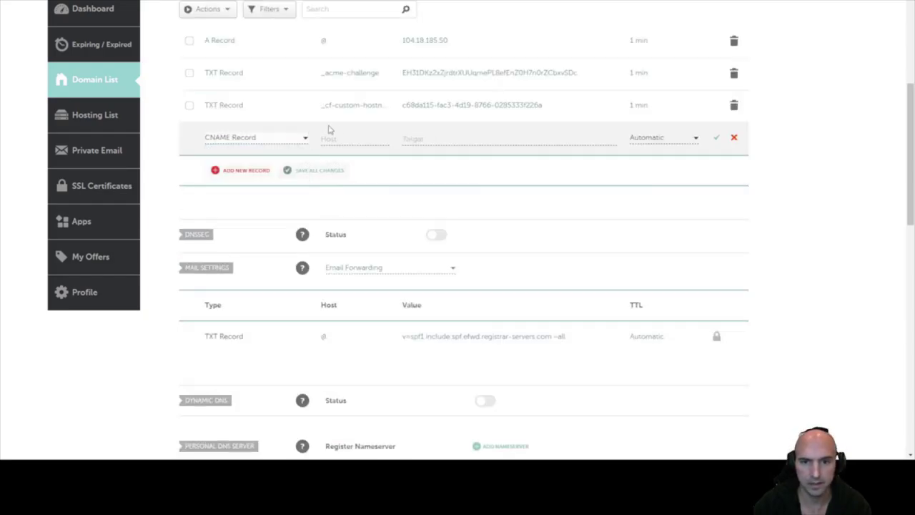
click(355, 138)
click(413, 138)
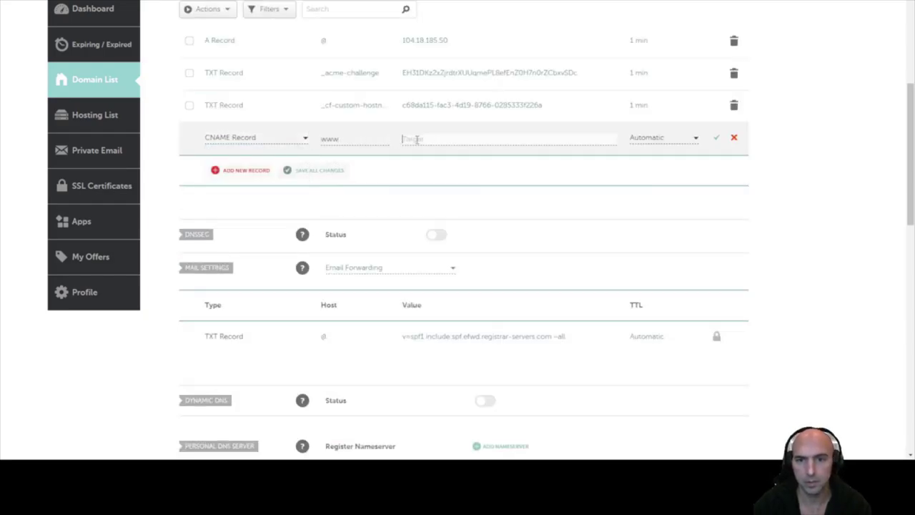
key(ctrl+v)
click(672, 139)
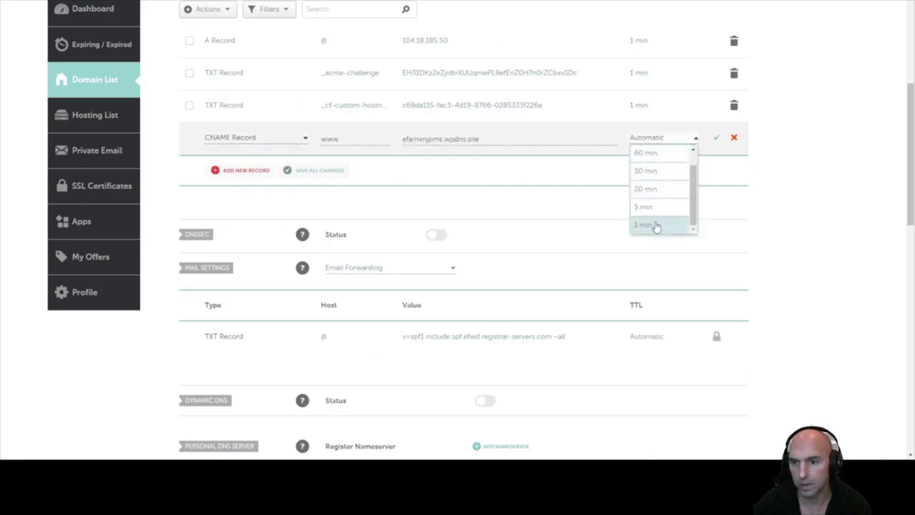
click(656, 223)
click(716, 138)
scroll(291, 85, up, 3)
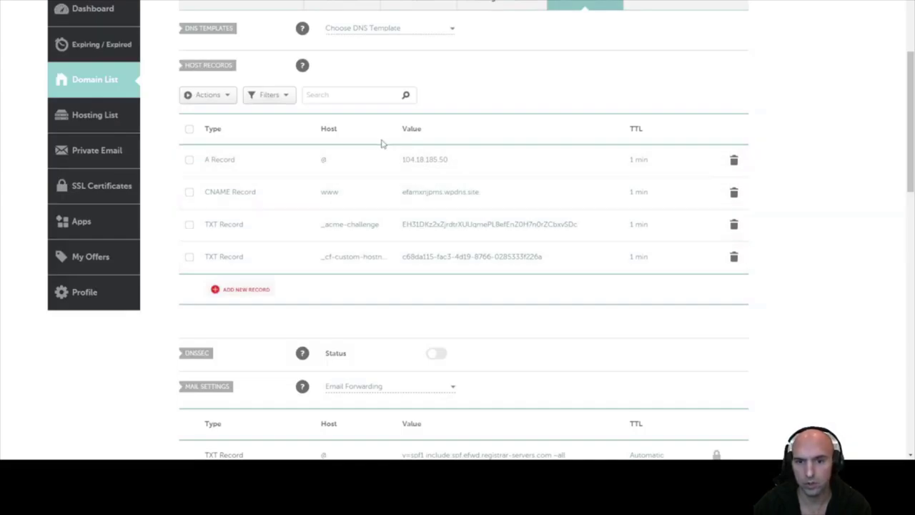
From the WordPress site dashboard, set contentbounty.xyz as the primary domain and select its address
key(ctrl+Tab)
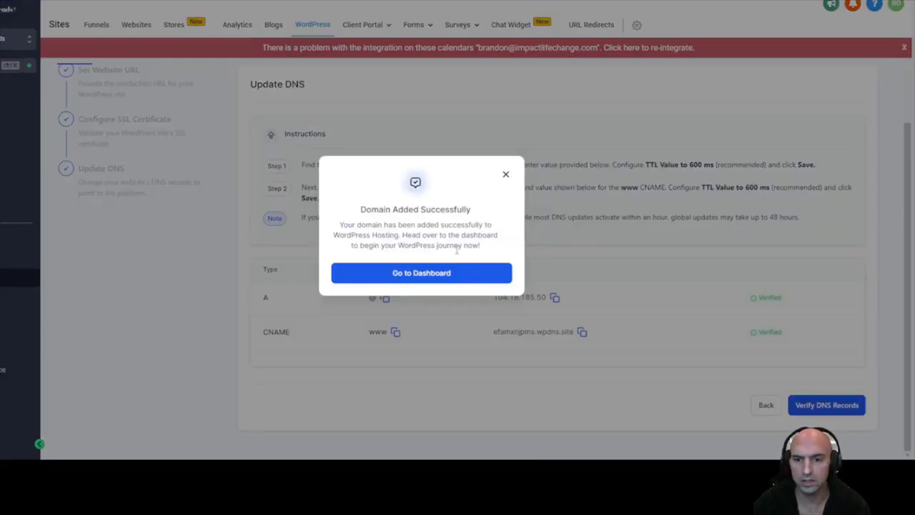
click(438, 270)
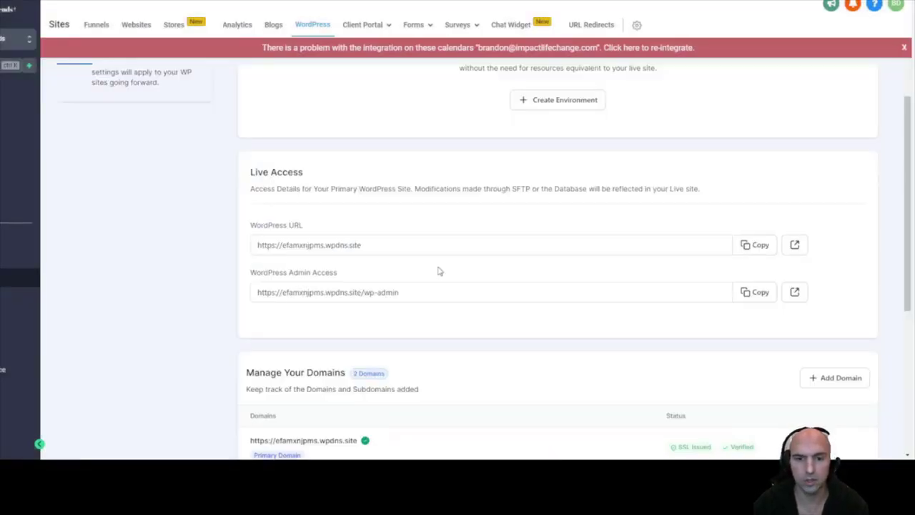
scroll(519, 279, down, 3)
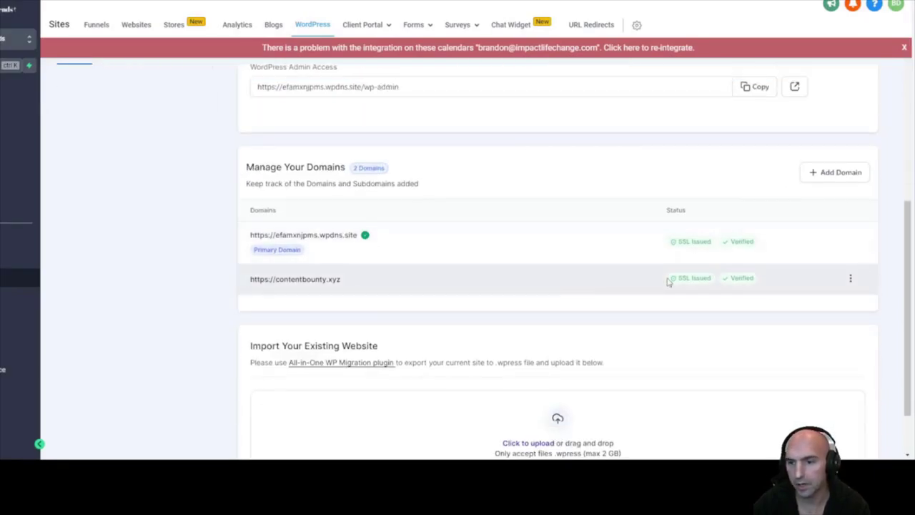
click(851, 279)
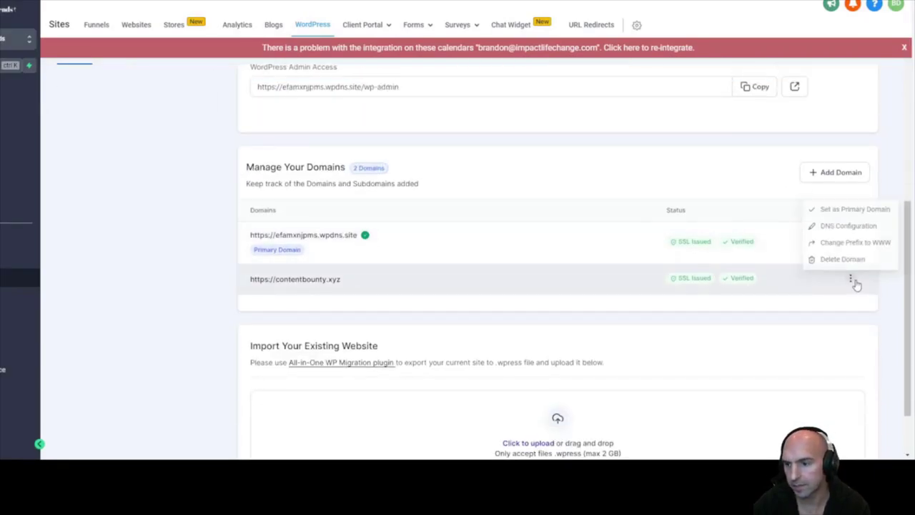
click(847, 208)
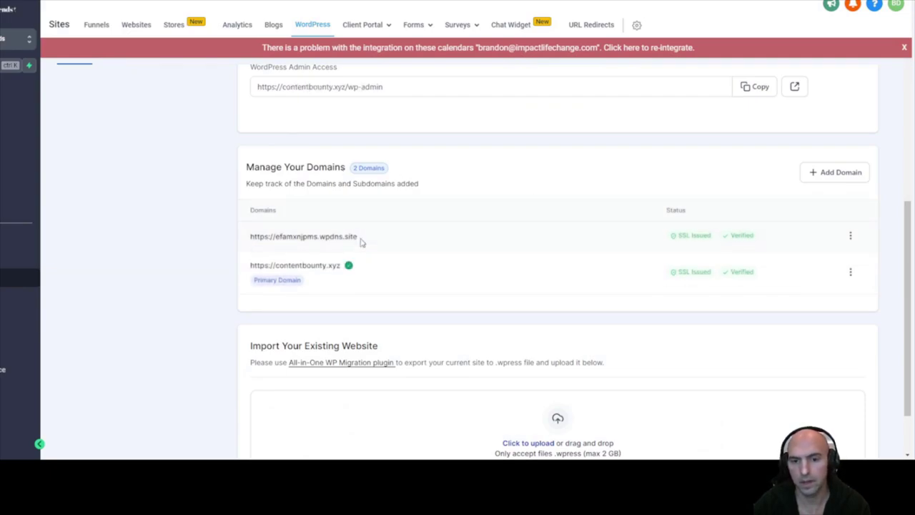
triple_click(273, 264)
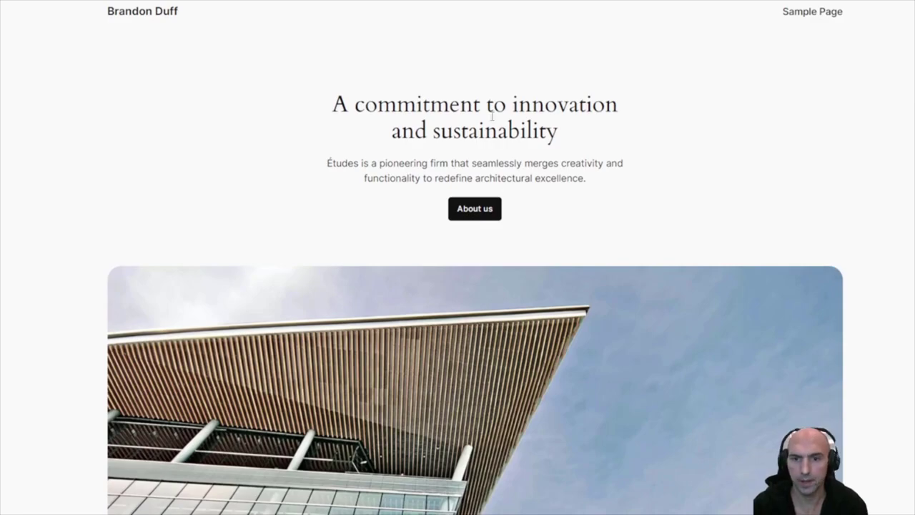
Browse the live contentbounty.xyz site, then launch its wp-admin login from the GoHighLevel dashboard
scroll(491, 117, down, 10)
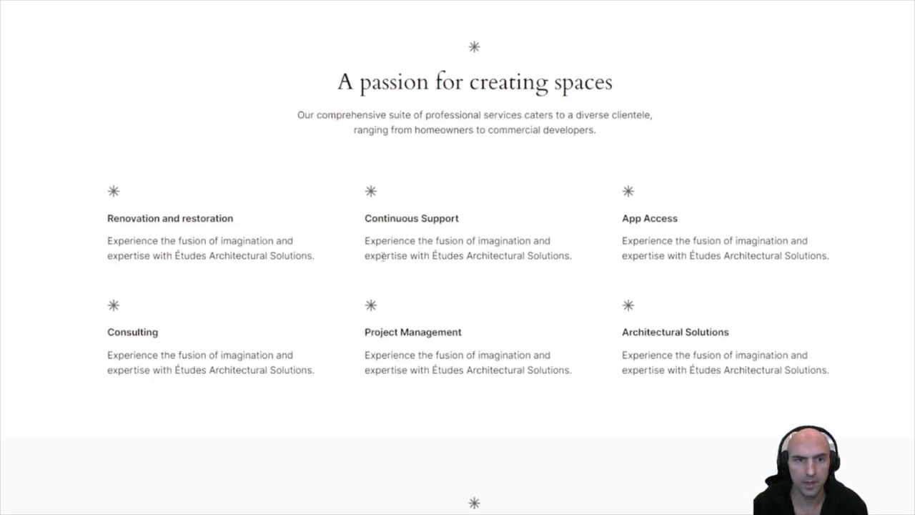
scroll(382, 256, down, 20)
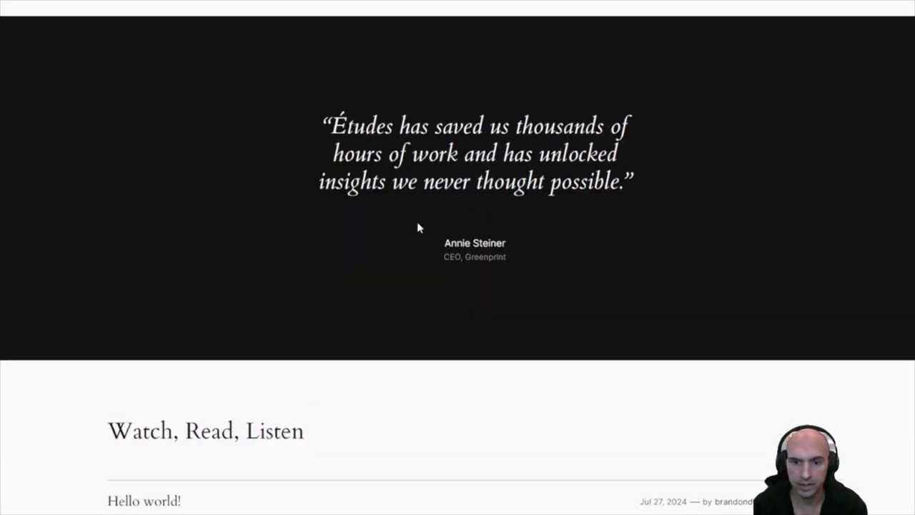
scroll(418, 227, up, 10)
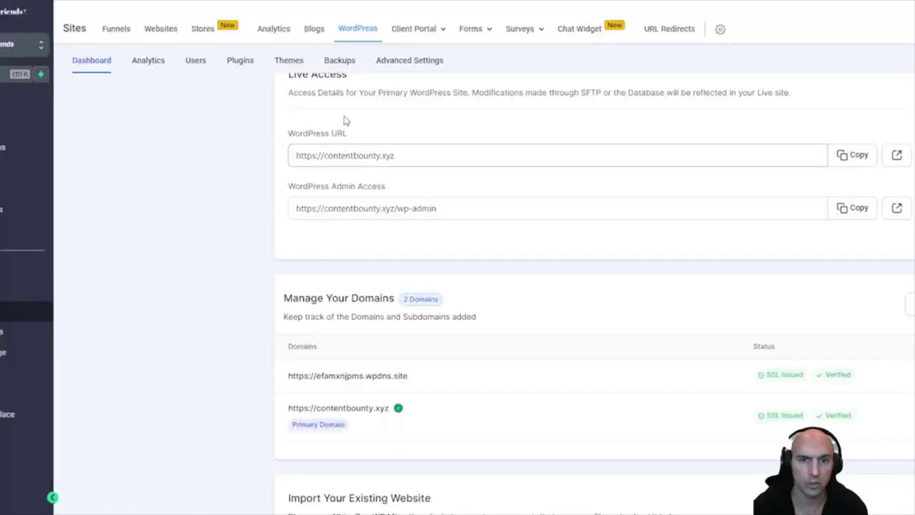
click(199, 65)
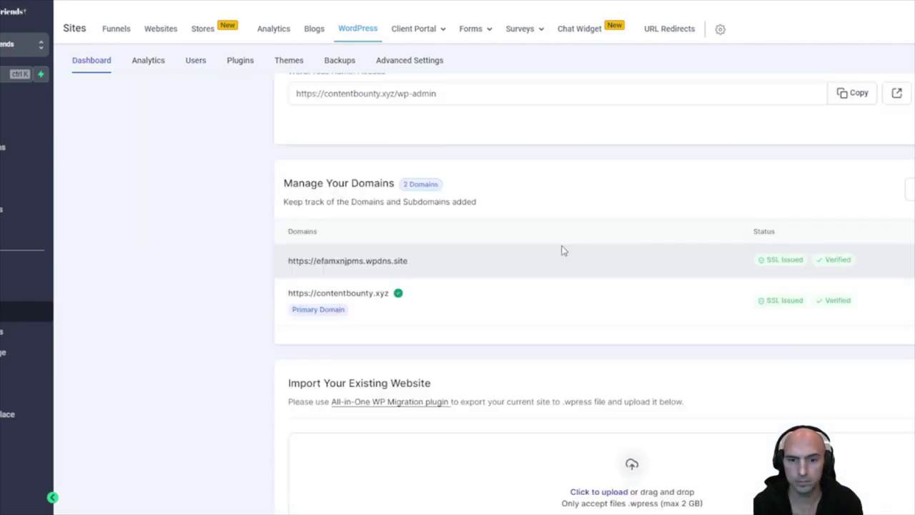
scroll(615, 236, up, 1)
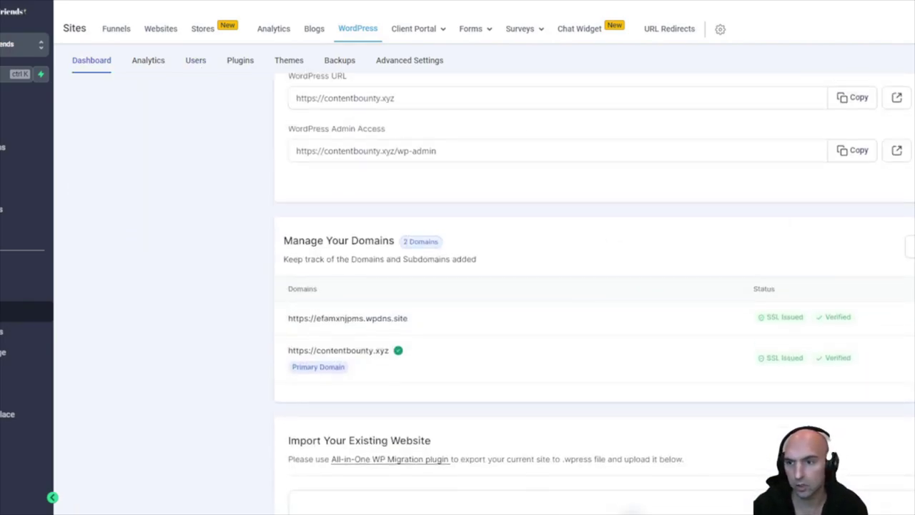
click(896, 163)
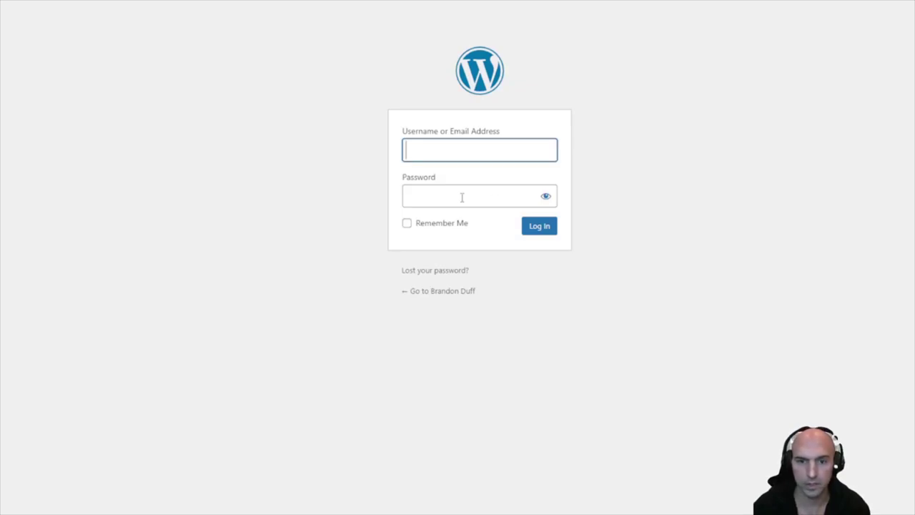
Log in to the WordPress admin with the site username and password
text(brandondu)
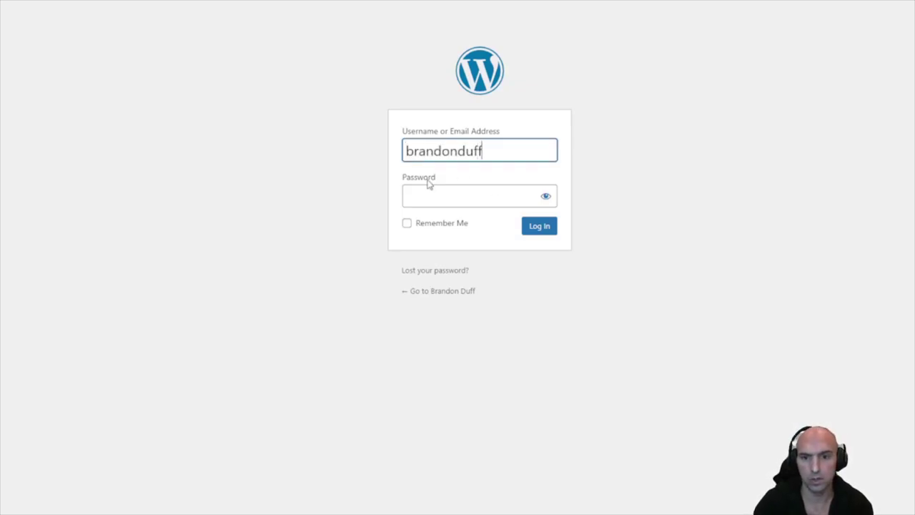
text(ff)
key(Tab)
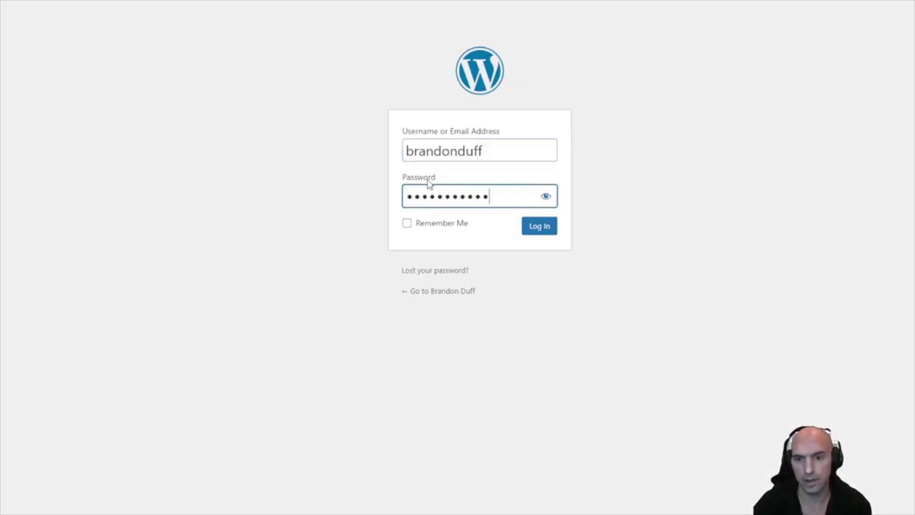
key(Return)
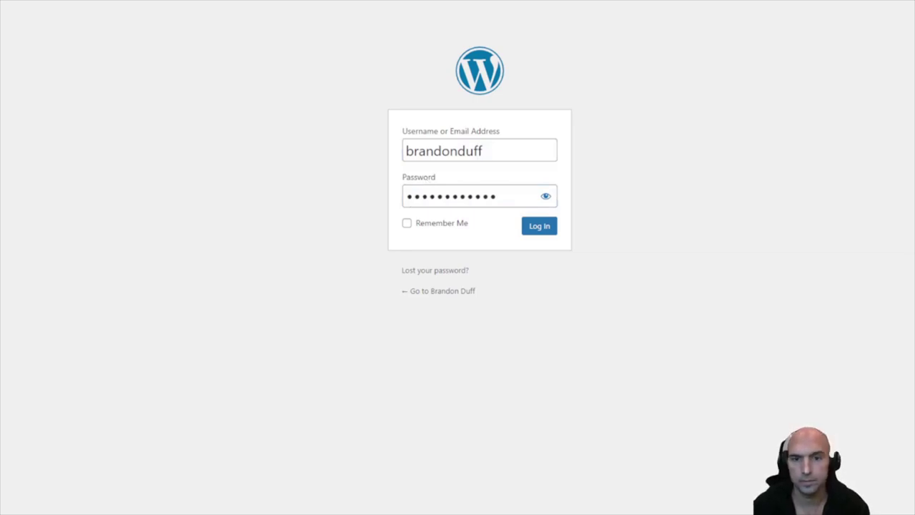
click(526, 226)
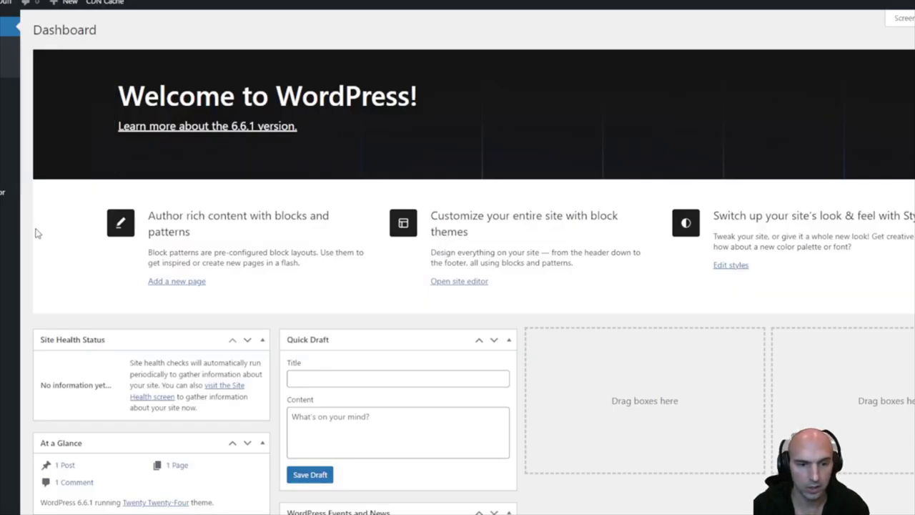
Look through Posts and the Media library, then view the Installed Plugins list
click(44, 115)
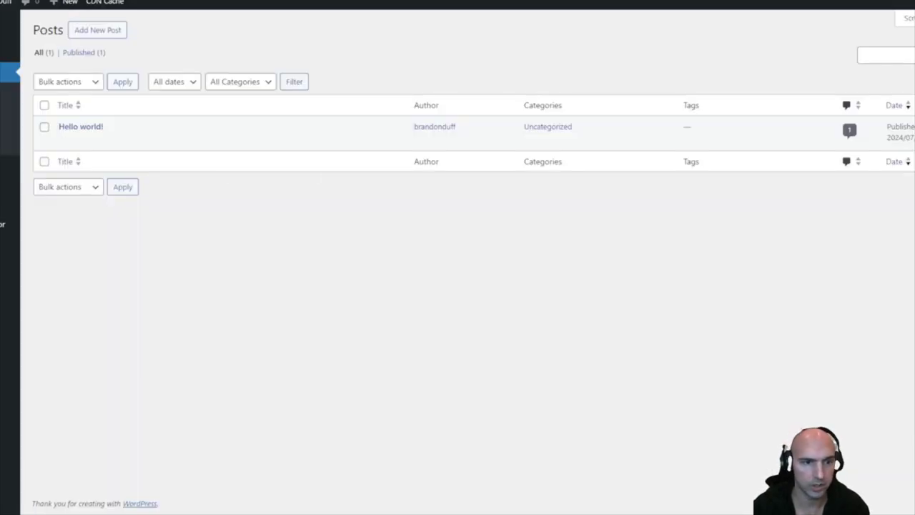
click(10, 163)
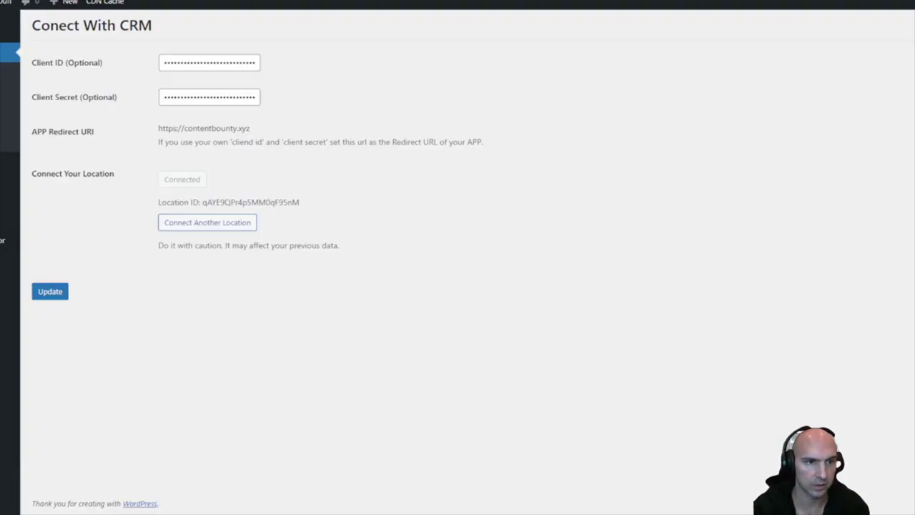
mouse_move(10, 267)
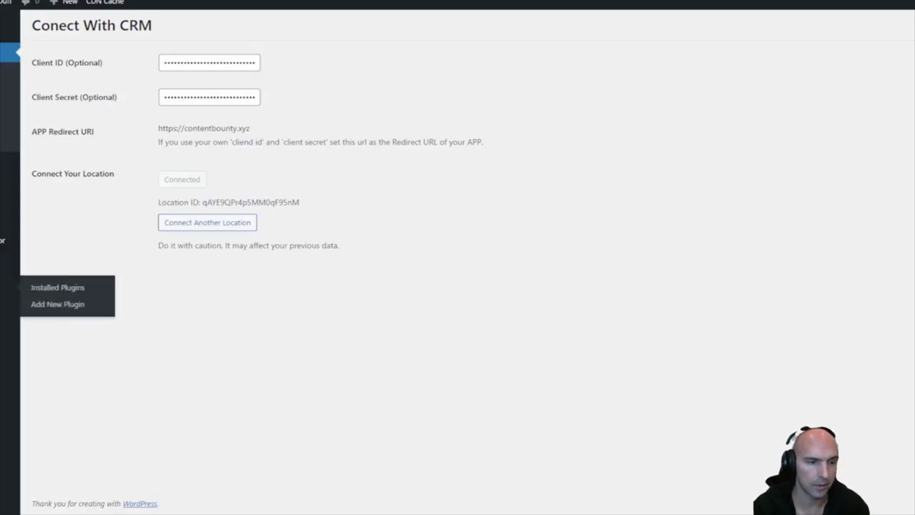
click(43, 286)
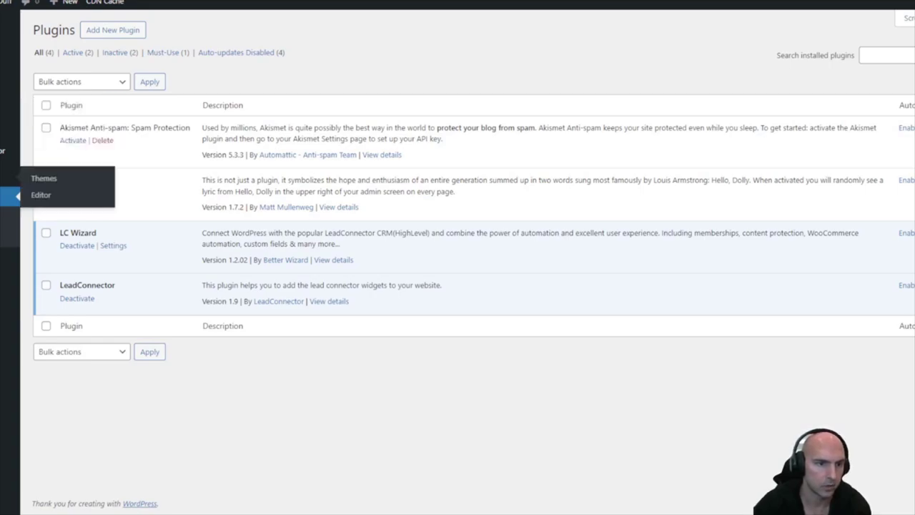
click(33, 179)
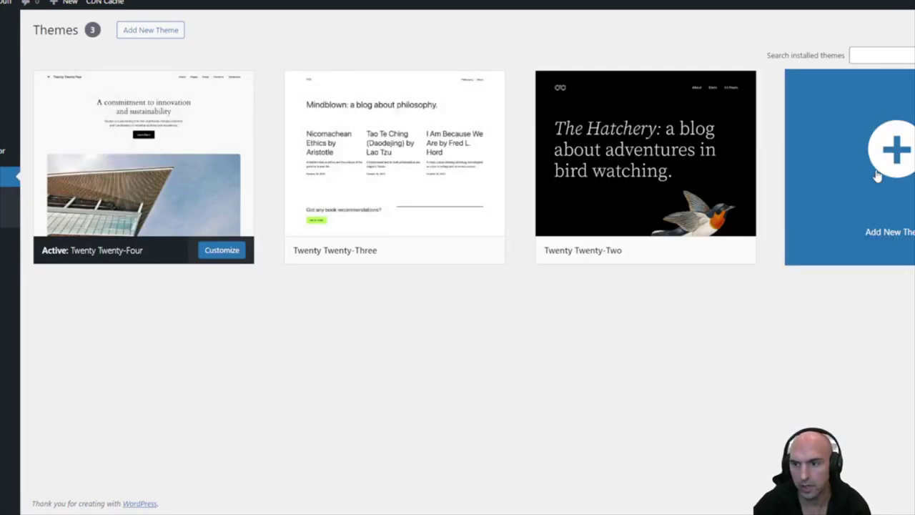
click(857, 164)
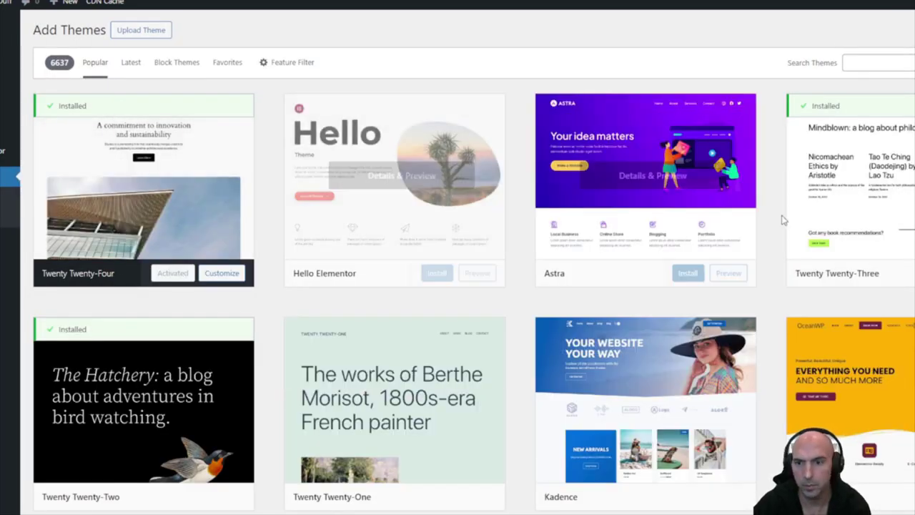
scroll(786, 225, down, 3)
scroll(750, 222, down, 5)
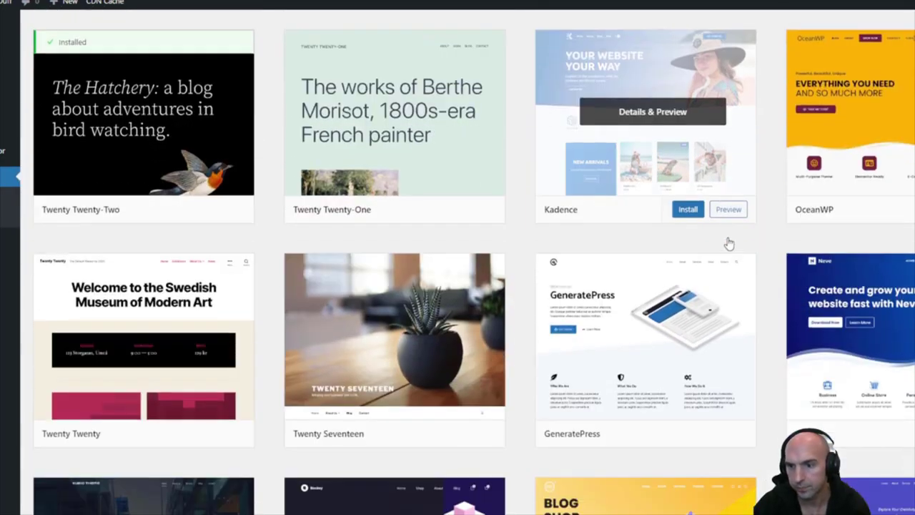
scroll(169, 291, down, 3)
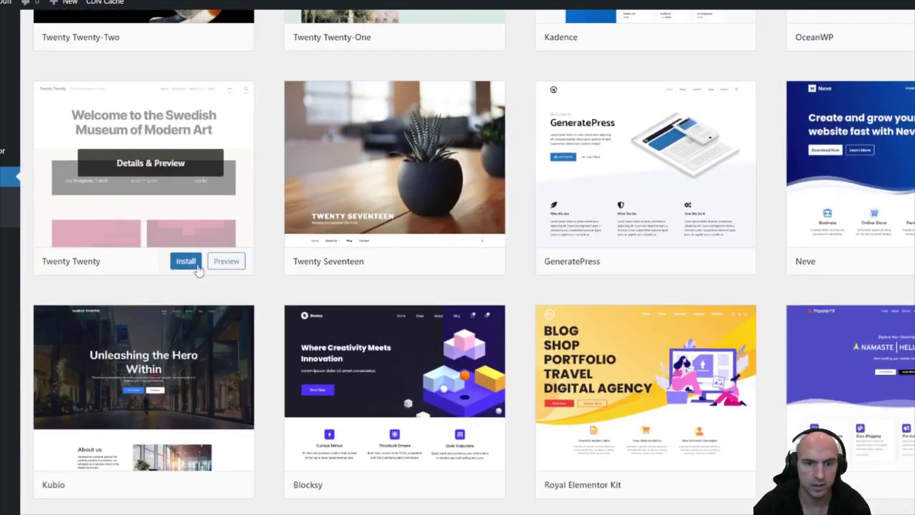
scroll(746, 332, down, 2)
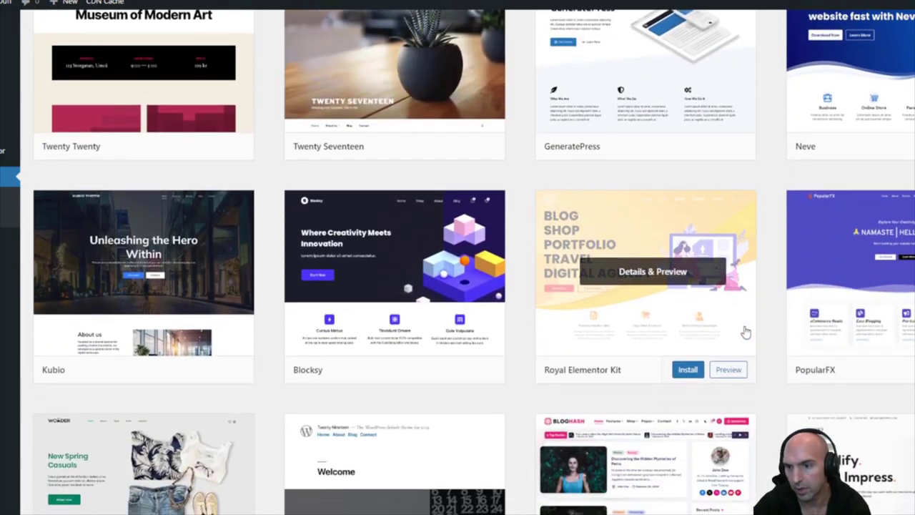
scroll(551, 265, down, 3)
scroll(559, 266, up, 5)
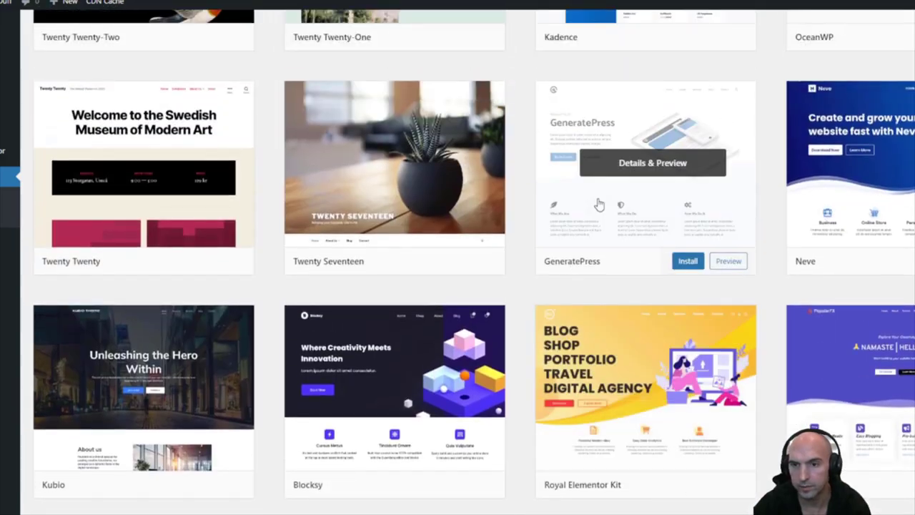
scroll(598, 204, up, 3)
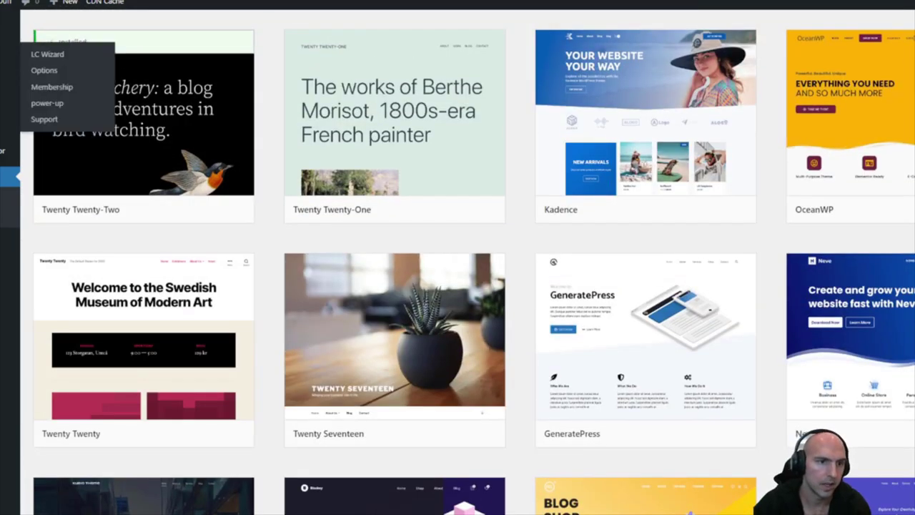
click(35, 241)
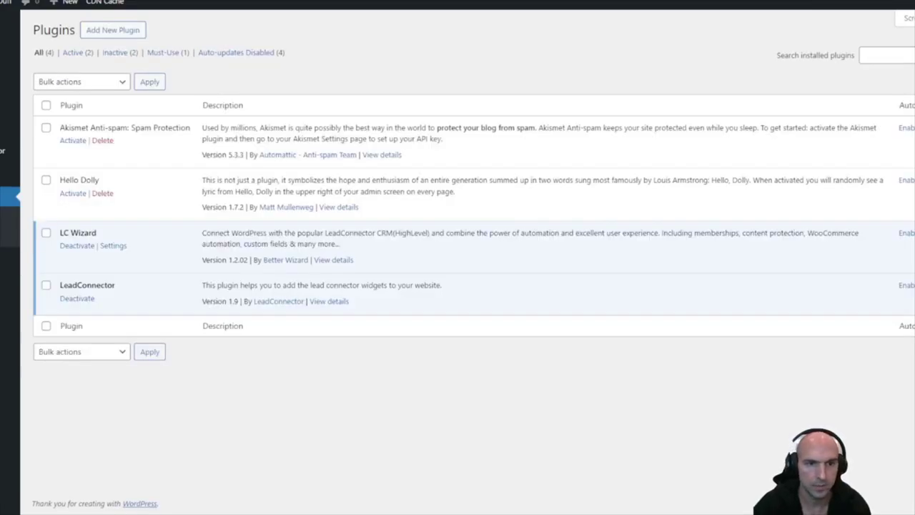
Browse the Featured plugins, then switch to the Popular tab listing Elementor, Contact Form 7 and Yoast SEO
click(117, 36)
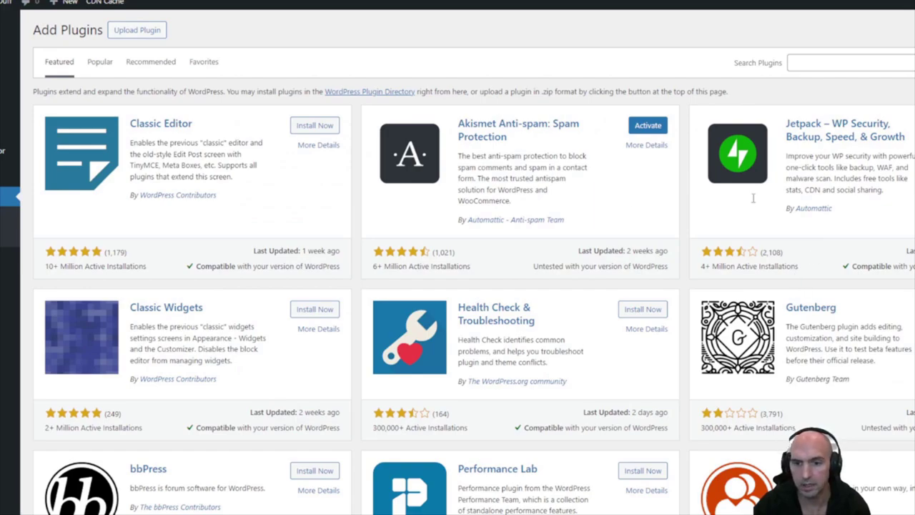
scroll(508, 229, down, 2)
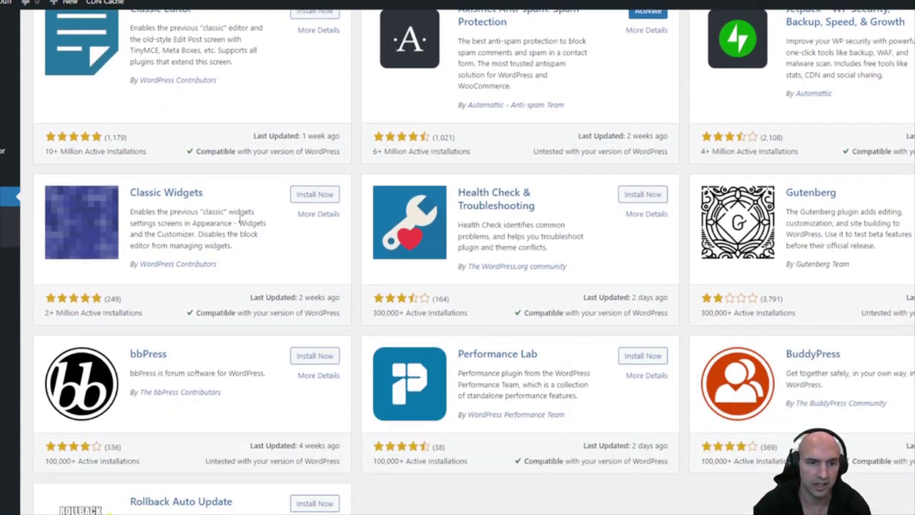
scroll(239, 222, down, 2)
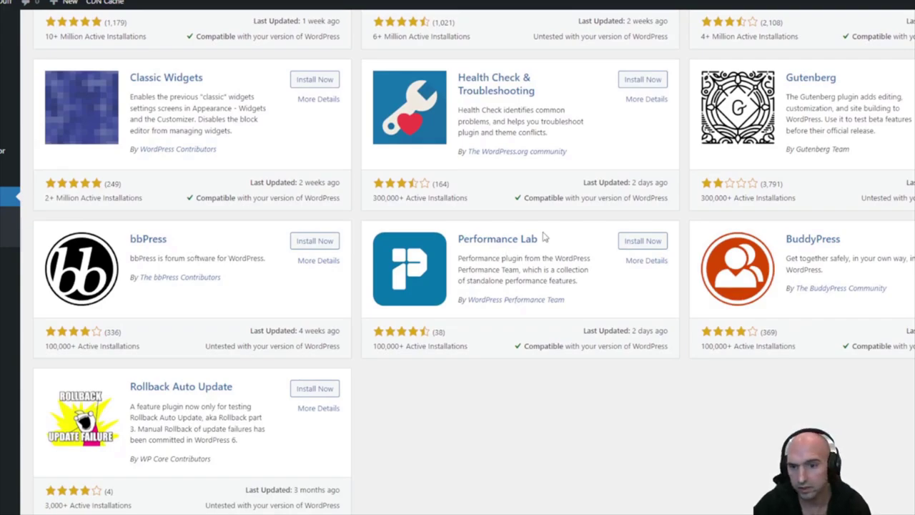
scroll(537, 245, up, 4)
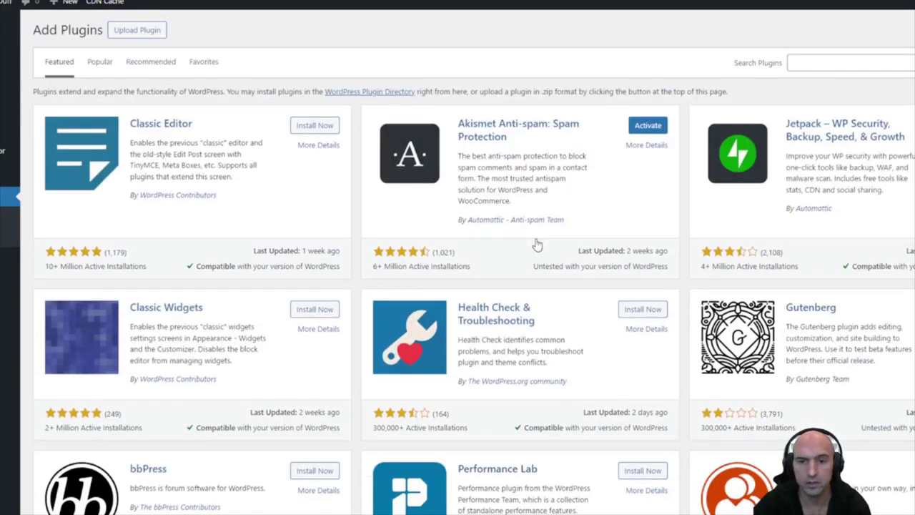
scroll(565, 233, down, 6)
scroll(582, 221, up, 5)
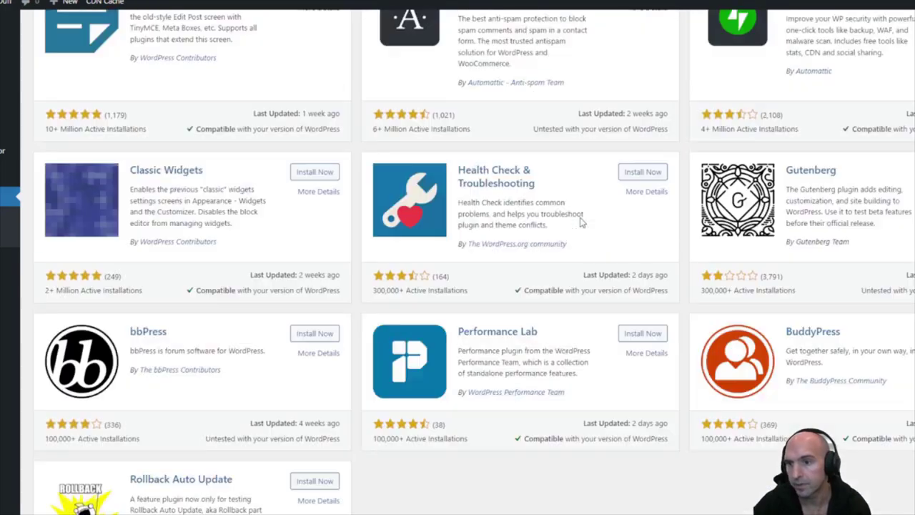
click(100, 62)
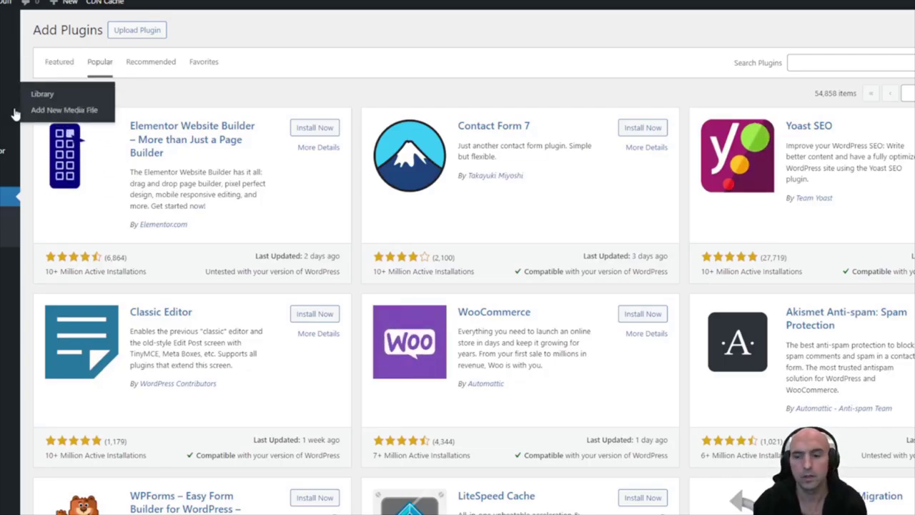
mouse_move(19, 115)
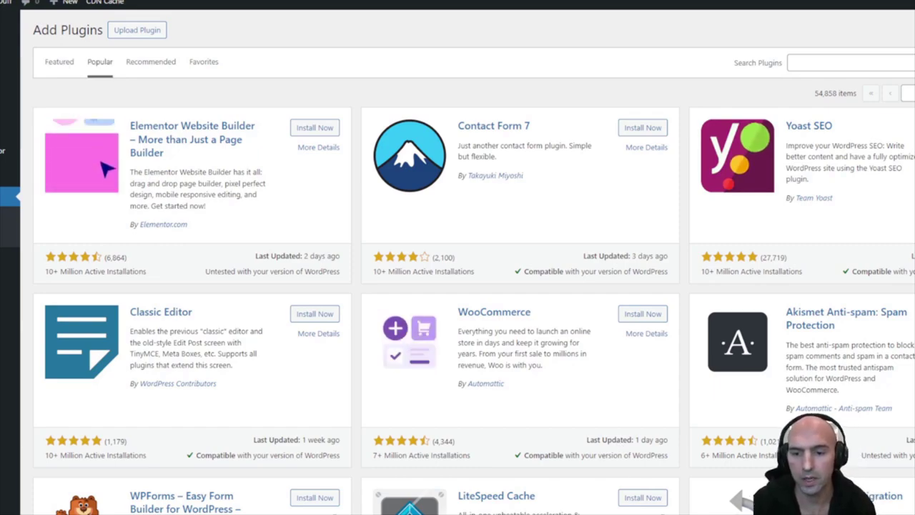